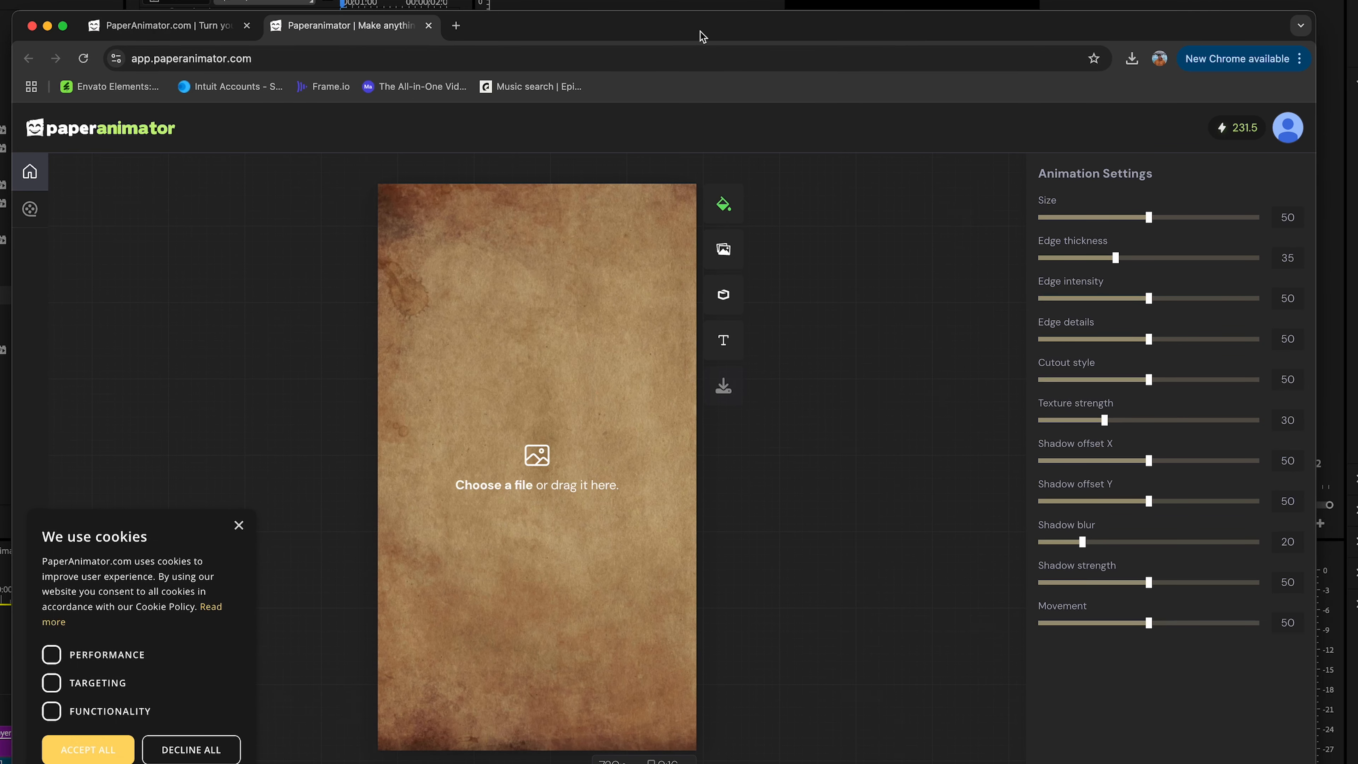
Increase the Size value in the paper animation settings
{"action": "left_click_drag", "start_coordinate": [1149, 213], "coordinate": [1226, 228]}
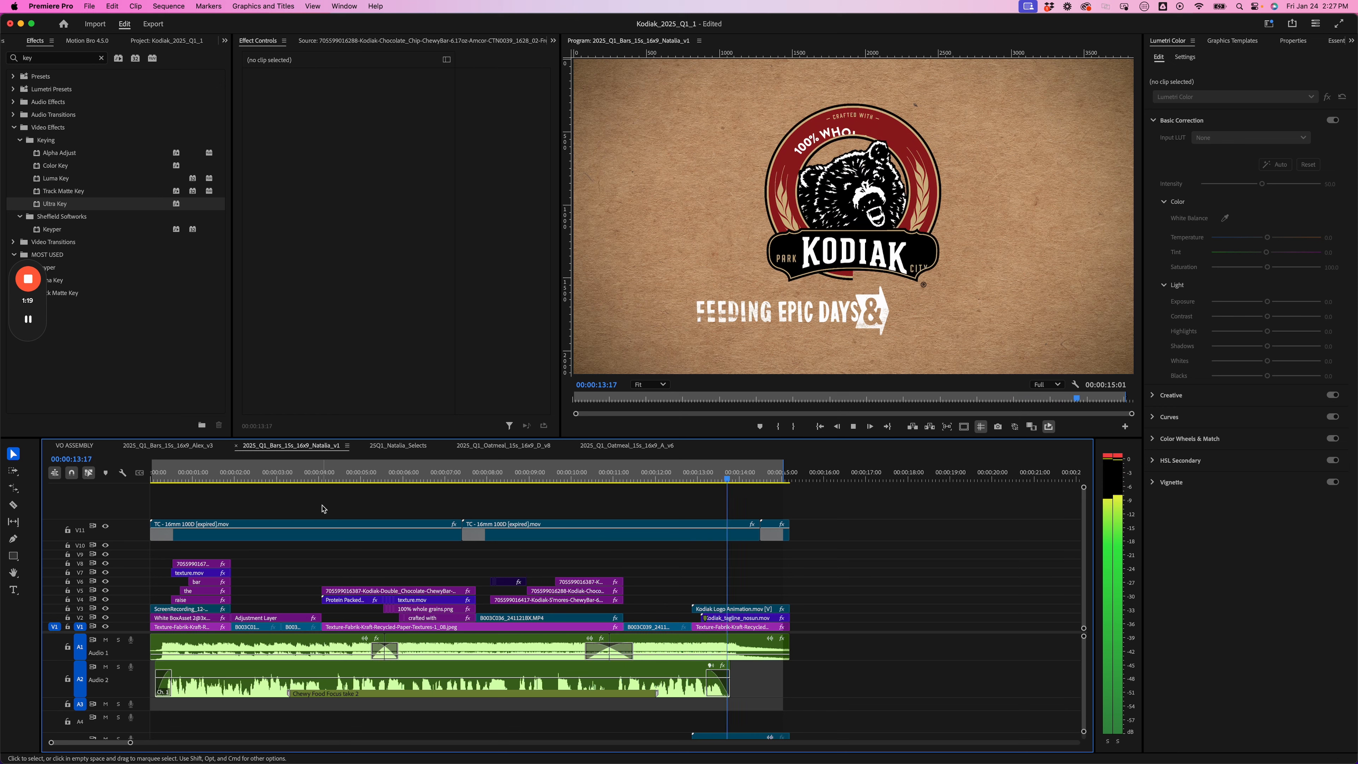
Review the bars ad sequence at the drinking shot at 00:00:12:03 and the S'mores box shot at 00:00:08:09
{"action": "left_click", "coordinate": [653, 626]}
{"action": "left_click", "coordinate": [663, 479]}
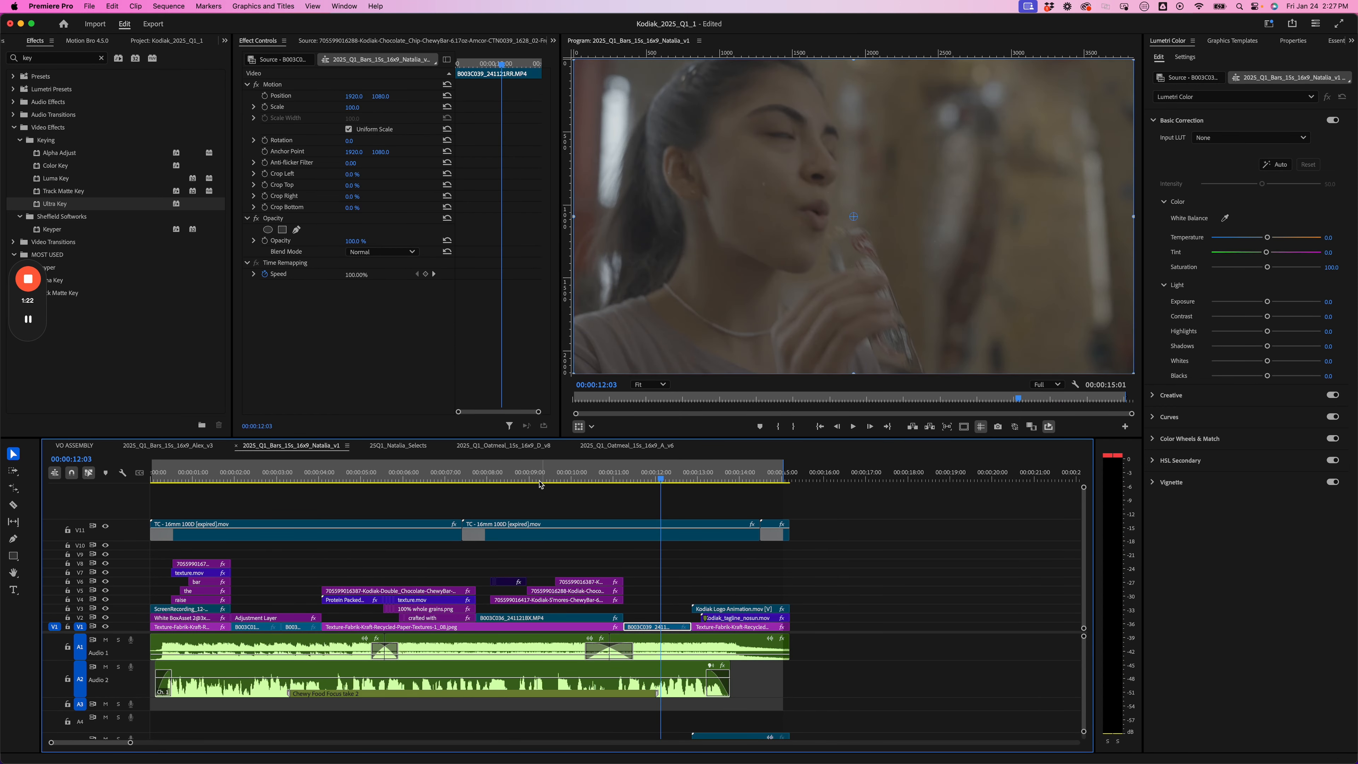
{"action": "left_click", "coordinate": [505, 479]}
{"action": "key", "text": "equal"}
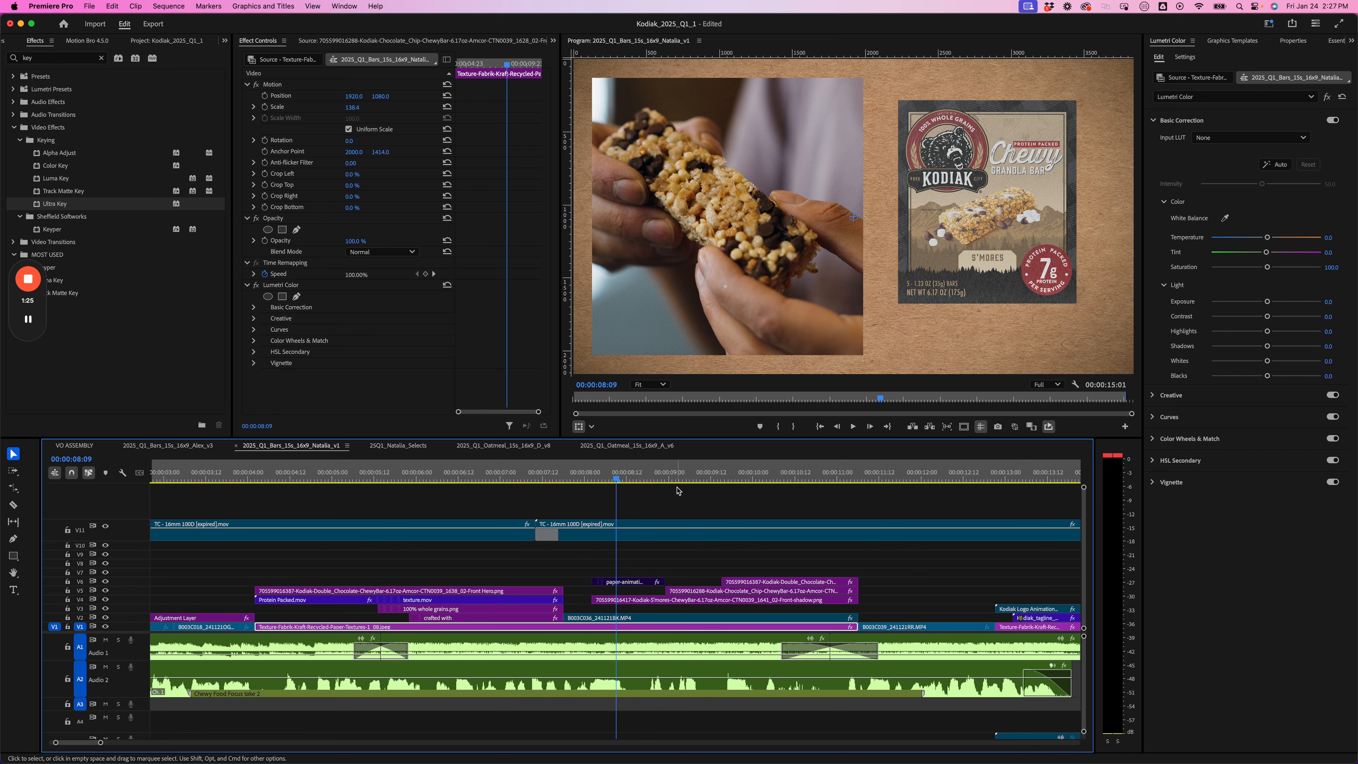
{"action": "key", "text": "minus"}
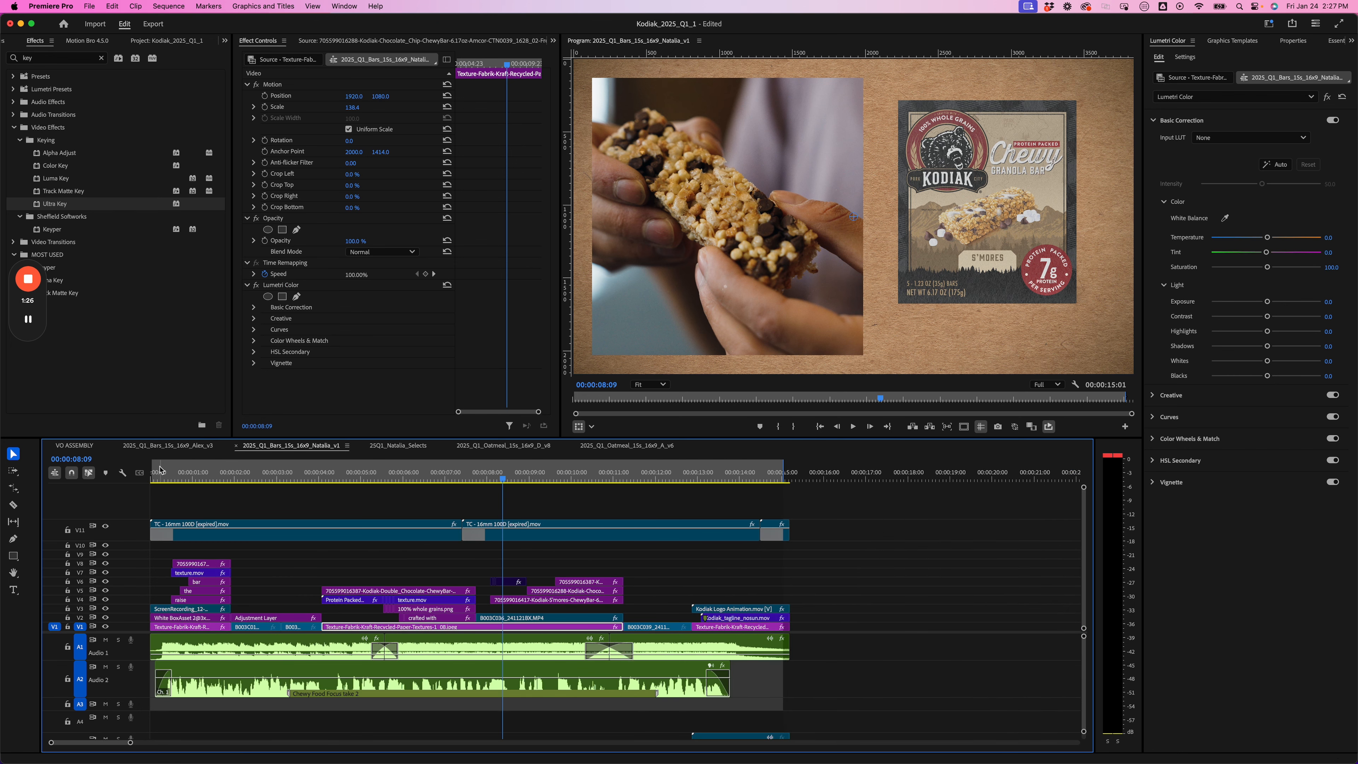
Inspect the Double Chocolate box clip's movement between 00:00:04:23 and 00:00:05:15, including its Transform keyframes
{"action": "key", "text": "equal"}
{"action": "left_click_drag", "start_coordinate": [367, 477], "coordinate": [328, 478]}
{"action": "left_click", "coordinate": [393, 590]}
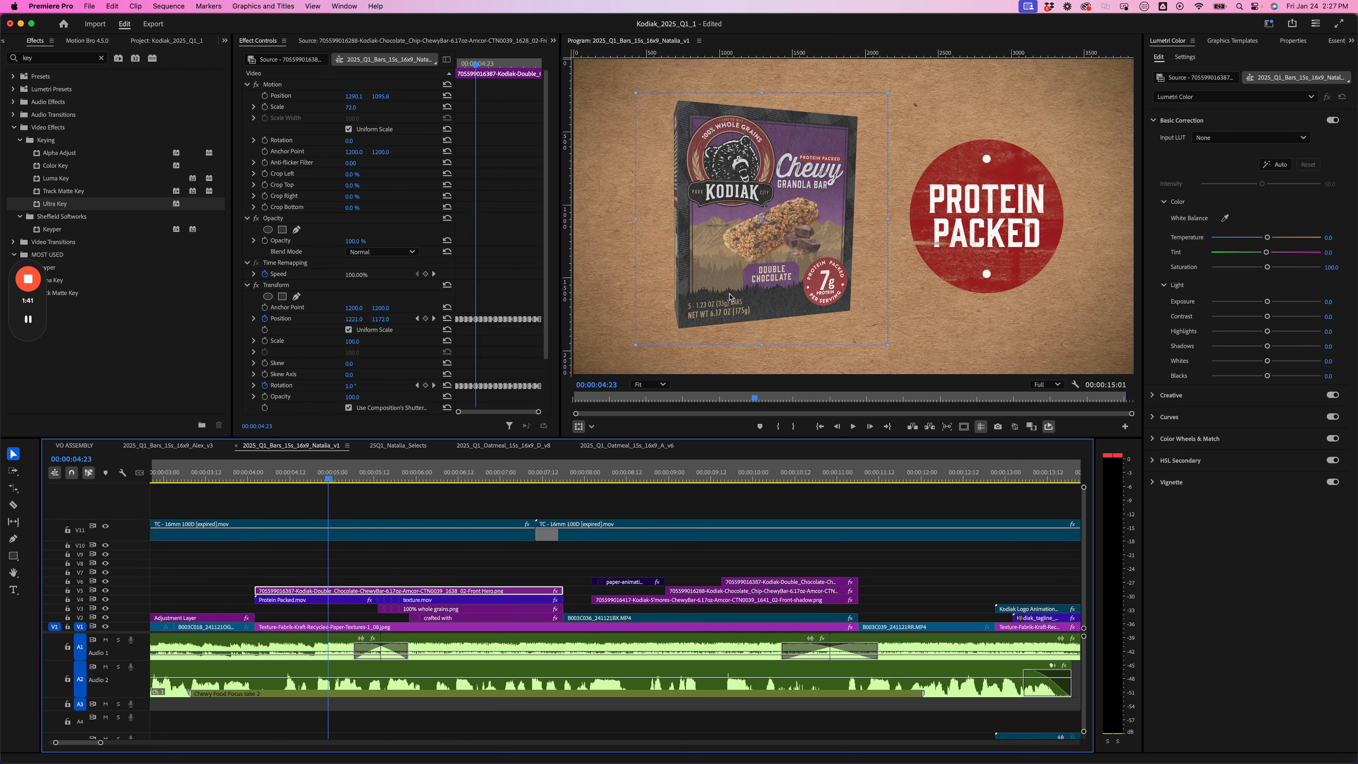
{"action": "left_click_drag", "start_coordinate": [326, 480], "coordinate": [384, 481]}
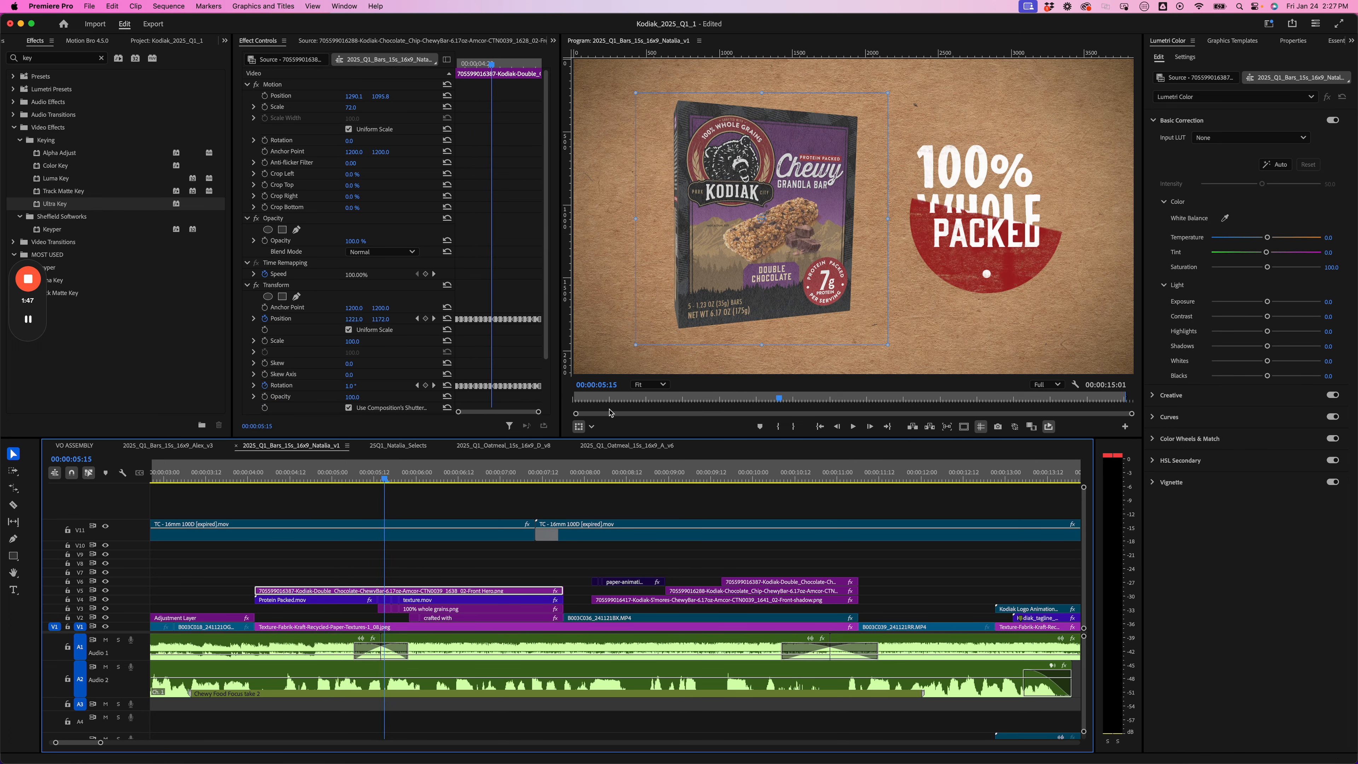
{"action": "mouse_move", "coordinate": [386, 482]}
{"action": "left_mouse_down"}
{"action": "mouse_move", "coordinate": [406, 482]}
{"action": "mouse_move", "coordinate": [359, 485]}
{"action": "left_mouse_up"}
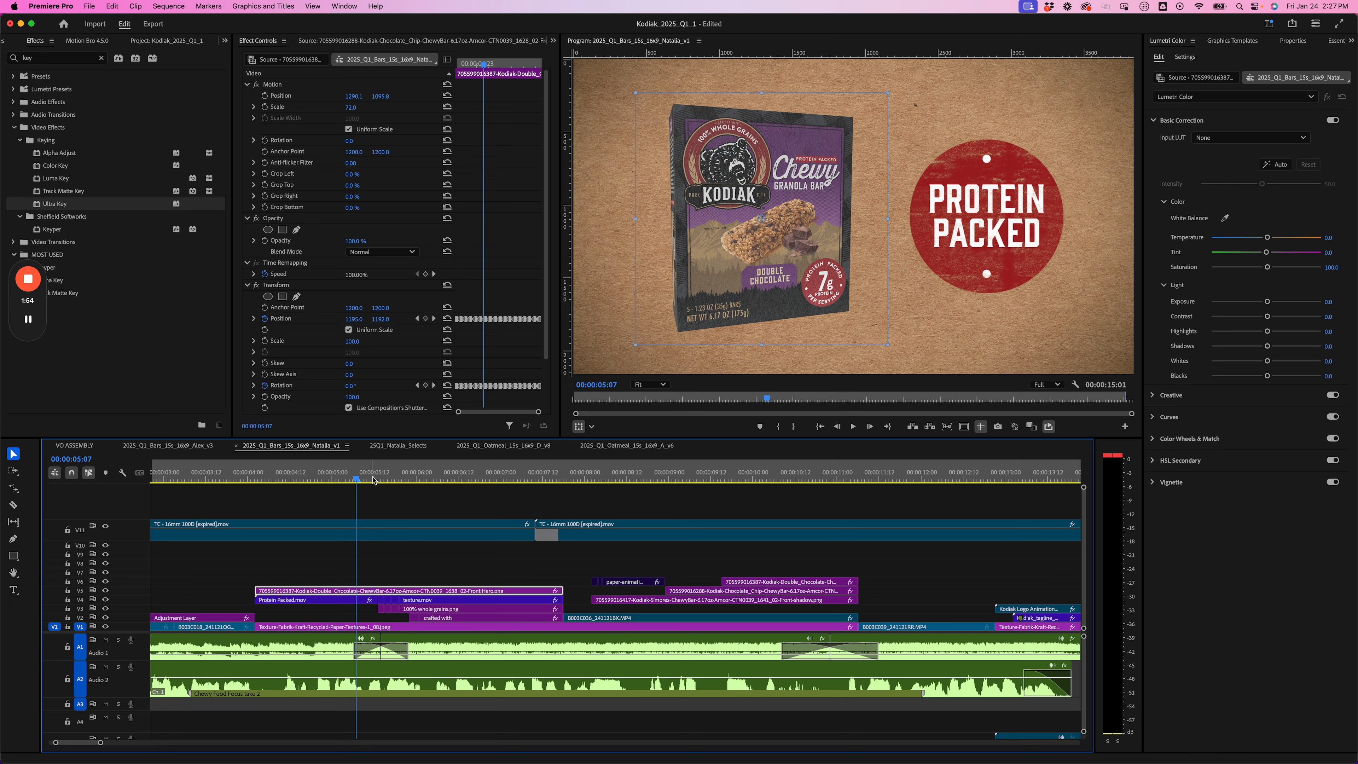
{"action": "left_click_drag", "start_coordinate": [346, 484], "coordinate": [331, 482]}
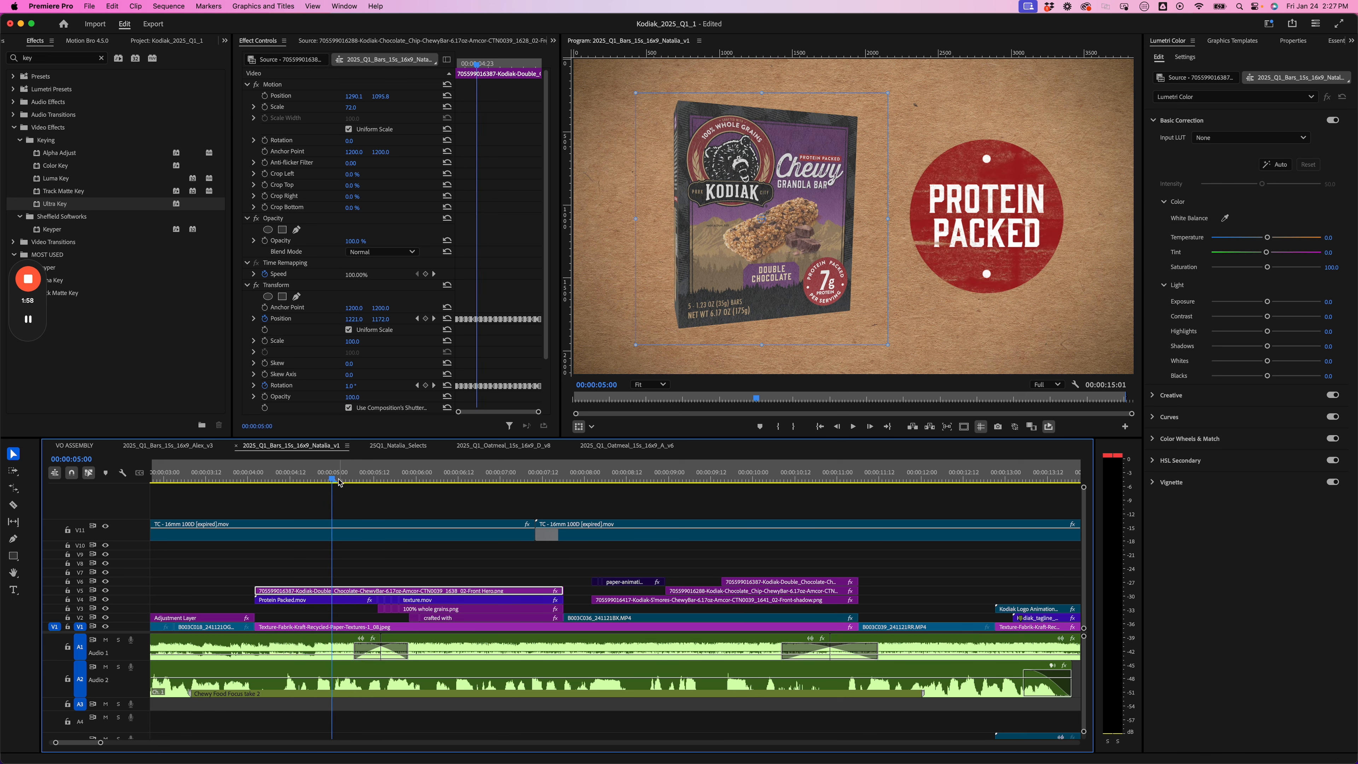
Inspect the Transform effect on the Chewy bar wrapper clip in the "Raise the Bar" opening at 00:00:00:23
{"action": "key", "text": "minus"}
{"action": "left_click_drag", "start_coordinate": [179, 480], "coordinate": [191, 480]}
{"action": "key", "text": "equal"}
{"action": "key", "text": "equal"}
{"action": "left_click", "coordinate": [360, 563]}
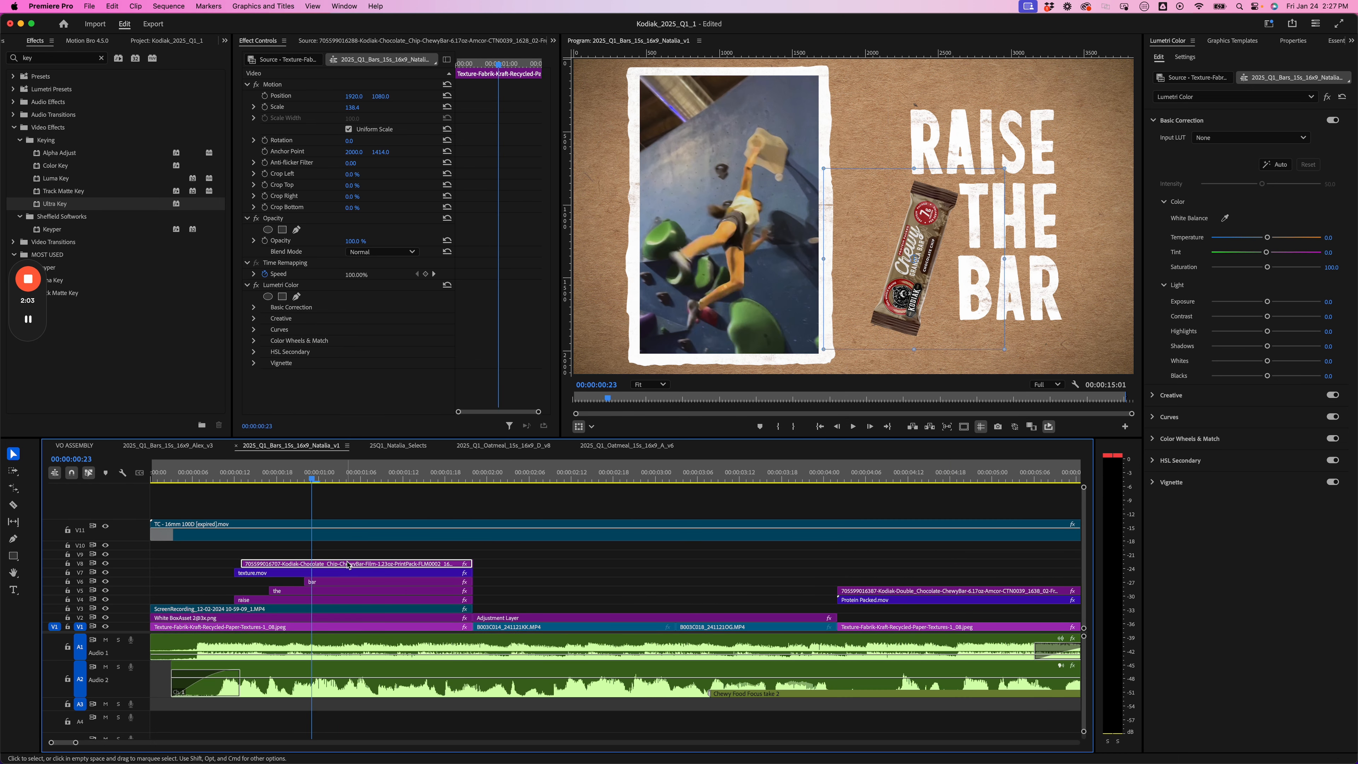
{"action": "scroll", "coordinate": [475, 277], "scroll_direction": "down", "scroll_amount": 3}
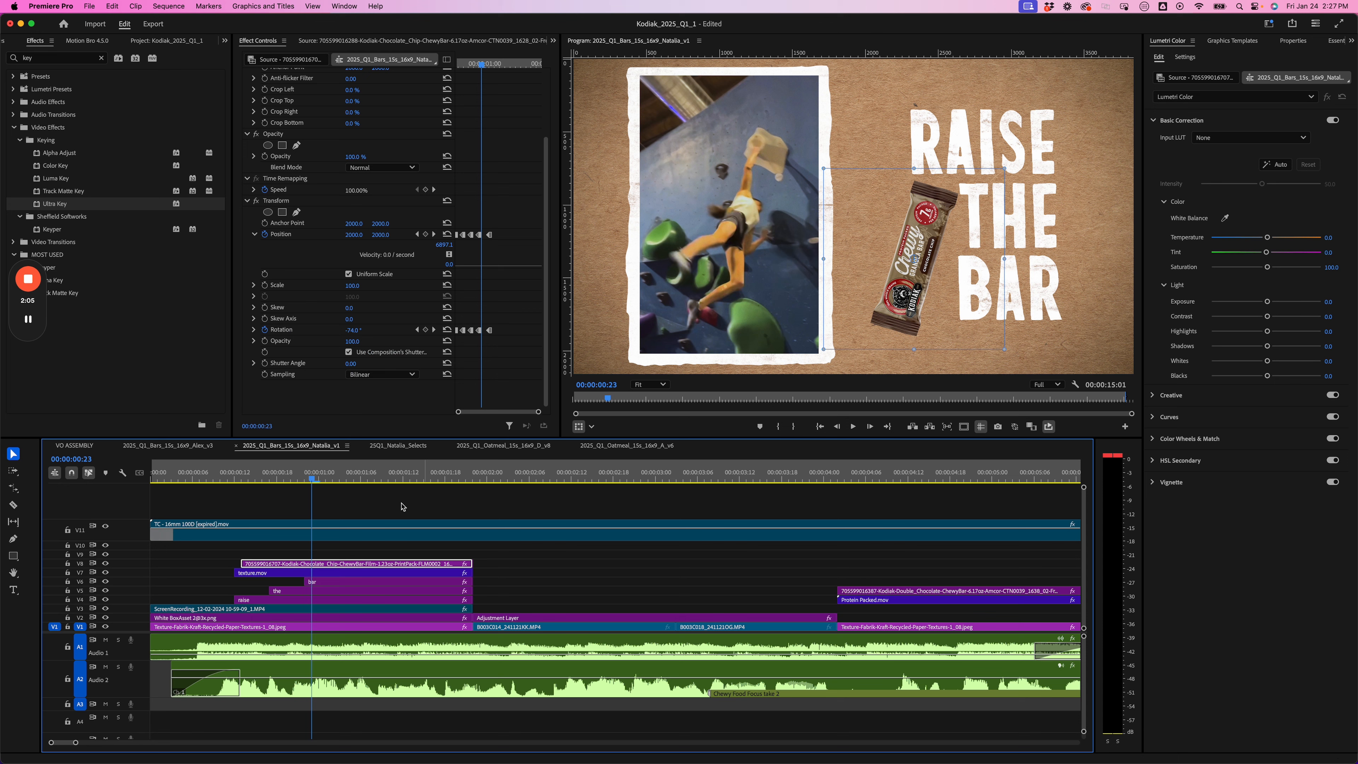
{"action": "mouse_move", "coordinate": [308, 477]}
{"action": "left_mouse_down"}
{"action": "mouse_move", "coordinate": [264, 475]}
{"action": "mouse_move", "coordinate": [315, 477]}
{"action": "left_mouse_up"}
{"action": "left_click", "coordinate": [286, 201]}
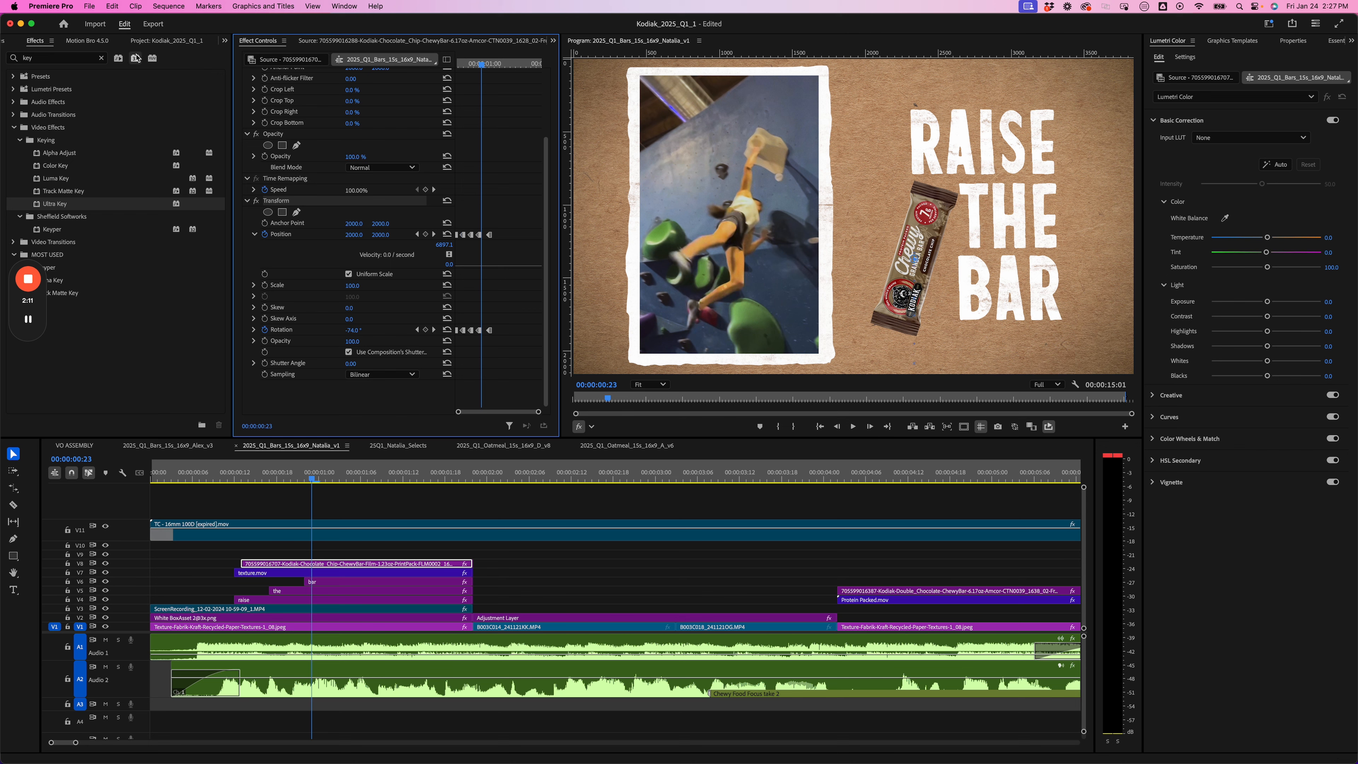
Step frame by frame through the Chewy bar wrapper's entrance, from the clip's start to 00:00:00:20
{"action": "left_click_drag", "start_coordinate": [314, 479], "coordinate": [242, 481]}
{"action": "left_click", "coordinate": [306, 563]}
{"action": "key", "text": "Right"}
{"action": "key", "text": "Right"}
{"action": "key", "text": "Right"}
{"action": "key", "text": "Right"}
{"action": "key", "text": "Right"}
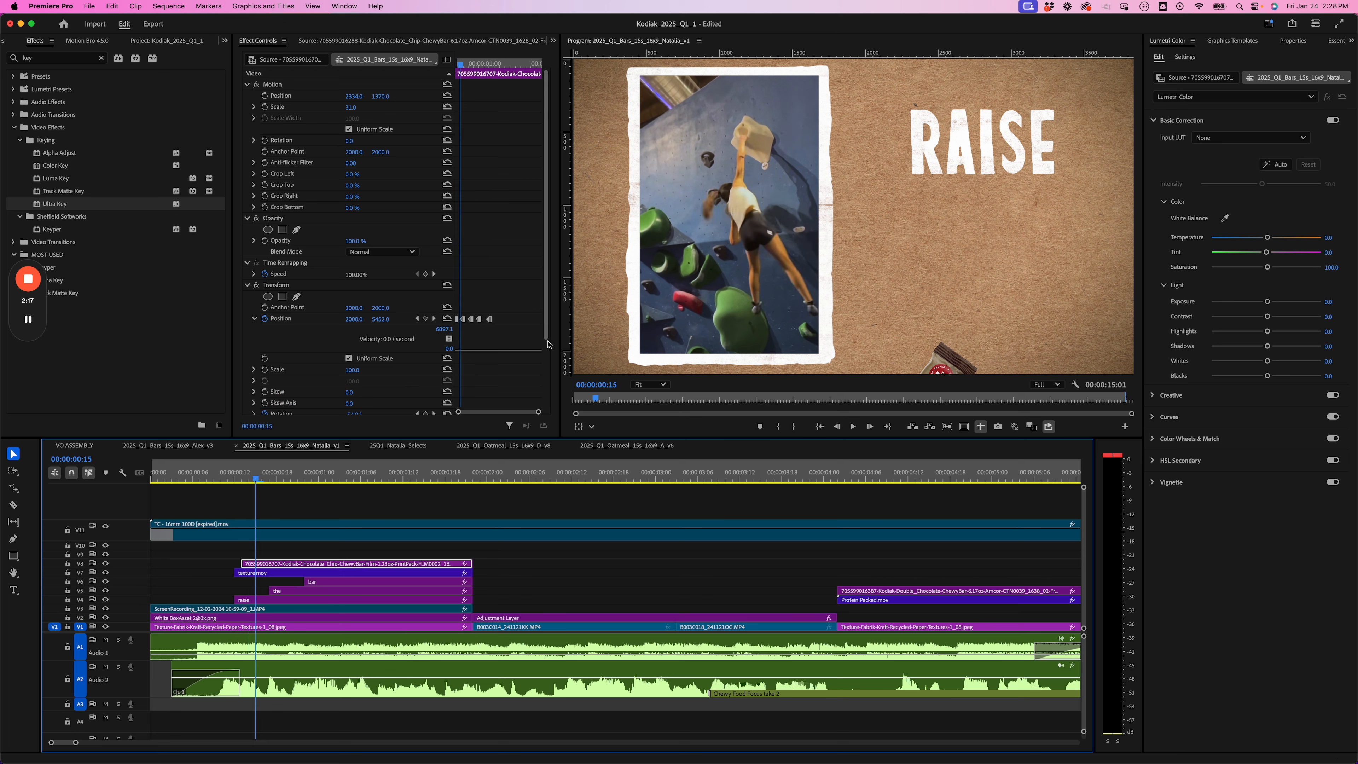
{"action": "key", "text": "Right"}
{"action": "key", "text": "Right"}
Check the temporal interpolation of the bar wrapper clip's Transform Position keyframes
{"action": "left_click_drag", "start_coordinate": [515, 298], "coordinate": [456, 322]}
{"action": "right_click", "coordinate": [490, 319]}
{"action": "mouse_move", "coordinate": [564, 418]}
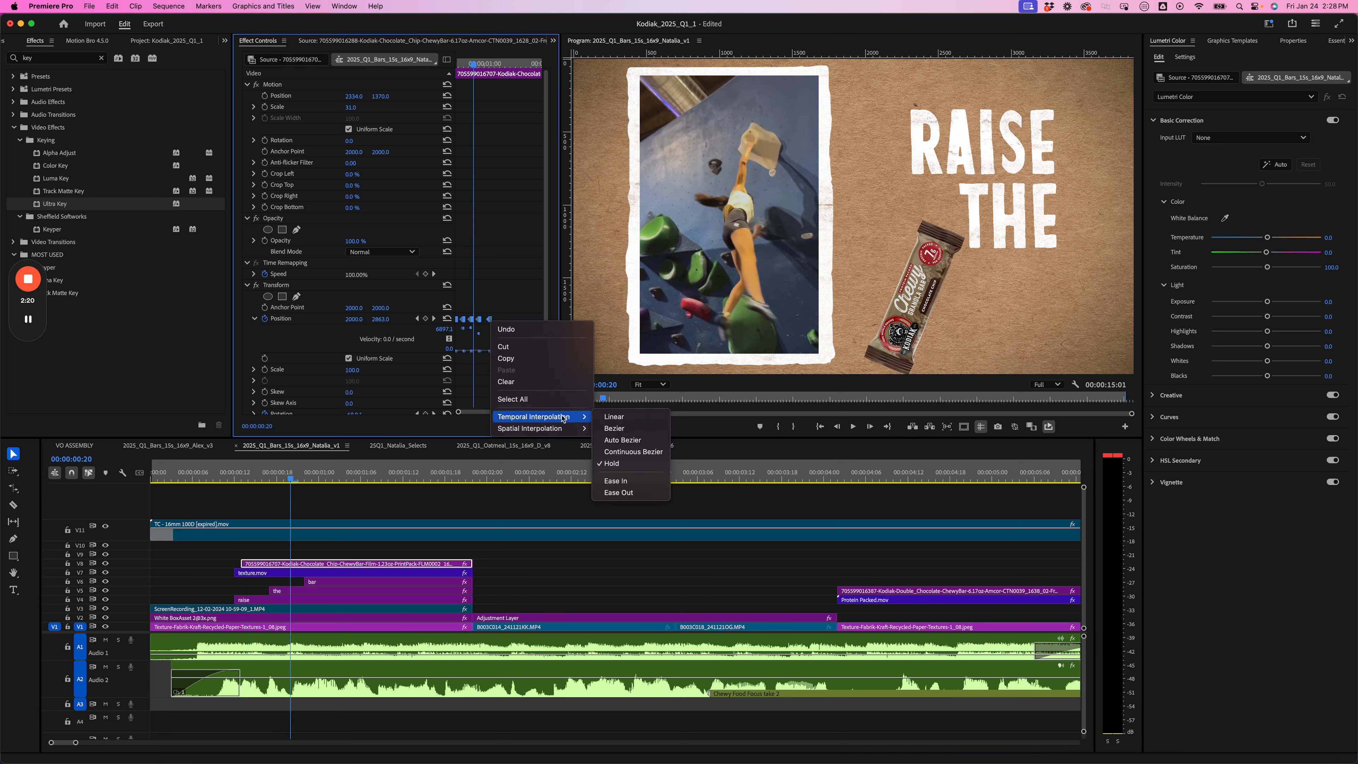
{"action": "left_click", "coordinate": [524, 520]}
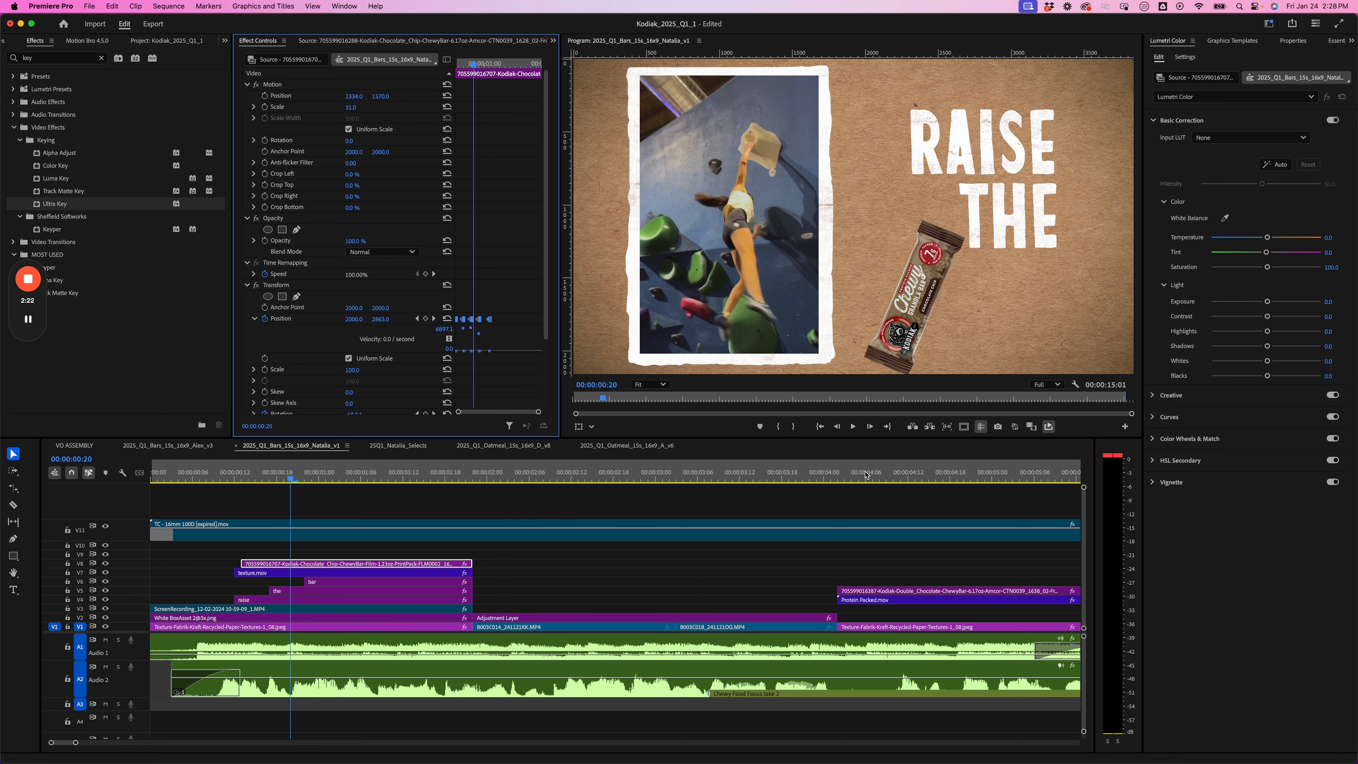
Examine the Double Chocolate box clip's Transform Position and Rotation keyframes from 00:00:04:02 to 00:00:05:02
{"action": "left_click", "coordinate": [840, 477]}
{"action": "scroll", "coordinate": [897, 591], "scroll_direction": "right", "scroll_amount": 5}
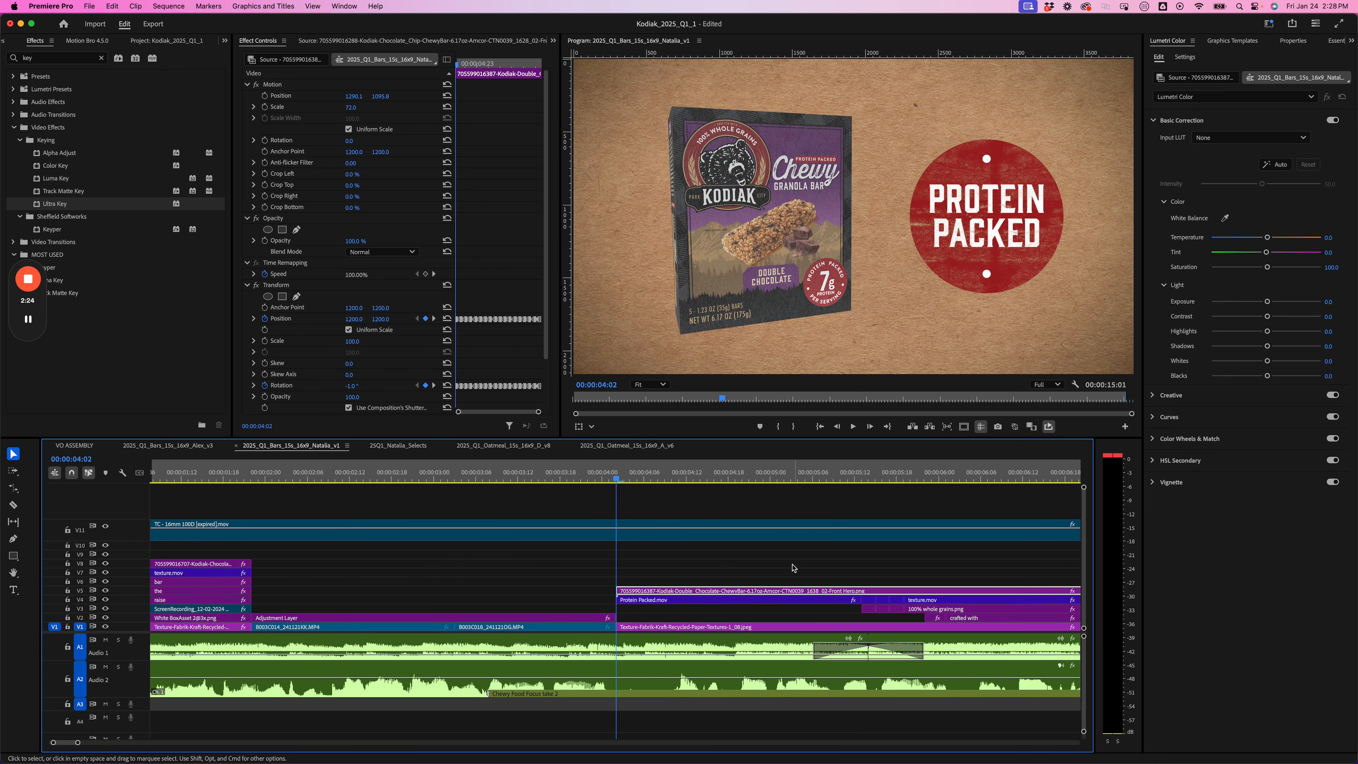
{"action": "scroll", "coordinate": [791, 568], "scroll_direction": "right", "scroll_amount": 2}
{"action": "left_click", "coordinate": [301, 289]}
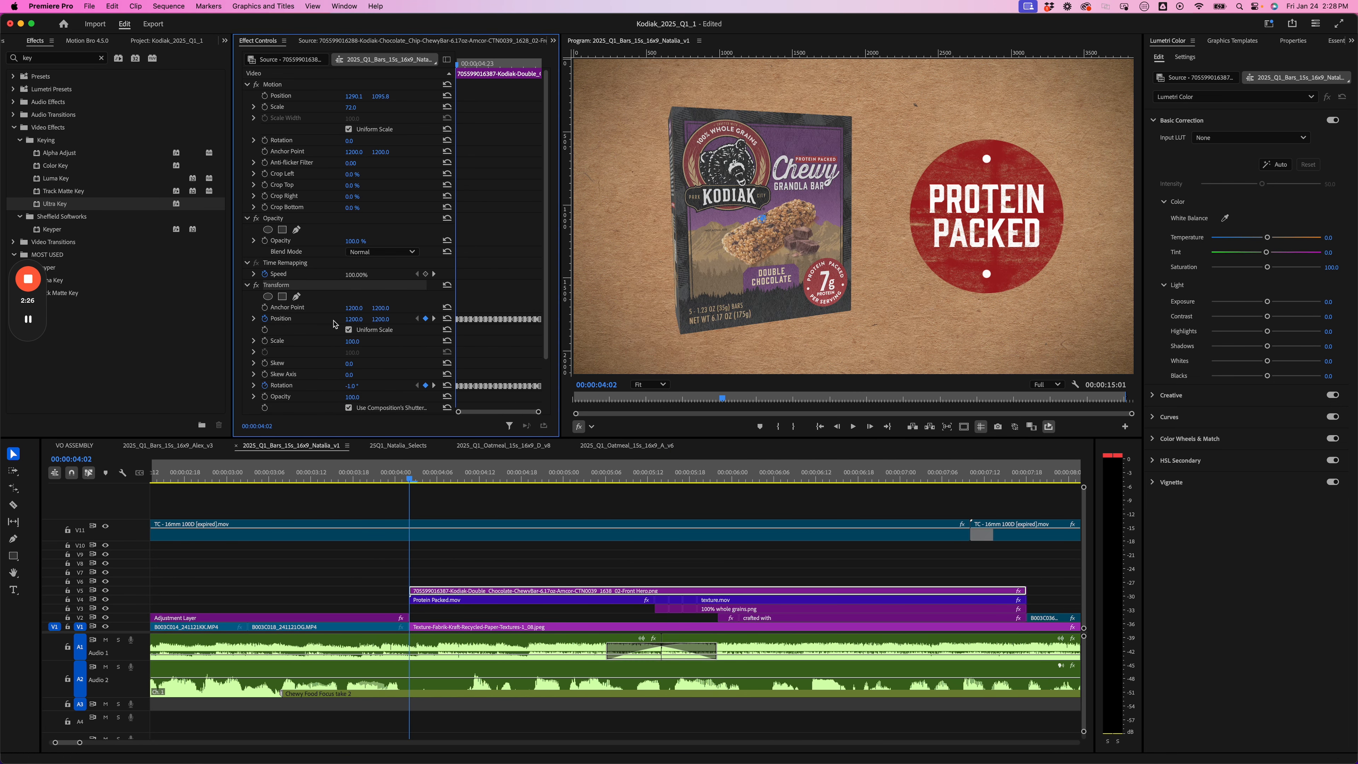
{"action": "left_click_drag", "start_coordinate": [424, 480], "coordinate": [562, 479]}
{"action": "left_click", "coordinate": [519, 286]}
{"action": "left_click", "coordinate": [480, 306]}
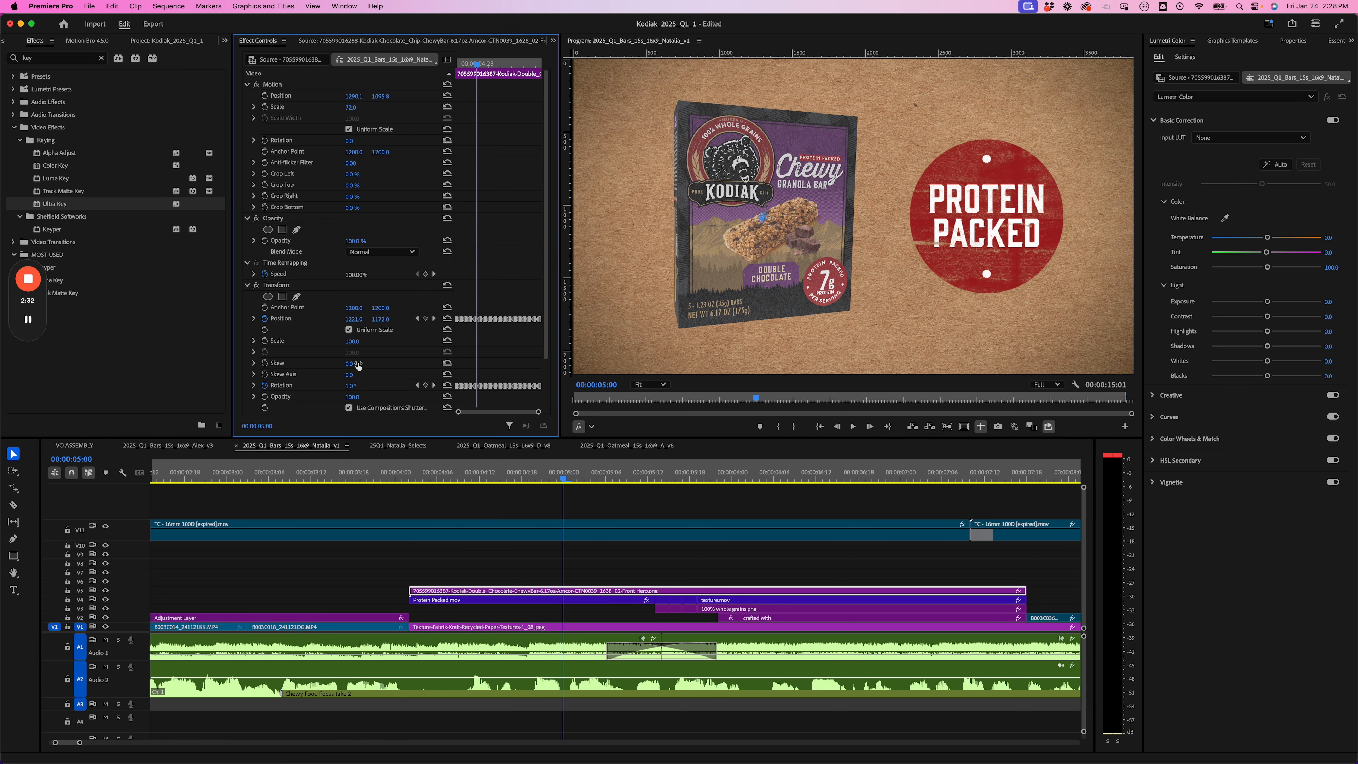
{"action": "mouse_move", "coordinate": [561, 481]}
{"action": "left_mouse_down"}
{"action": "mouse_move", "coordinate": [749, 485]}
{"action": "mouse_move", "coordinate": [471, 480]}
{"action": "mouse_move", "coordinate": [576, 480]}
{"action": "left_mouse_up"}
{"action": "left_click", "coordinate": [628, 499]}
{"action": "key", "text": "backslash"}
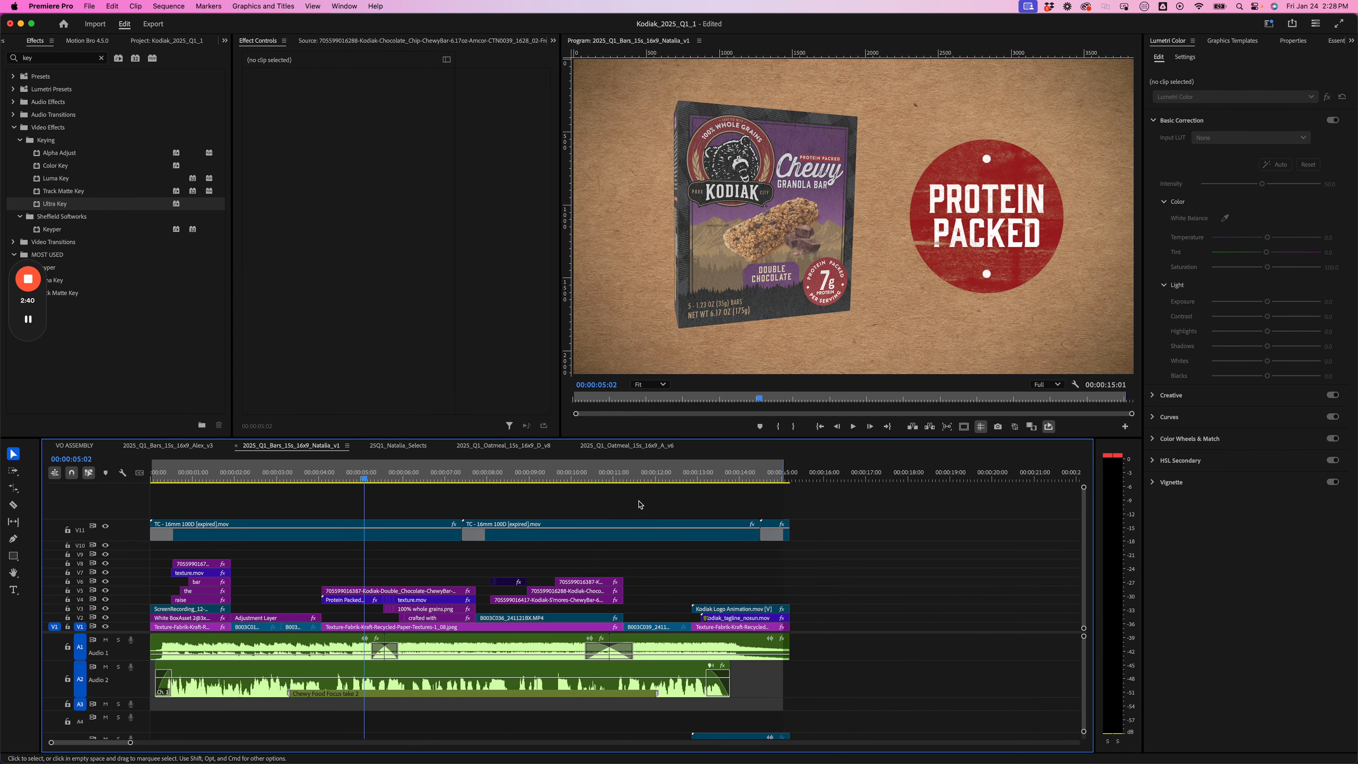
Compare the S'mores box shot around 00:00:08:05 with the Double Chocolate box shot at 00:00:04:21
{"action": "left_click", "coordinate": [486, 478]}
{"action": "key", "text": "backslash"}
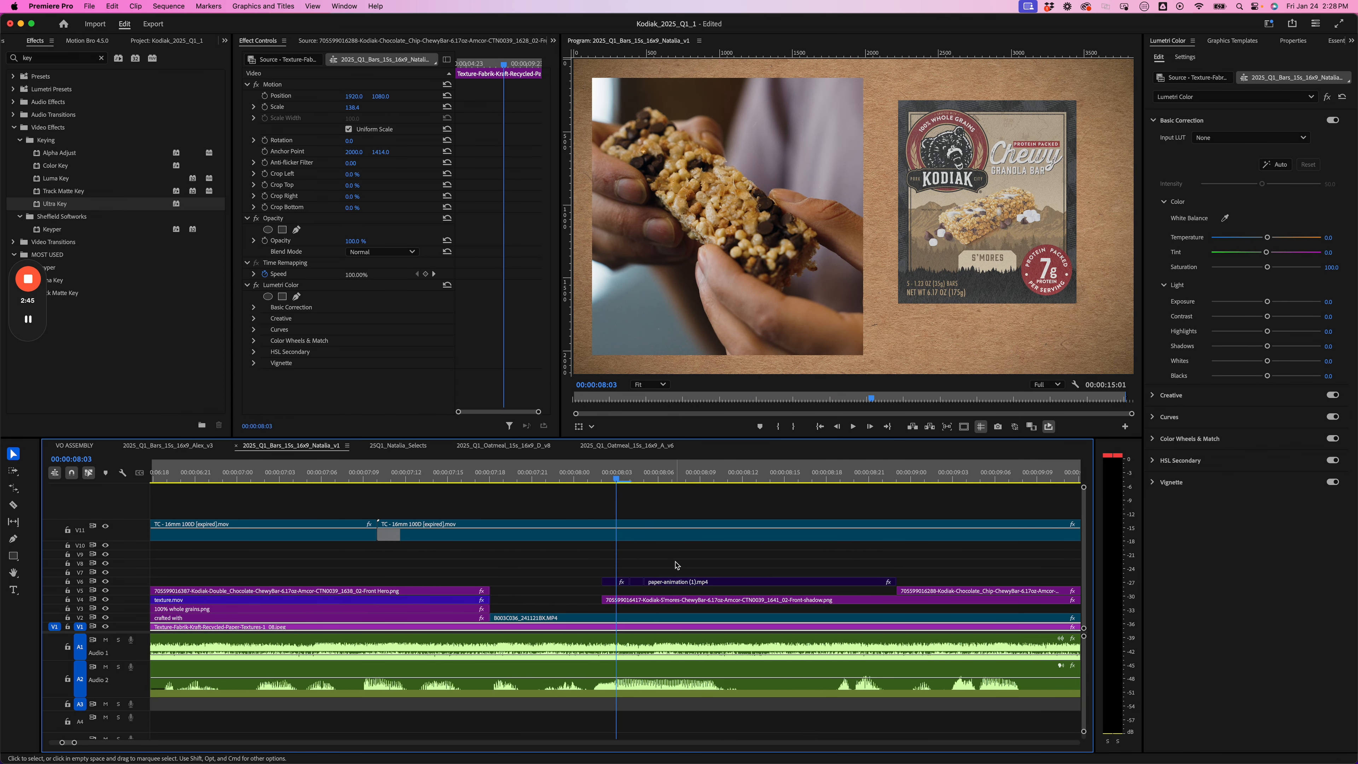
{"action": "mouse_move", "coordinate": [614, 481]}
{"action": "left_mouse_down"}
{"action": "mouse_move", "coordinate": [920, 485]}
{"action": "mouse_move", "coordinate": [619, 494]}
{"action": "left_mouse_up"}
{"action": "key", "text": "minus"}
{"action": "key", "text": "minus"}
{"action": "left_click_drag", "start_coordinate": [380, 476], "coordinate": [346, 475]}
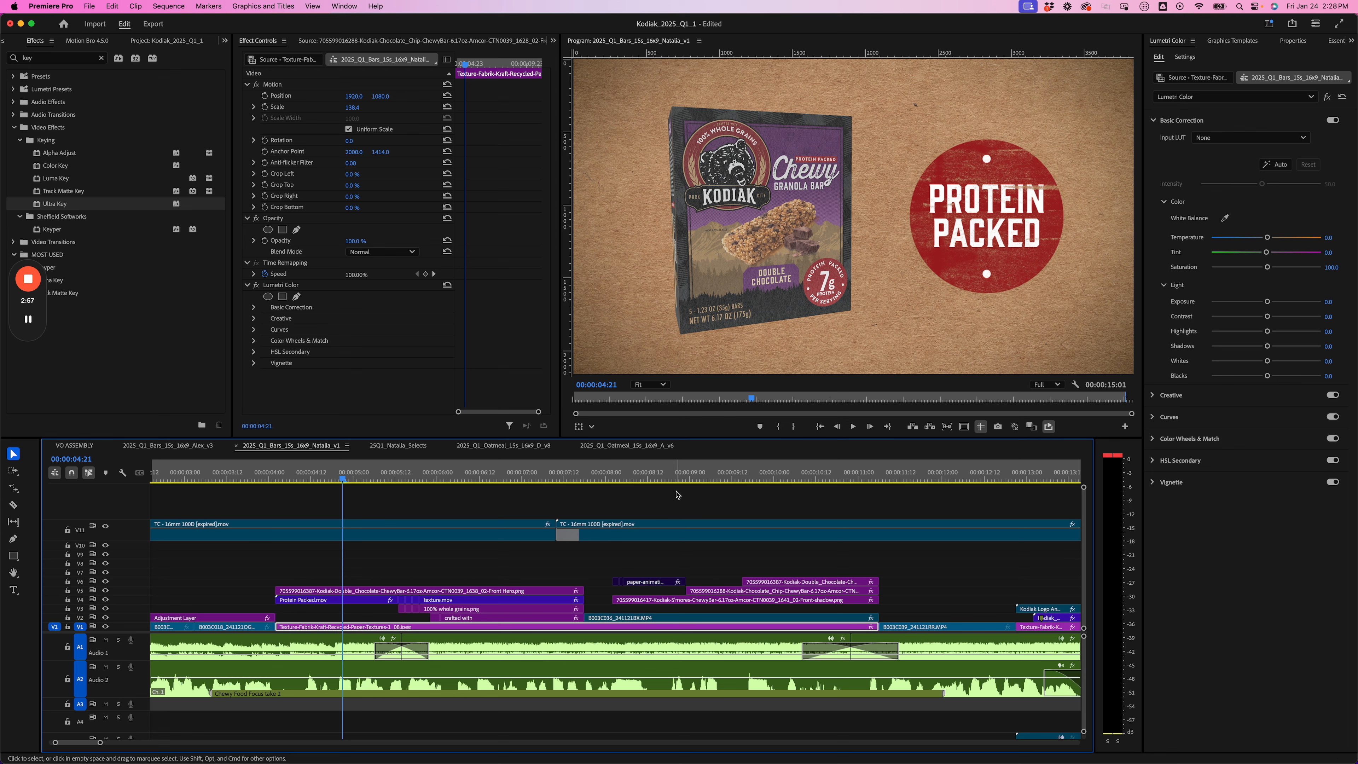
{"action": "mouse_move", "coordinate": [621, 481]}
{"action": "left_mouse_down"}
{"action": "mouse_move", "coordinate": [710, 483]}
{"action": "mouse_move", "coordinate": [624, 482]}
{"action": "left_mouse_up"}
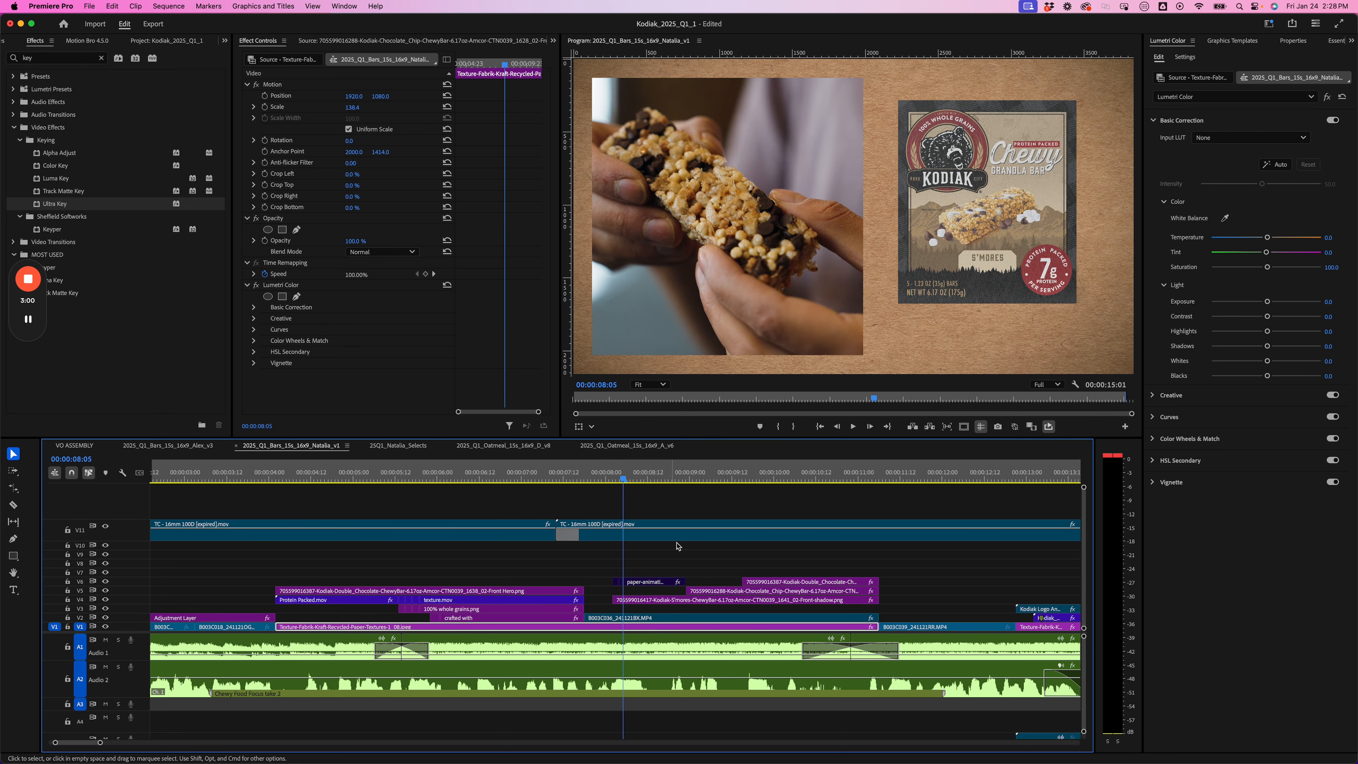
{"action": "left_click", "coordinate": [684, 553]}
{"action": "key", "text": "equal"}
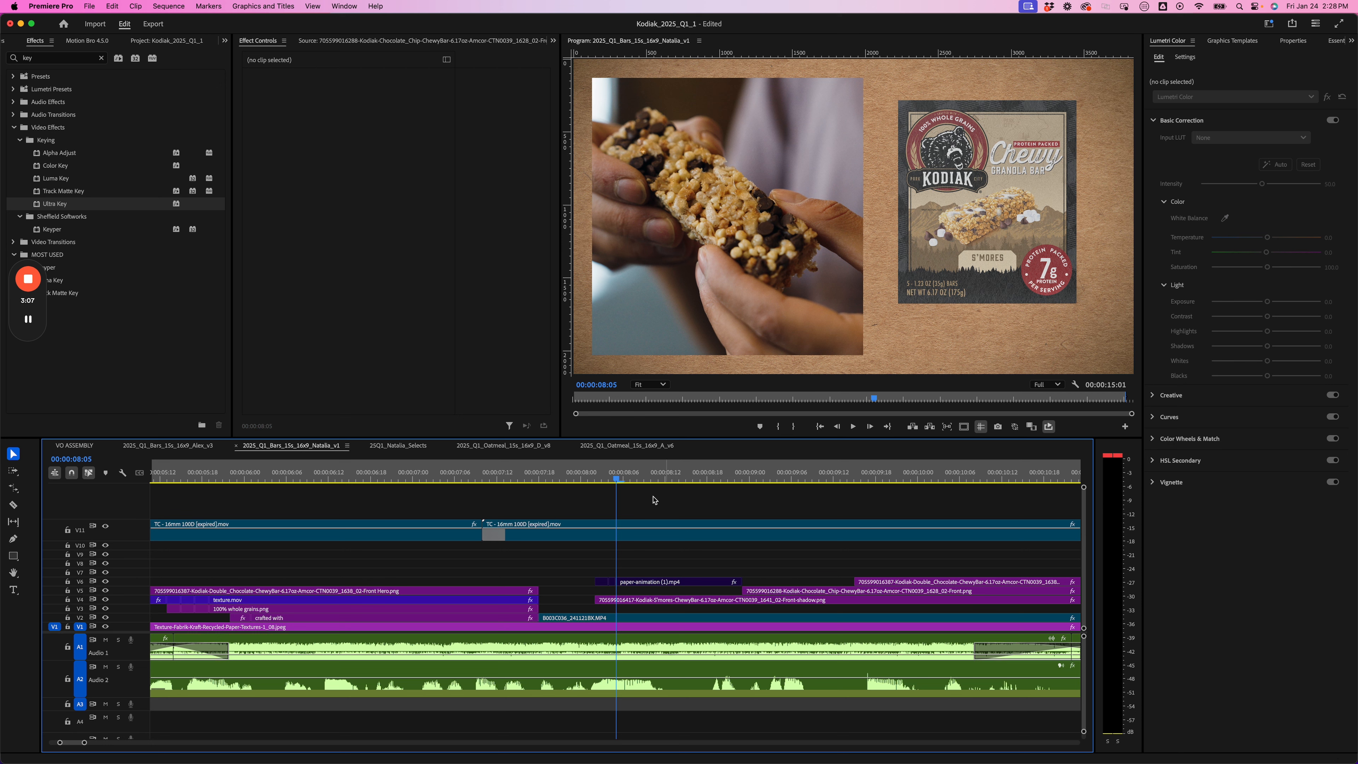
{"action": "key", "text": "d"}
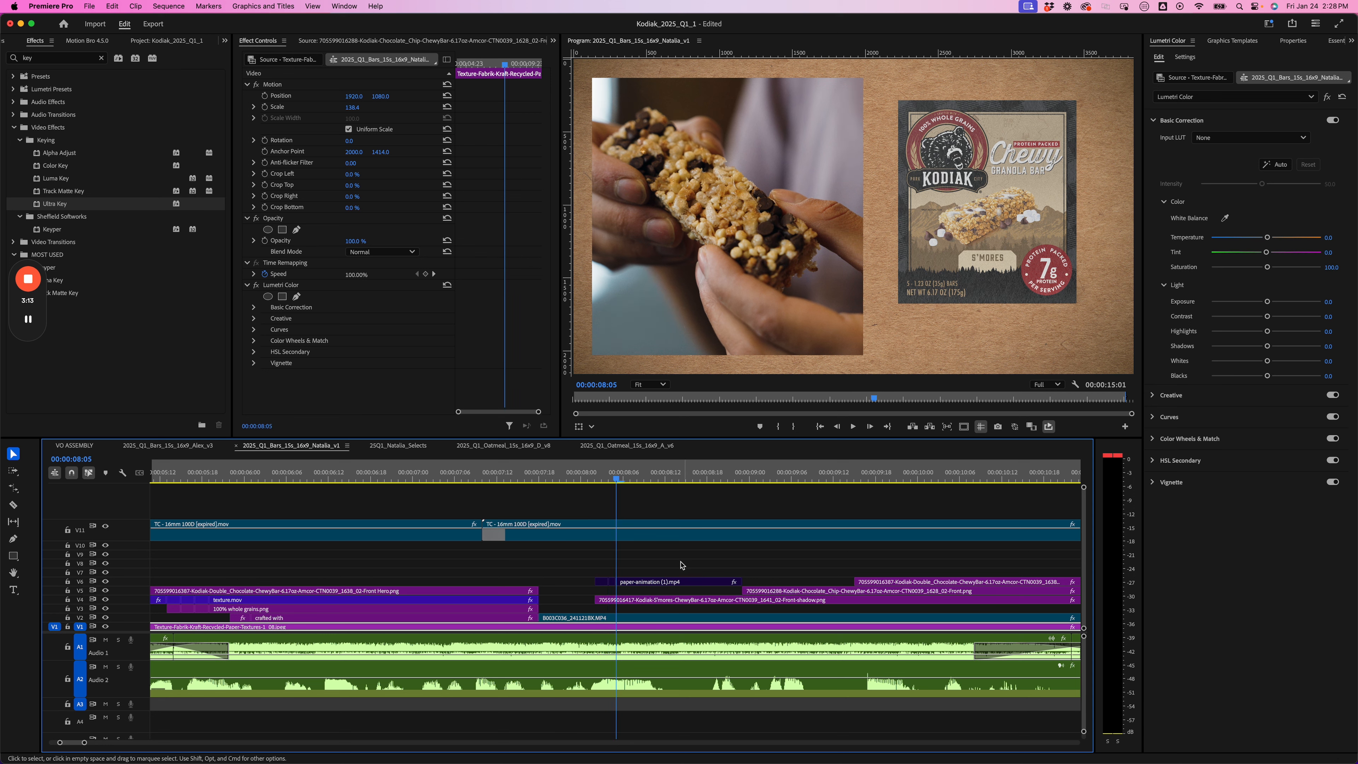
{"action": "left_click", "coordinate": [659, 565]}
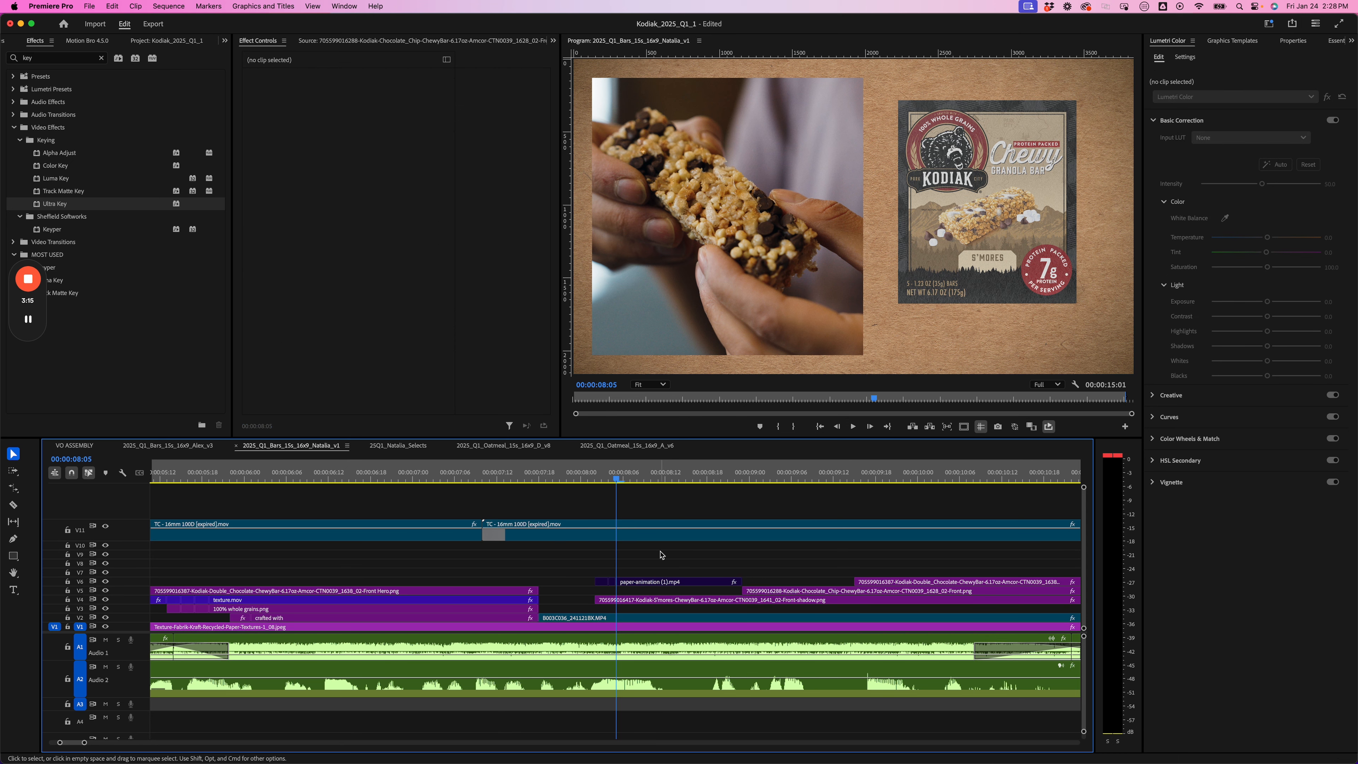
Enable the paper-animation clips on V6, disable the static S'mores box clip on V4, and preview the range up to 00:00:08:15
{"action": "left_click_drag", "start_coordinate": [702, 561], "coordinate": [593, 585]}
{"action": "left_click_drag", "start_coordinate": [608, 481], "coordinate": [689, 490]}
{"action": "left_click", "coordinate": [680, 599]}
{"action": "left_click", "coordinate": [604, 481]}
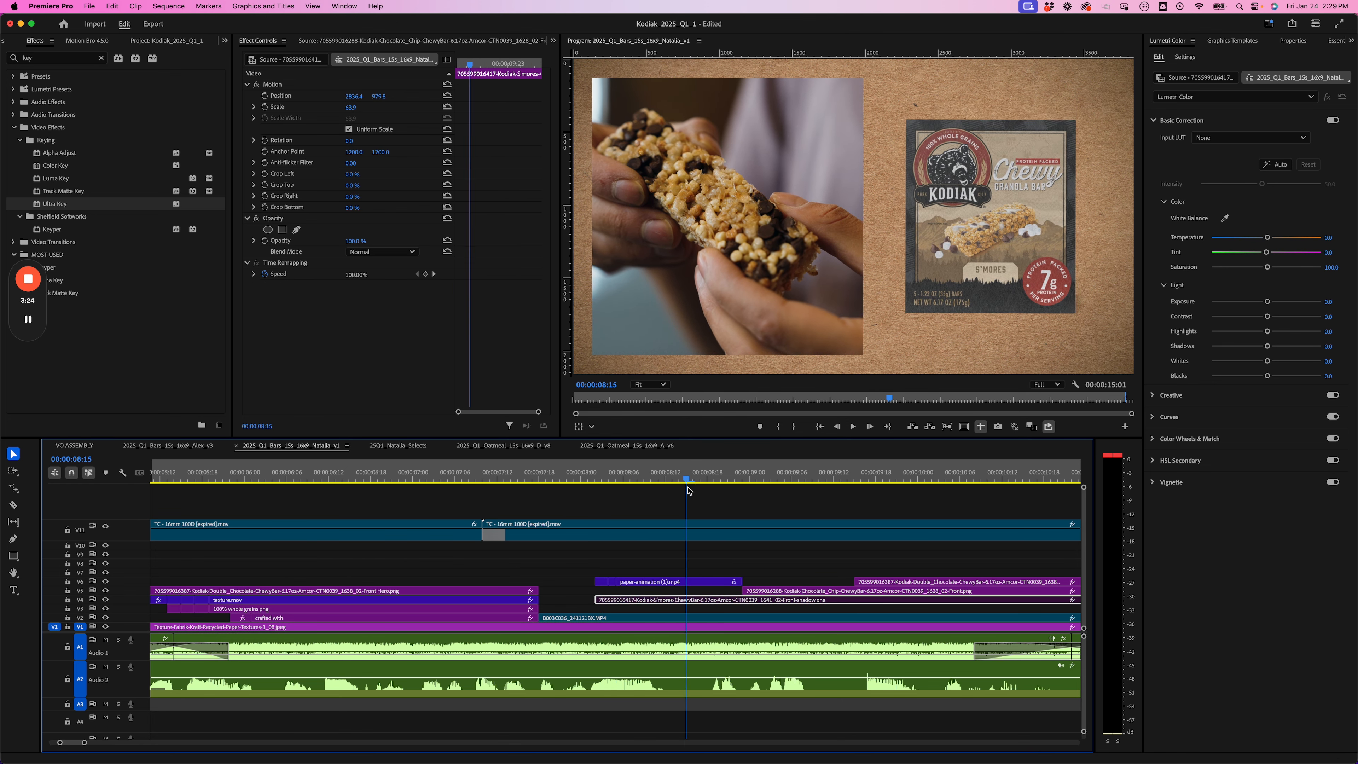
{"action": "left_click_drag", "start_coordinate": [689, 478], "coordinate": [644, 481]}
{"action": "left_click", "coordinate": [691, 566]}
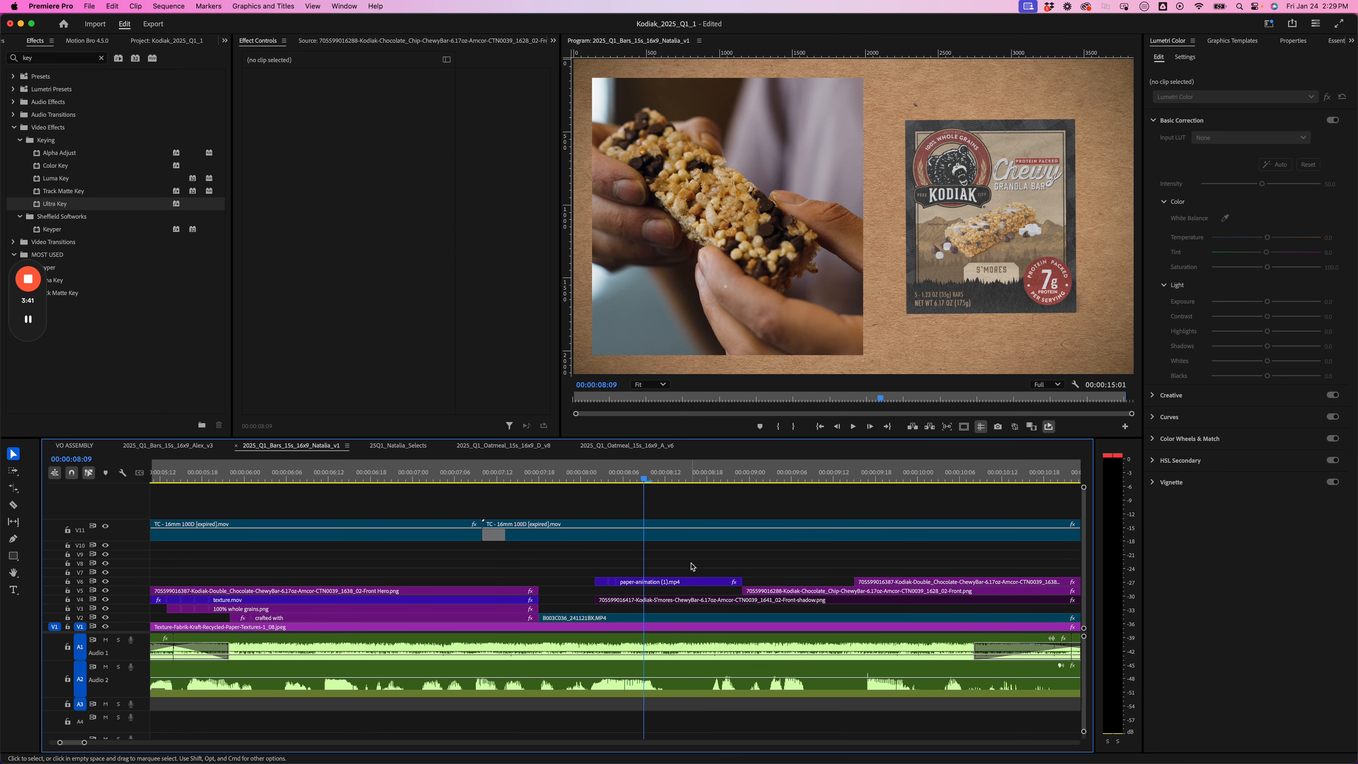
Disable the paper-animation clips on V6 and re-enable the static S'mores box clip on V4
{"action": "key", "text": "minus"}
{"action": "key", "text": "equal"}
{"action": "key", "text": "equal"}
{"action": "left_click_drag", "start_coordinate": [617, 482], "coordinate": [576, 483]}
{"action": "left_click_drag", "start_coordinate": [645, 557], "coordinate": [520, 582]}
{"action": "key", "text": "shift+super+e"}
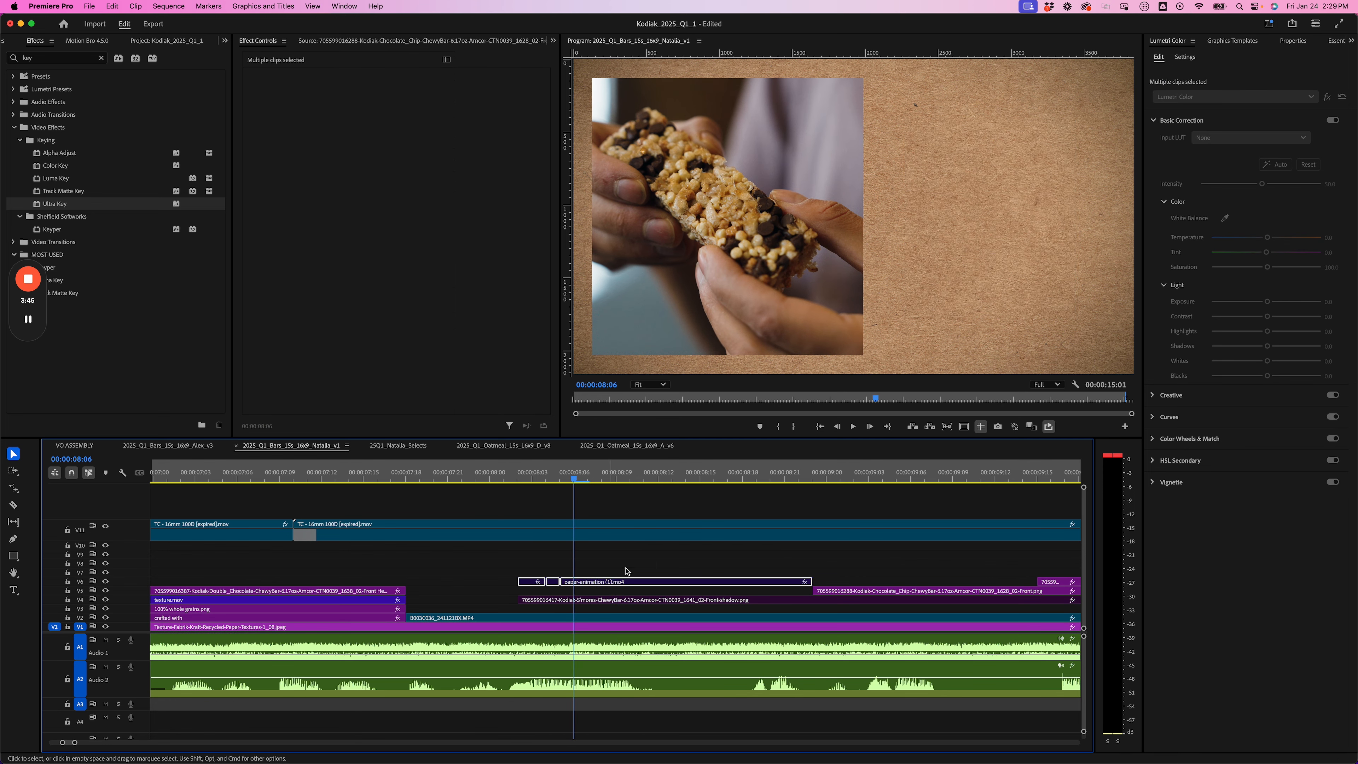
{"action": "left_click", "coordinate": [648, 561]}
{"action": "key", "text": "minus"}
{"action": "left_click", "coordinate": [668, 600]}
{"action": "key", "text": "shift+super+e"}
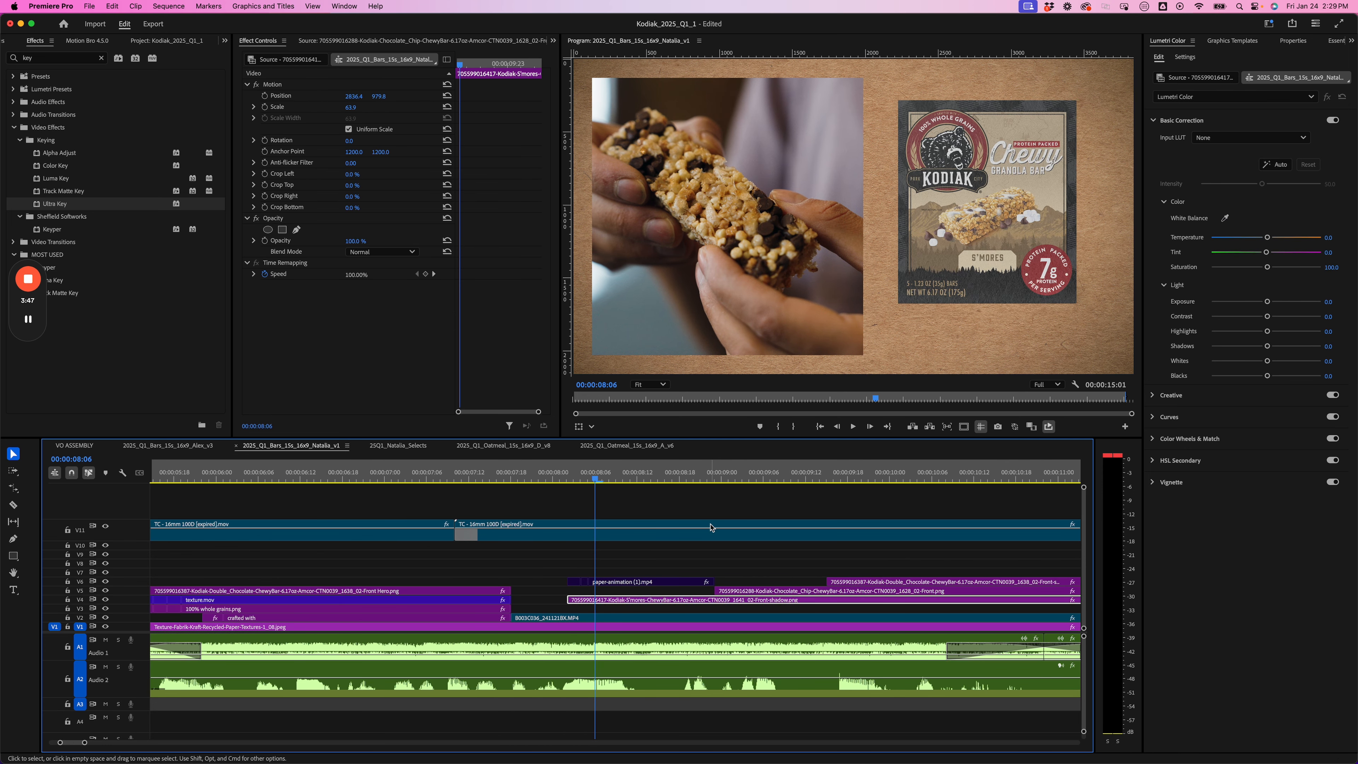
Reveal the source file of the Chocolate Chip box clip at 00:00:09:03 in Finder
{"action": "left_click", "coordinate": [632, 477]}
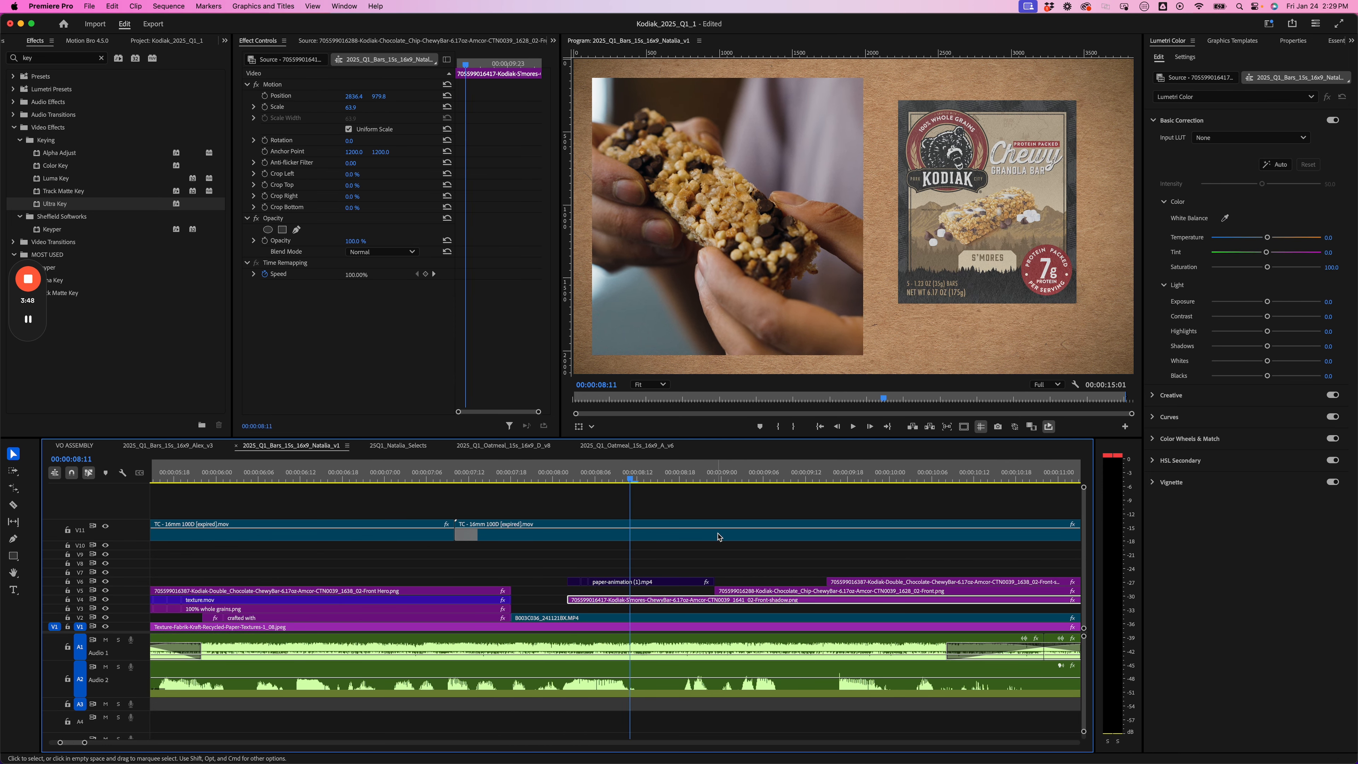
{"action": "left_click", "coordinate": [743, 477]}
{"action": "scroll", "coordinate": [796, 572], "scroll_direction": "right", "scroll_amount": 3}
{"action": "left_click", "coordinate": [760, 592]}
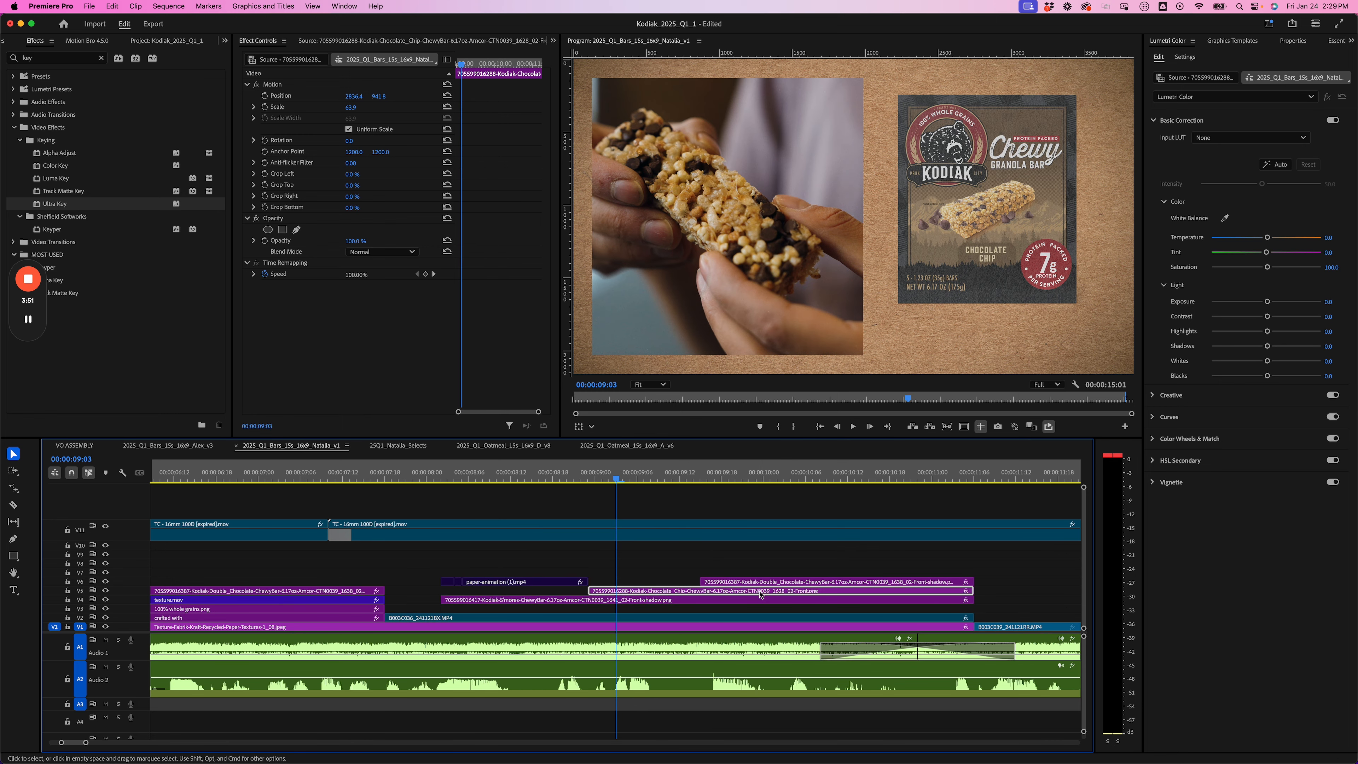
{"action": "right_click", "coordinate": [746, 592]}
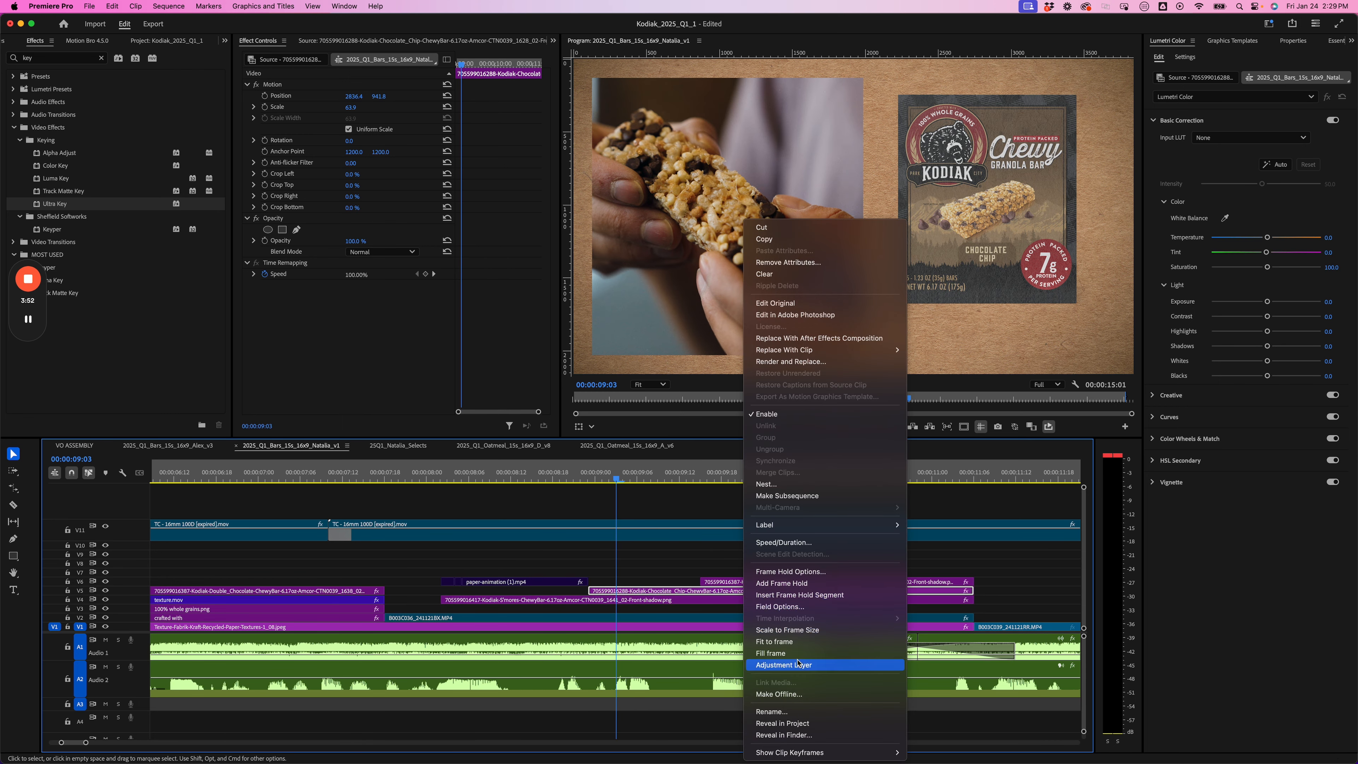
{"action": "left_click", "coordinate": [802, 735]}
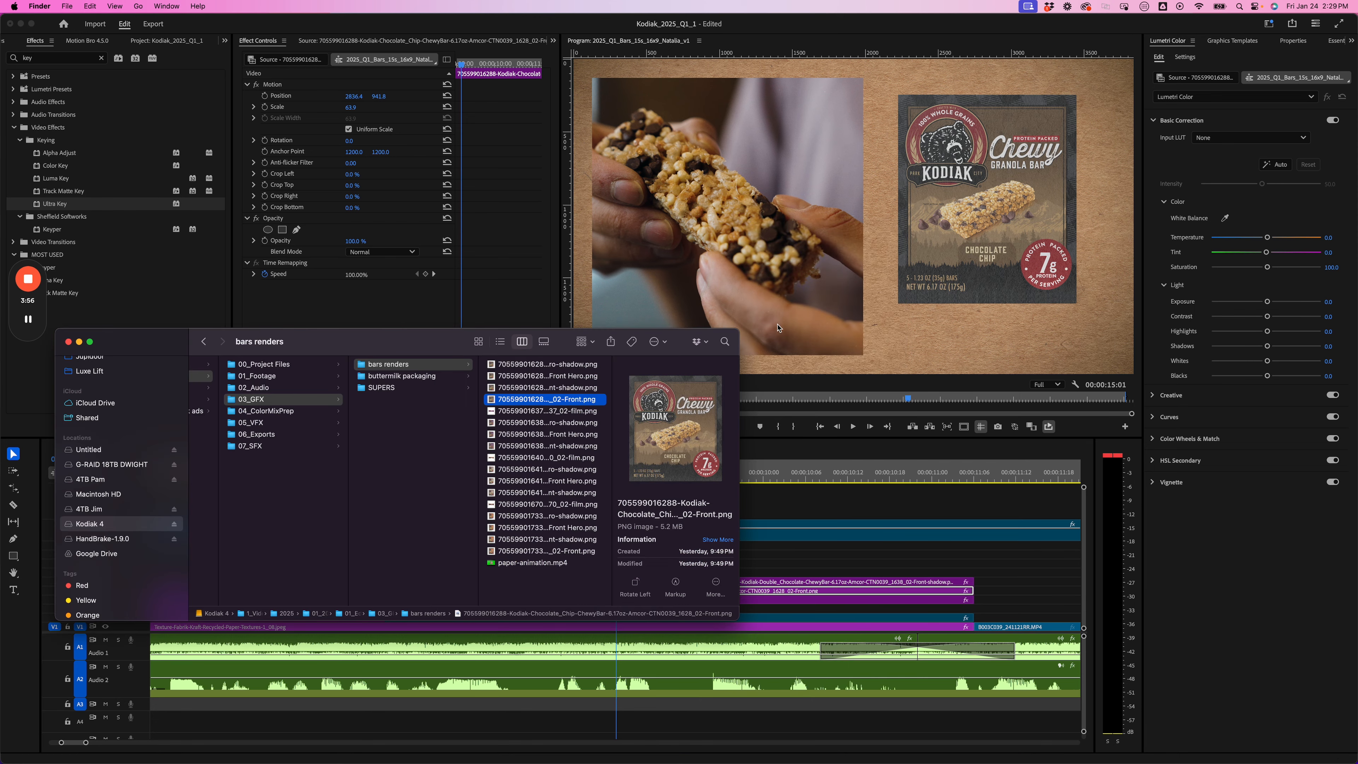
Switch to Paper Animator in Chrome, reload it to an empty canvas, and dismiss the cookie notice
{"action": "key", "text": "ctrl+Up"}
{"action": "left_click", "coordinate": [638, 289]}
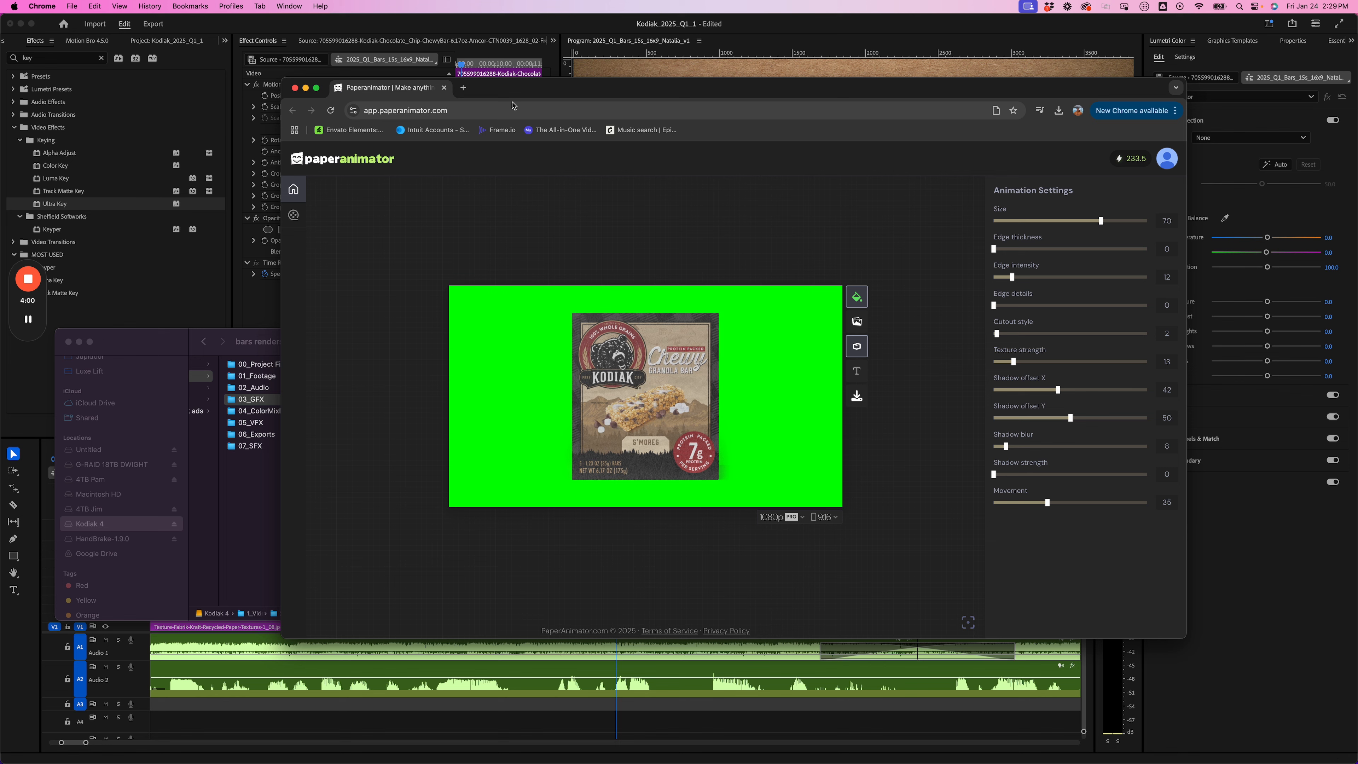
{"action": "left_click", "coordinate": [258, 339]}
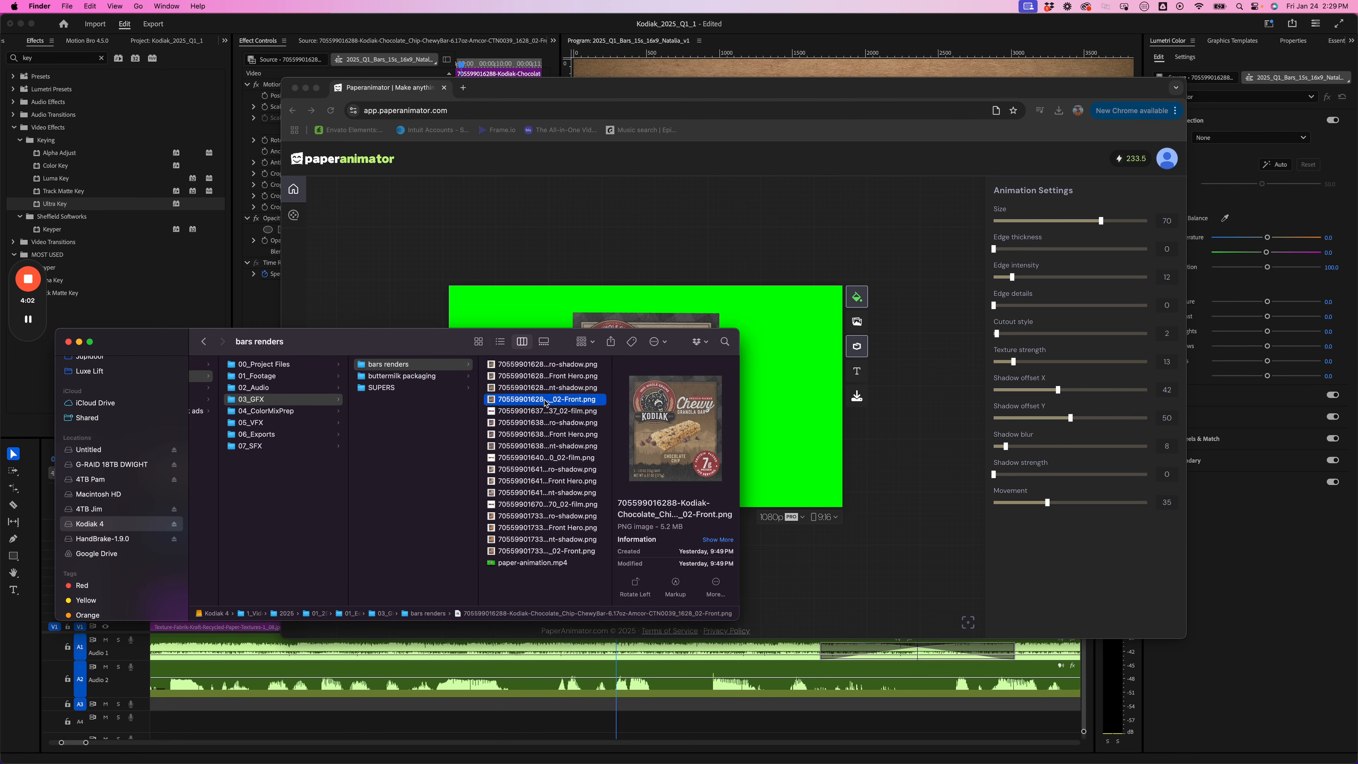
{"action": "left_click_drag", "start_coordinate": [538, 405], "coordinate": [652, 306]}
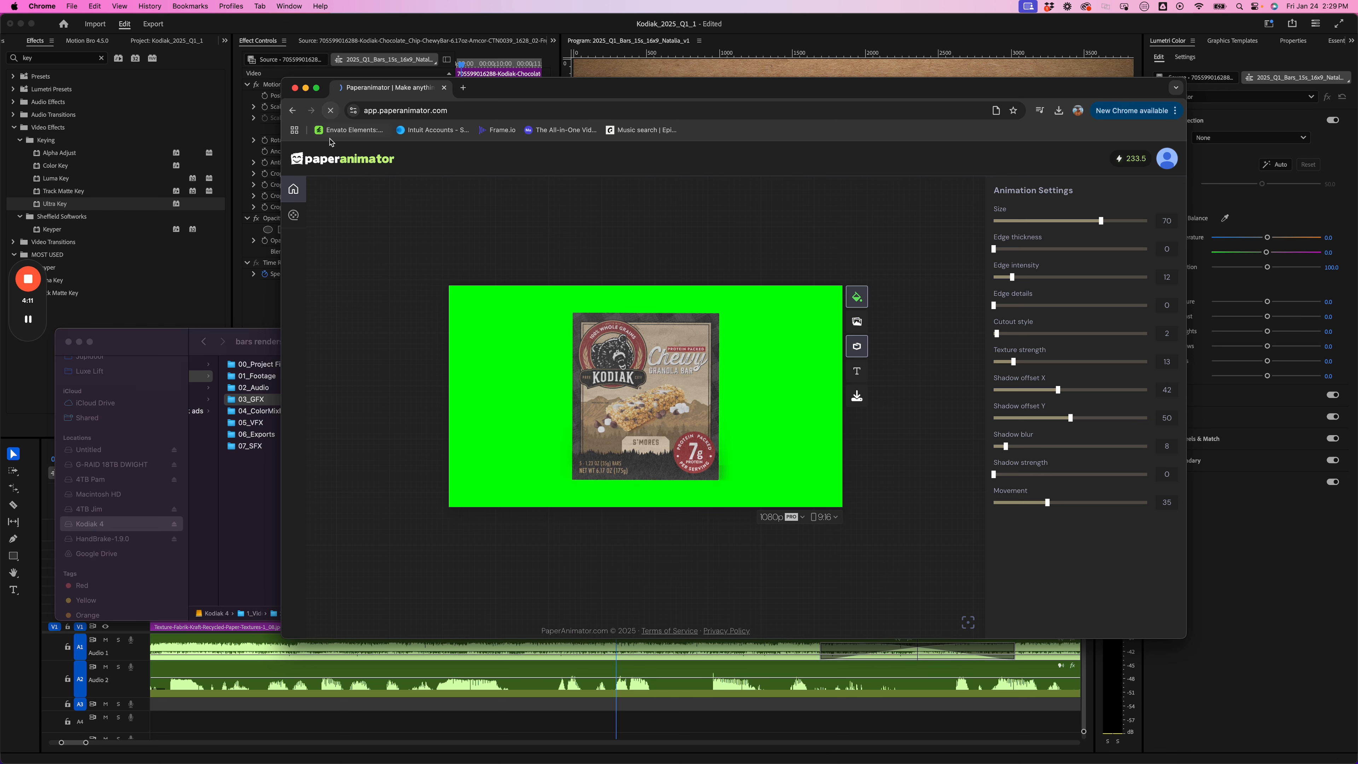
{"action": "left_click", "coordinate": [295, 190]}
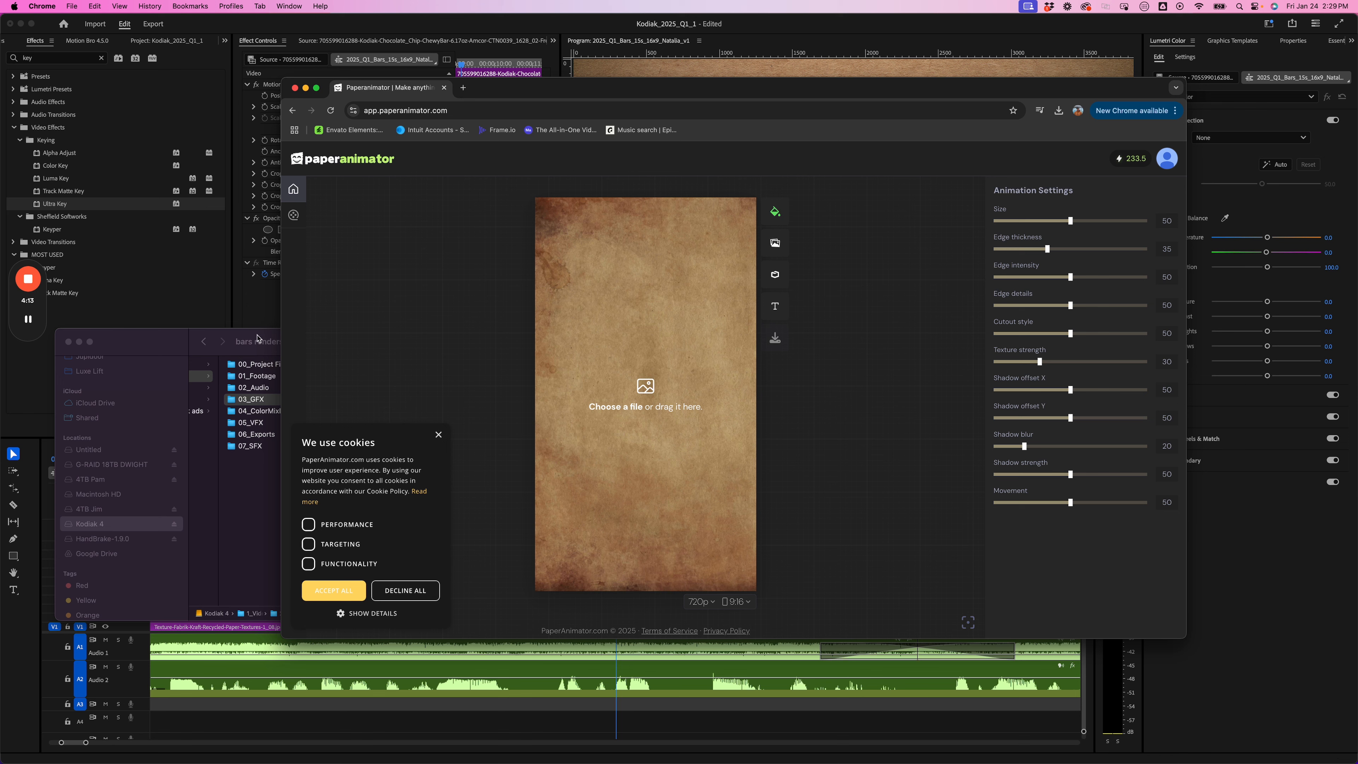
{"action": "left_click", "coordinate": [439, 435]}
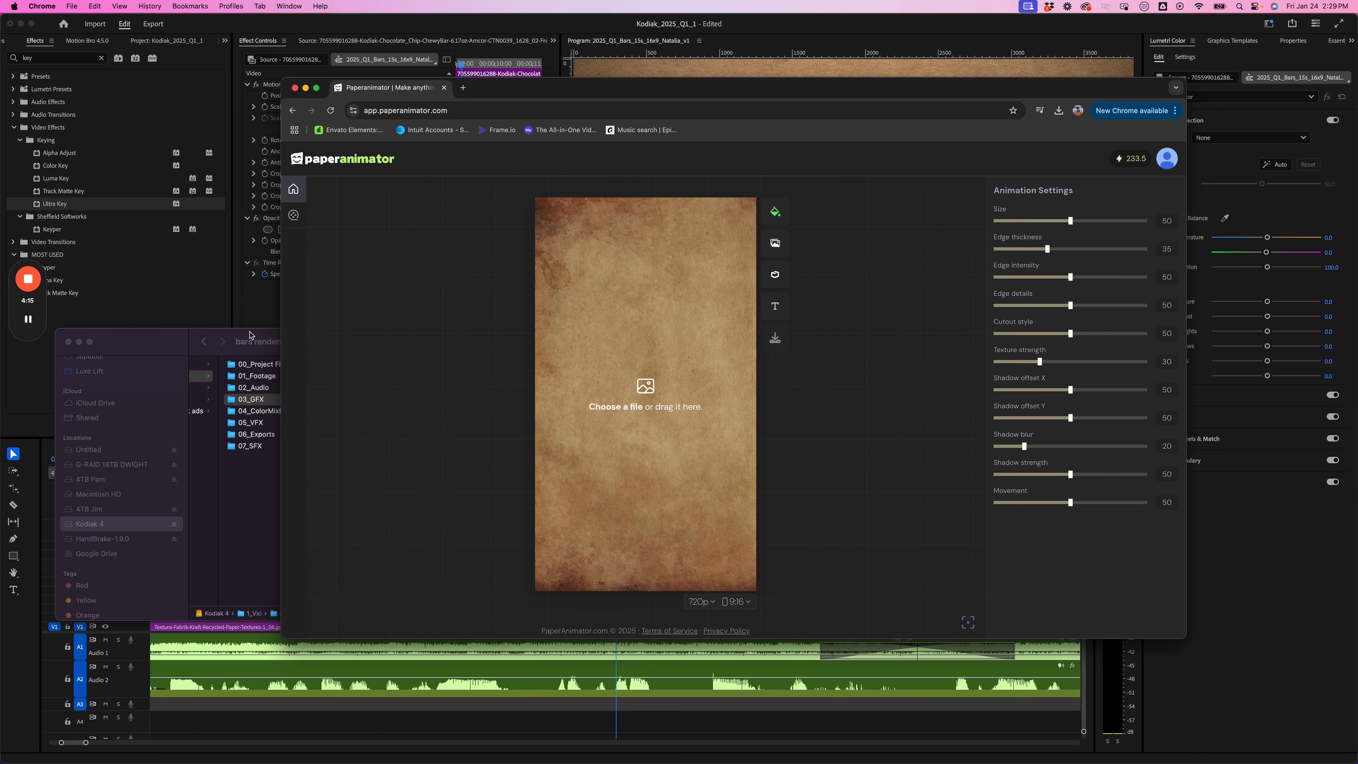
Return to Premiere Pro and reveal the Chocolate Chip box clip's source file in Finder again
{"action": "left_click", "coordinate": [250, 335]}
{"action": "left_click", "coordinate": [436, 72]}
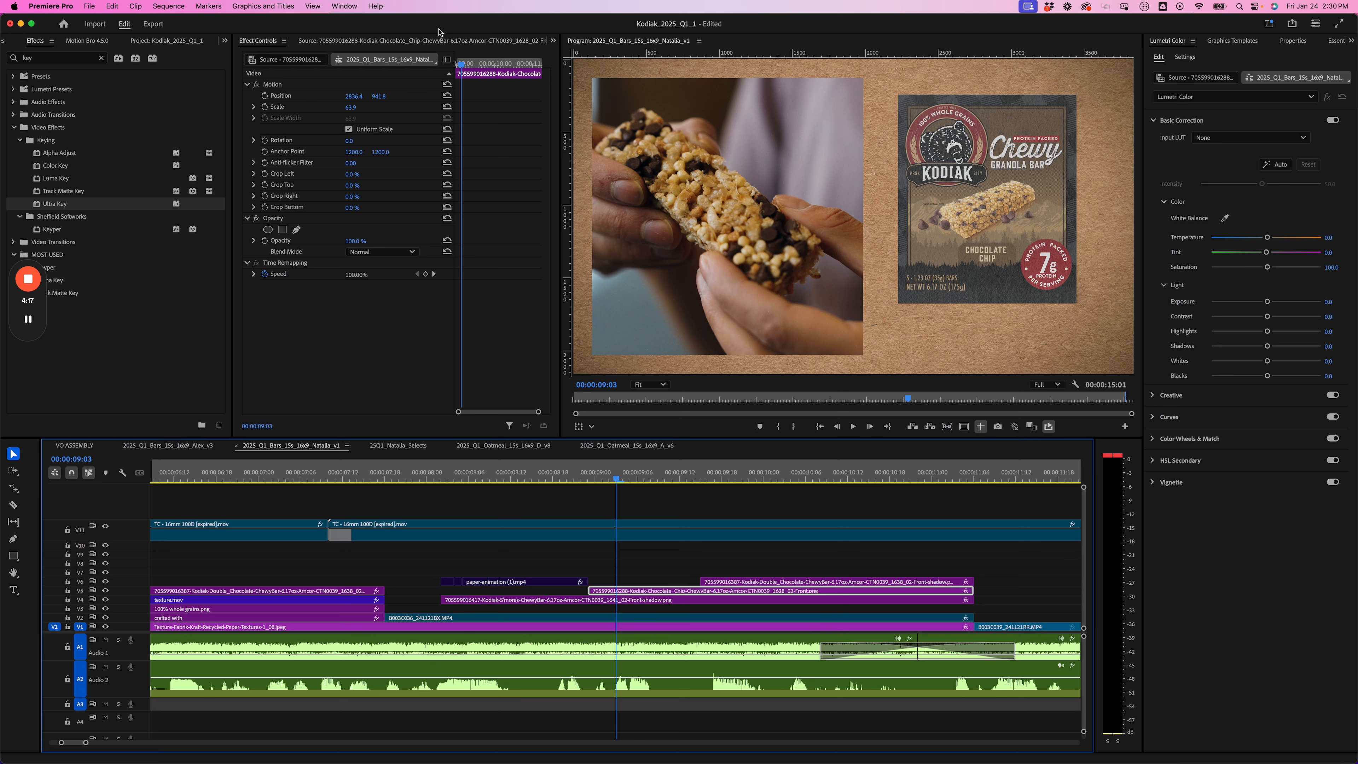
{"action": "left_click", "coordinate": [685, 563]}
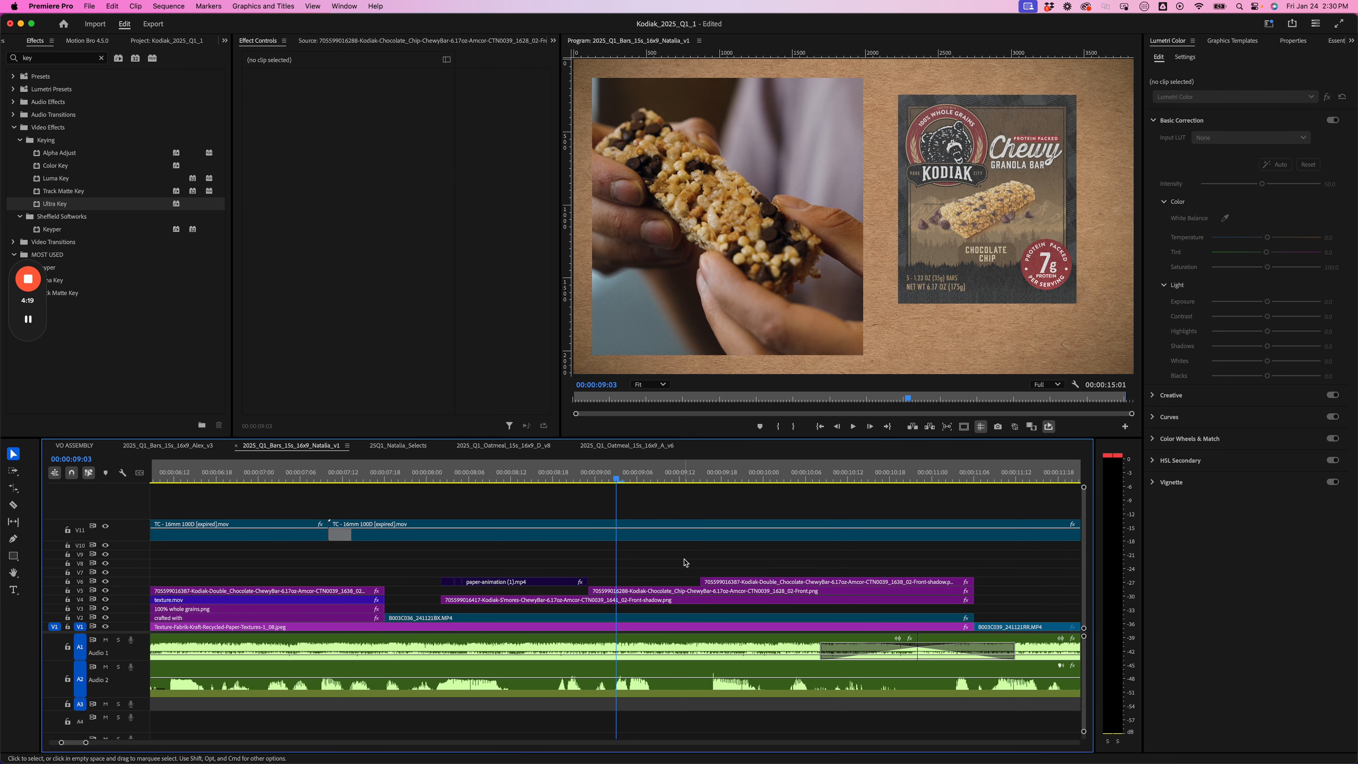
{"action": "left_click", "coordinate": [675, 590]}
{"action": "right_click", "coordinate": [679, 591]}
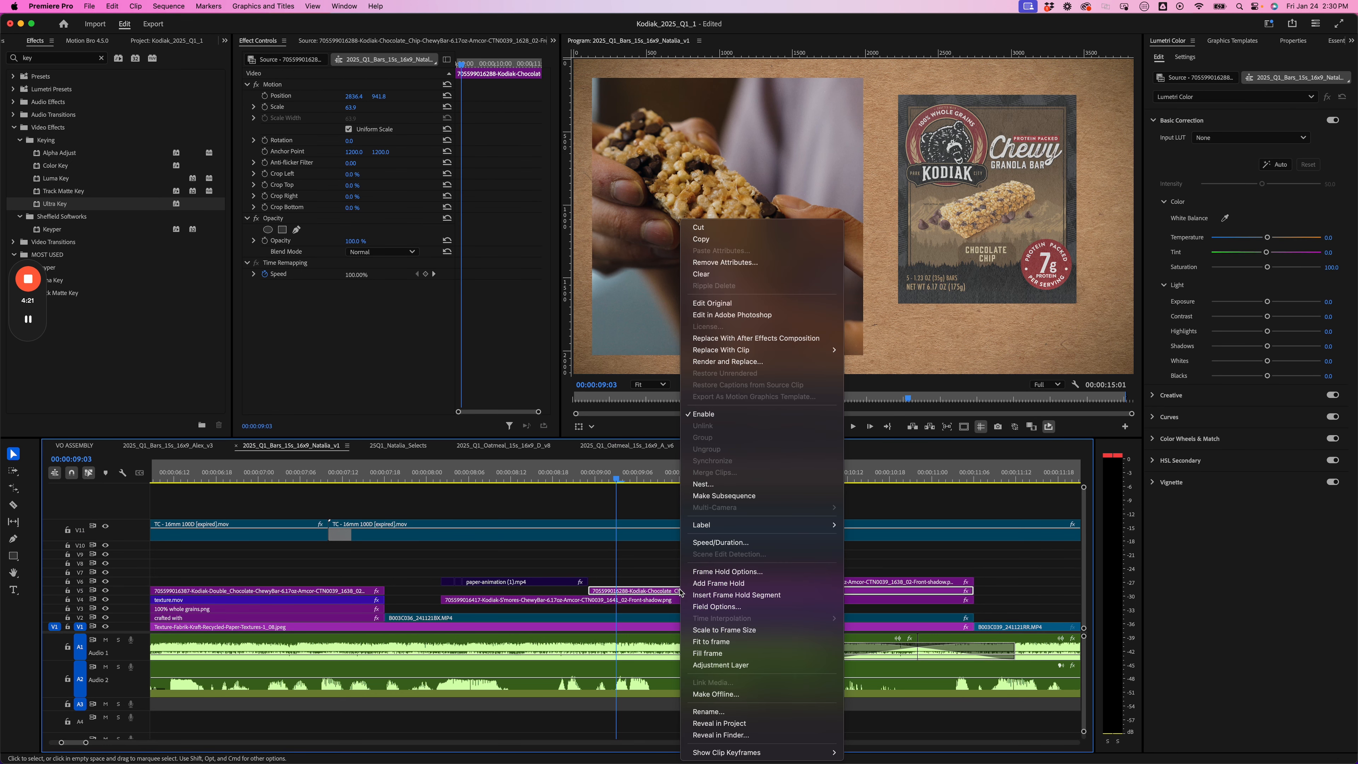
{"action": "left_click", "coordinate": [738, 735]}
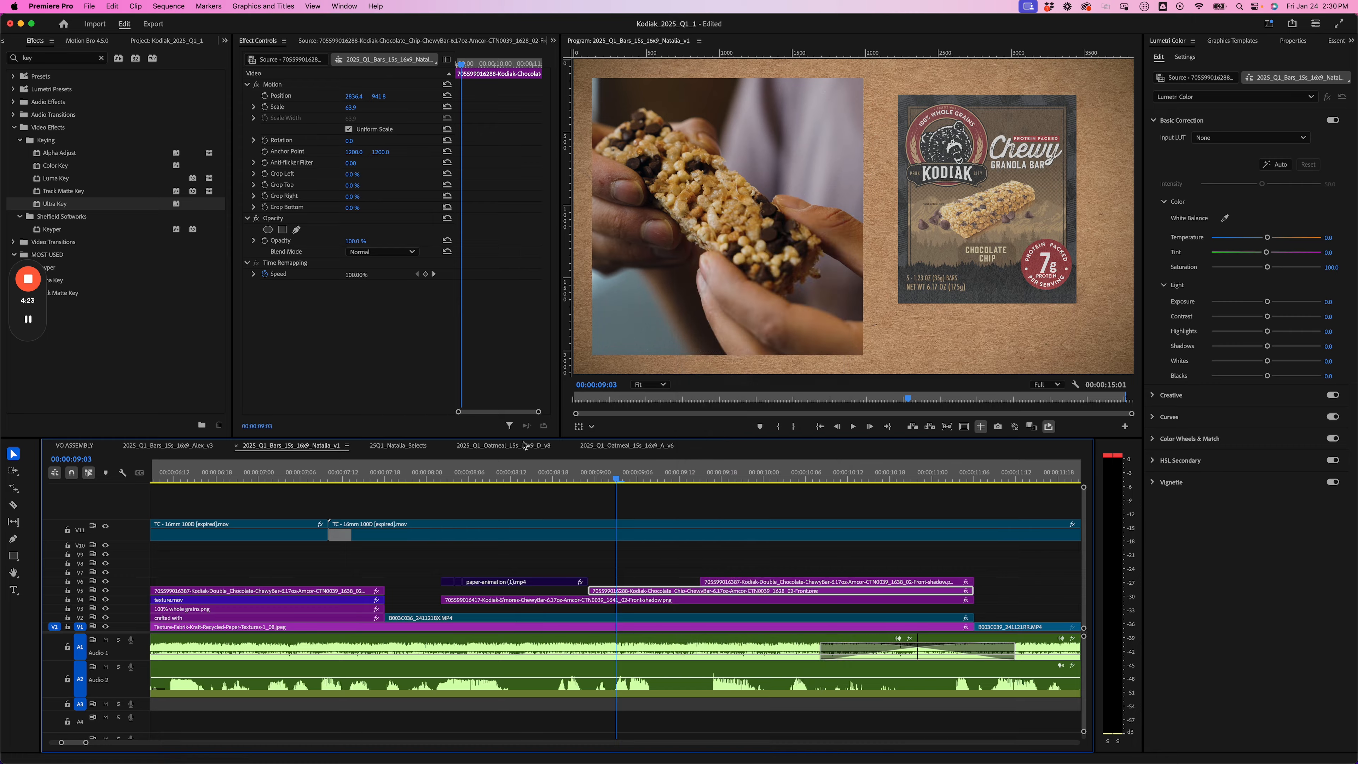
Load the Chocolate Chip box Front.png from Finder into Paper Animator and use the image without removing its background
{"action": "key", "text": "ctrl+Up"}
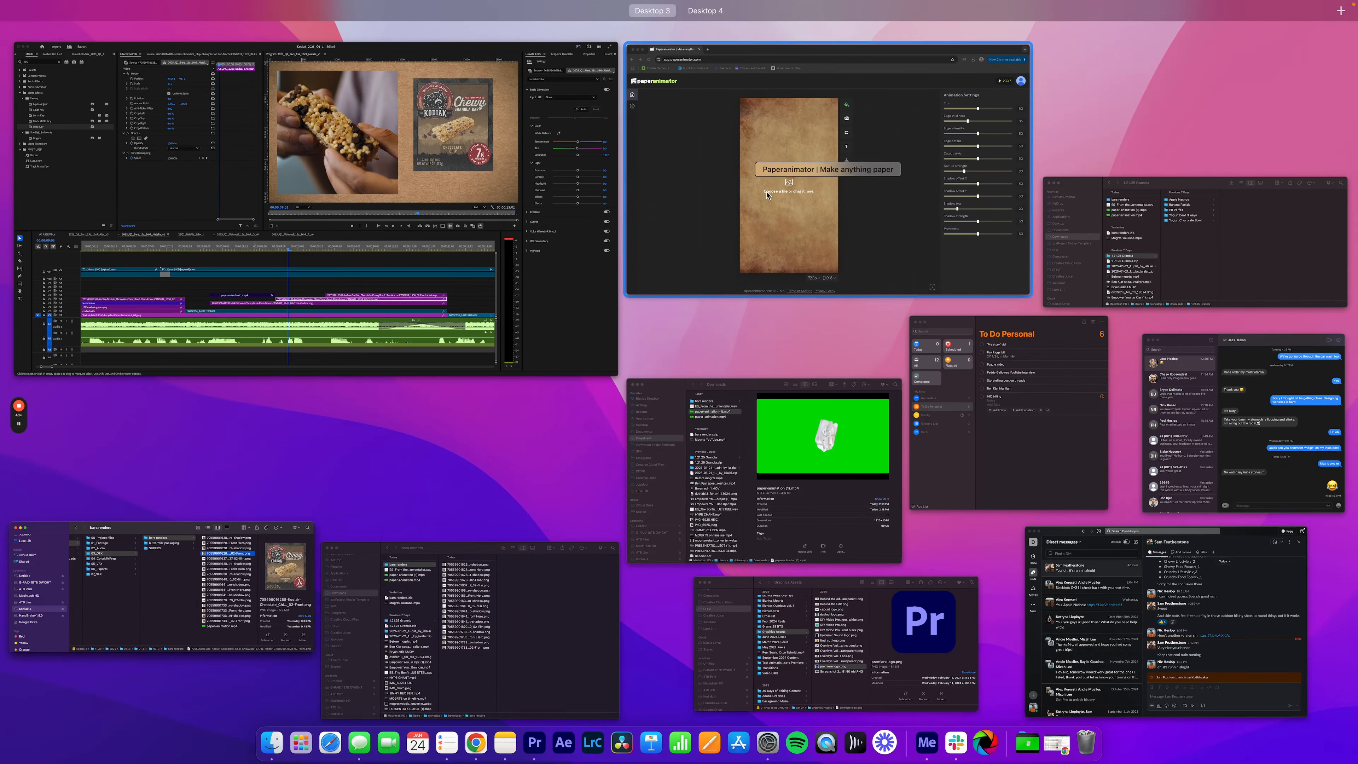
{"action": "left_click", "coordinate": [767, 195]}
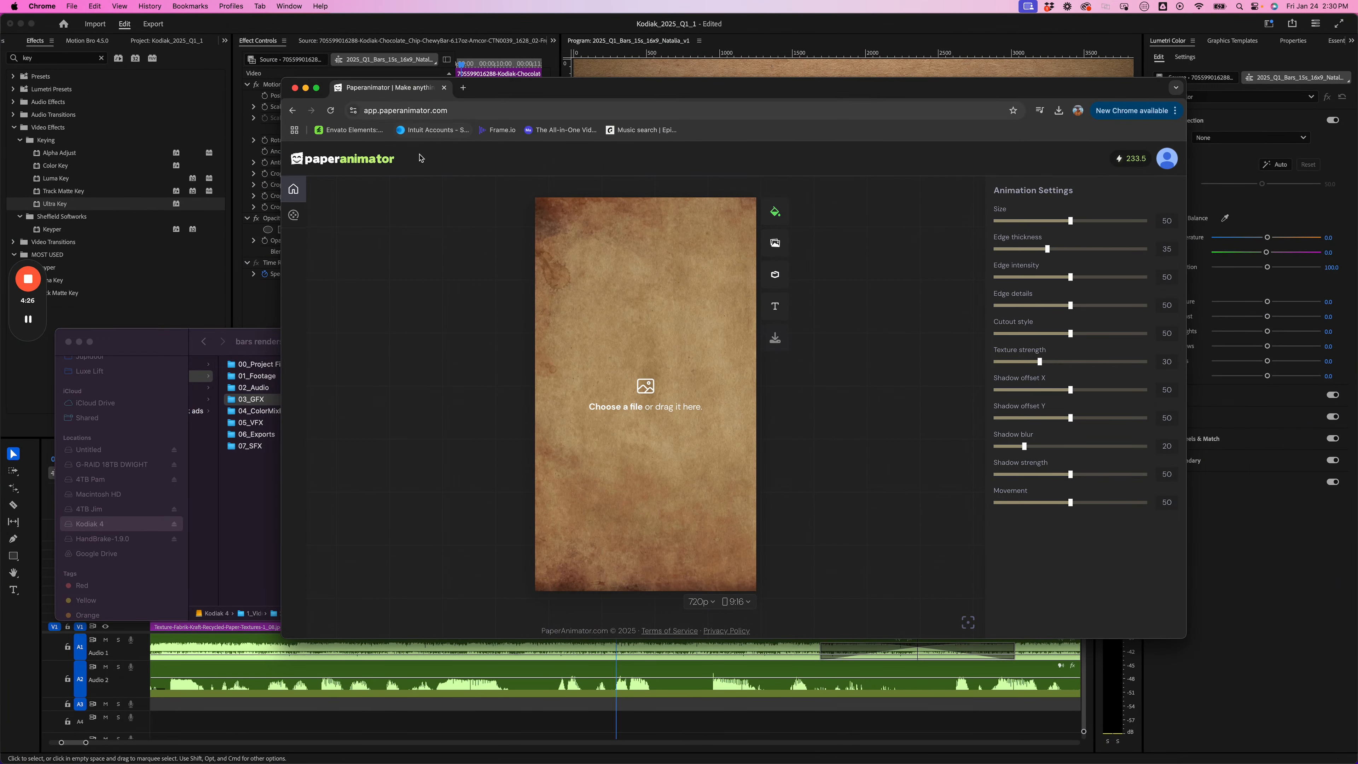
{"action": "left_click", "coordinate": [270, 341]}
{"action": "left_click_drag", "start_coordinate": [559, 400], "coordinate": [638, 306]}
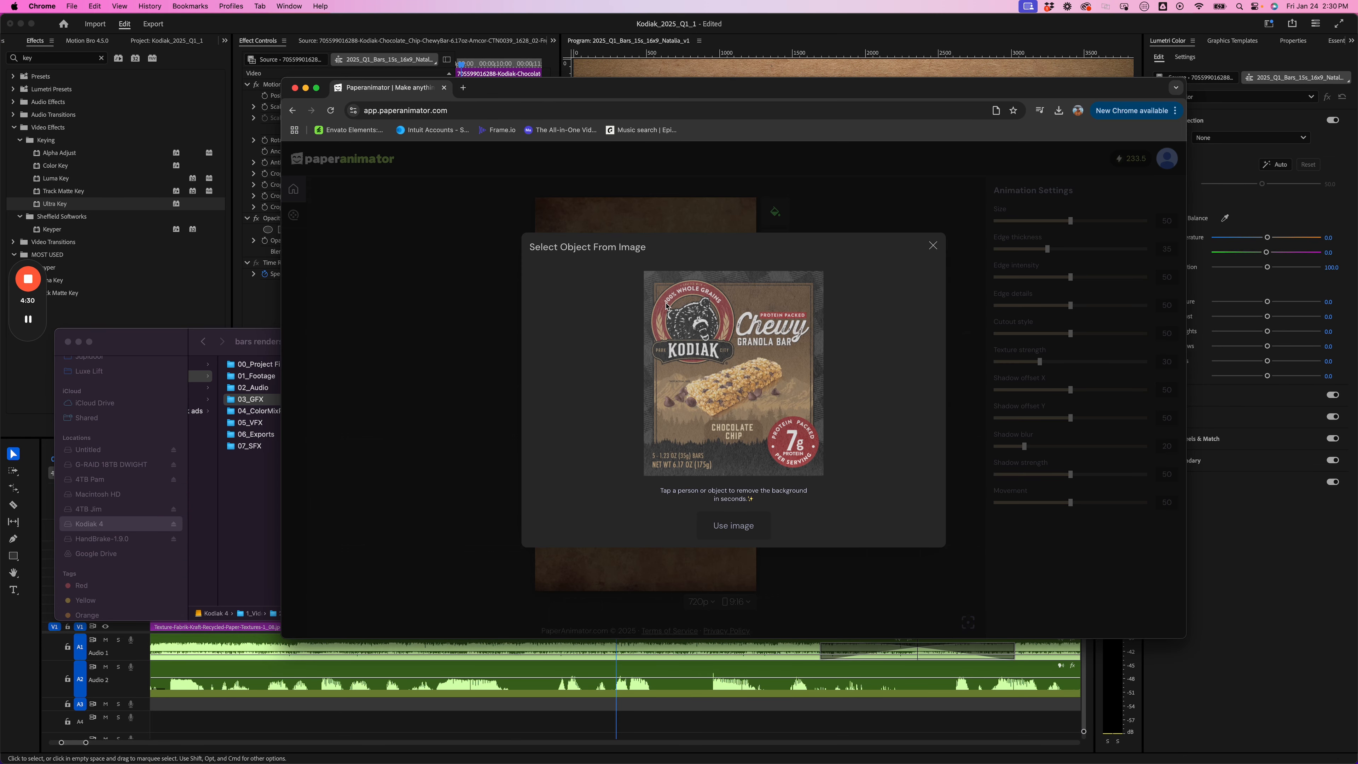
{"action": "left_click", "coordinate": [734, 526]}
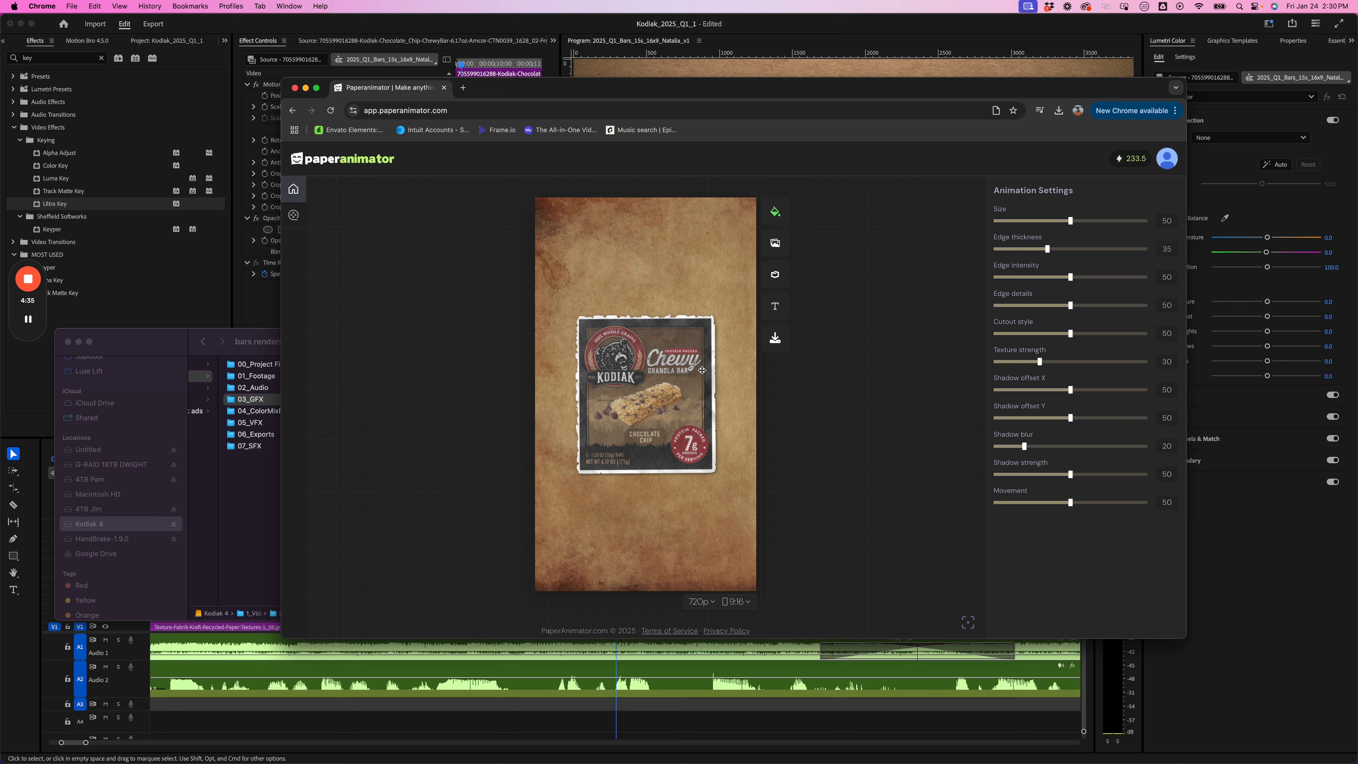
Set the animation output to 1080p resolution with a 16:9 aspect ratio
{"action": "left_click", "coordinate": [701, 601]}
{"action": "left_click", "coordinate": [690, 613]}
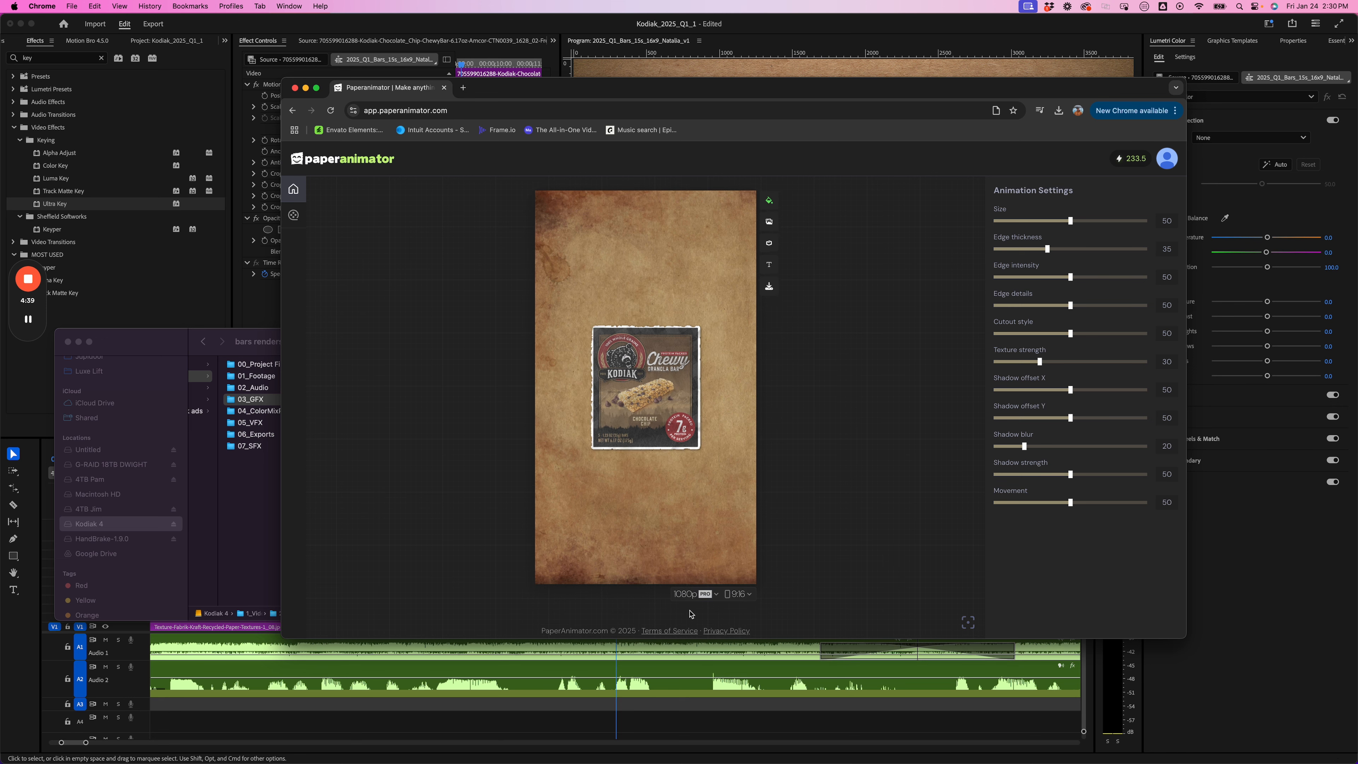
{"action": "left_click", "coordinate": [744, 594]}
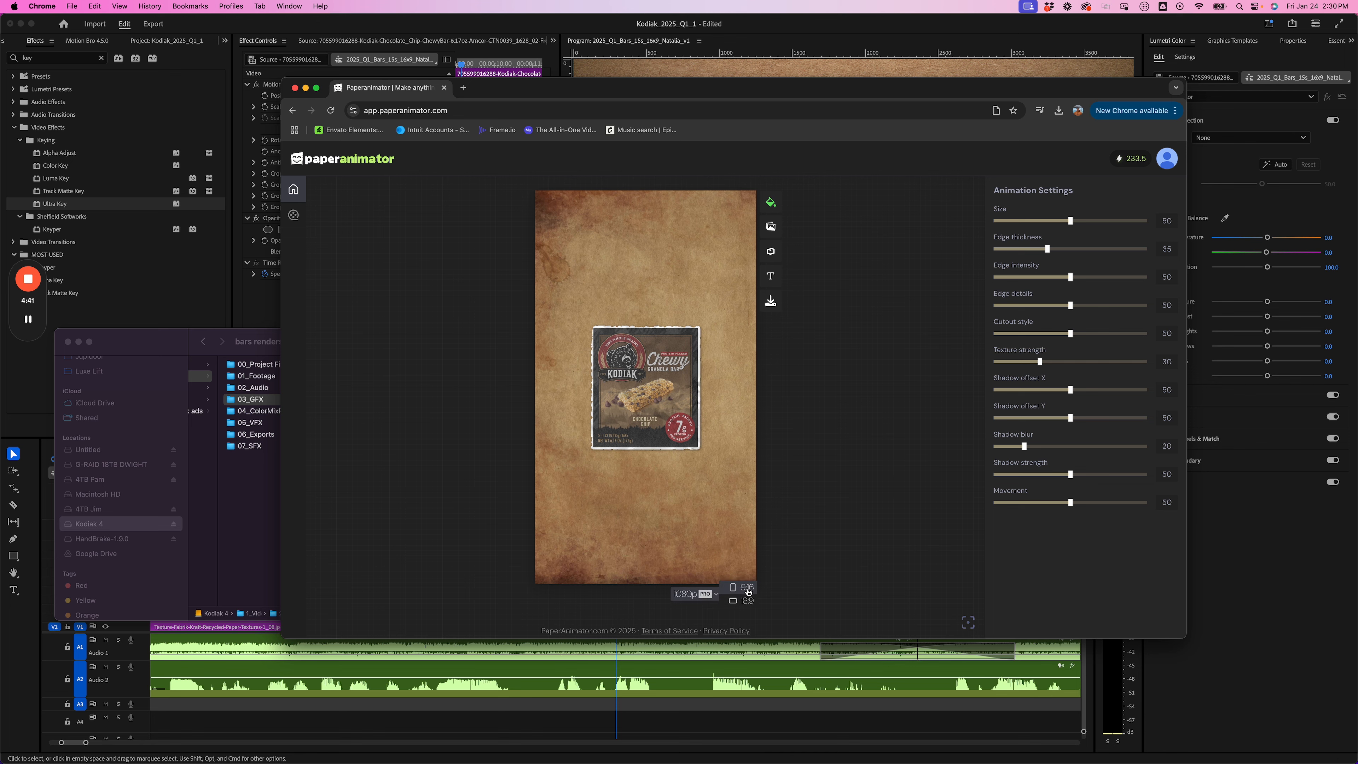
{"action": "left_click", "coordinate": [748, 590]}
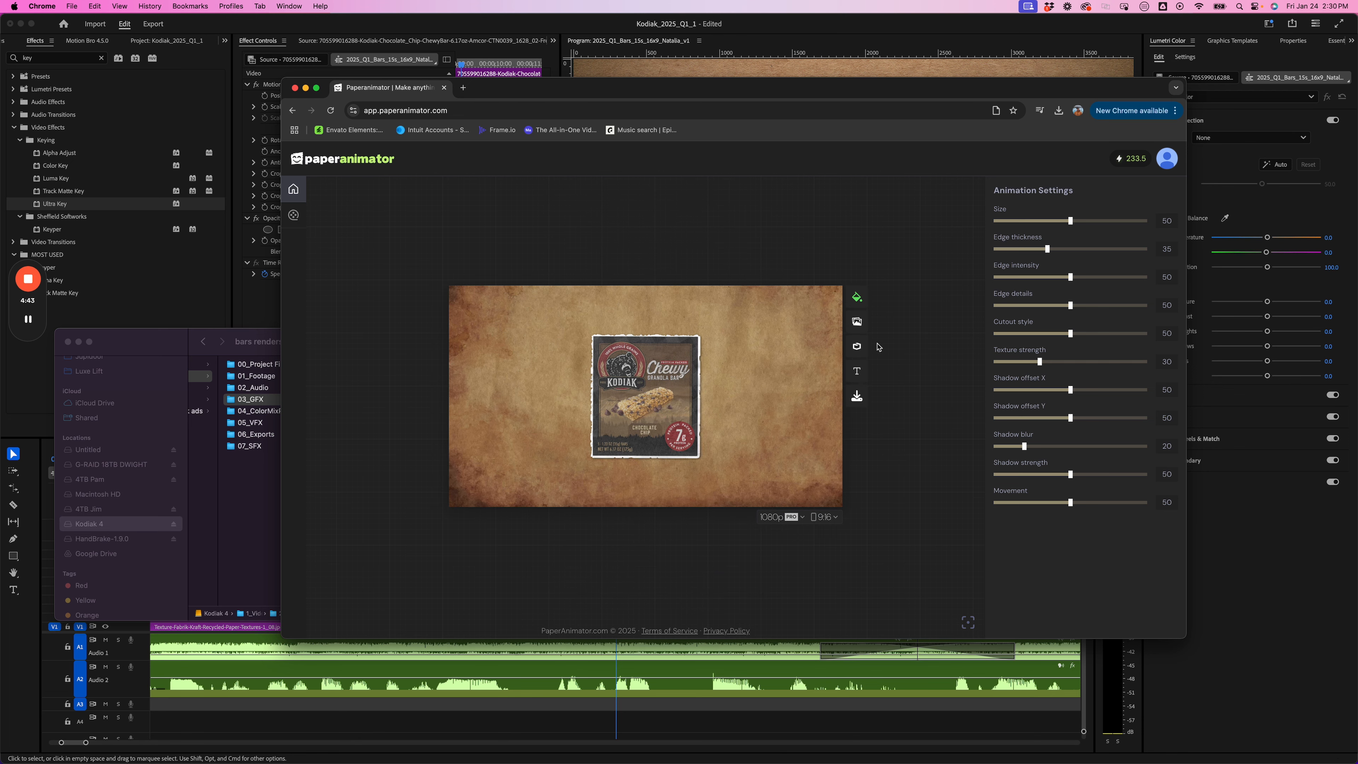
Enlarge the Chocolate Chip box to size 82 and switch the background to solid green
{"action": "left_click_drag", "start_coordinate": [1071, 221], "coordinate": [1121, 226]}
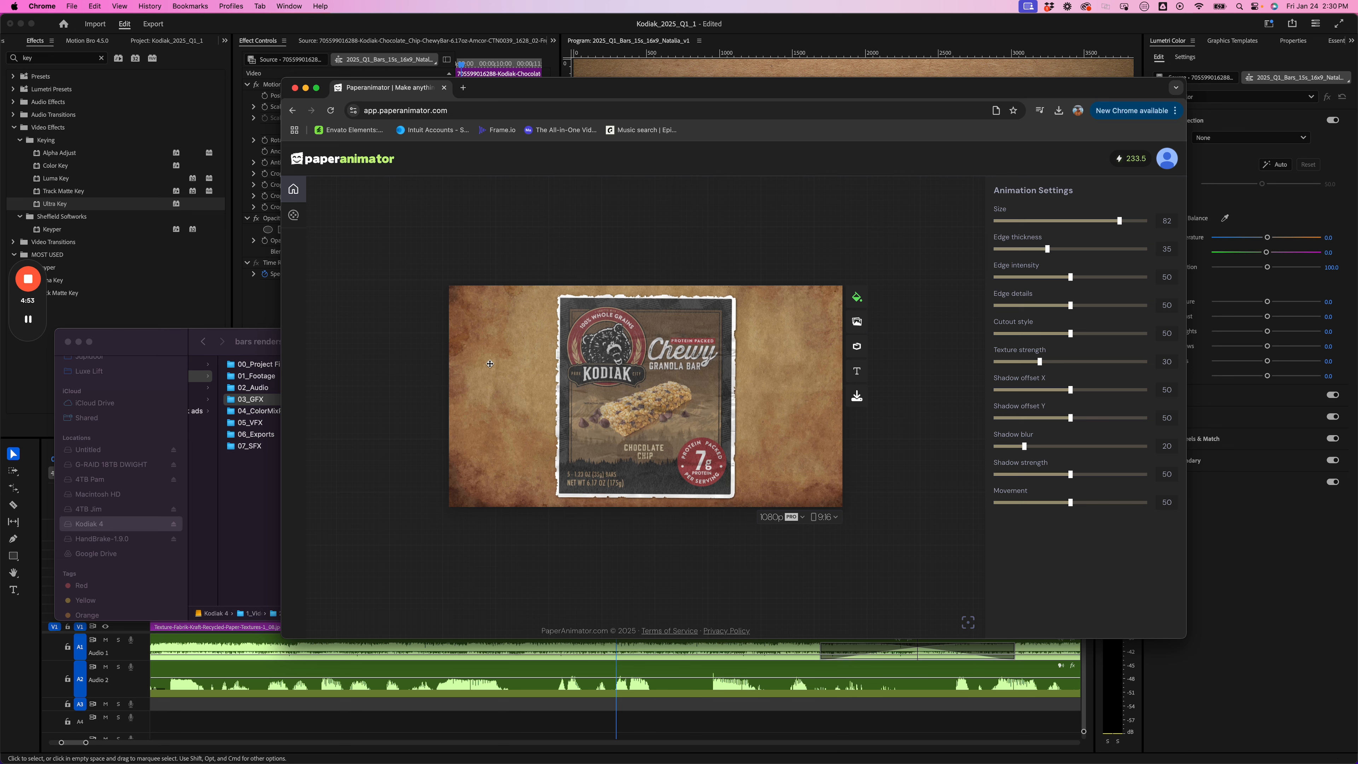
{"action": "left_click", "coordinate": [857, 297]}
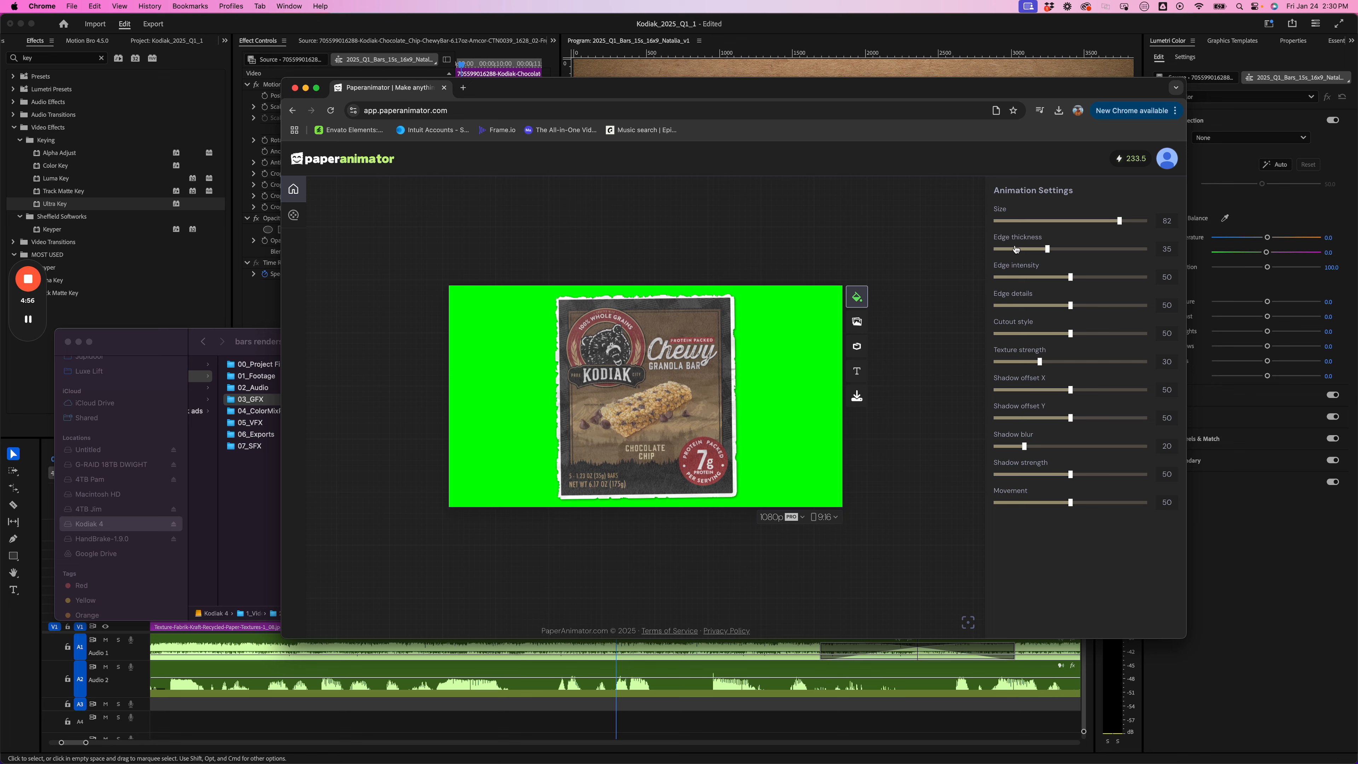
Set the edge thickness and edge intensity to 0, edge details to 44, and cutout style to 40
{"action": "left_click_drag", "start_coordinate": [1070, 277], "coordinate": [1055, 334]}
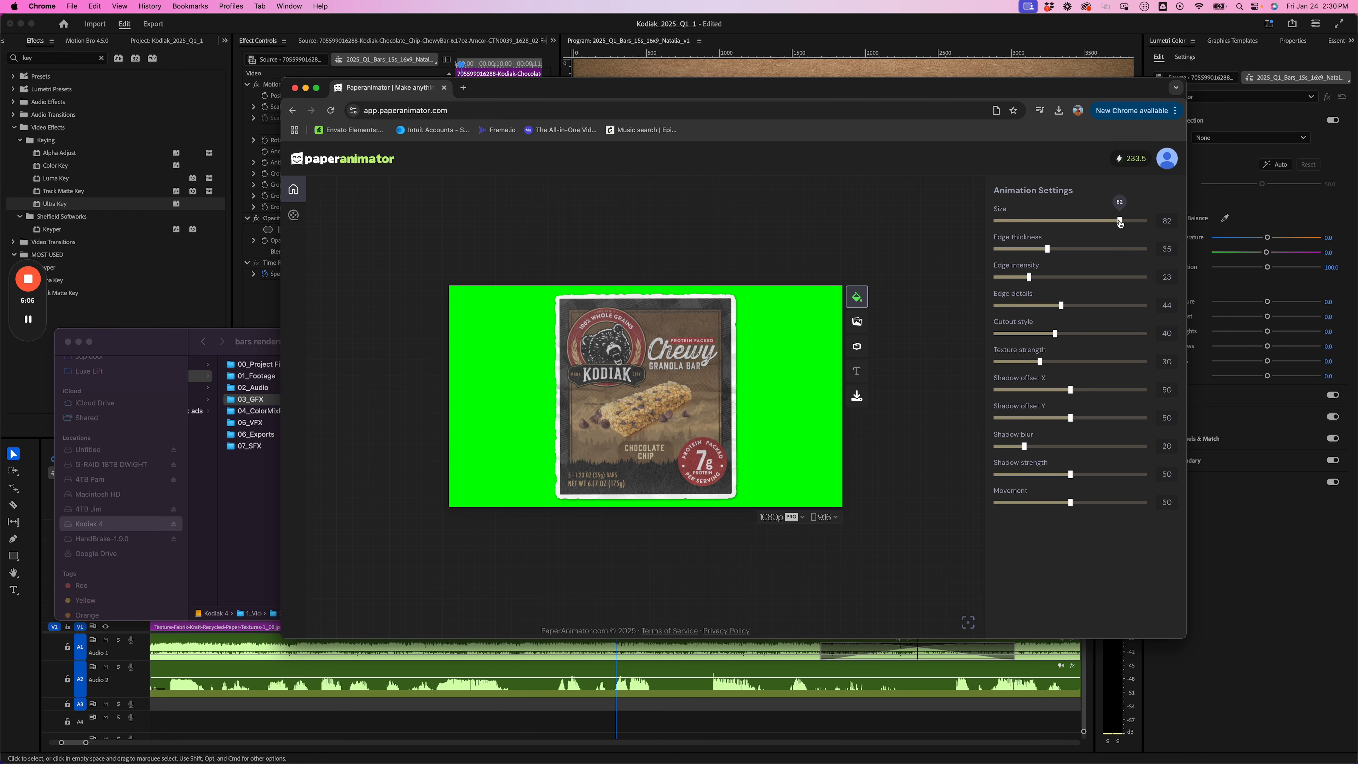
{"action": "left_click_drag", "start_coordinate": [1029, 278], "coordinate": [1006, 278]}
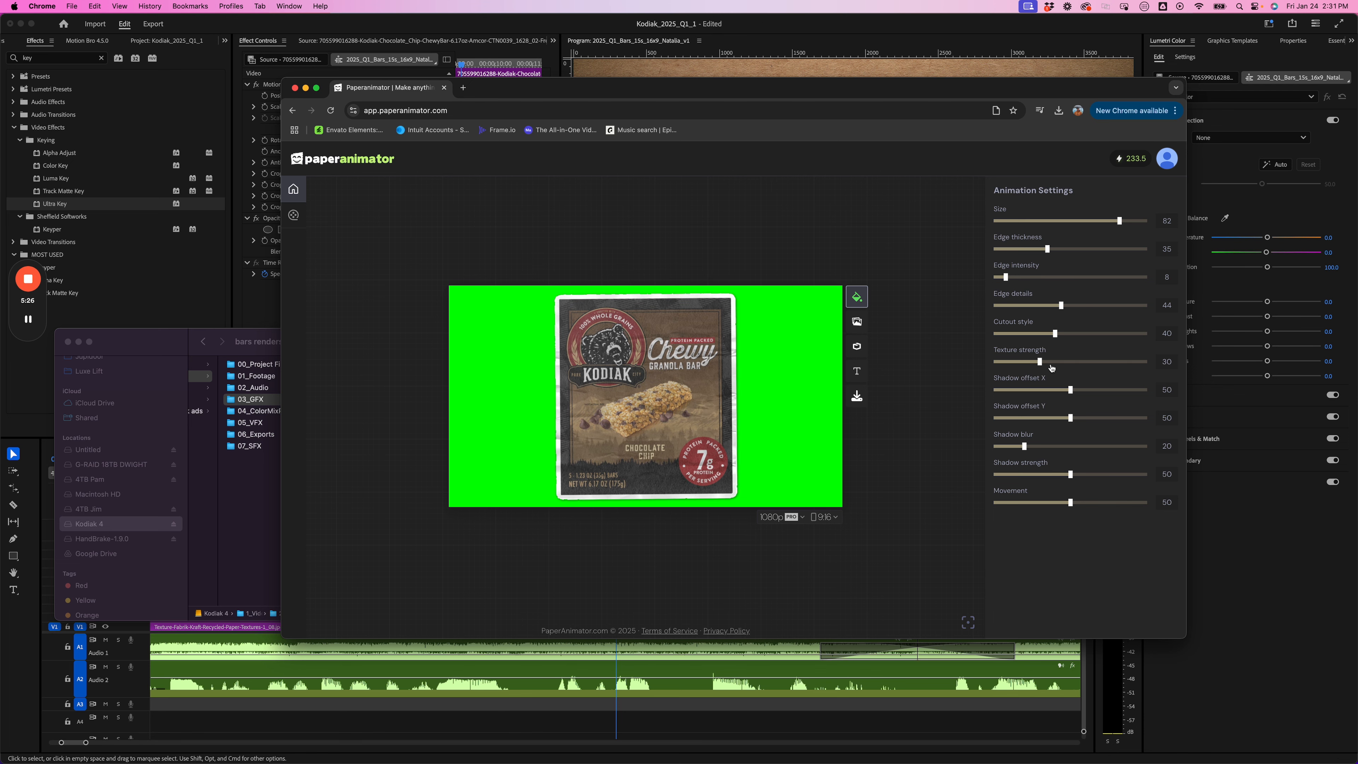
{"action": "left_click_drag", "start_coordinate": [1042, 251], "coordinate": [982, 249]}
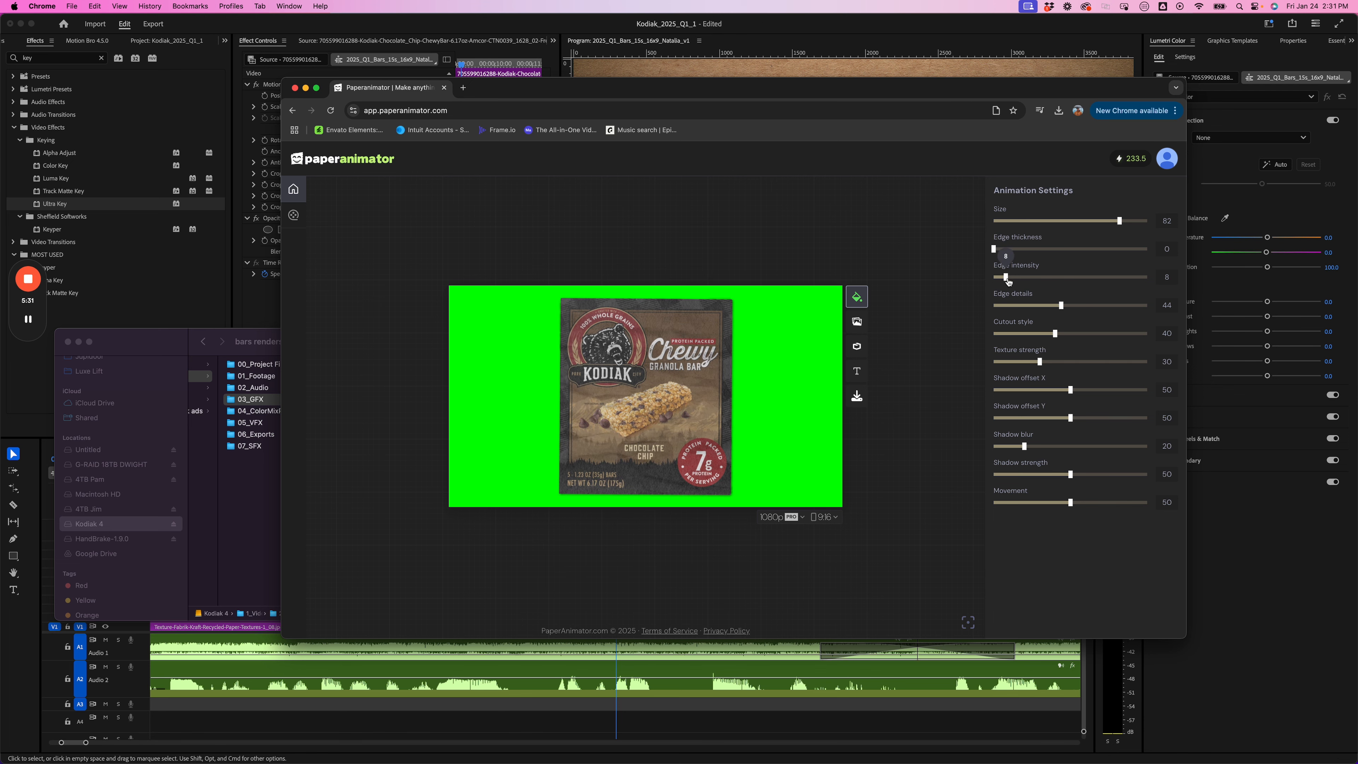
{"action": "left_click_drag", "start_coordinate": [1006, 279], "coordinate": [993, 279]}
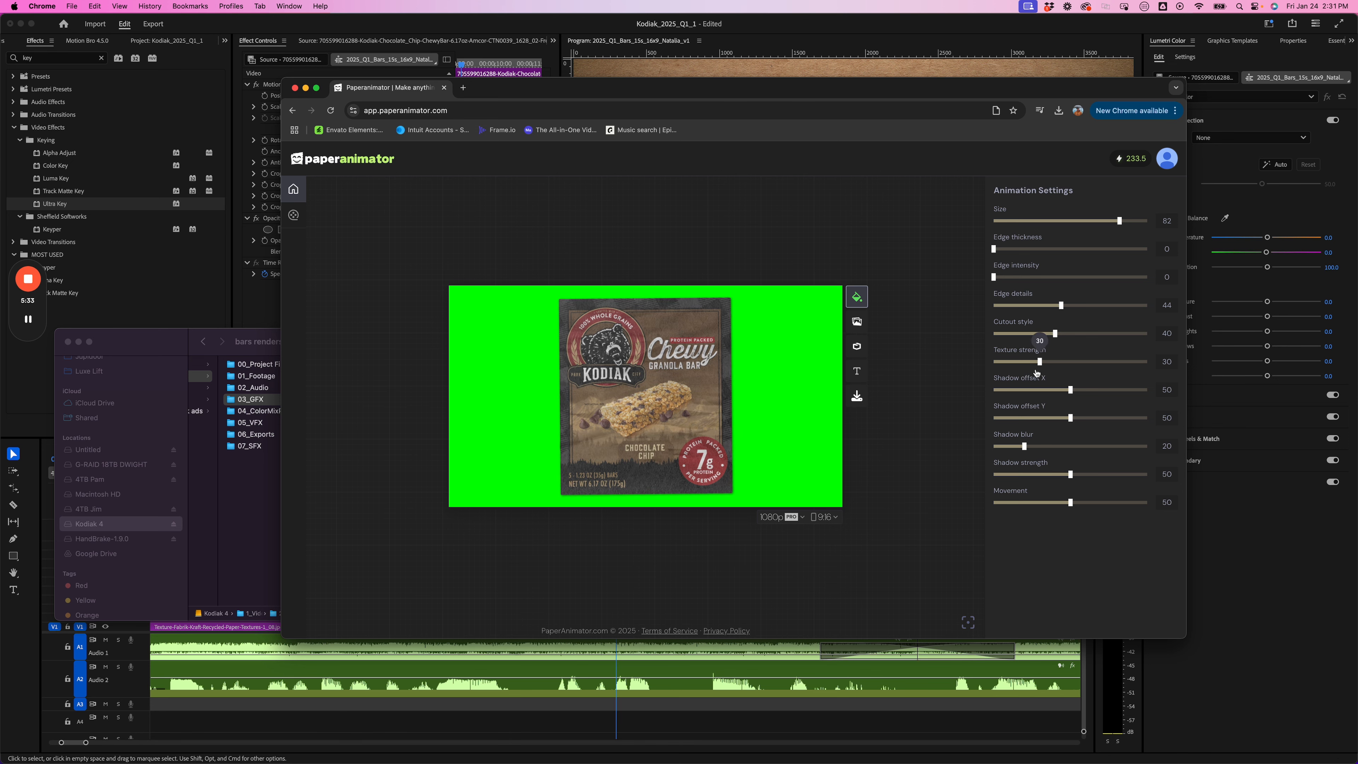
Set texture strength to 21, shadow offset X to 88, shadow offset Y to 76, shadow blur to 44, and shadow strength to 0
{"action": "left_click_drag", "start_coordinate": [1040, 363], "coordinate": [1026, 363]}
{"action": "mouse_move", "coordinate": [1071, 422]}
{"action": "left_click_drag", "start_coordinate": [1072, 421], "coordinate": [1027, 391]}
{"action": "left_click_drag", "start_coordinate": [1071, 474], "coordinate": [1158, 474]}
{"action": "left_click_drag", "start_coordinate": [1026, 392], "coordinate": [1130, 394]}
{"action": "left_click_drag", "start_coordinate": [1147, 474], "coordinate": [915, 474]}
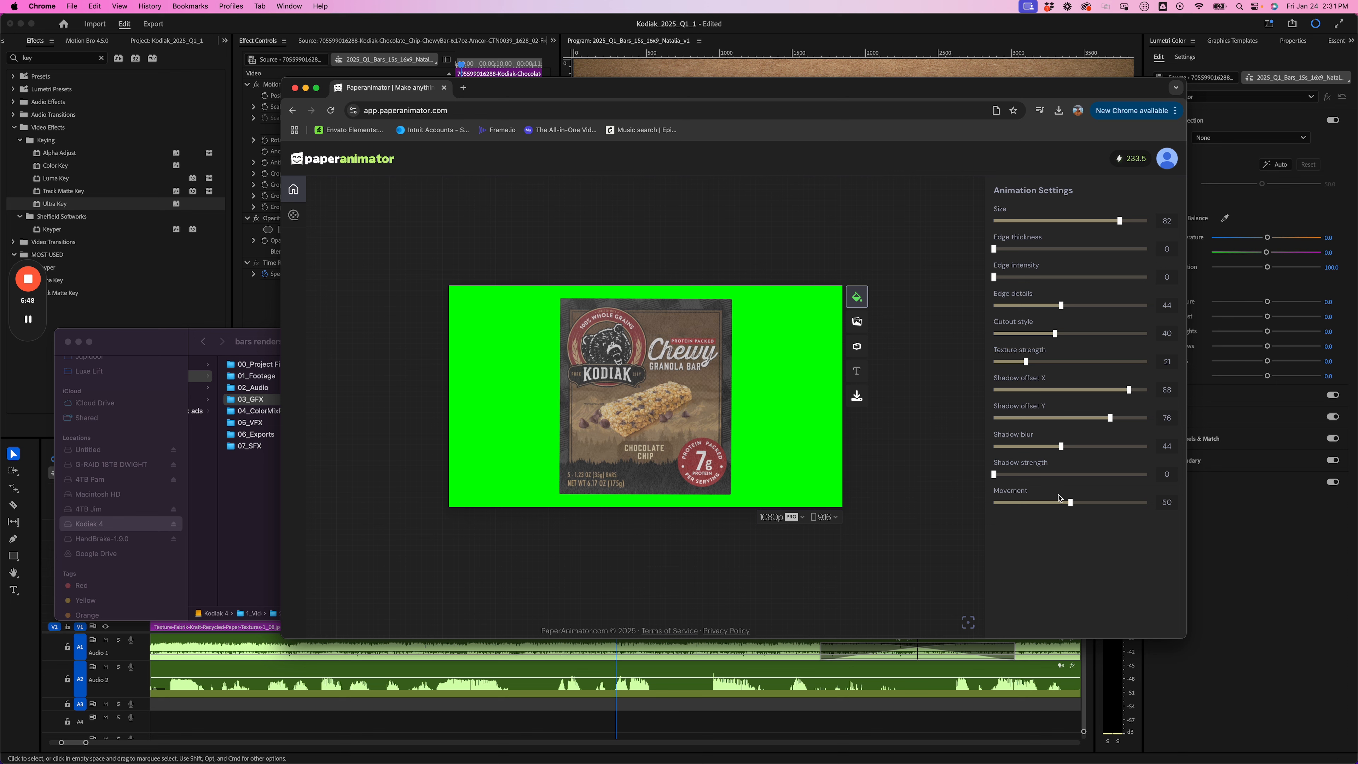
Reduce the movement to 31, shadow offset X to 1, and shadow offset Y to 17
{"action": "left_click_drag", "start_coordinate": [1071, 506], "coordinate": [1044, 505]}
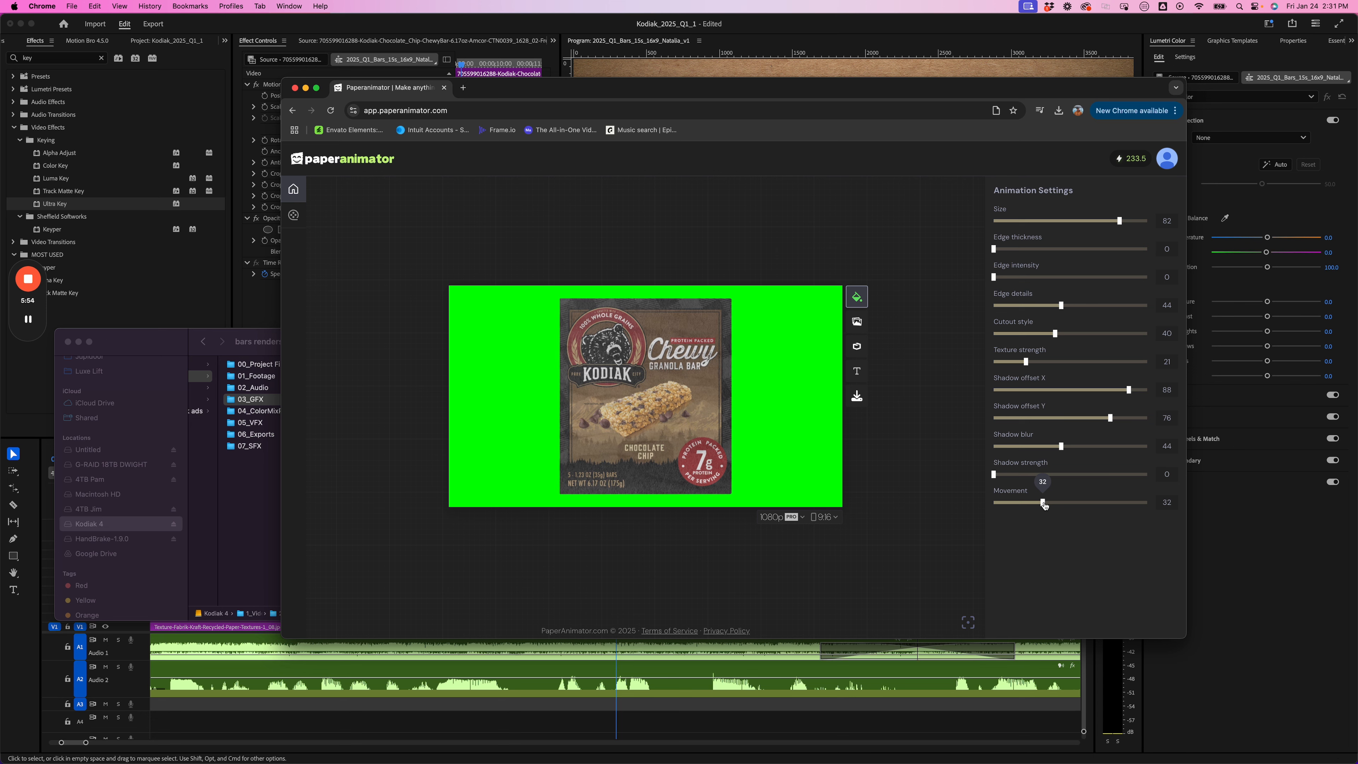
{"action": "left_click_drag", "start_coordinate": [1044, 505], "coordinate": [1049, 505]}
{"action": "left_click_drag", "start_coordinate": [1062, 306], "coordinate": [1063, 306]}
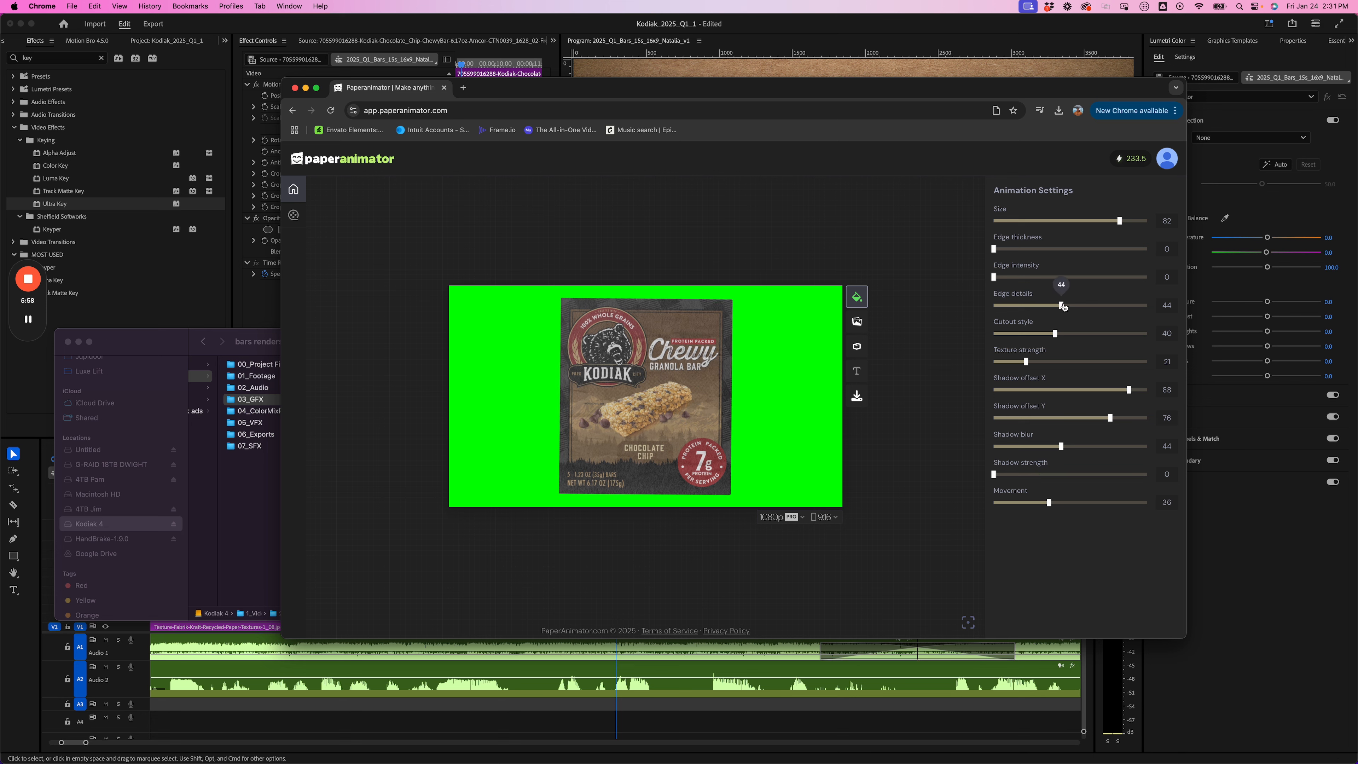
{"action": "left_click_drag", "start_coordinate": [1048, 503], "coordinate": [1041, 503]}
{"action": "left_click_drag", "start_coordinate": [1129, 390], "coordinate": [995, 390]}
{"action": "left_click_drag", "start_coordinate": [1111, 418], "coordinate": [1050, 399]}
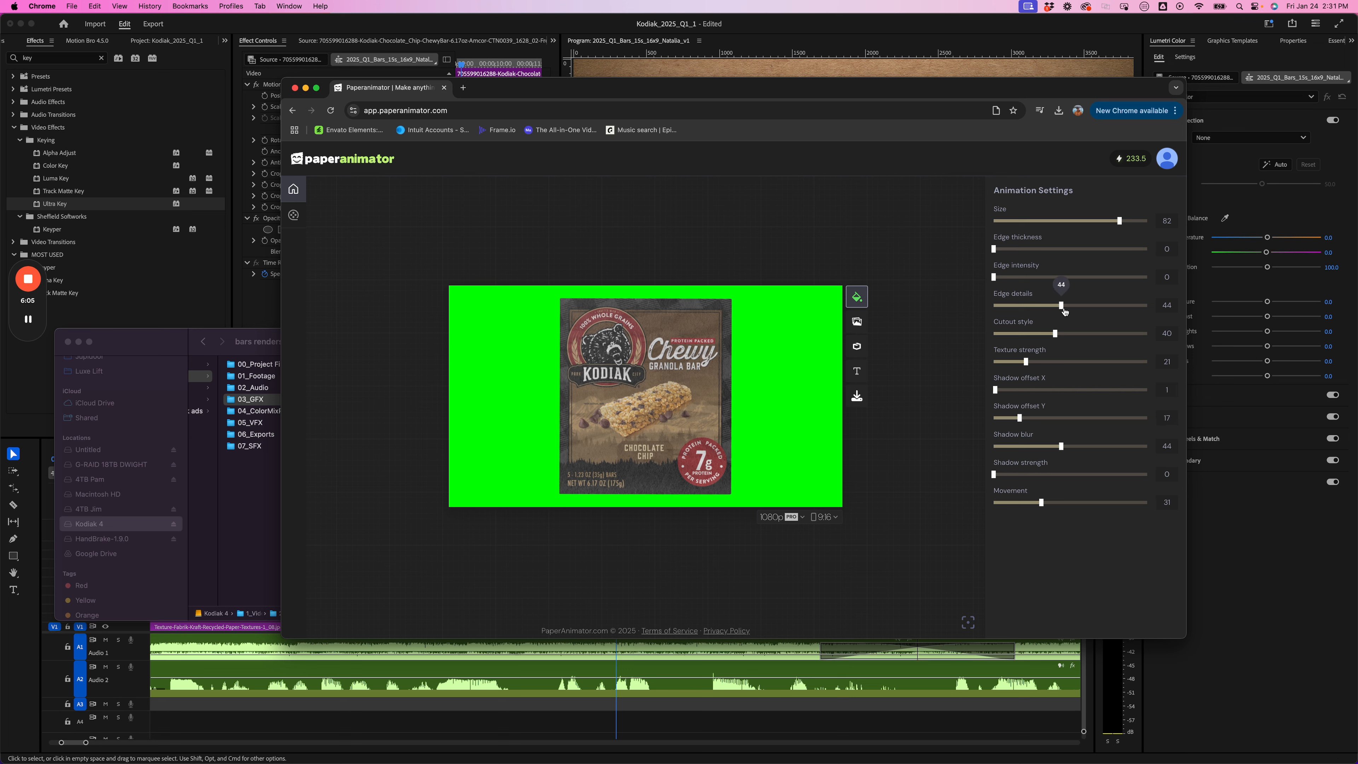
Set the box size to 80 and the texture strength to 15
{"action": "left_click_drag", "start_coordinate": [1120, 221], "coordinate": [1118, 221]}
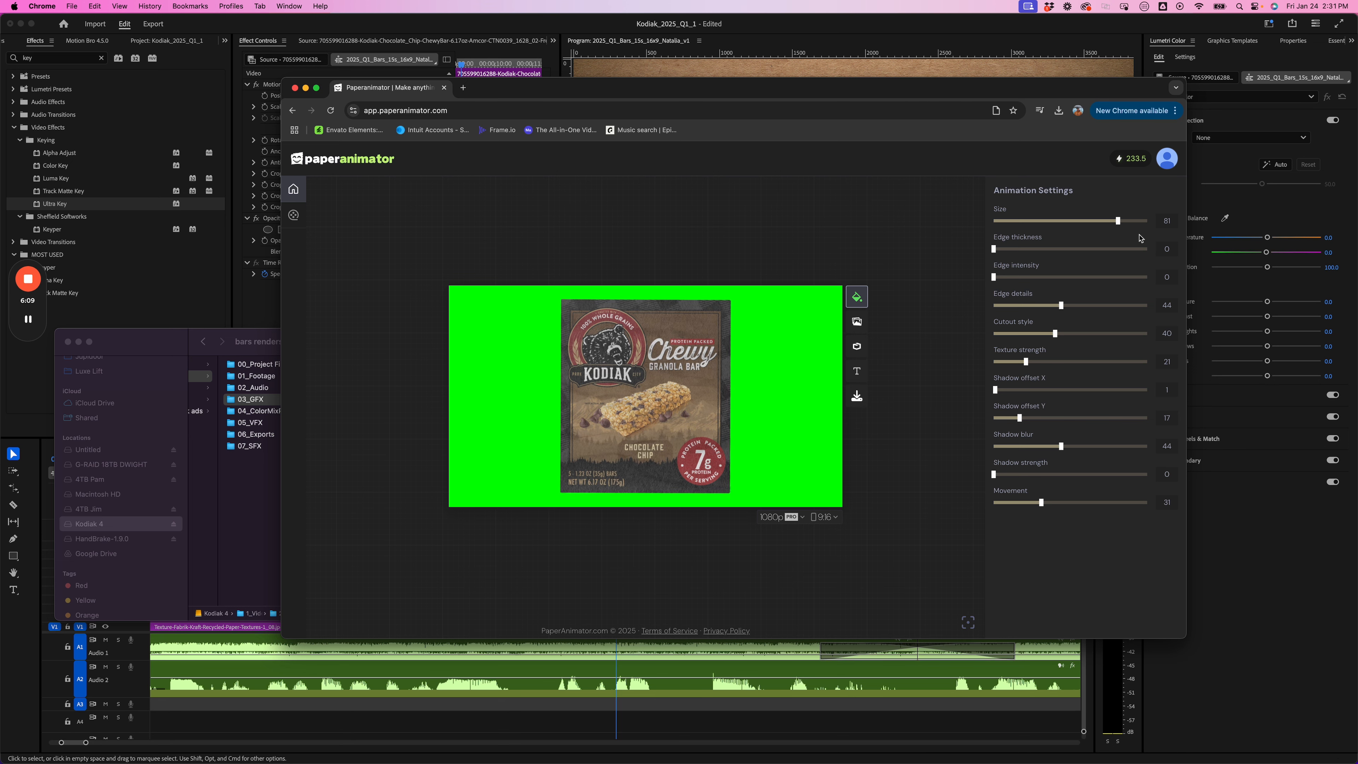
{"action": "double_click", "coordinate": [1168, 222]}
{"action": "left_click_drag", "start_coordinate": [1119, 221], "coordinate": [1118, 223]}
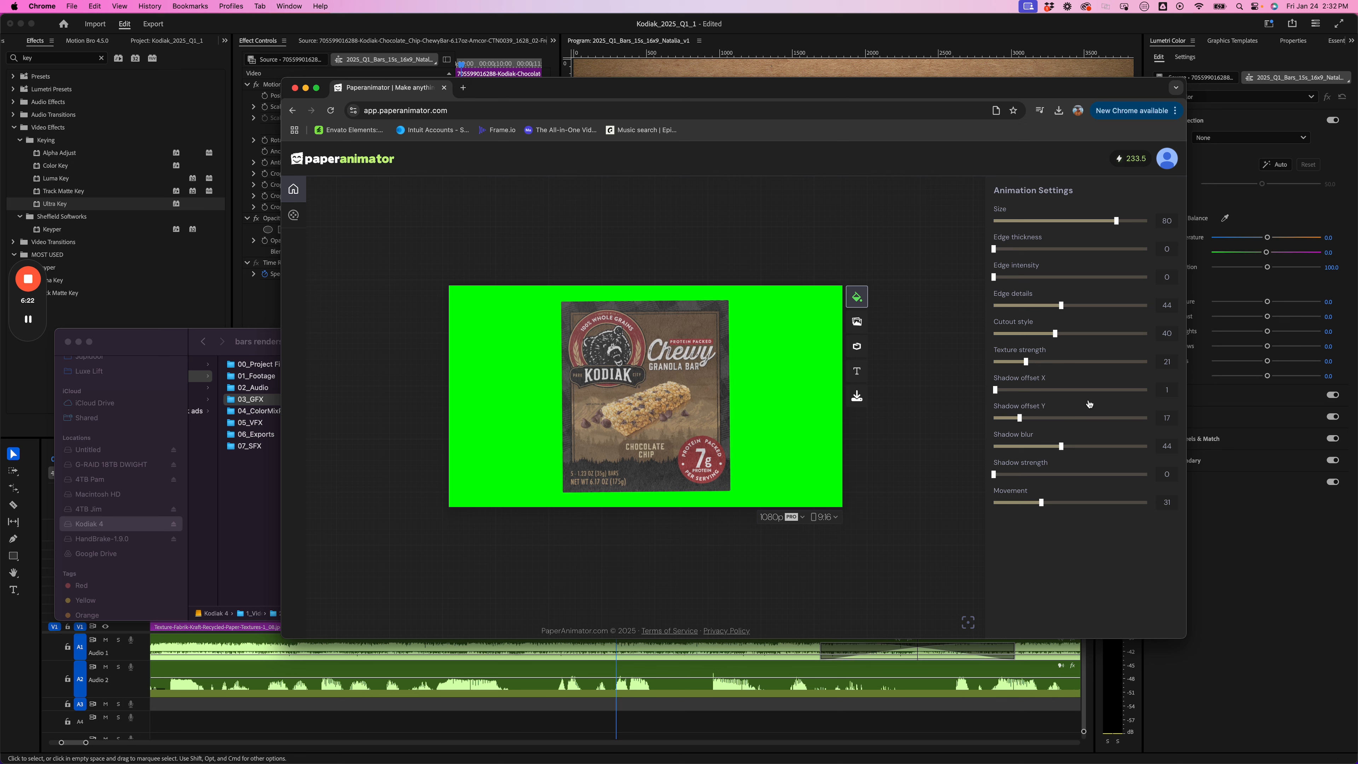
{"action": "mouse_move", "coordinate": [1058, 339]}
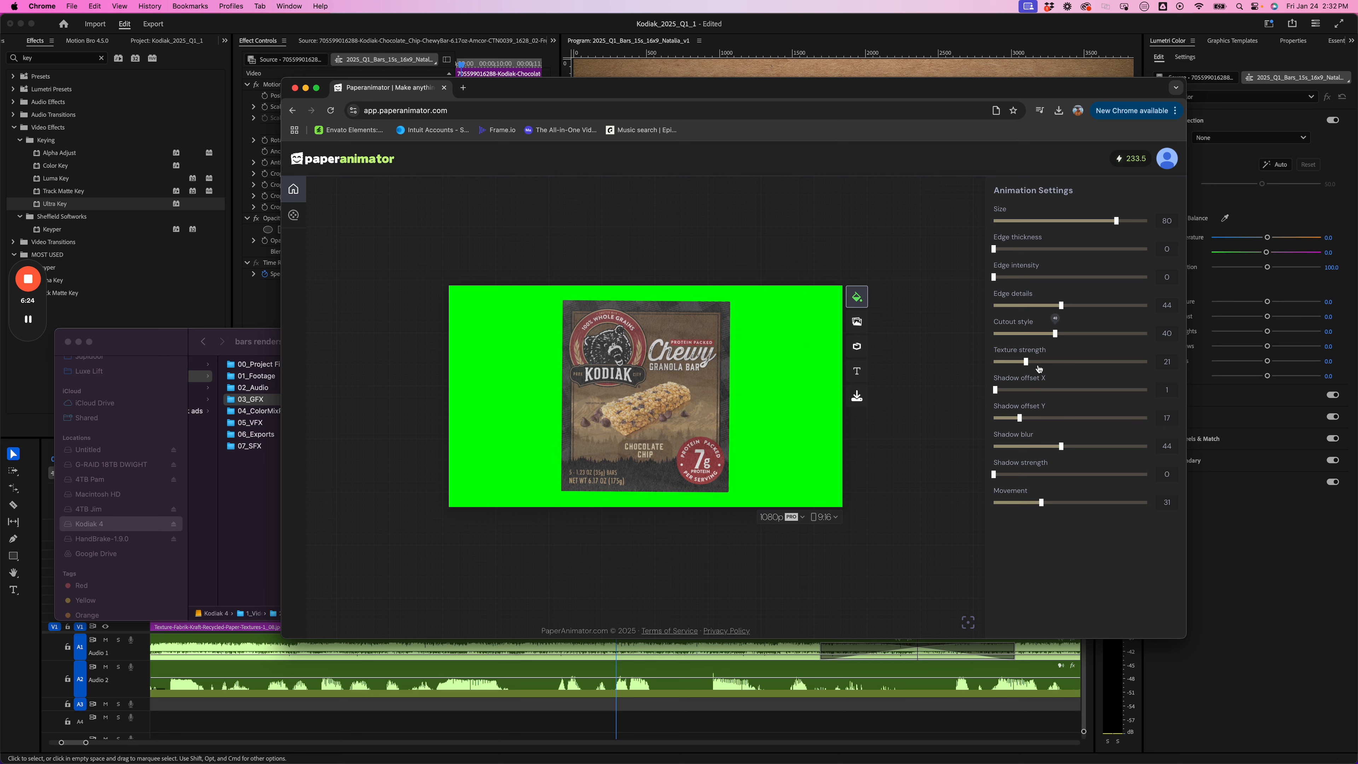
{"action": "mouse_move", "coordinate": [1026, 363]}
{"action": "left_click_drag", "start_coordinate": [1025, 364], "coordinate": [1017, 365]}
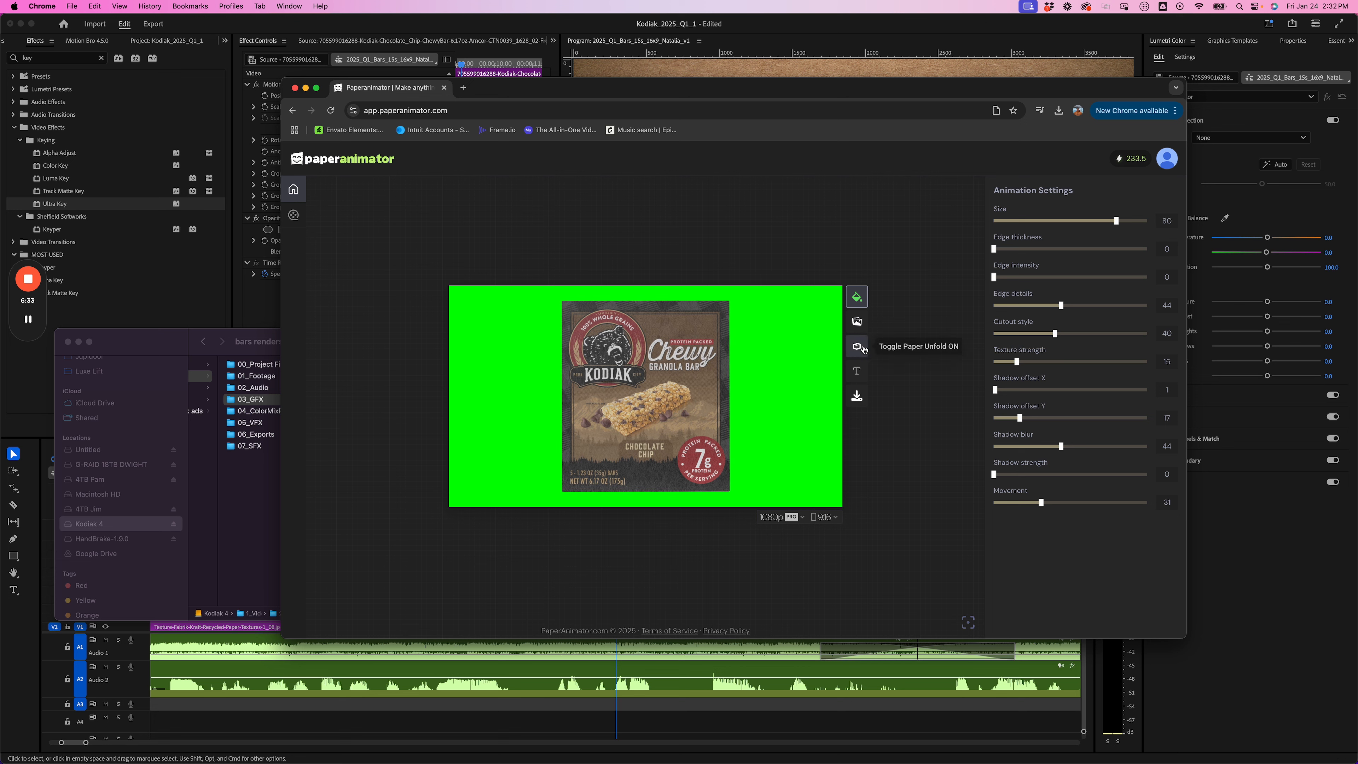
Turn on the paper unfold effect and export the Chocolate Chip box animation as an MP4 video
{"action": "left_click", "coordinate": [857, 347]}
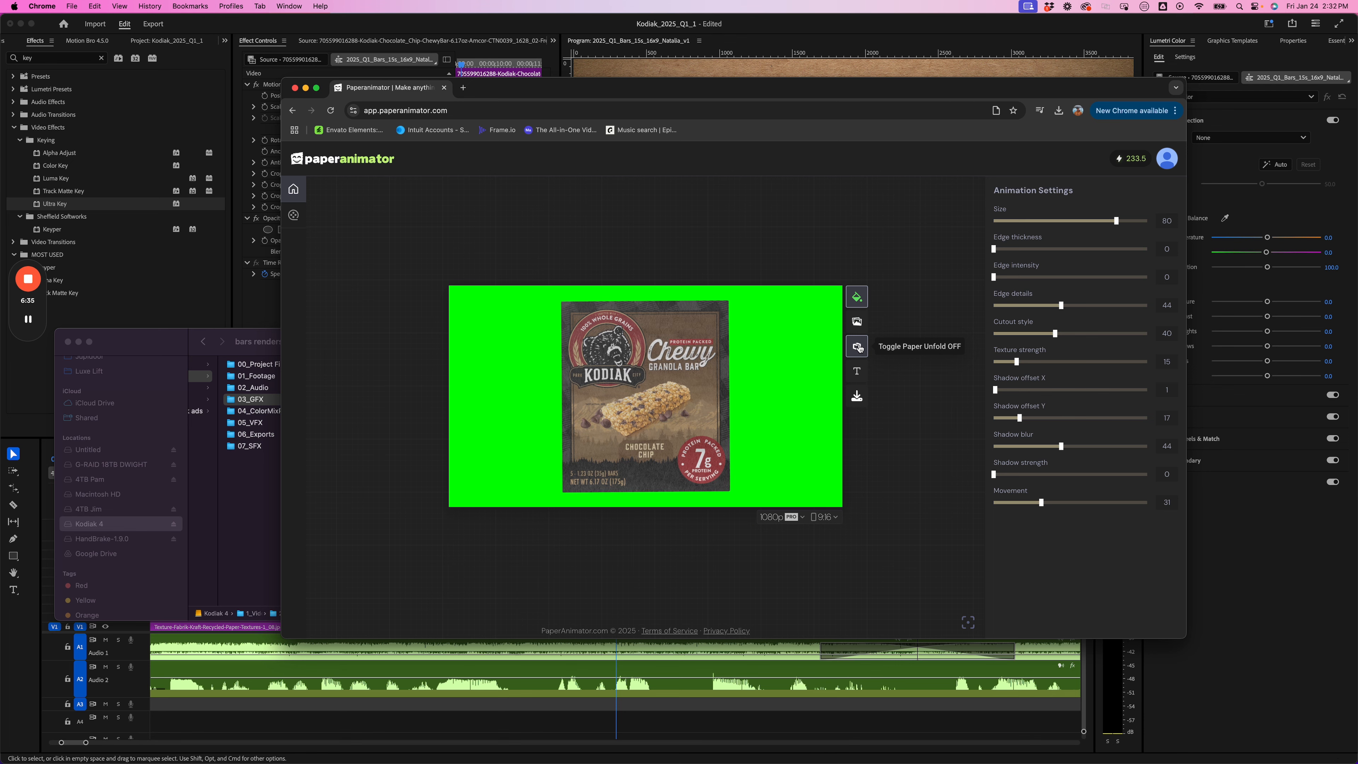
{"action": "left_click", "coordinate": [857, 396]}
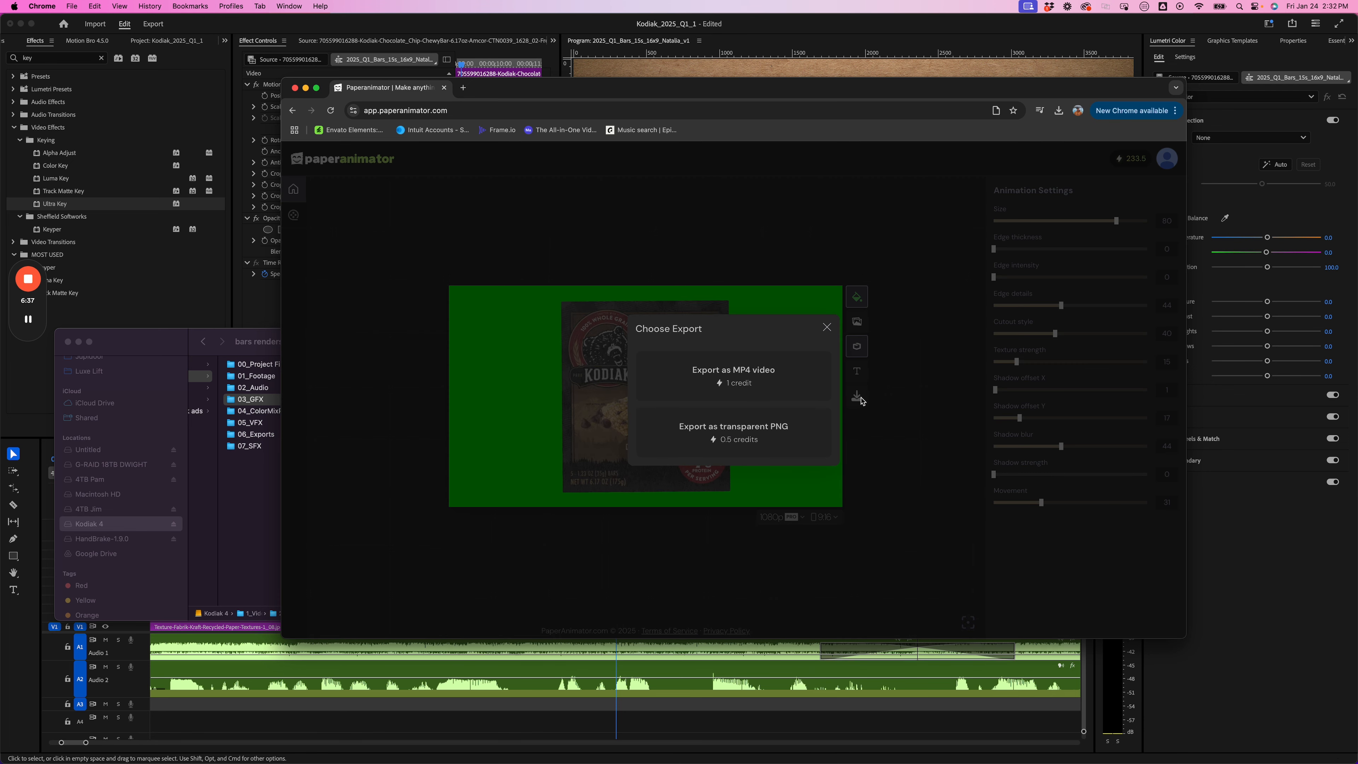
{"action": "left_click", "coordinate": [745, 370]}
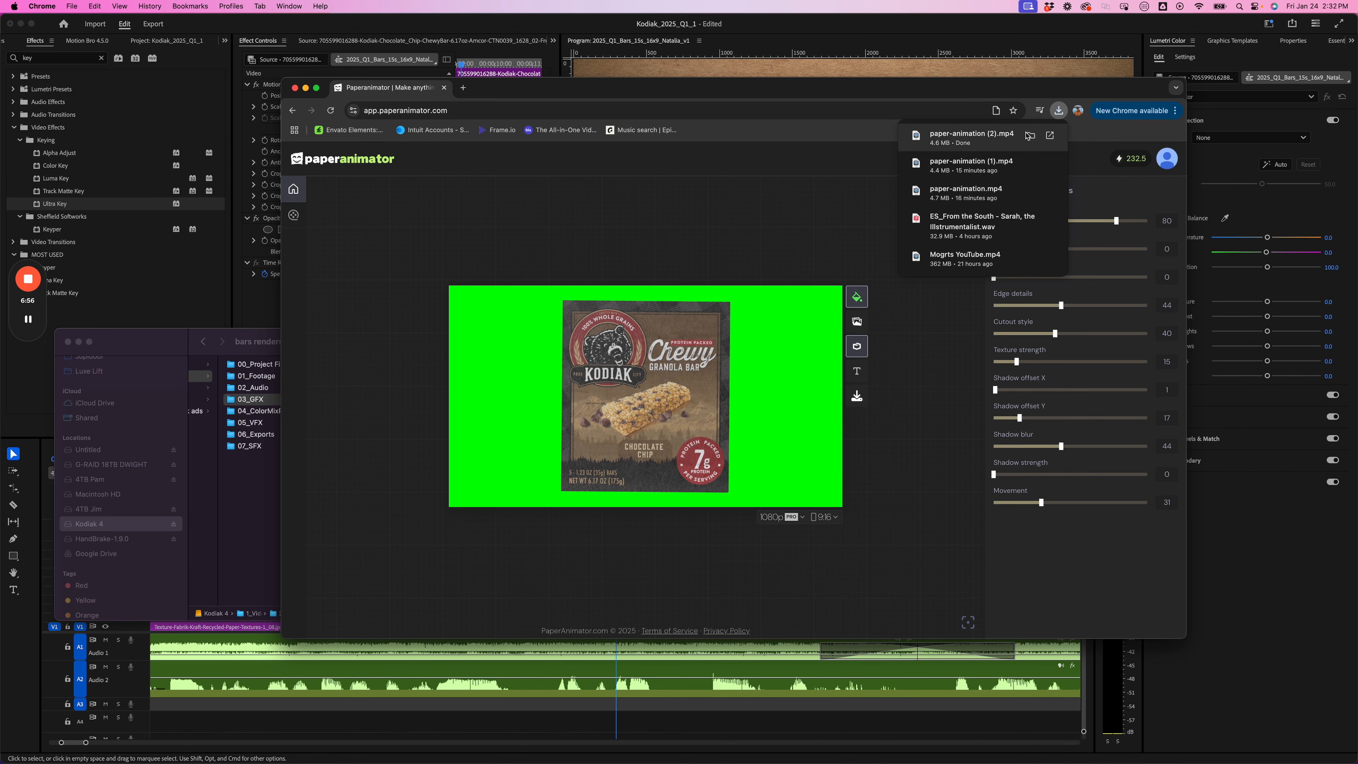
Locate the downloaded paper-animation (2).mp4 in Finder and place it on track V12 of the Premiere Pro timeline
{"action": "left_click", "coordinate": [1030, 135]}
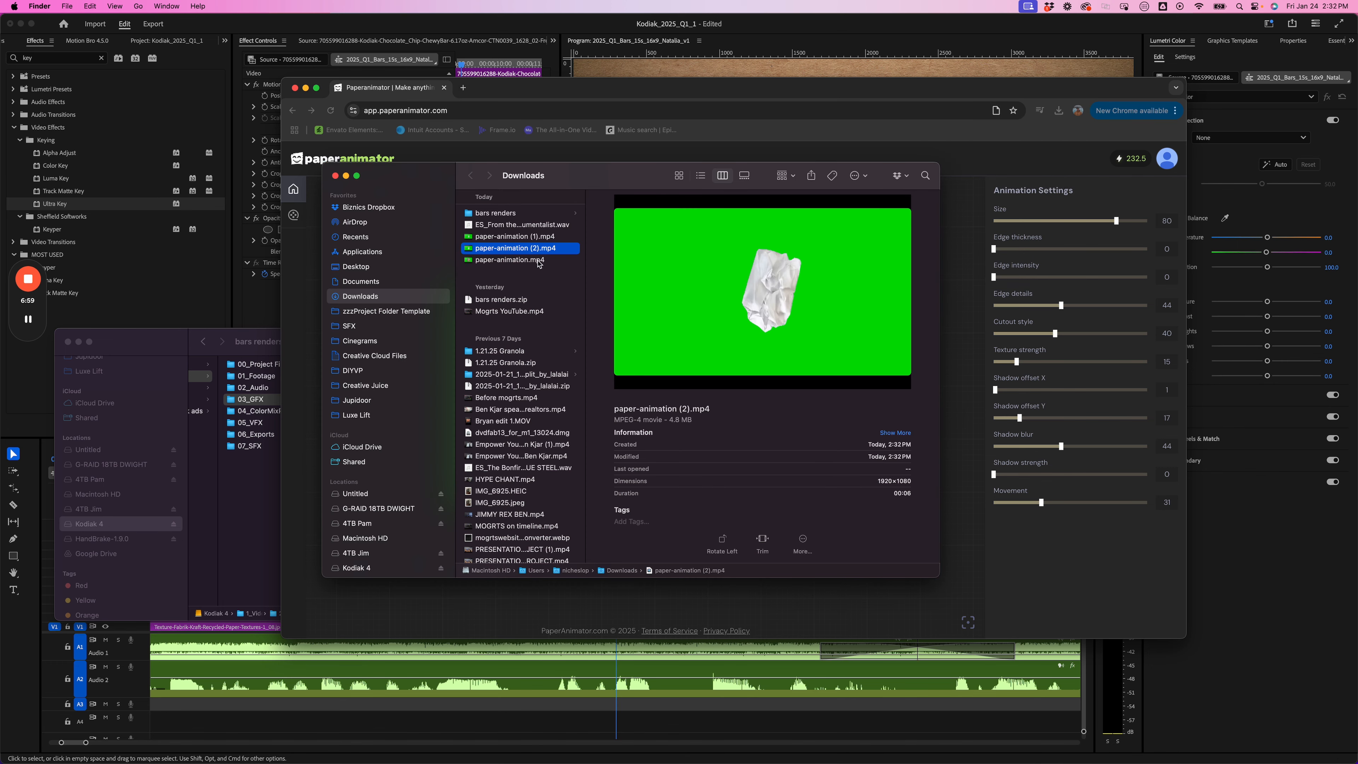
{"action": "left_click_drag", "start_coordinate": [236, 336], "coordinate": [493, 465]}
{"action": "left_click_drag", "start_coordinate": [483, 249], "coordinate": [214, 509]}
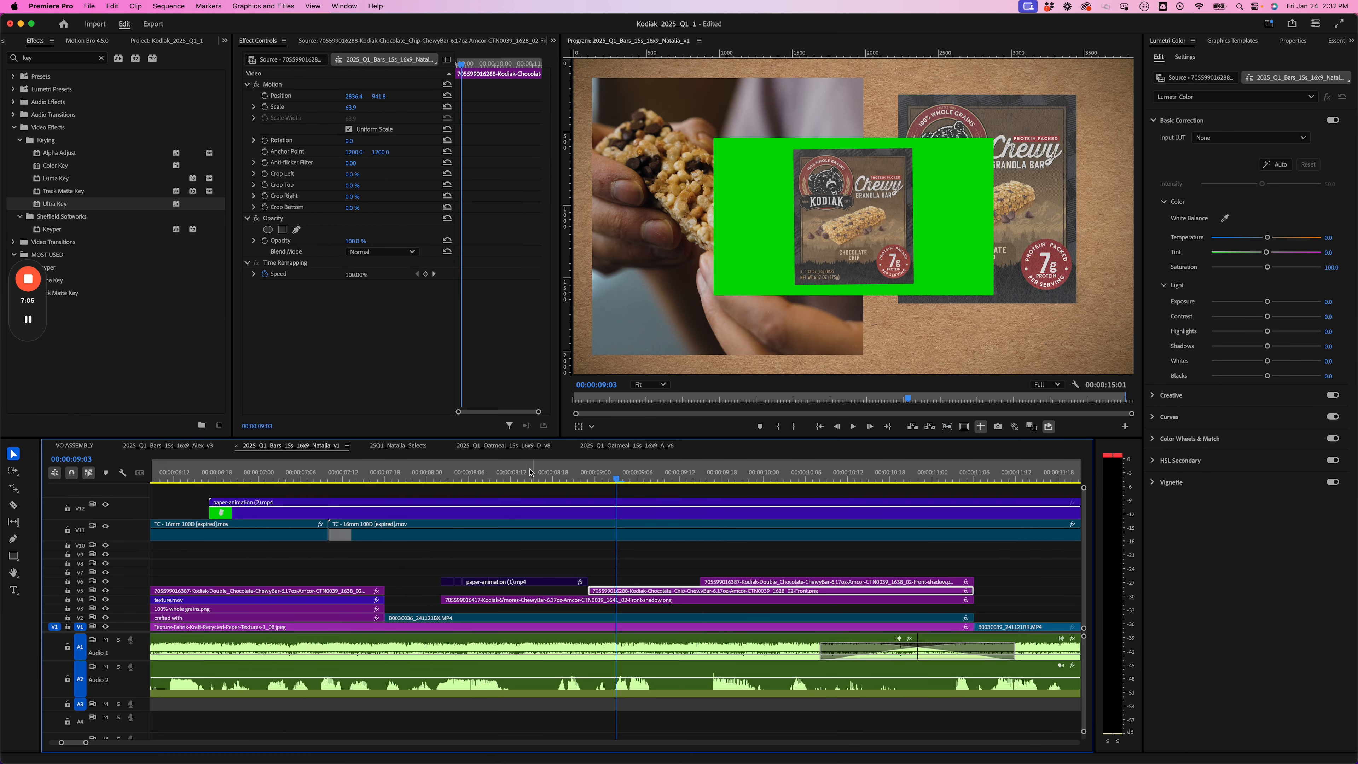
Move paper-animation (2).mp4 to track V7 at the Chocolate Chip image's start, then set its position X to 2832 and scale to 138
{"action": "key", "text": "minus"}
{"action": "key", "text": "minus"}
{"action": "left_click_drag", "start_coordinate": [455, 518], "coordinate": [559, 575]}
{"action": "key", "text": "equal"}
{"action": "key", "text": "equal"}
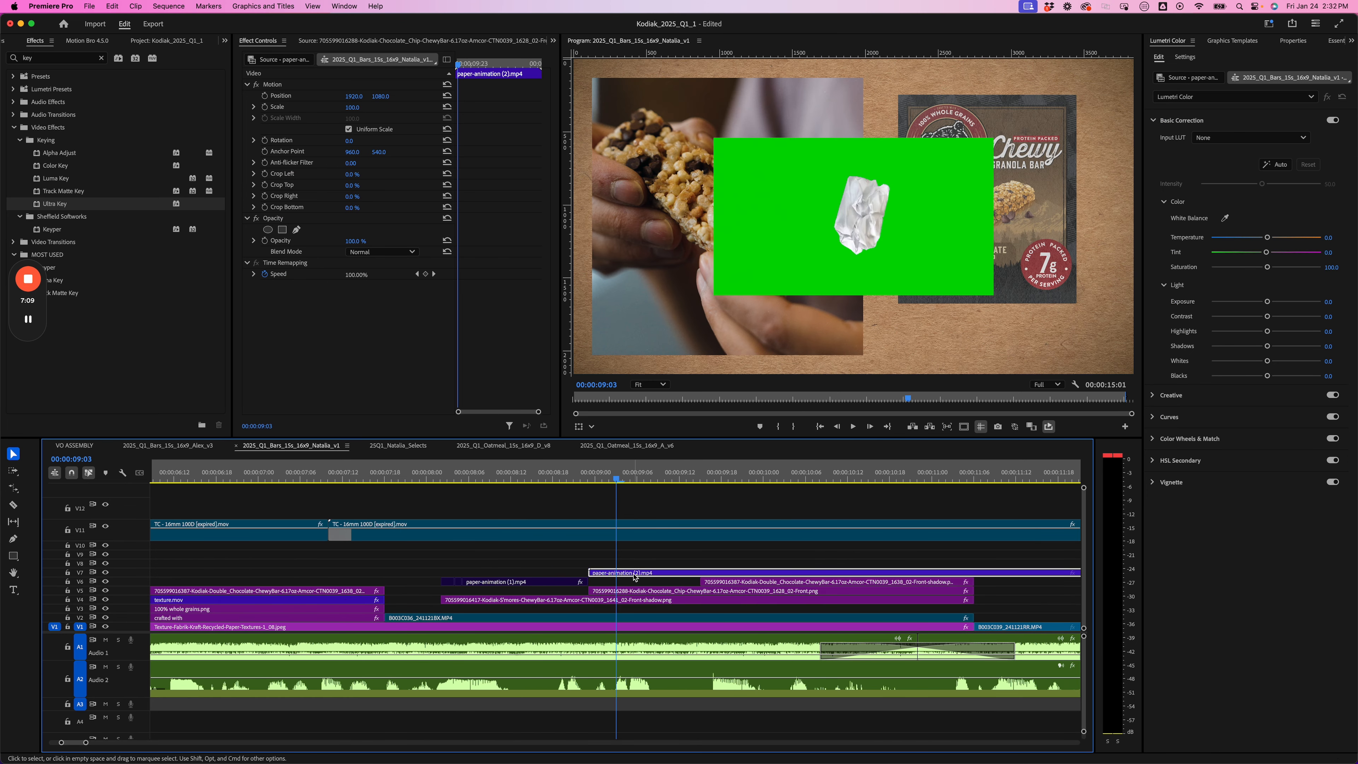
{"action": "left_click", "coordinate": [750, 478]}
{"action": "left_click_drag", "start_coordinate": [353, 107], "coordinate": [841, 97]}
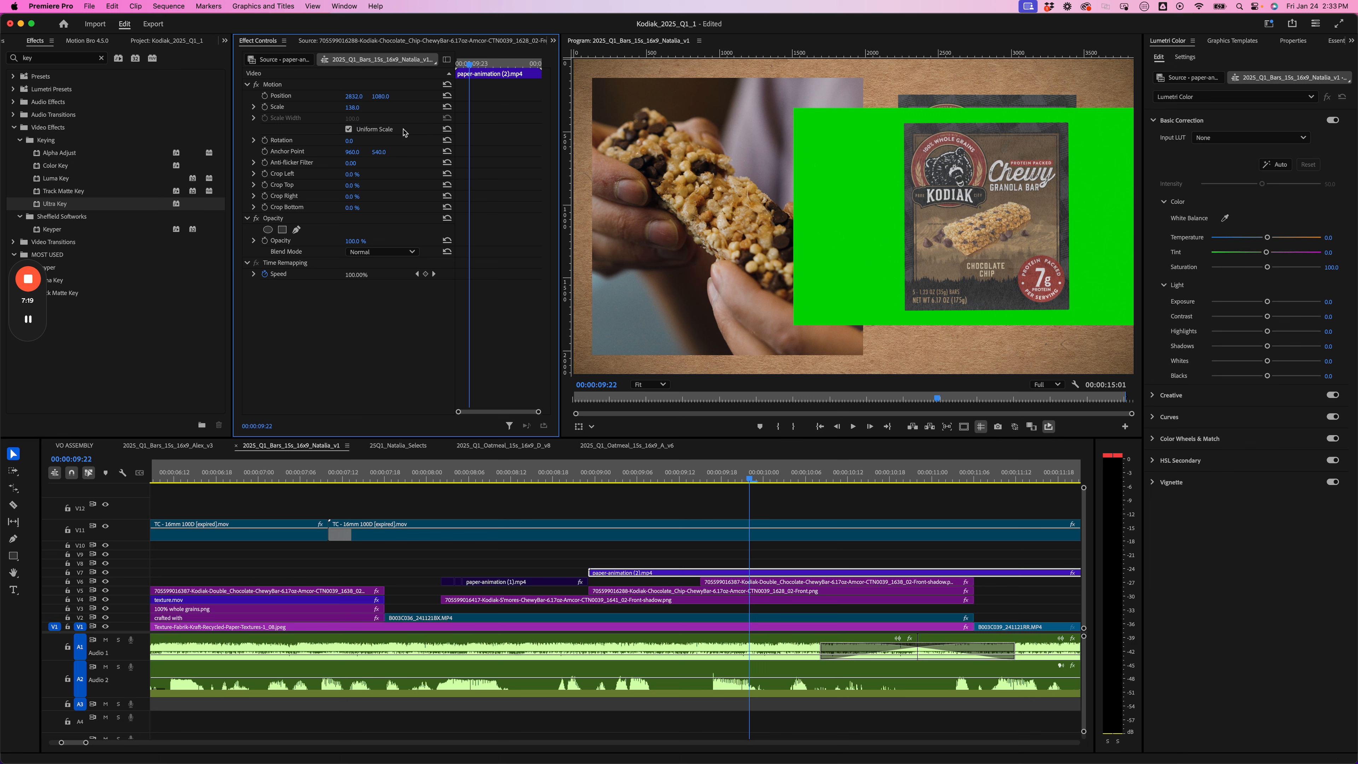
Apply Ultra Key to paper-animation (2).mp4 and key out its green background
{"action": "double_click", "coordinate": [59, 205]}
{"action": "left_click", "coordinate": [364, 330]}
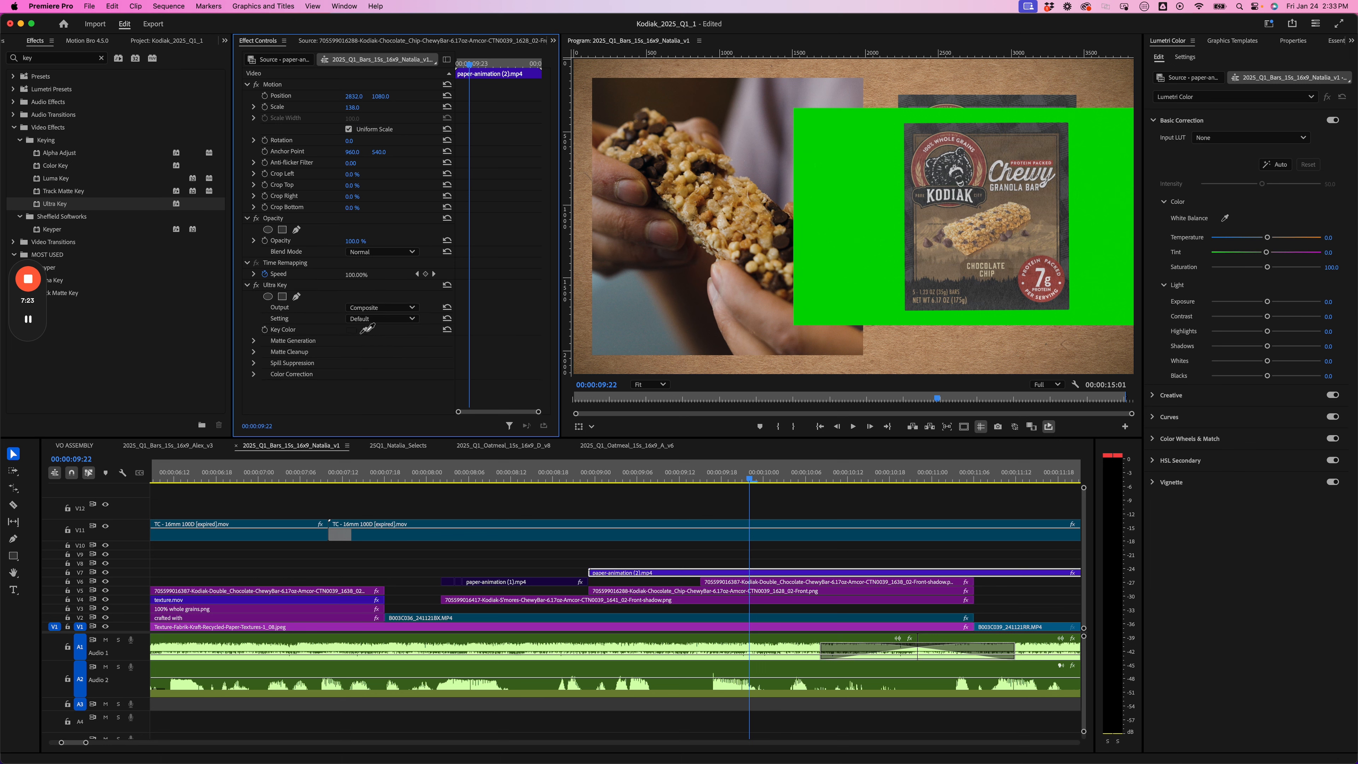
{"action": "left_click", "coordinate": [879, 234]}
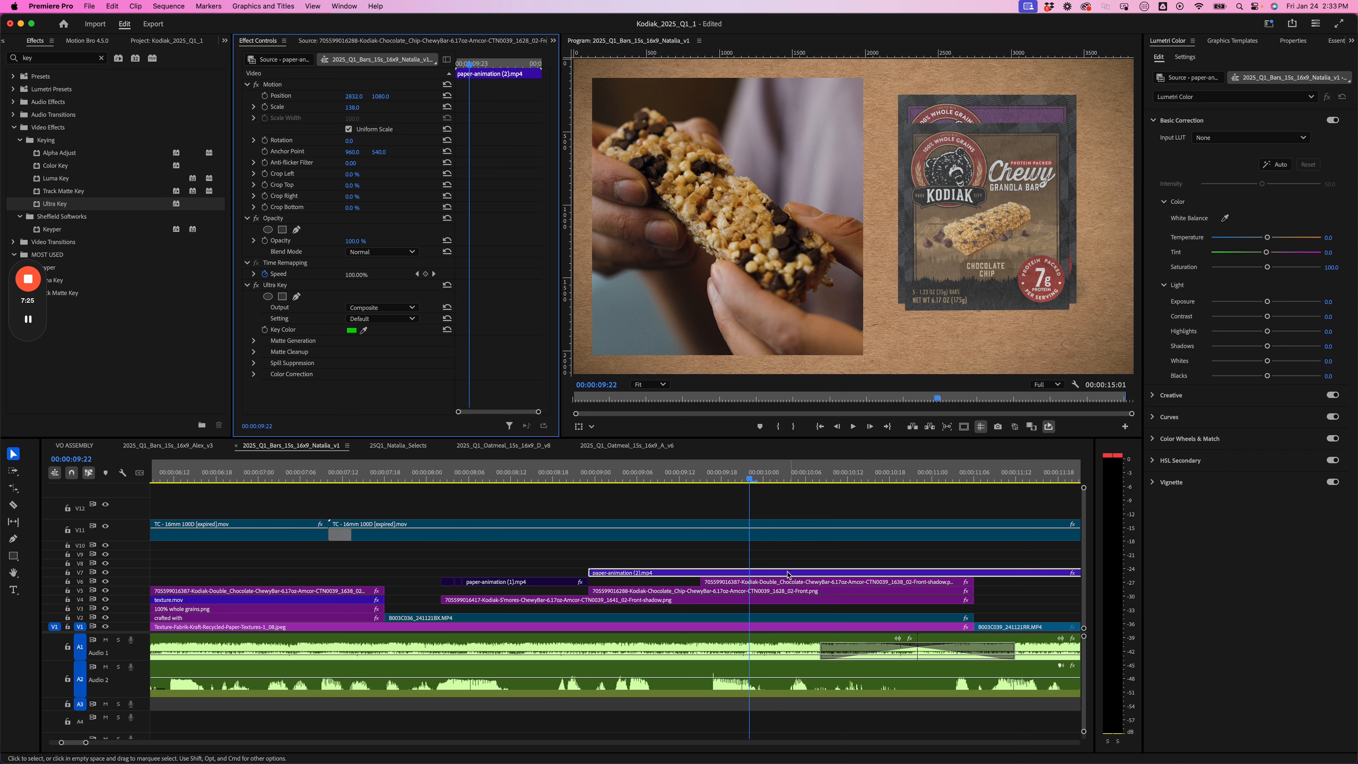
Copy the Motion settings from paper-animation (1).mp4 to paper-animation (2).mp4
{"action": "left_click", "coordinate": [766, 593]}
{"action": "left_click", "coordinate": [755, 575]}
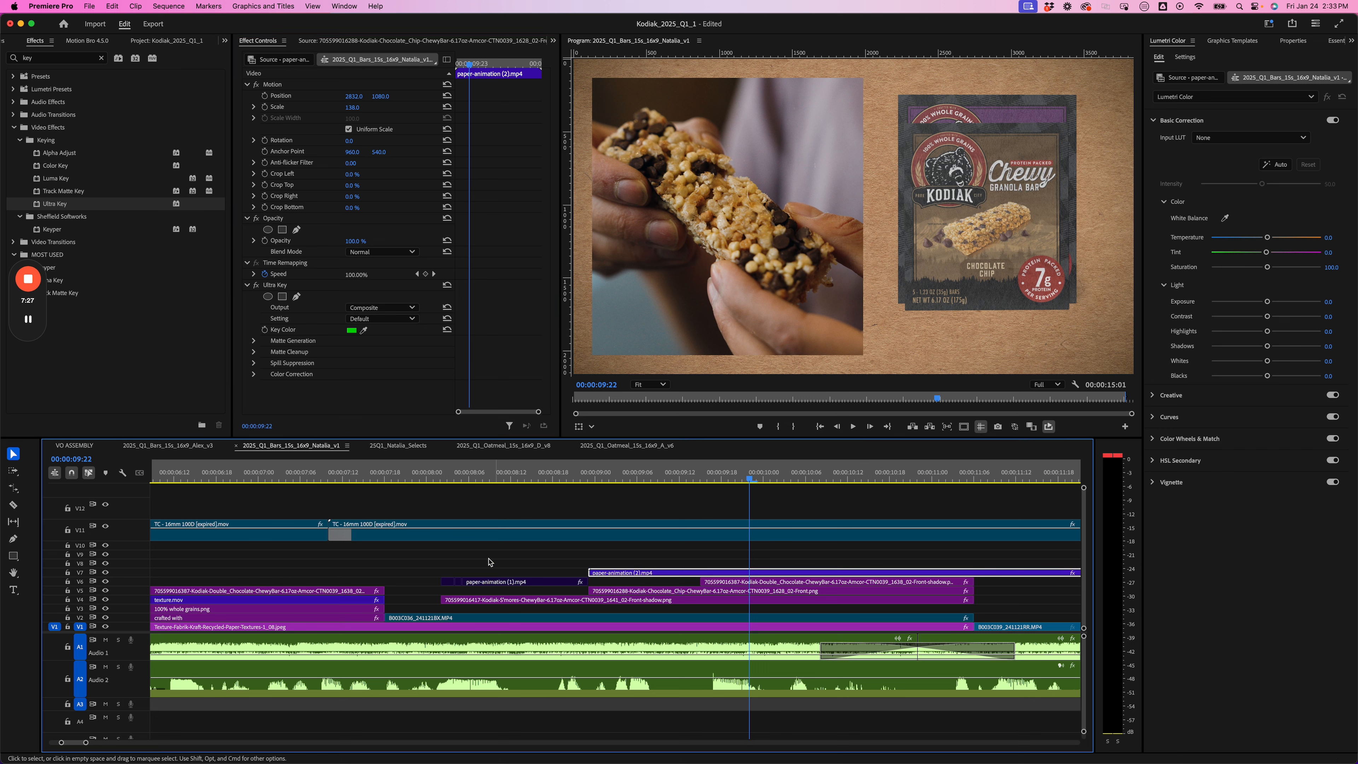
{"action": "left_click", "coordinate": [506, 583]}
{"action": "left_click", "coordinate": [287, 84]}
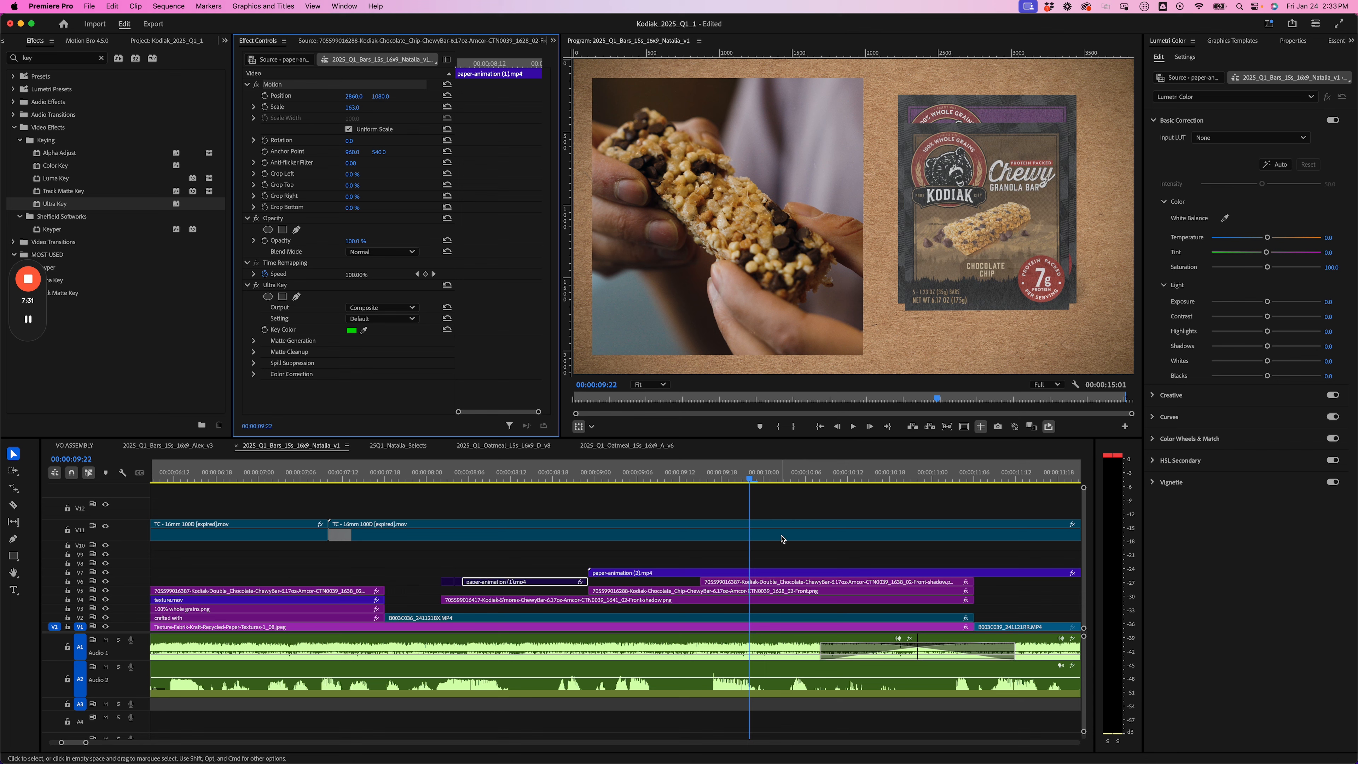
{"action": "left_click", "coordinate": [790, 574]}
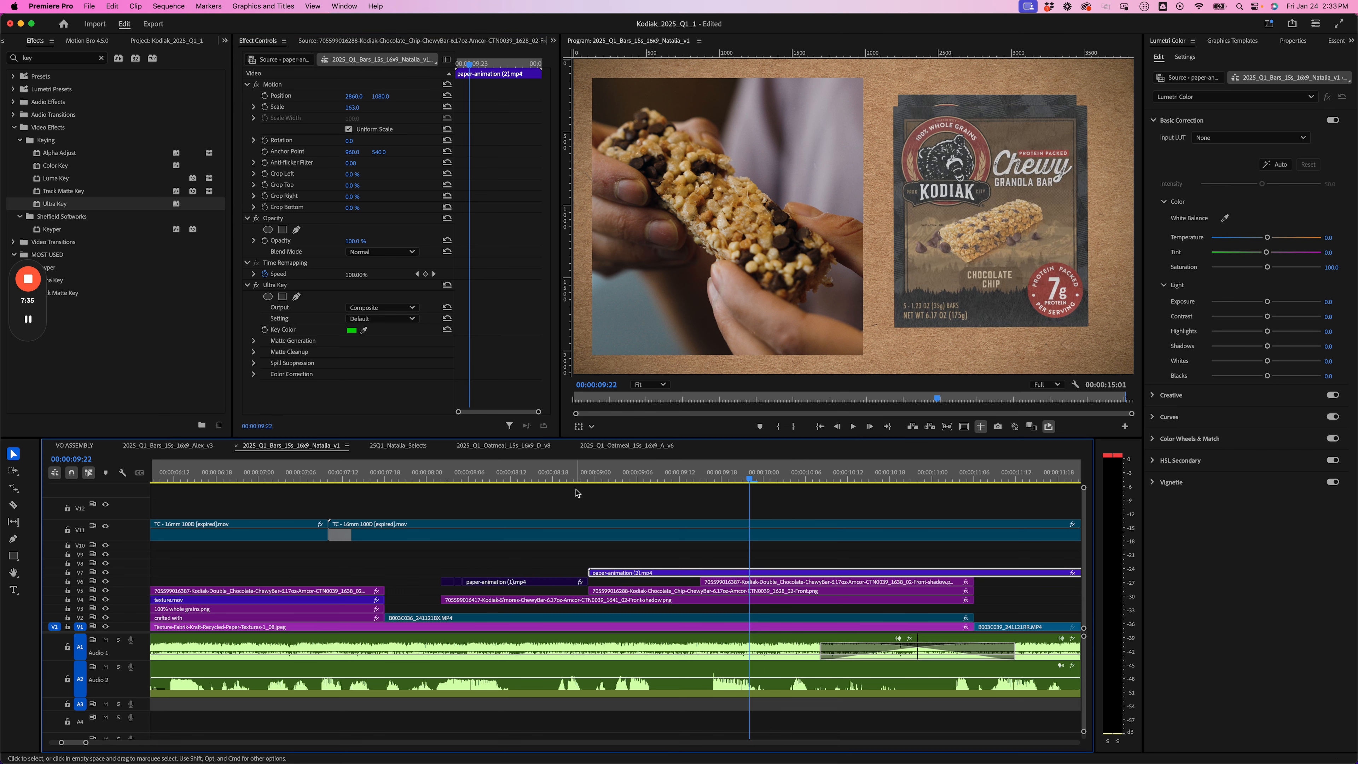
Disable the S'mores, Chocolate Chip and Double Chocolate still box images beneath the paper animations
{"action": "left_click", "coordinate": [595, 478]}
{"action": "left_click_drag", "start_coordinate": [595, 478], "coordinate": [623, 477]}
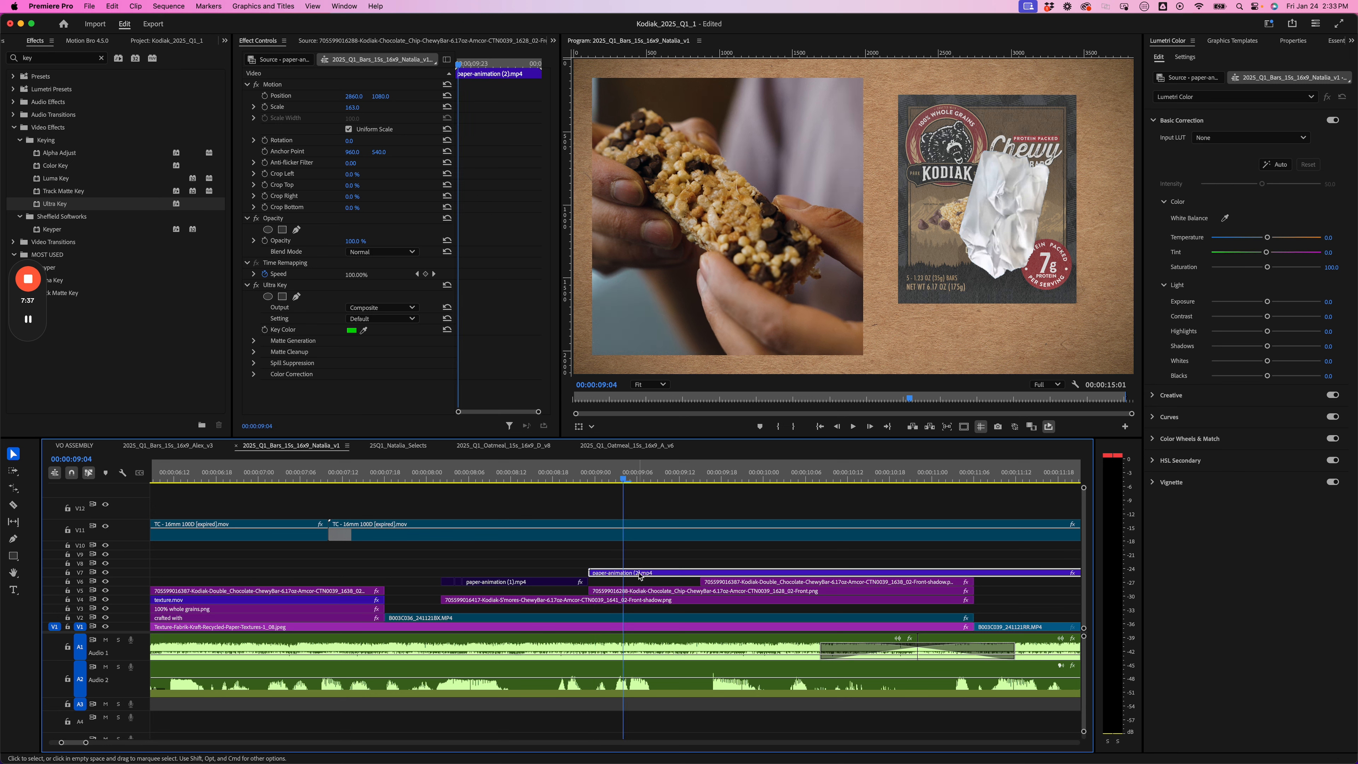
{"action": "left_click", "coordinate": [646, 600]}
{"action": "key", "text": "shift+e"}
{"action": "left_click", "coordinate": [733, 582]}
{"action": "left_click", "coordinate": [716, 573]}
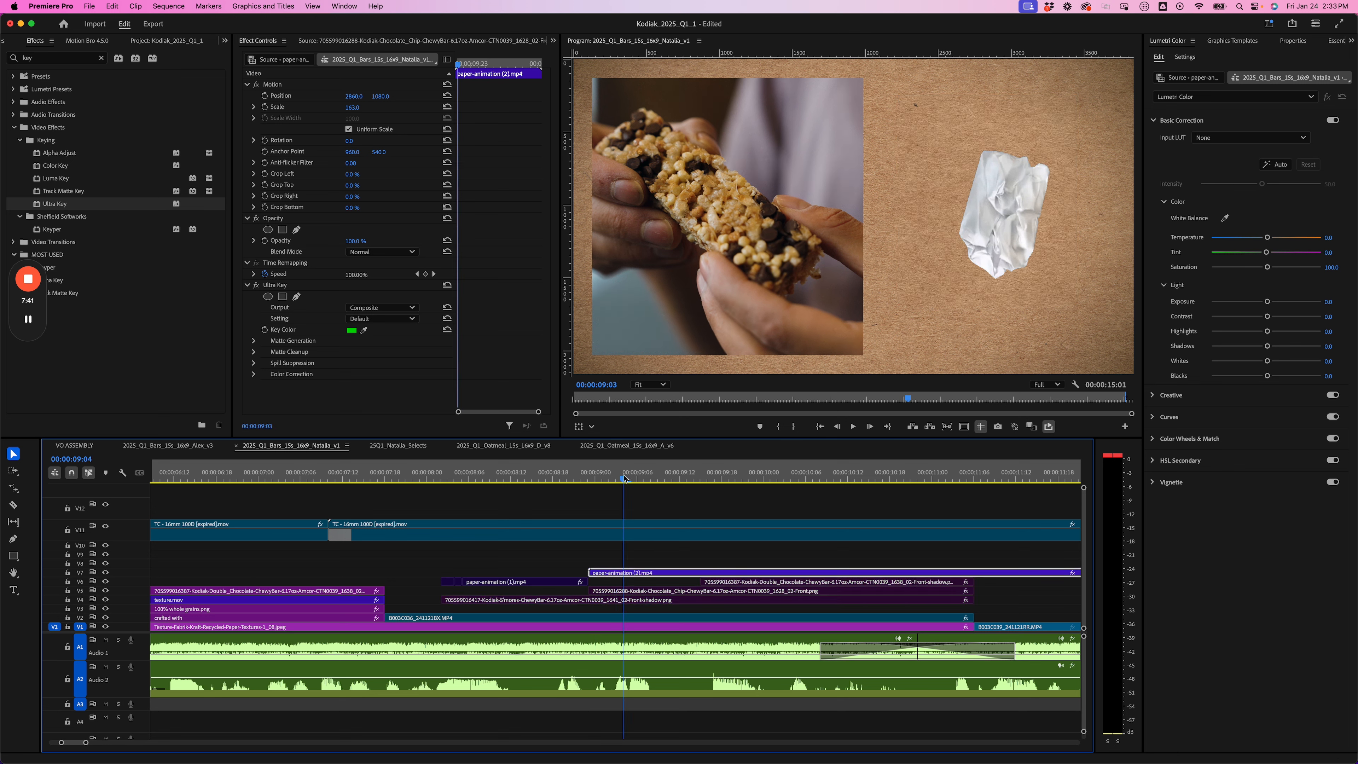
Cut frames out of the opening of paper-animation (2).mp4 and close the gaps to quicken the unfold
{"action": "left_click_drag", "start_coordinate": [623, 478], "coordinate": [658, 579]}
{"action": "left_click", "coordinate": [658, 577]}
{"action": "left_click", "coordinate": [595, 478]}
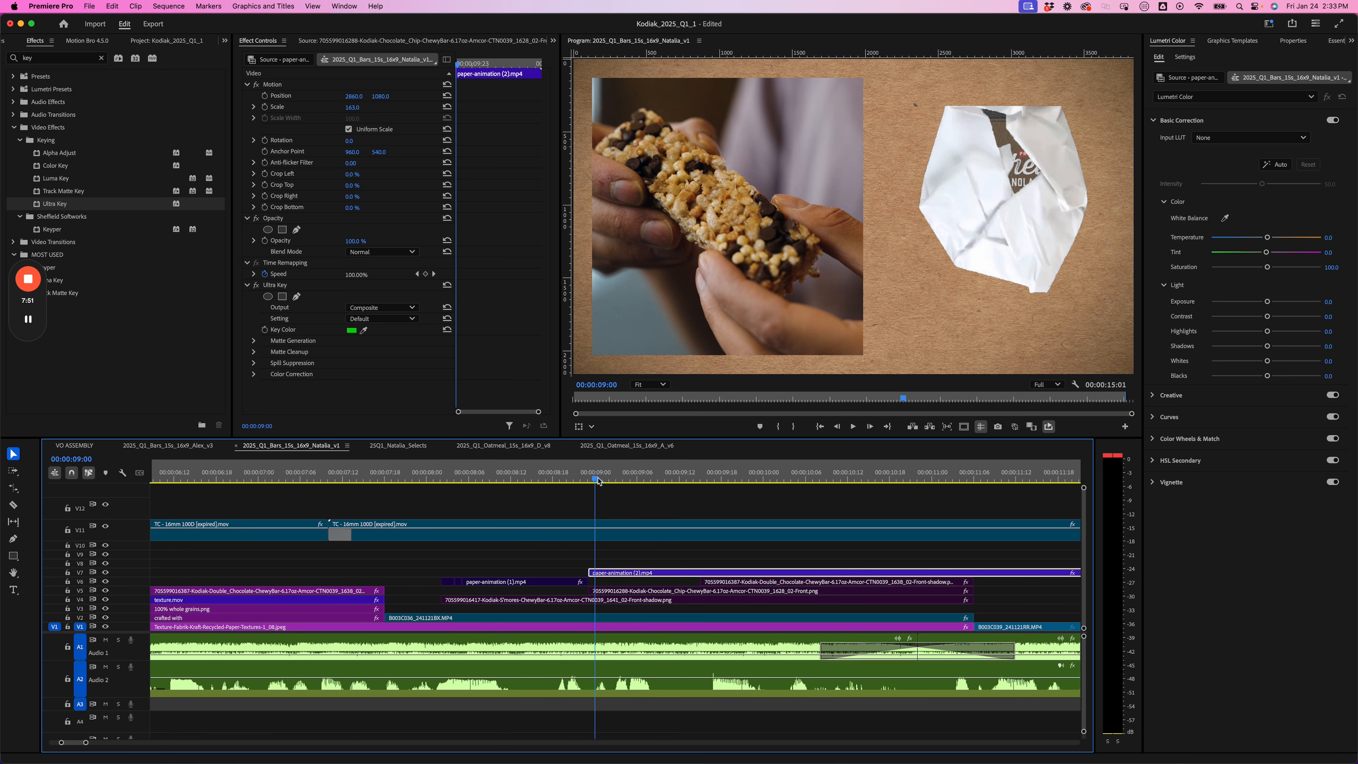
{"action": "left_click", "coordinate": [624, 478]}
{"action": "key", "text": "Left"}
{"action": "key", "text": "Left"}
{"action": "key", "text": "Left"}
{"action": "key", "text": "Left"}
{"action": "left_click", "coordinate": [627, 482]}
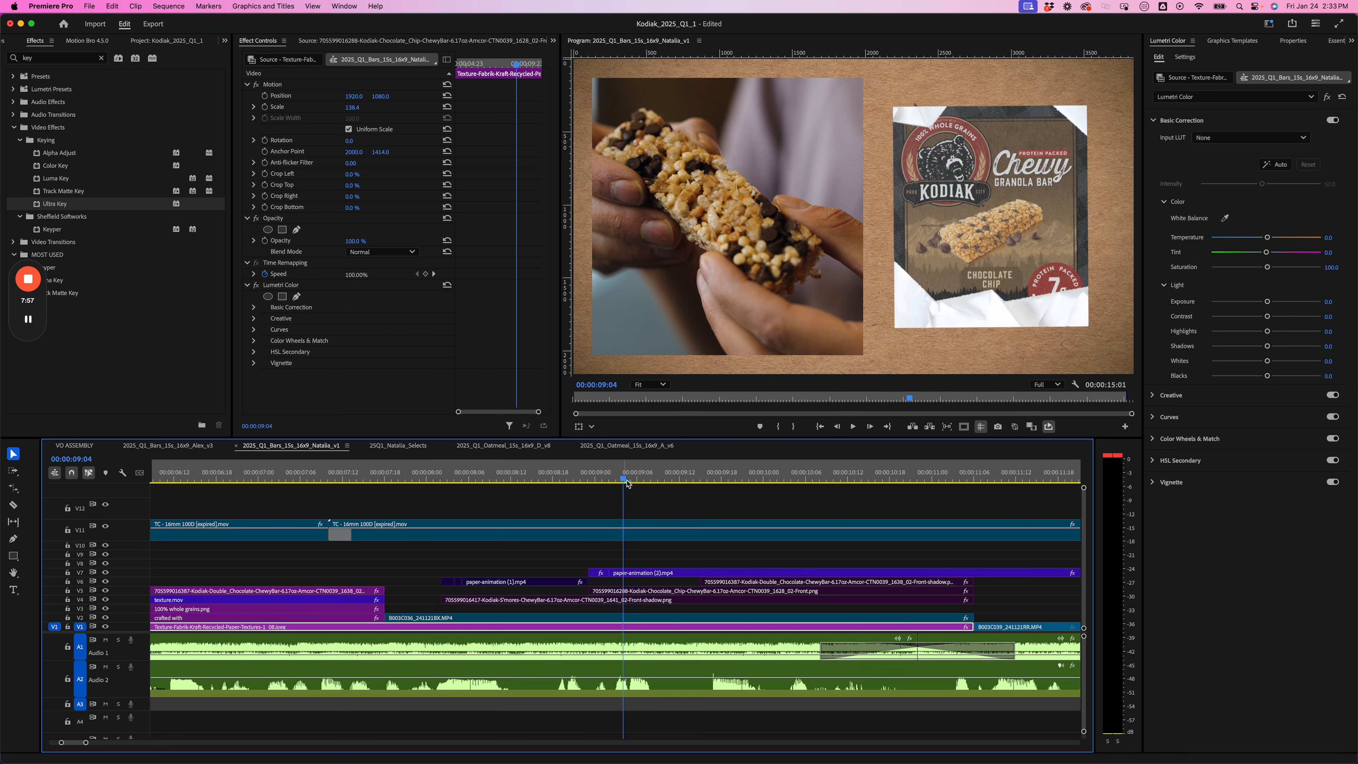
{"action": "mouse_move", "coordinate": [627, 481]}
{"action": "left_mouse_down"}
{"action": "mouse_move", "coordinate": [649, 481]}
{"action": "mouse_move", "coordinate": [637, 481]}
{"action": "left_mouse_up"}
{"action": "key", "text": "Left"}
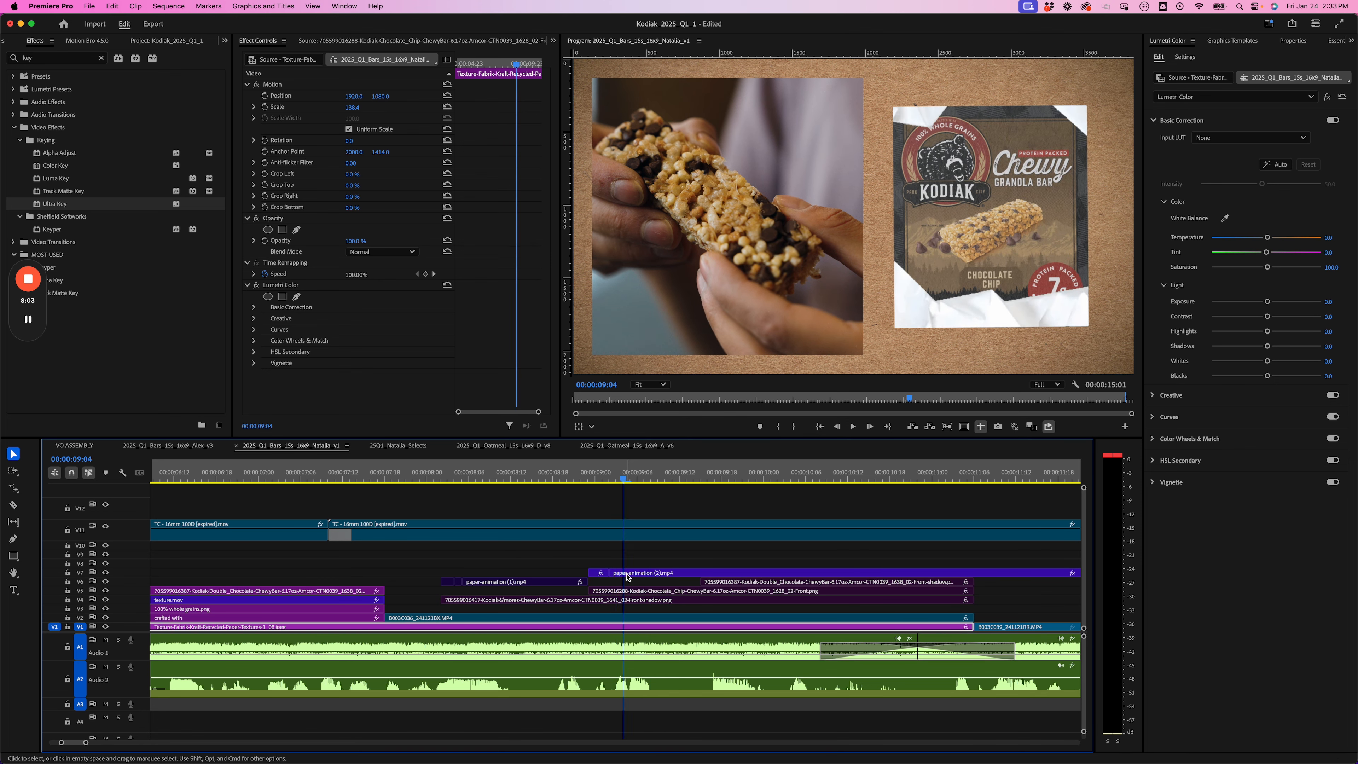
Adjust the length of the cut opening pieces of paper-animation (2).mp4 frame by frame, undoing the last shift
{"action": "left_click", "coordinate": [598, 479]}
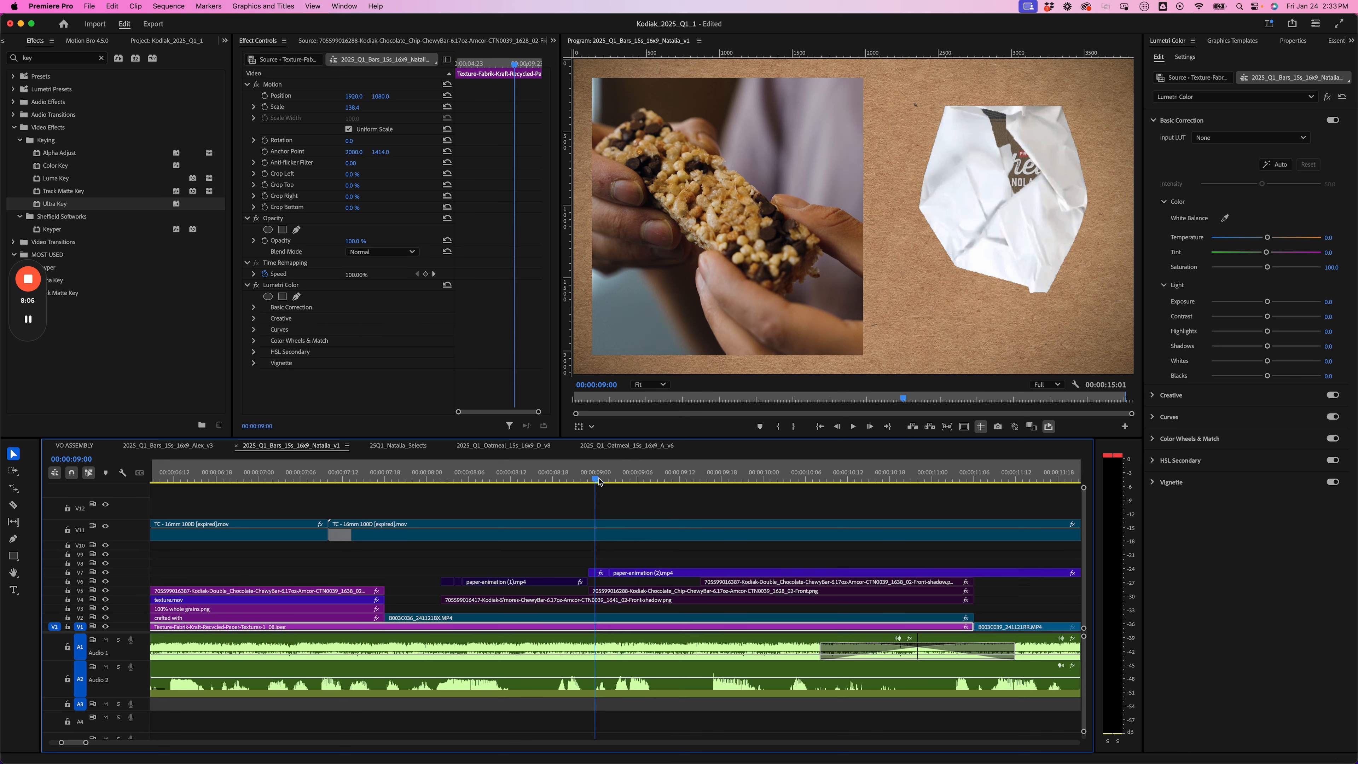
{"action": "key", "text": "Right"}
{"action": "key", "text": "Right"}
{"action": "key", "text": "Left"}
{"action": "left_click_drag", "start_coordinate": [641, 575], "coordinate": [635, 576]}
{"action": "left_click_drag", "start_coordinate": [599, 480], "coordinate": [616, 482]}
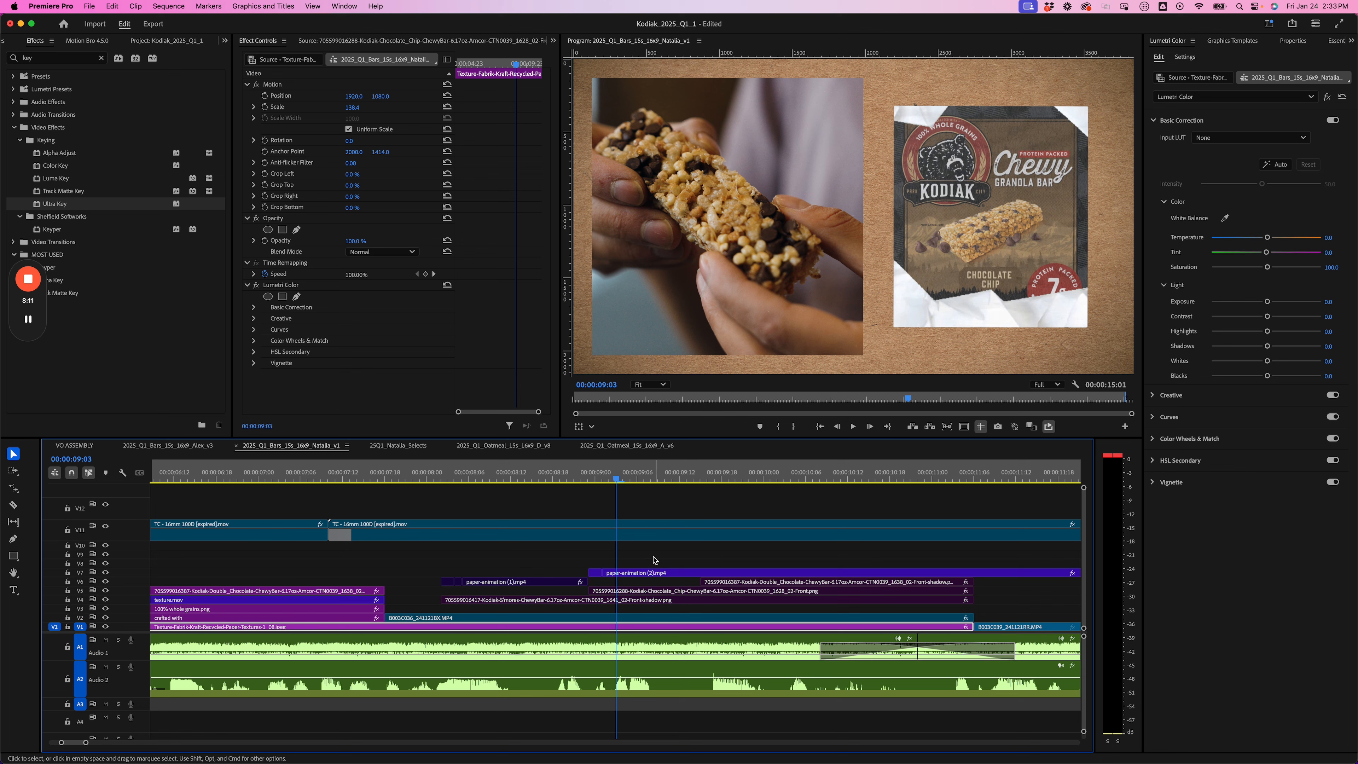
{"action": "key", "text": "Right"}
{"action": "key", "text": "Right"}
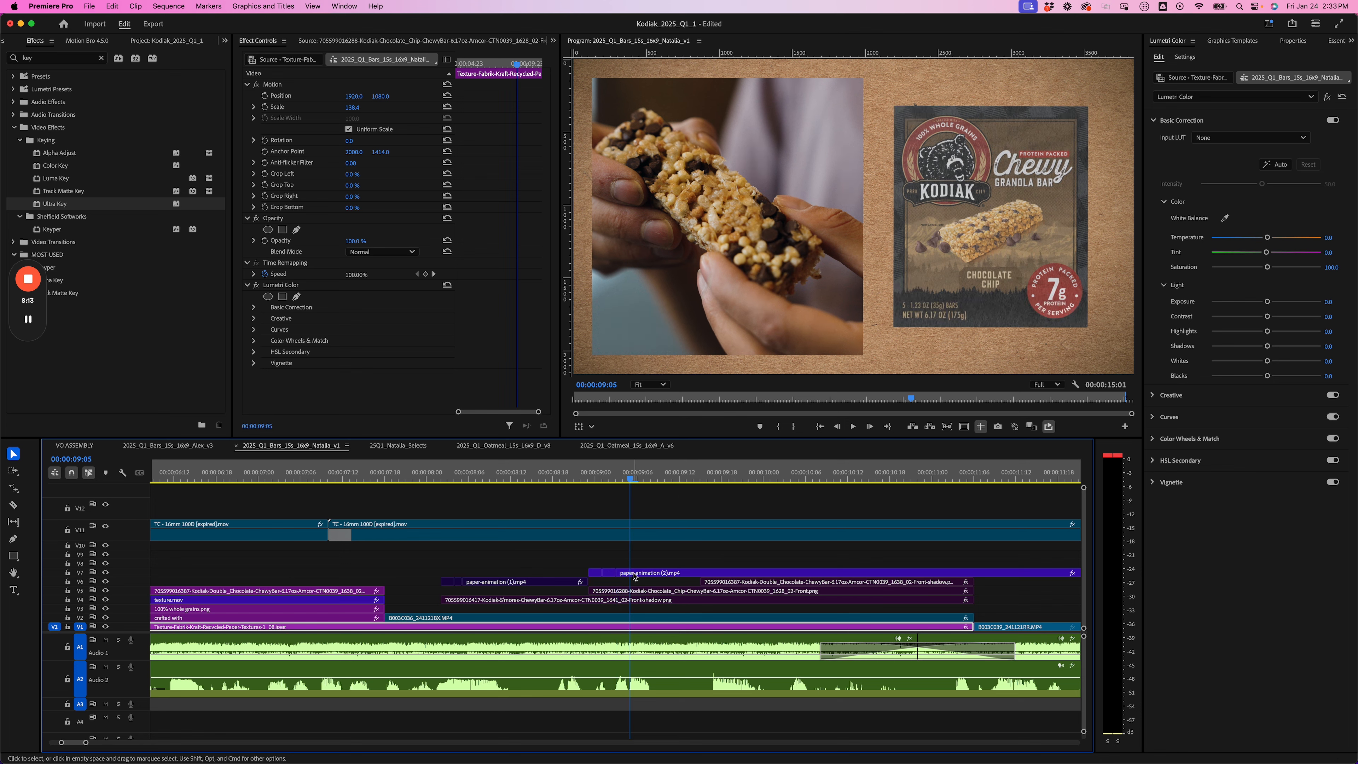
{"action": "left_click_drag", "start_coordinate": [635, 574], "coordinate": [628, 575]}
{"action": "key", "text": "super+z"}
{"action": "left_click_drag", "start_coordinate": [620, 480], "coordinate": [653, 479]}
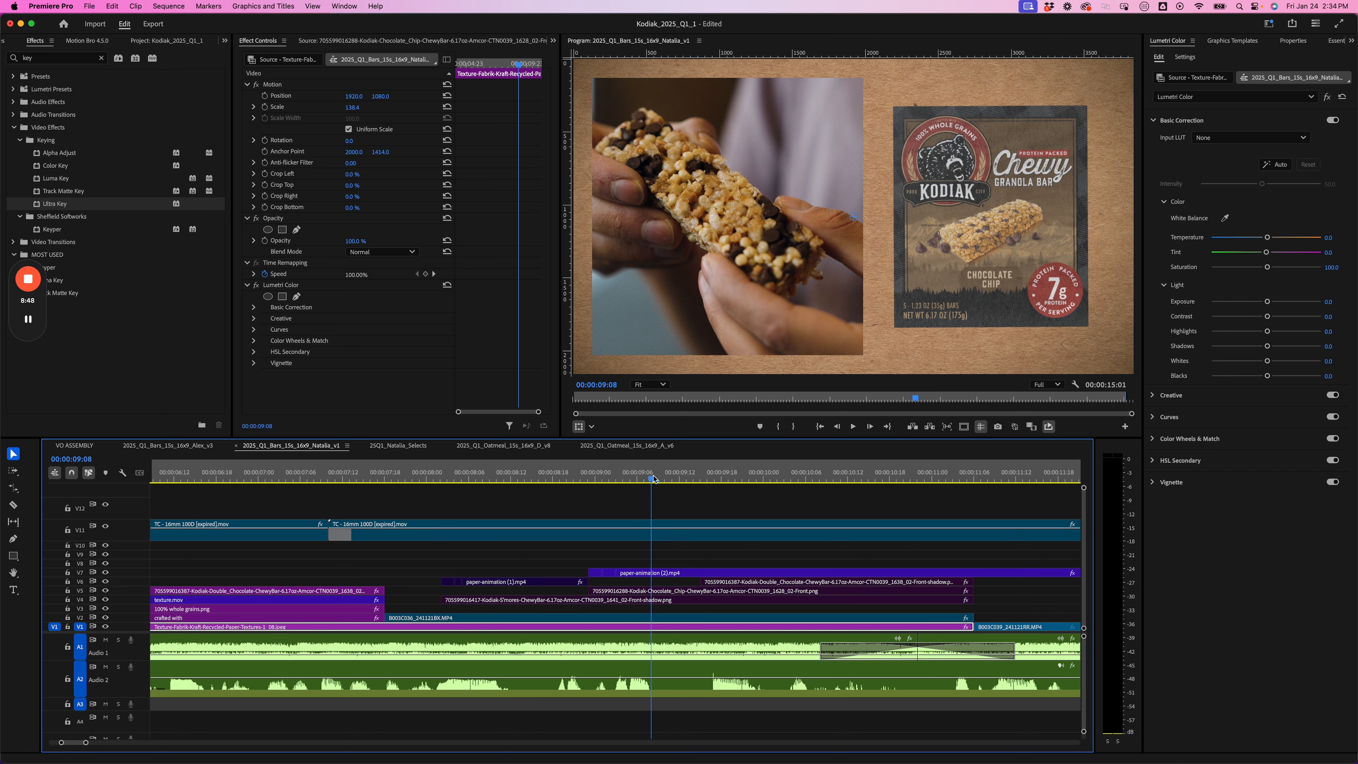
Play back the transition from the S'mores unfold to the Chocolate Chip unfold
{"action": "left_click", "coordinate": [515, 476]}
{"action": "key", "text": "space"}
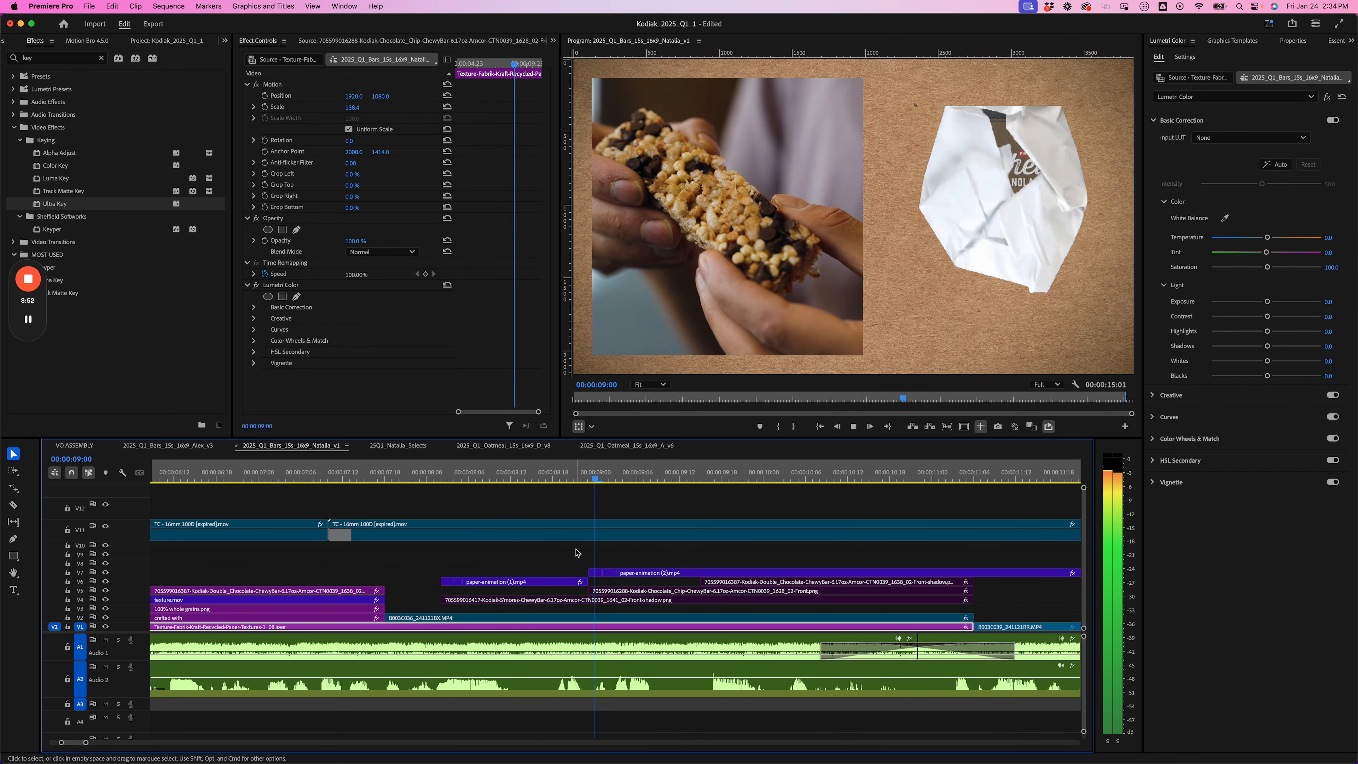
{"action": "key", "text": "space"}
{"action": "left_click_drag", "start_coordinate": [545, 478], "coordinate": [449, 476]}
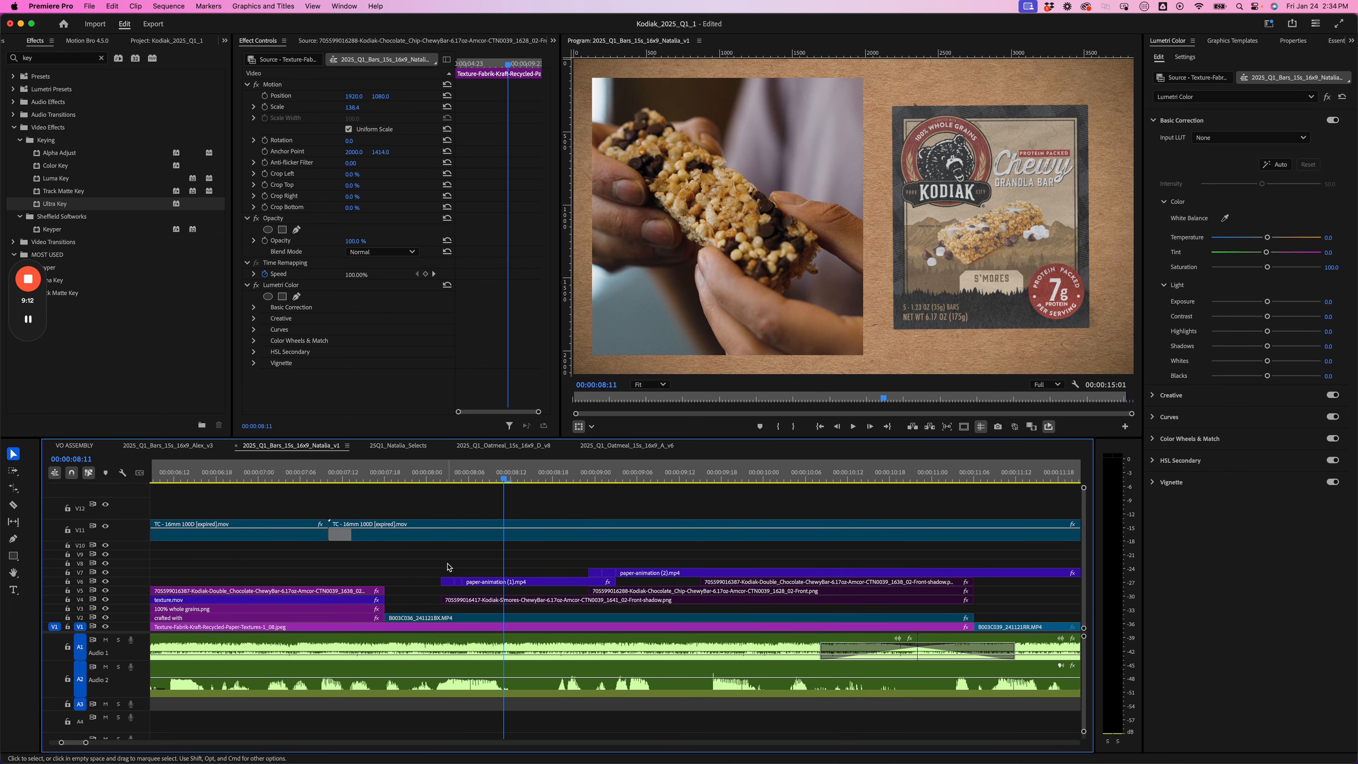
Extend the first piece of paper-animation (1).mp4 back to the beginning of its footage and play the S'mores unfold
{"action": "left_click", "coordinate": [448, 567]}
{"action": "mouse_move", "coordinate": [466, 579]}
{"action": "left_mouse_down"}
{"action": "mouse_move", "coordinate": [350, 582]}
{"action": "mouse_move", "coordinate": [446, 583]}
{"action": "left_mouse_up"}
{"action": "left_click_drag", "start_coordinate": [406, 476], "coordinate": [385, 478]}
{"action": "key", "text": "space"}
{"action": "key", "text": "space"}
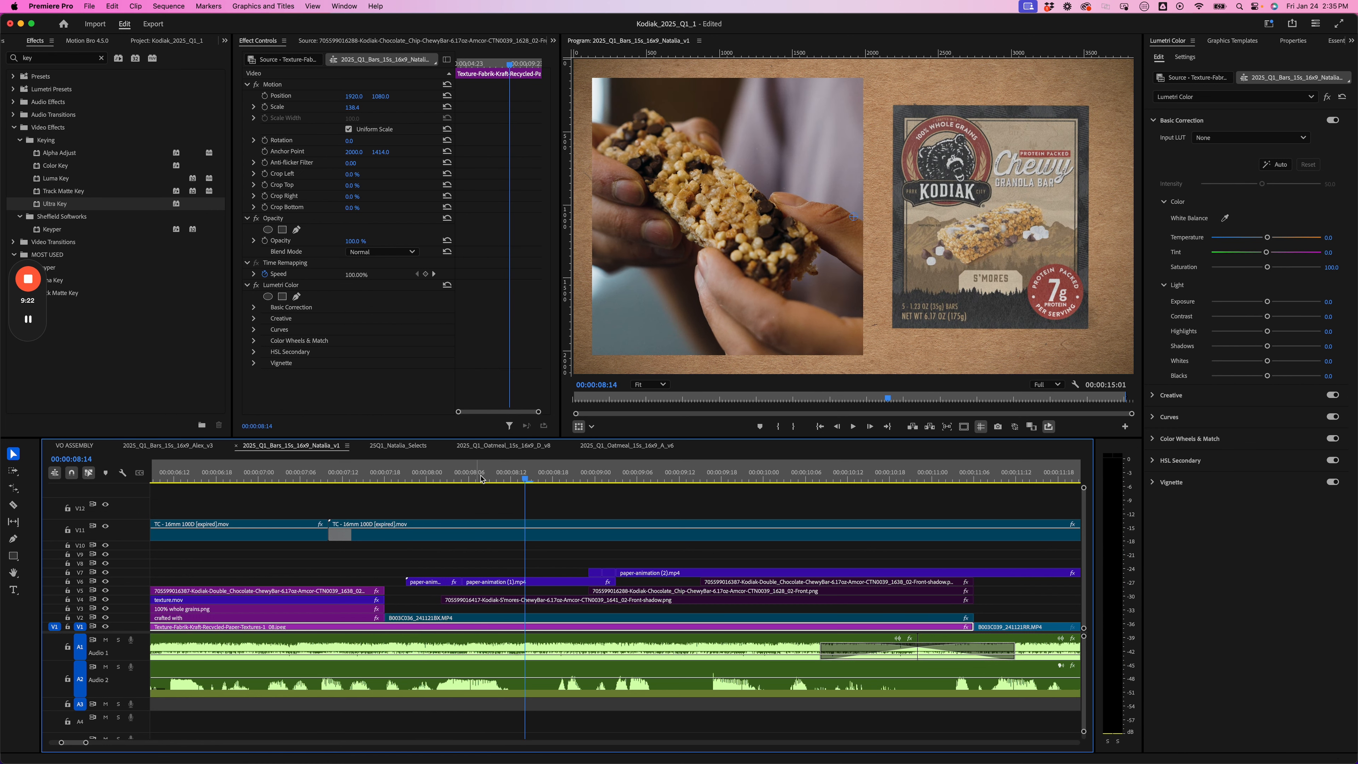
Remove the edit point between the two pieces of paper-animation (1).mp4 to join them into one clip
{"action": "left_click", "coordinate": [470, 583]}
{"action": "left_click", "coordinate": [469, 582]}
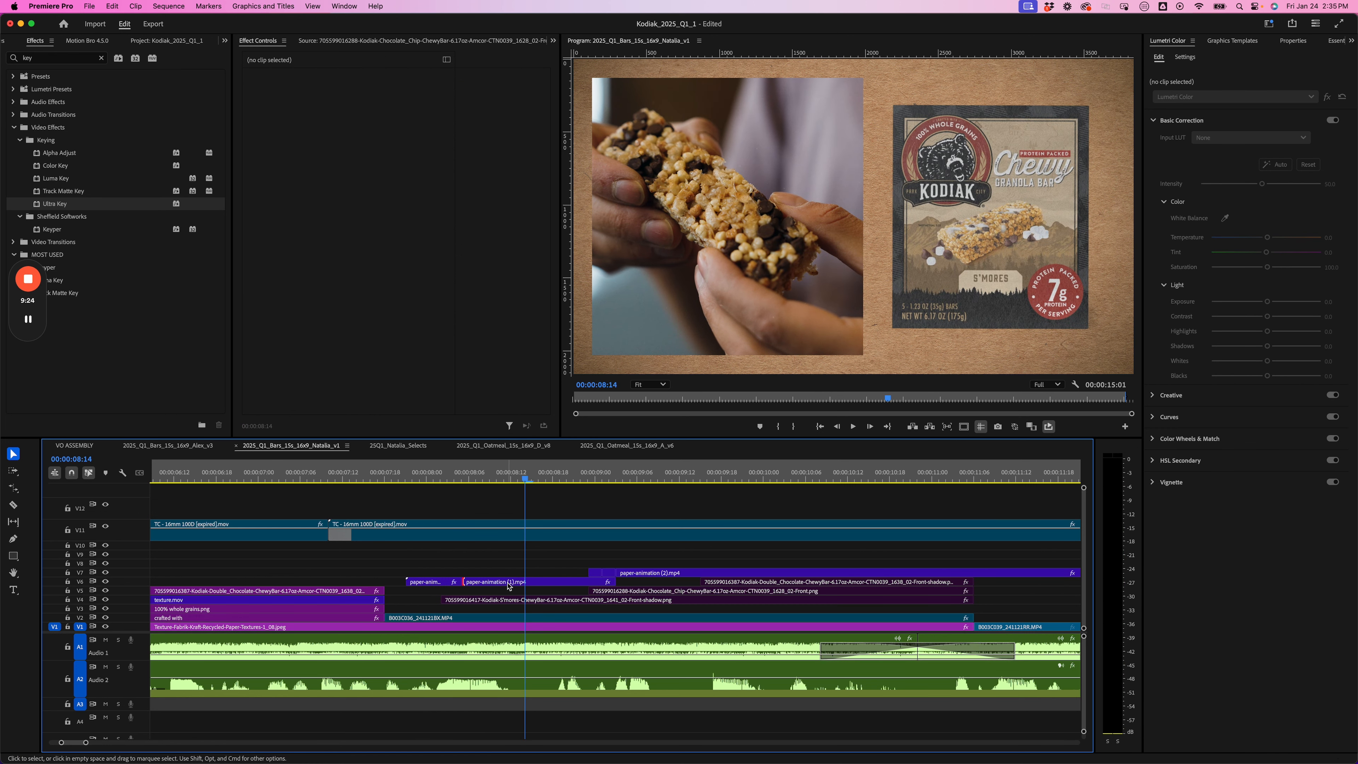
{"action": "left_click", "coordinate": [509, 583]}
{"action": "key", "text": "Delete"}
{"action": "left_click_drag", "start_coordinate": [461, 583], "coordinate": [617, 581]}
Shift paper-animation (1).mp4 earlier, trim it to end where paper-animation (2).mp4 begins, and play back the S'mores unfold
{"action": "left_click_drag", "start_coordinate": [517, 480], "coordinate": [441, 481]}
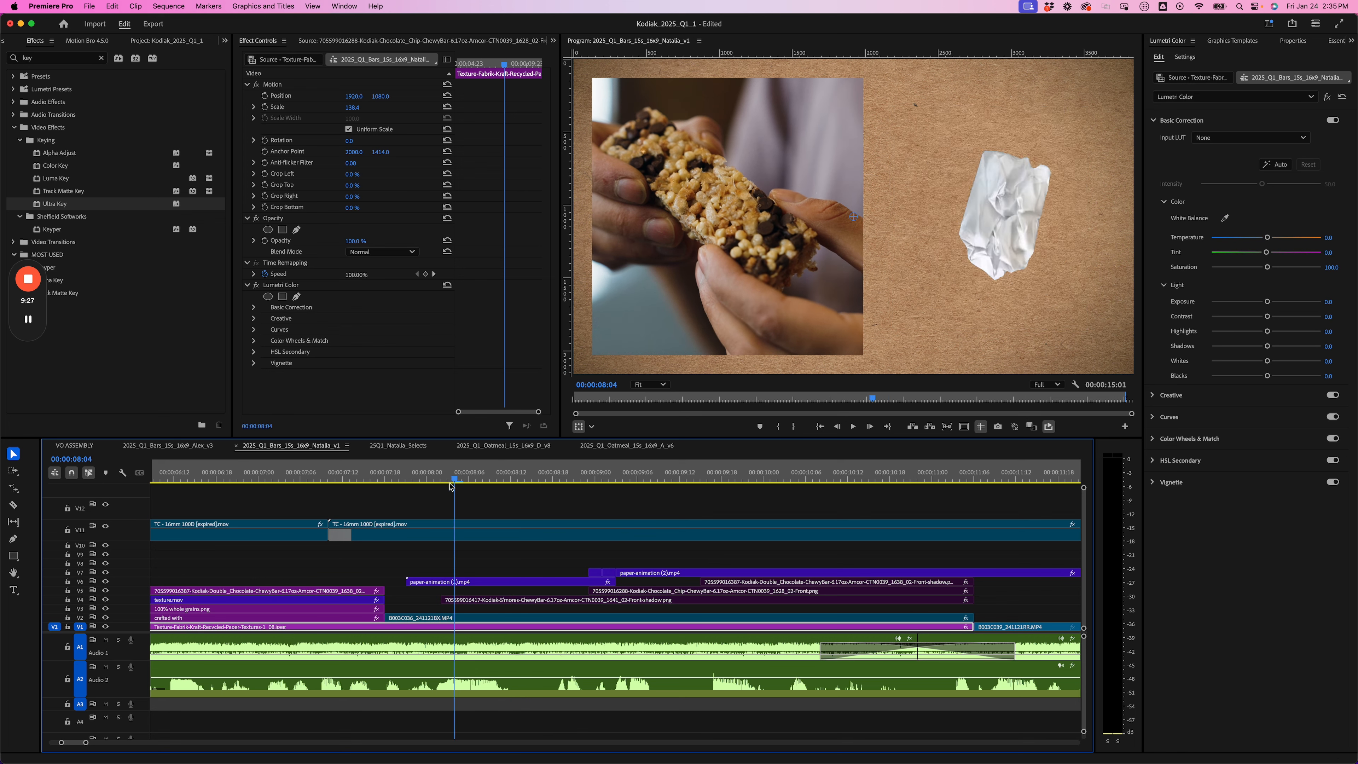
{"action": "mouse_move", "coordinate": [409, 582]}
{"action": "left_mouse_down"}
{"action": "mouse_move", "coordinate": [436, 583]}
{"action": "mouse_move", "coordinate": [420, 587]}
{"action": "left_mouse_up"}
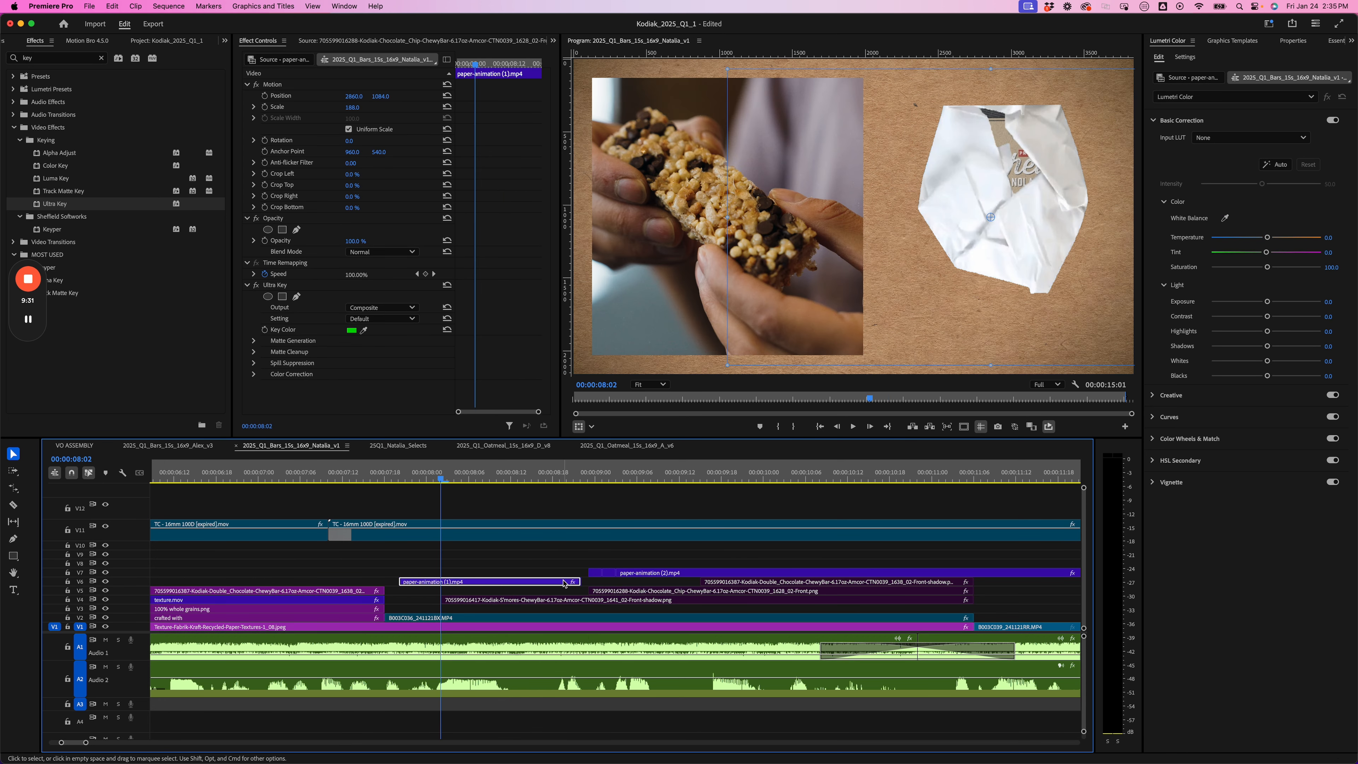
{"action": "left_click_drag", "start_coordinate": [441, 476], "coordinate": [365, 477]}
{"action": "key", "text": "space"}
{"action": "key", "text": "space"}
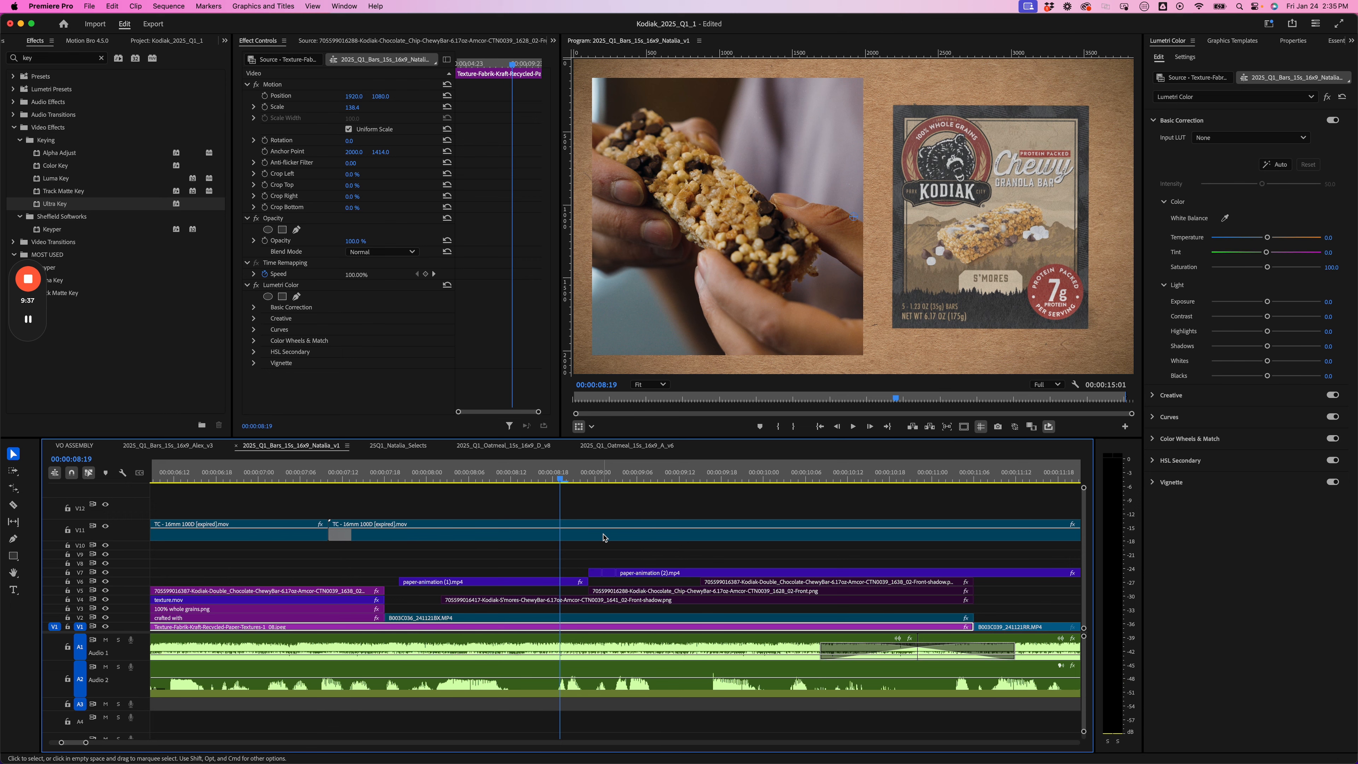
Remove the cuts in paper-animation (2).mp4 so it is one continuous clip with its full opening restored
{"action": "key", "text": "minus"}
{"action": "left_click_drag", "start_coordinate": [605, 582], "coordinate": [428, 568]}
{"action": "left_click", "coordinate": [629, 574]}
{"action": "key", "text": "Delete"}
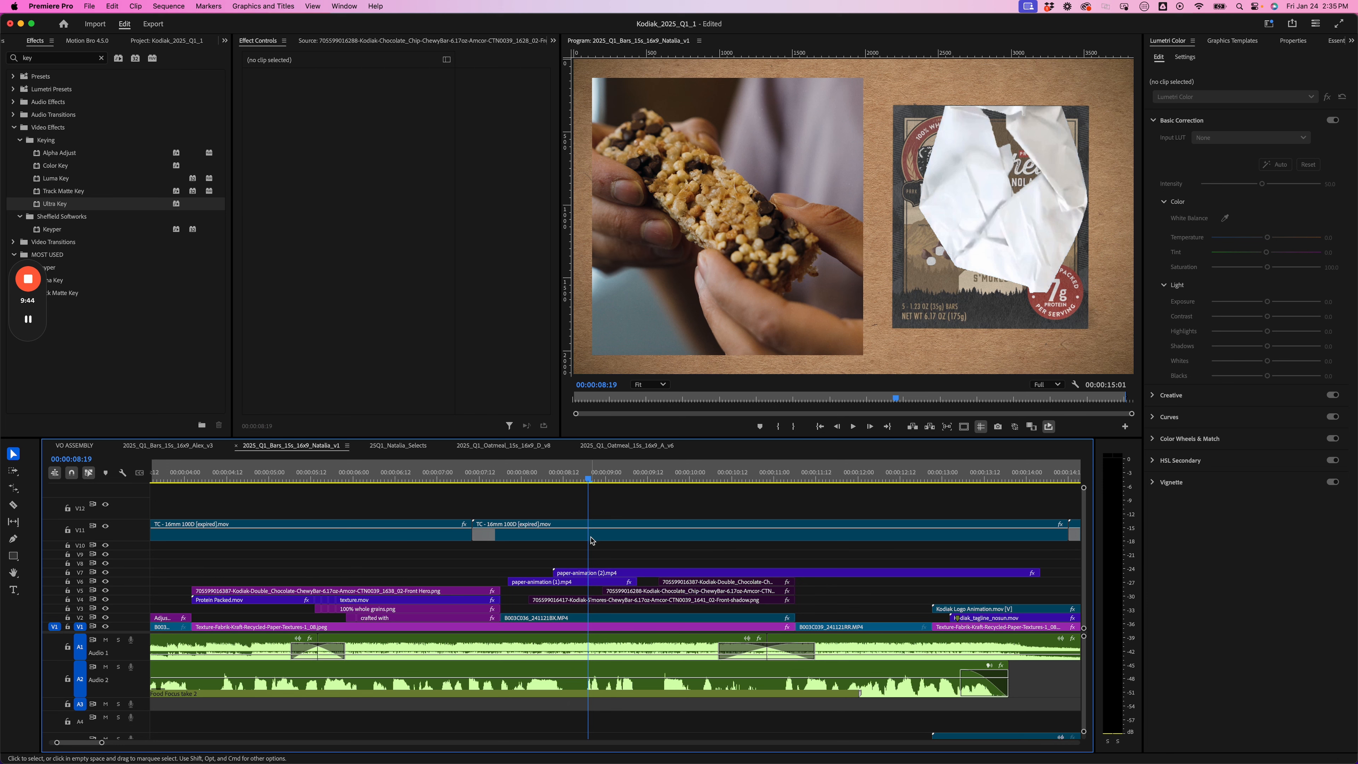
Trim the start of paper-animation (2).mp4, shift the clip to overlap the end of paper-animation (1).mp4, and play the transition
{"action": "left_click_drag", "start_coordinate": [583, 574], "coordinate": [615, 575]}
{"action": "left_click", "coordinate": [616, 541]}
{"action": "key", "text": "Right"}
{"action": "key", "text": "Right"}
{"action": "key", "text": "Right"}
{"action": "key", "text": "Right"}
{"action": "key", "text": "Right"}
{"action": "key", "text": "Right"}
{"action": "key", "text": "Left"}
{"action": "left_click_drag", "start_coordinate": [588, 573], "coordinate": [608, 574]}
{"action": "key", "text": "shift+Left"}
{"action": "key", "text": "shift+Left"}
{"action": "key", "text": "shift+Left"}
{"action": "key", "text": "shift+Left"}
{"action": "key", "text": "shift+Left"}
{"action": "key", "text": "shift+Left"}
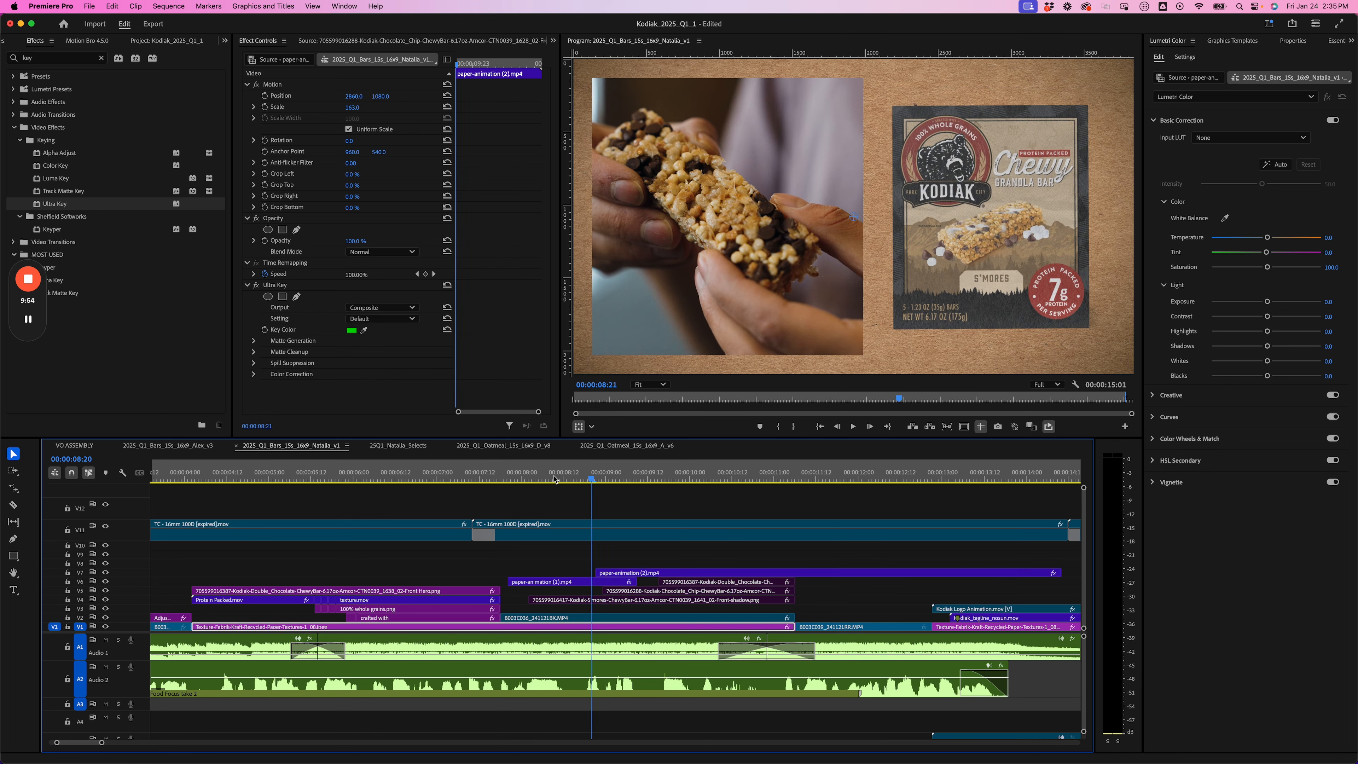
{"action": "key", "text": "space"}
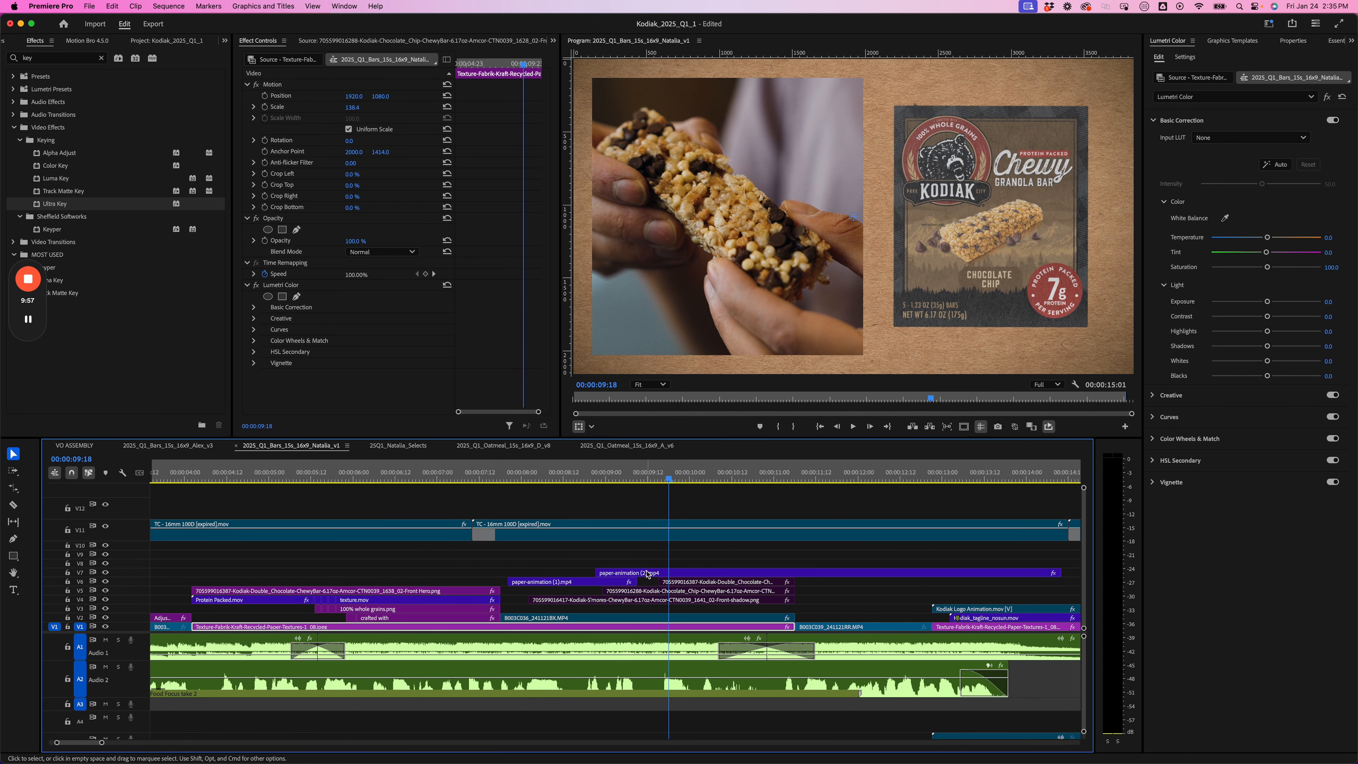
Reveal the Double Chocolate box image in Finder and export its green-screen animation from Paper Animator as an MP4 video
{"action": "left_click", "coordinate": [712, 584]}
{"action": "scroll", "coordinate": [695, 583], "scroll_direction": "right", "scroll_amount": 2}
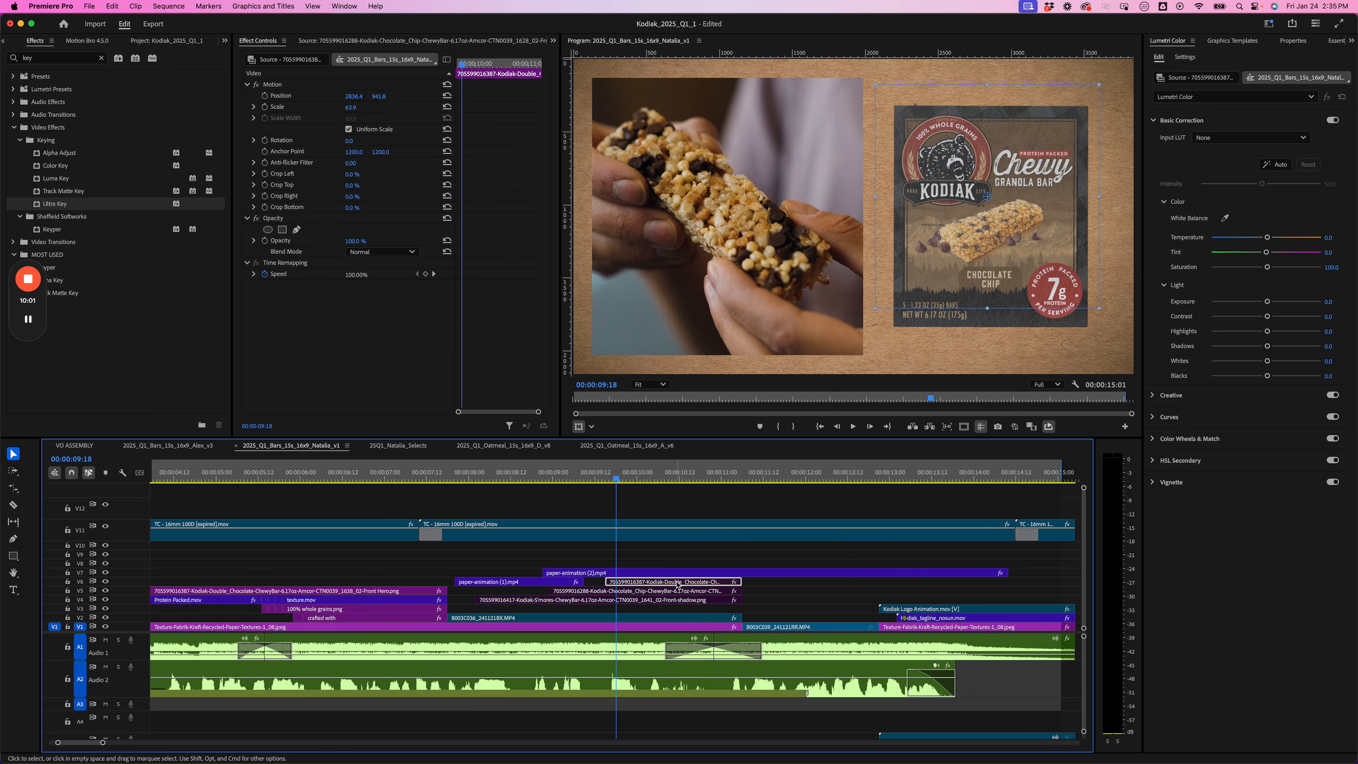
{"action": "right_click", "coordinate": [677, 582]}
{"action": "left_click", "coordinate": [712, 735]}
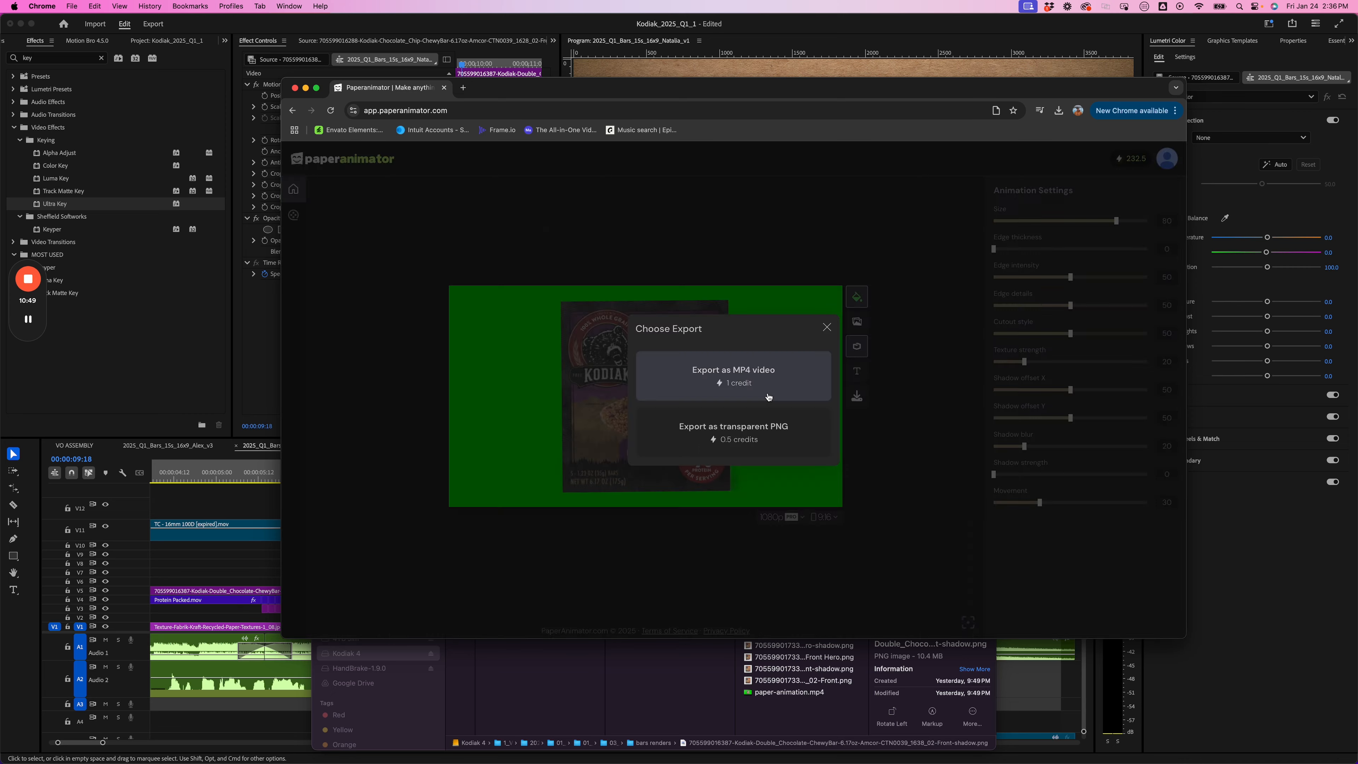
{"action": "left_click", "coordinate": [742, 372]}
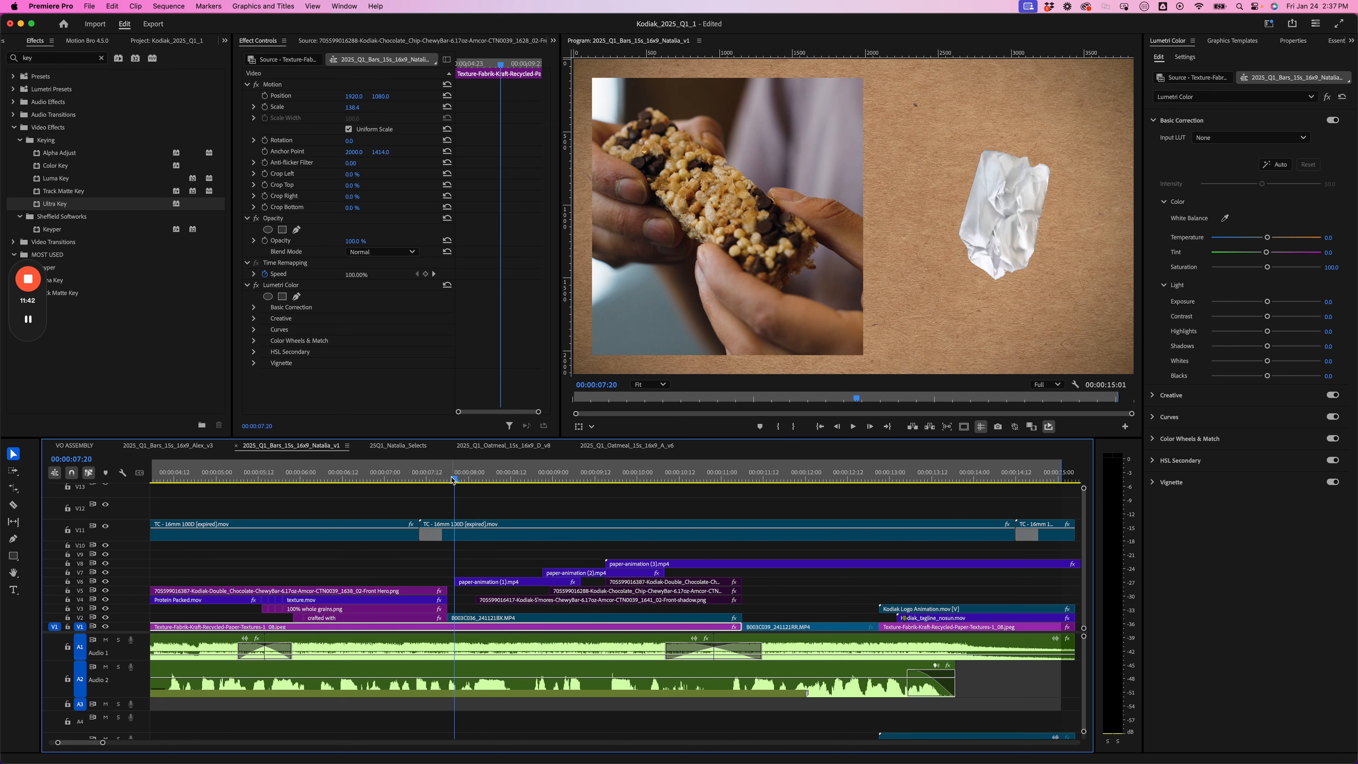
Play back the S'mores, Chocolate Chip and Double Chocolate unfold animations in sequence
{"action": "key", "text": "space"}
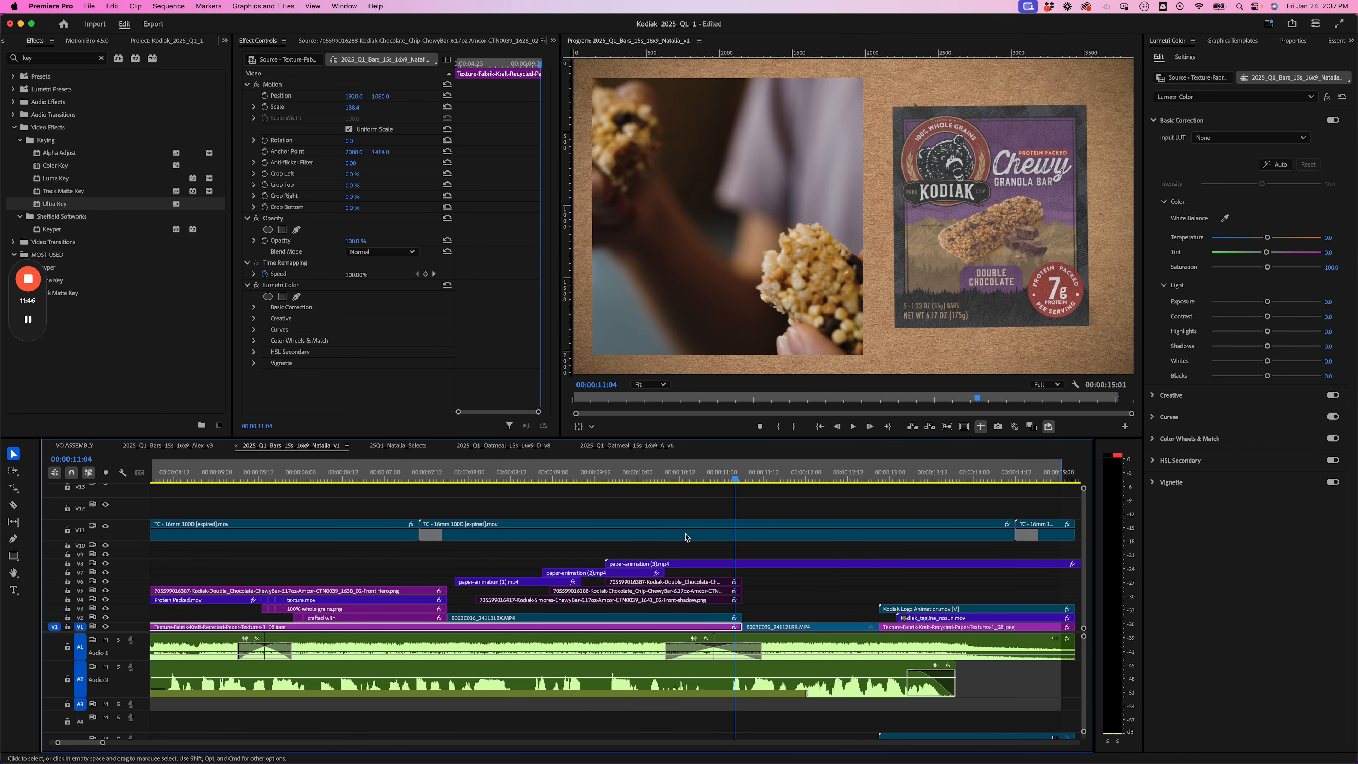
{"action": "key", "text": "space"}
{"action": "scroll", "coordinate": [678, 559], "scroll_direction": "right", "scroll_amount": 3}
Scrub through the S'mores unfold into the Chocolate Chip transition and select paper-animation (2).mp4
{"action": "left_click", "coordinate": [579, 581]}
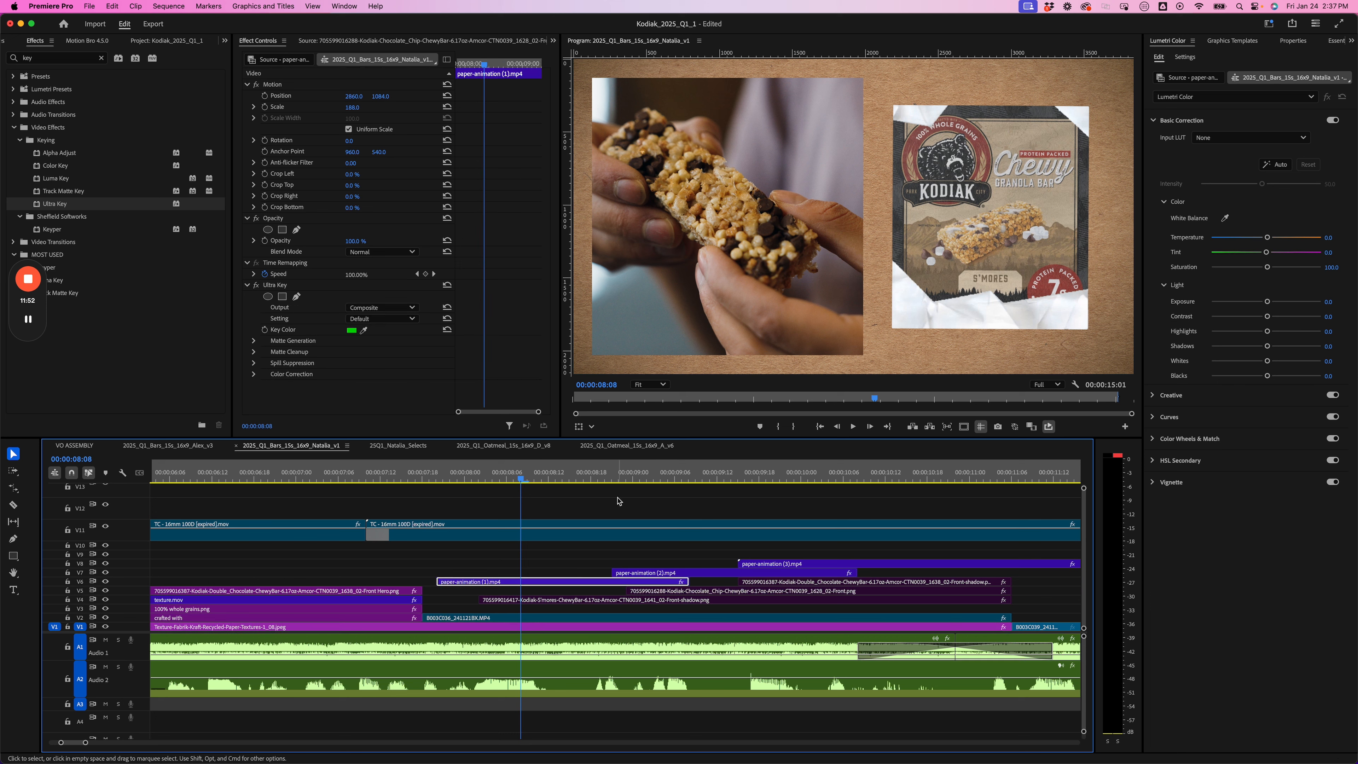
{"action": "left_click_drag", "start_coordinate": [528, 489], "coordinate": [568, 493]}
{"action": "key", "text": "minus"}
{"action": "left_click", "coordinate": [602, 581]}
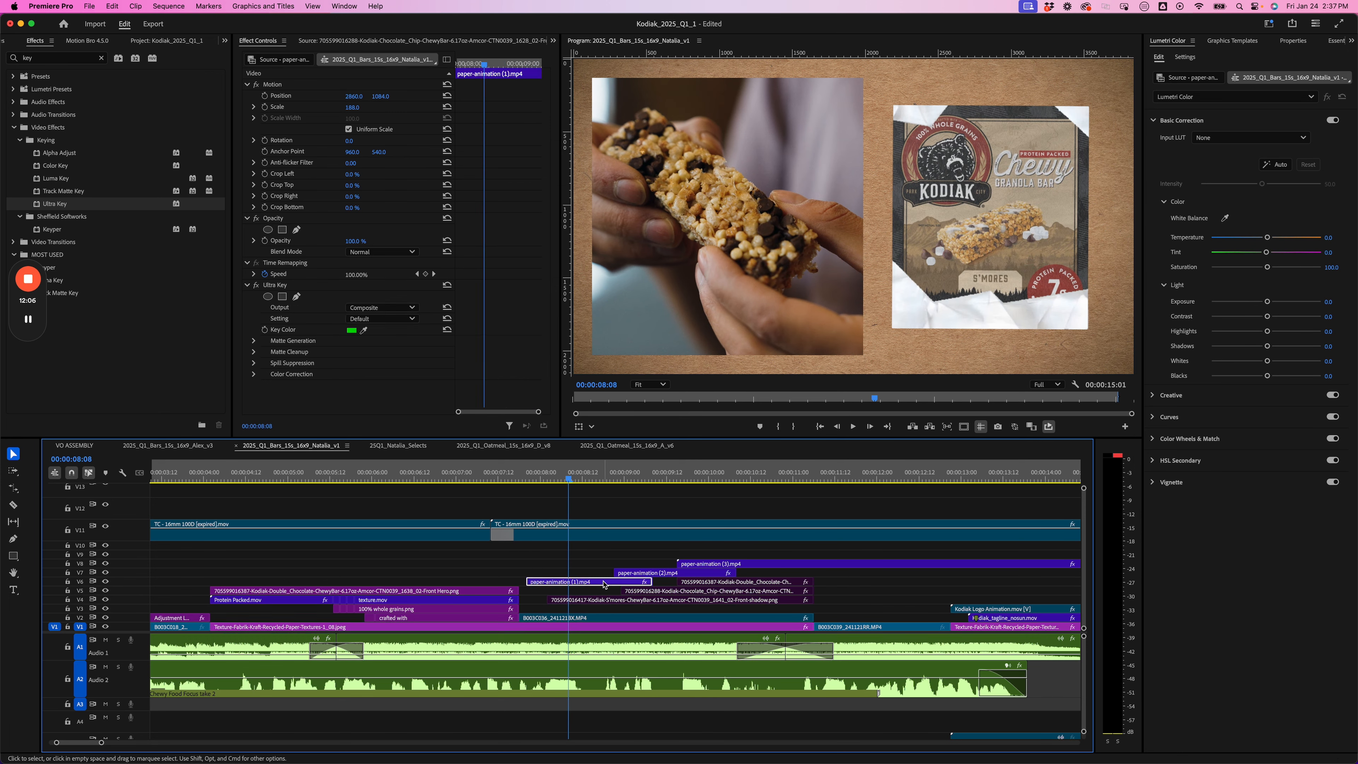
{"action": "left_click", "coordinate": [547, 478]}
{"action": "left_click_drag", "start_coordinate": [544, 480], "coordinate": [628, 481]}
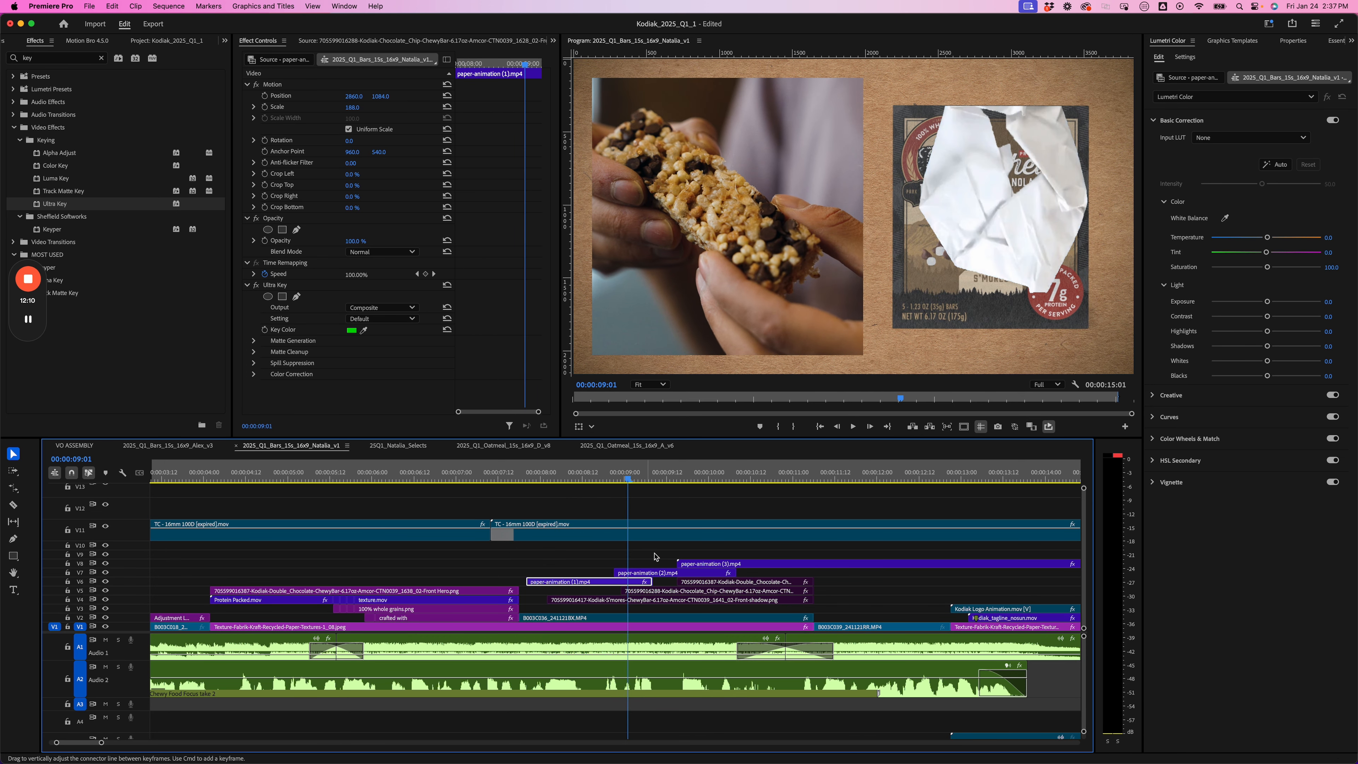
{"action": "left_click", "coordinate": [667, 574]}
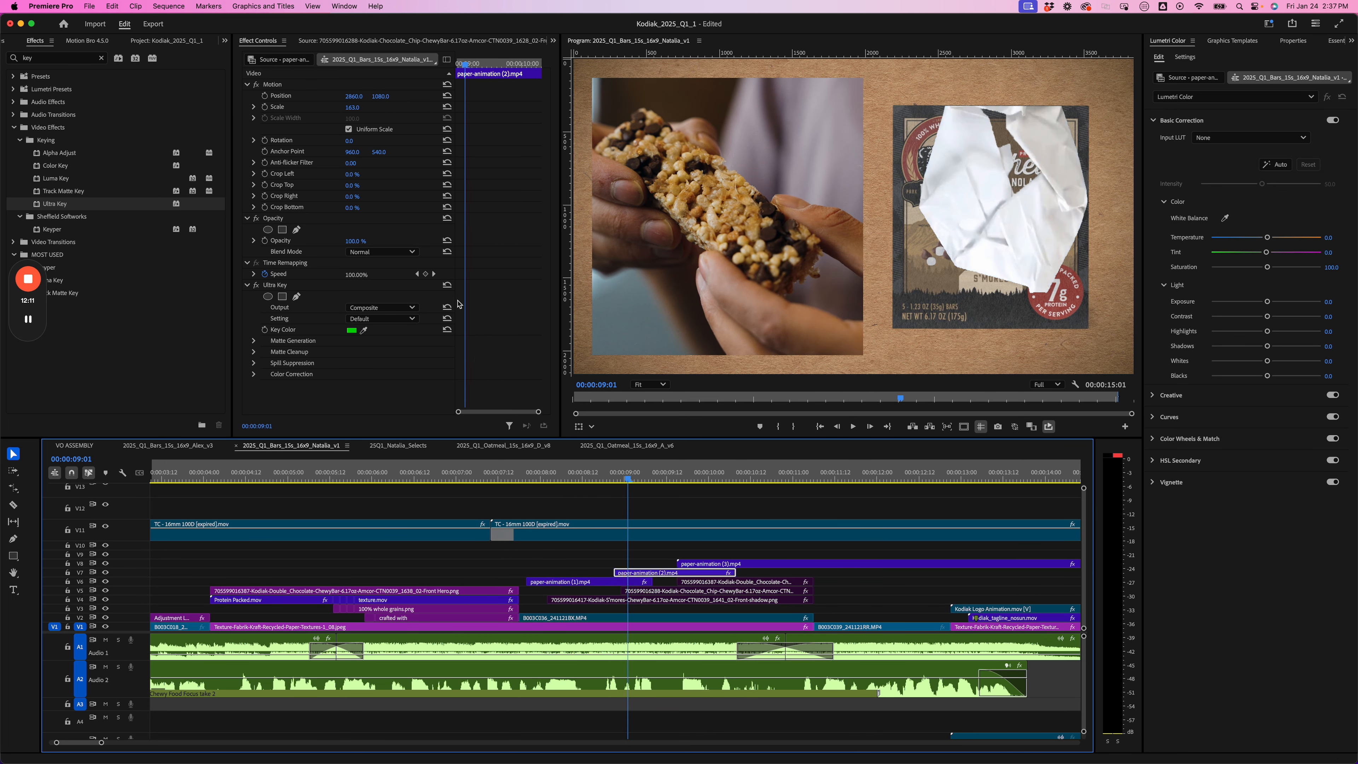
{"action": "left_click", "coordinate": [265, 107]}
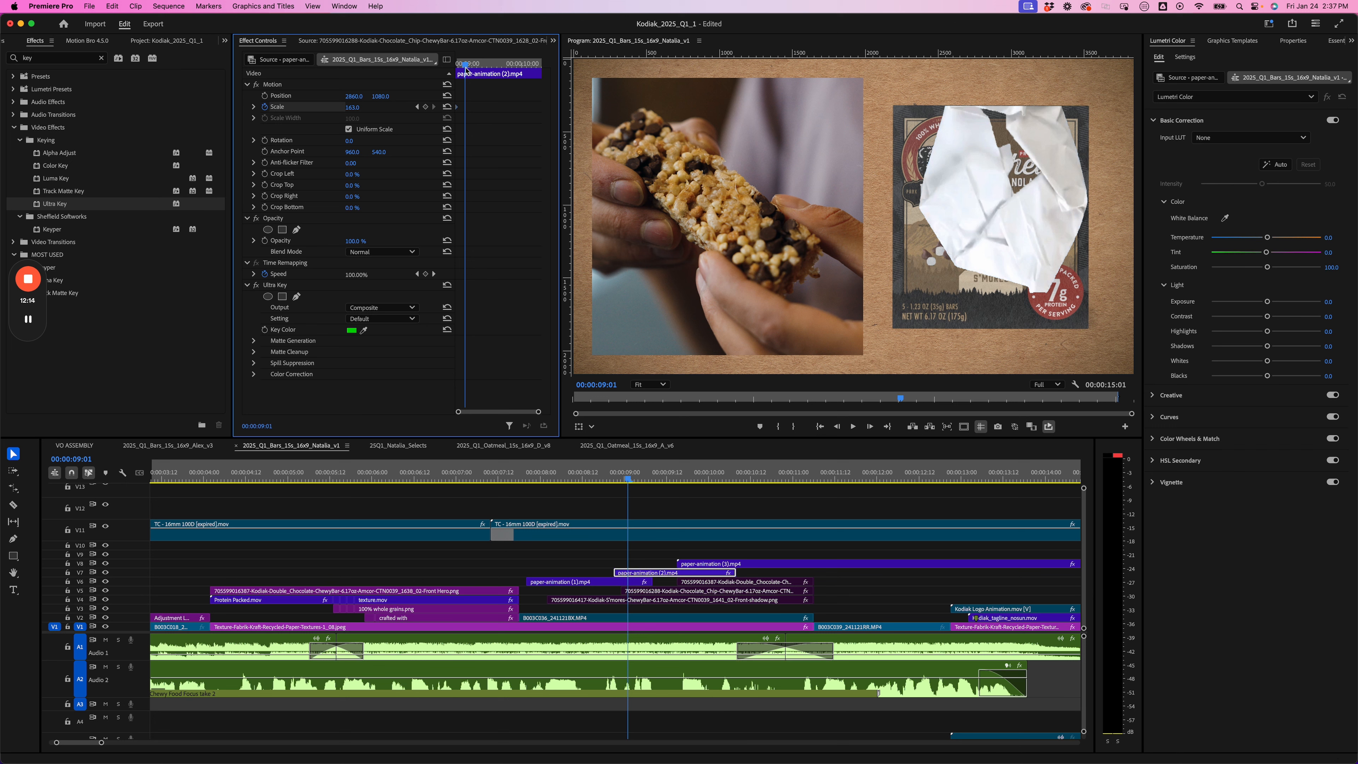
{"action": "left_click_drag", "start_coordinate": [466, 70], "coordinate": [453, 70]}
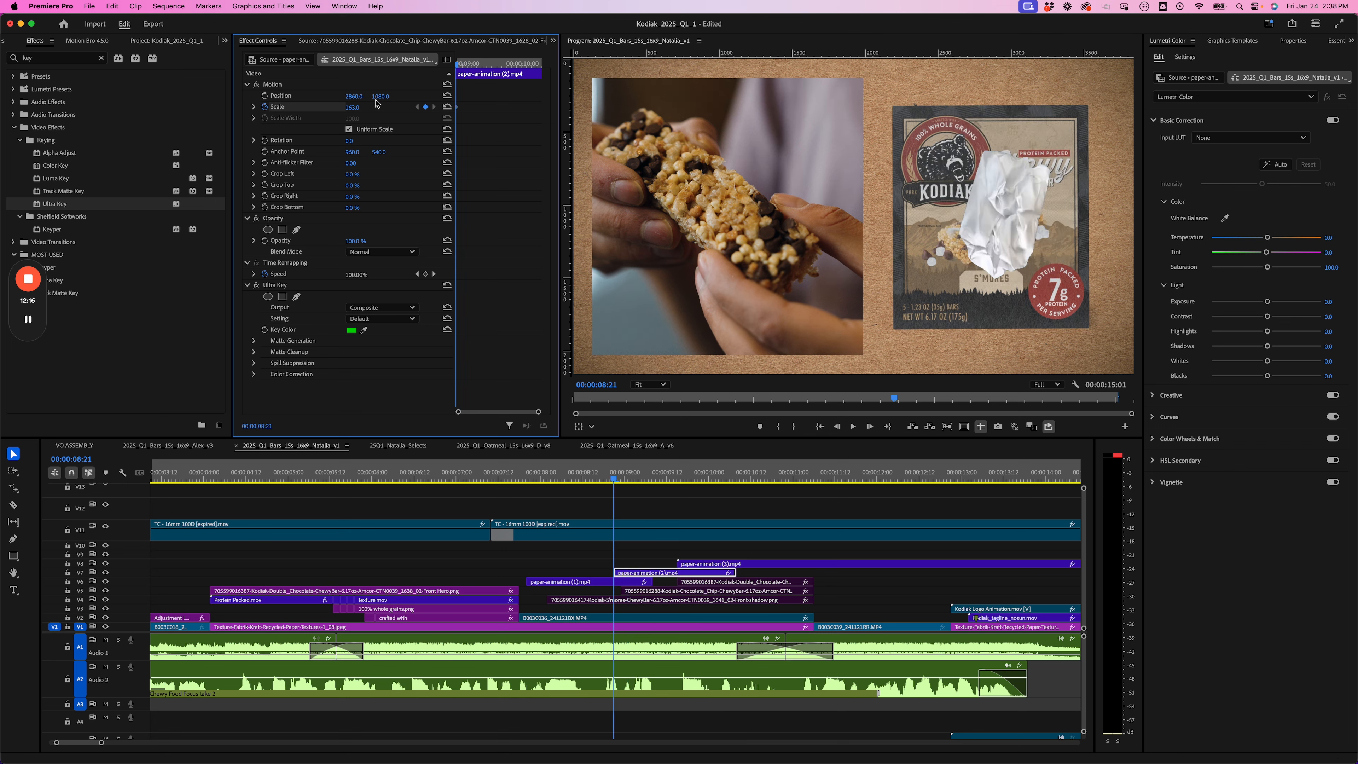
{"action": "left_click_drag", "start_coordinate": [358, 107], "coordinate": [318, 107]}
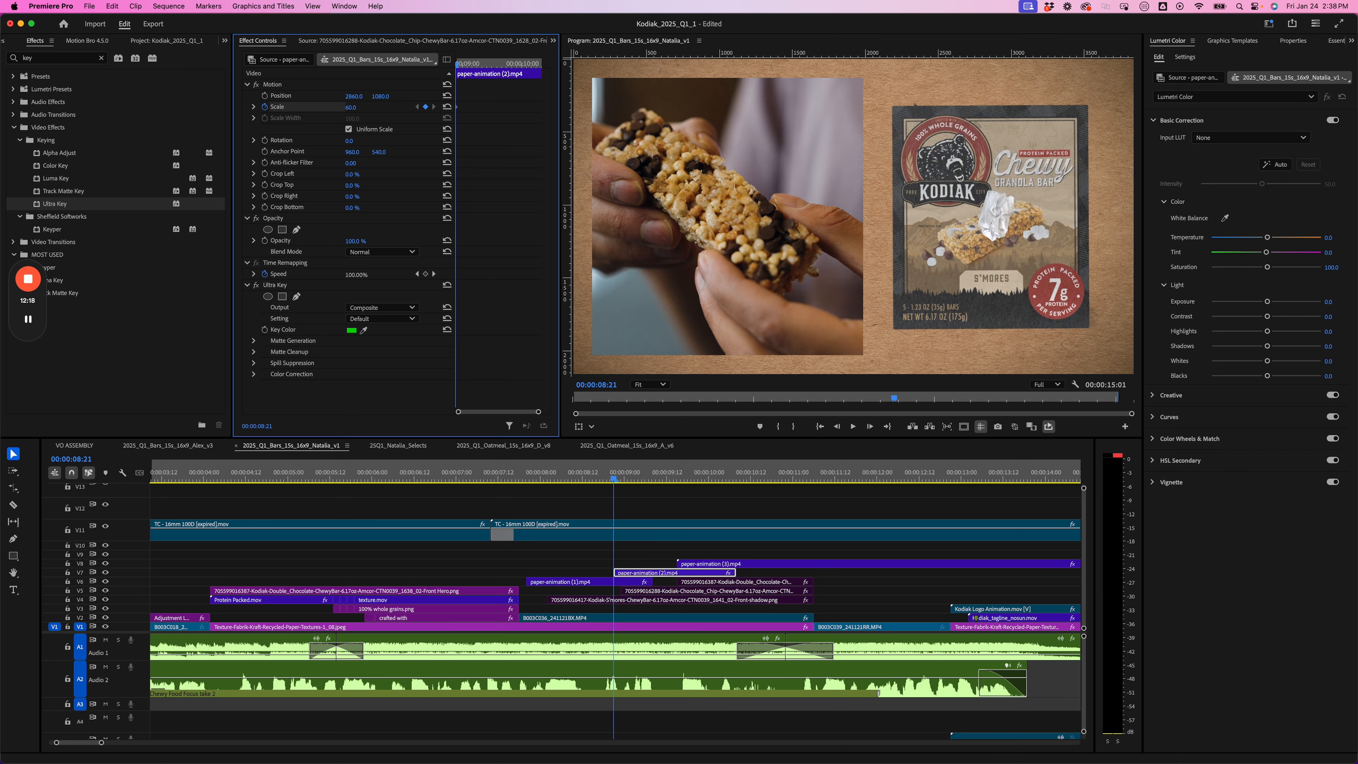
{"action": "left_click", "coordinate": [265, 96]}
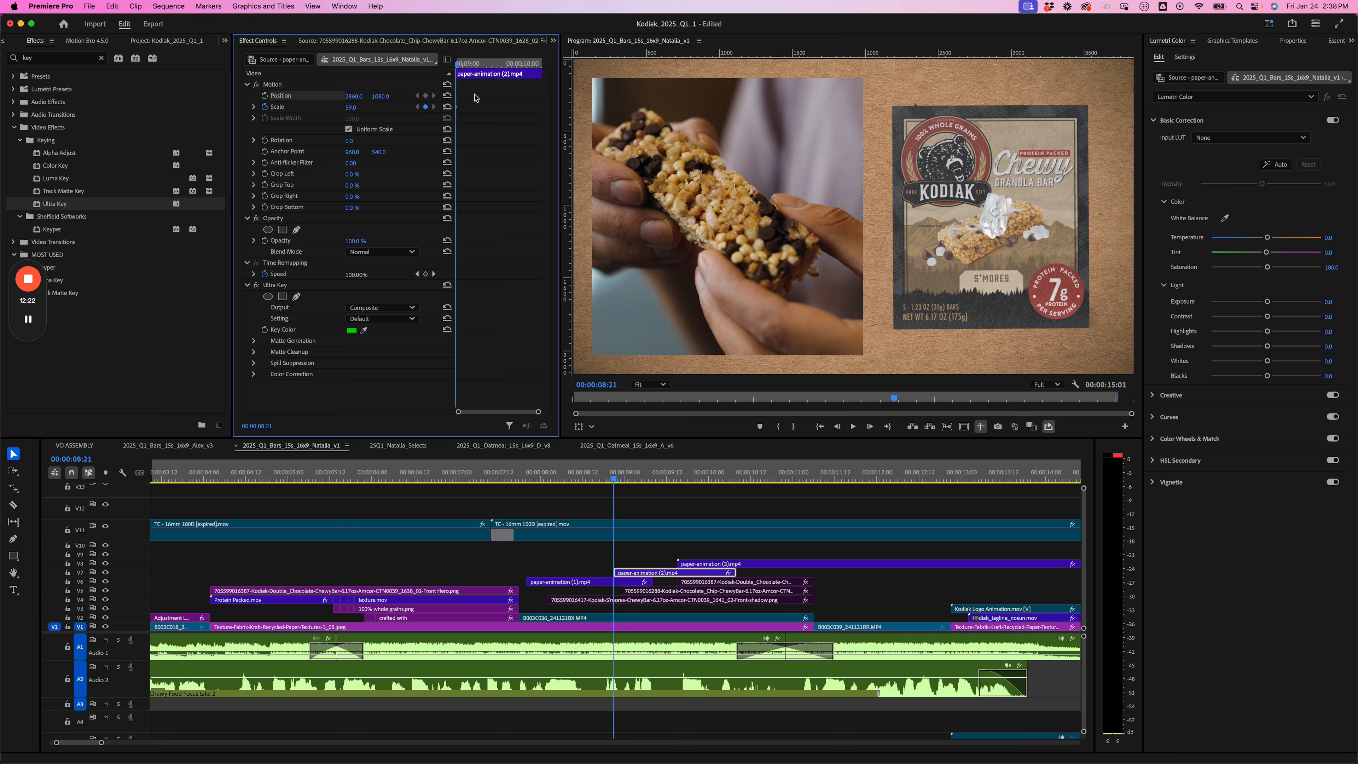
{"action": "key", "text": "super+z"}
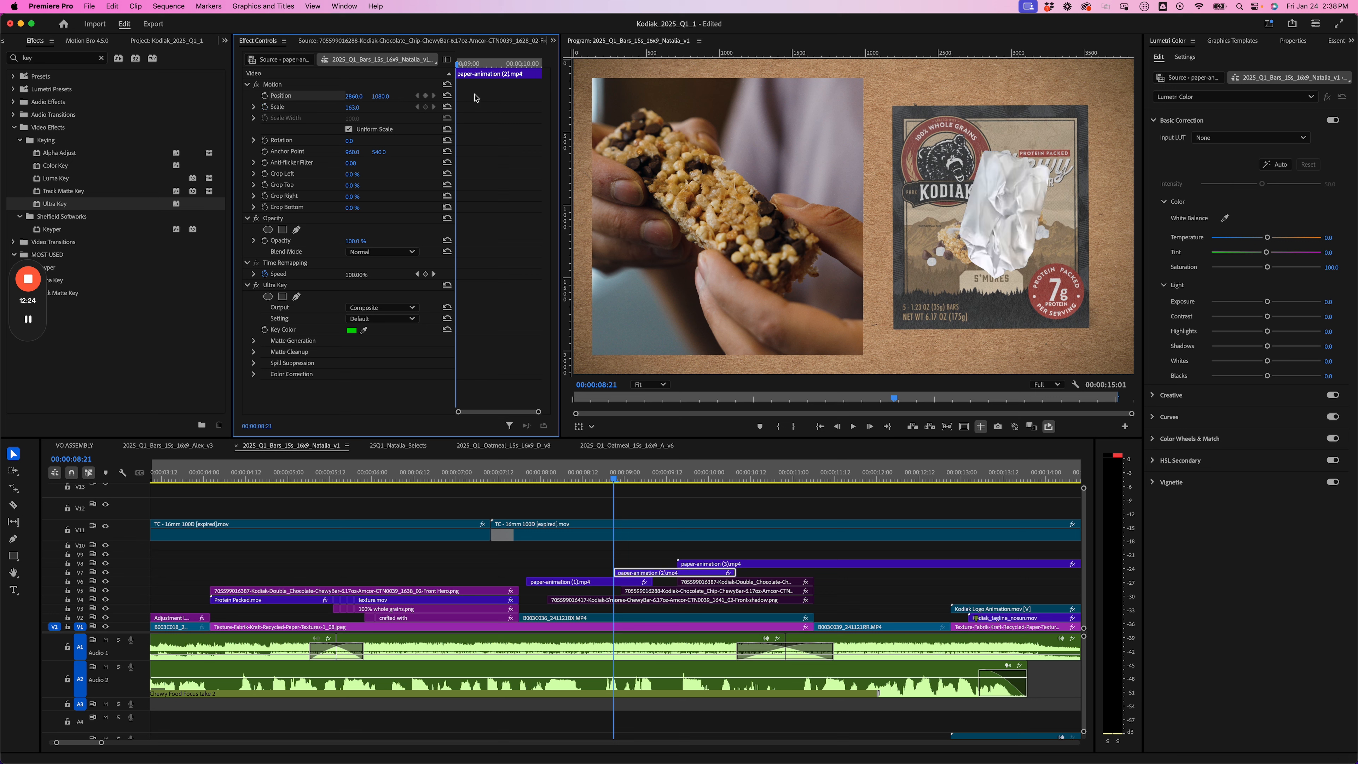
Keyframe paper-animation (2).mp4's current Position and Scale at 00:00:09:06, with scale 89 and position 2358.2, 1560.0 at 00:00:08:21
{"action": "left_click_drag", "start_coordinate": [475, 64], "coordinate": [477, 70]}
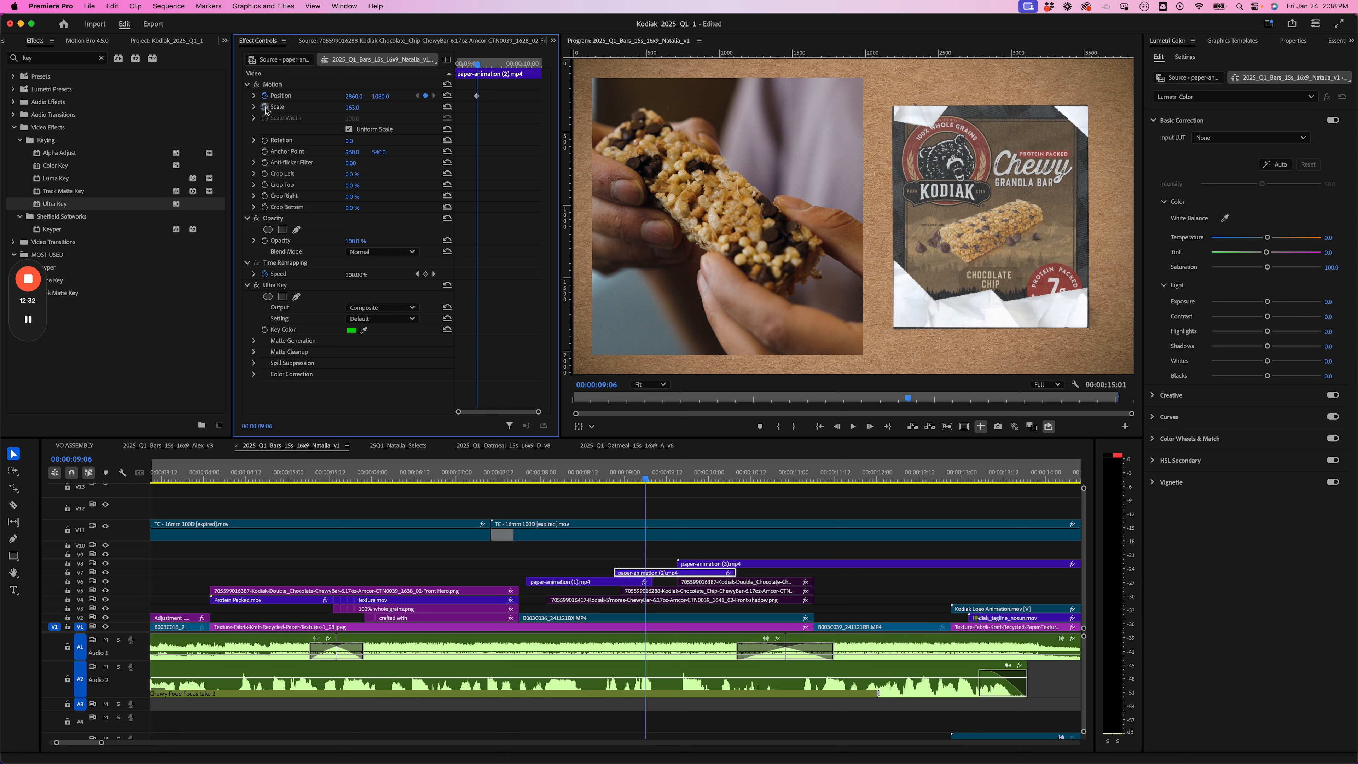
{"action": "left_click_drag", "start_coordinate": [476, 75], "coordinate": [458, 65]}
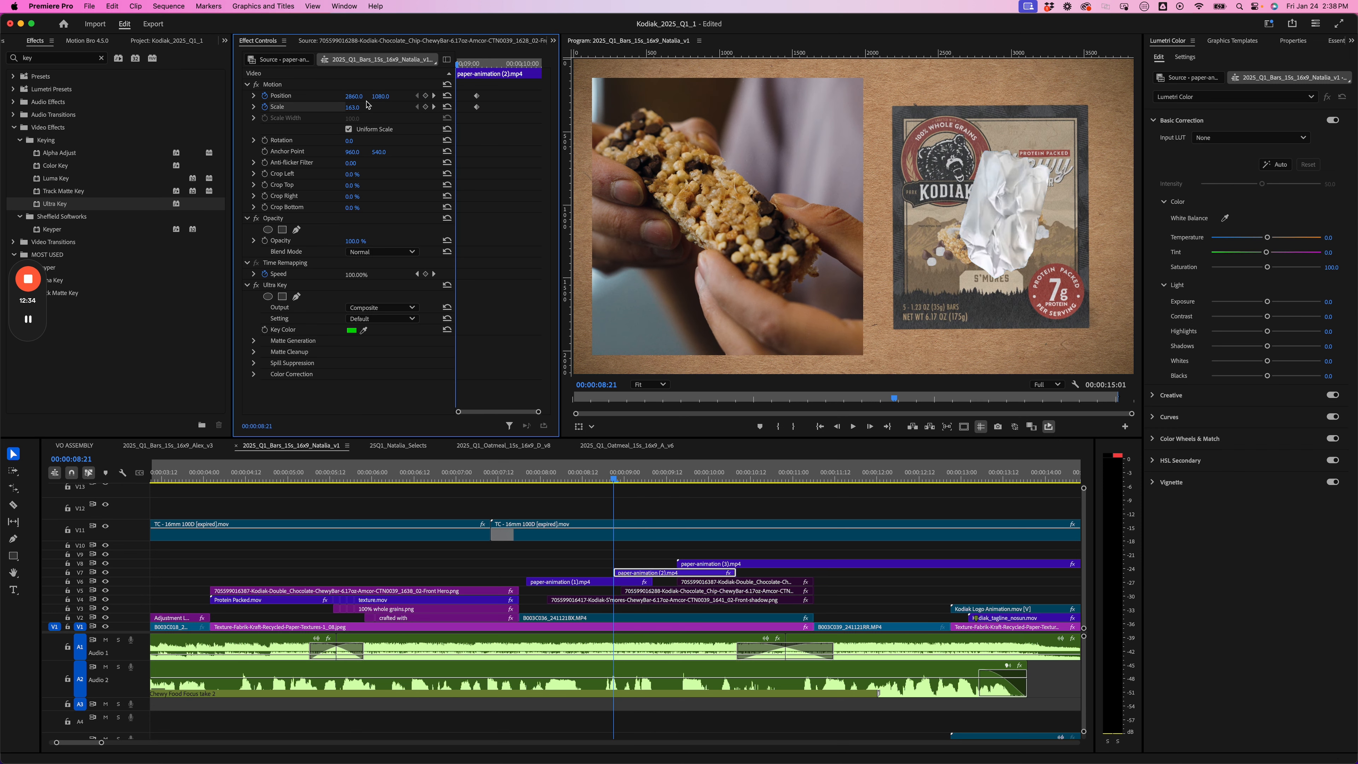
{"action": "left_click_drag", "start_coordinate": [352, 107], "coordinate": [366, 105]}
{"action": "left_click", "coordinate": [366, 88]}
{"action": "left_click_drag", "start_coordinate": [950, 181], "coordinate": [887, 249]}
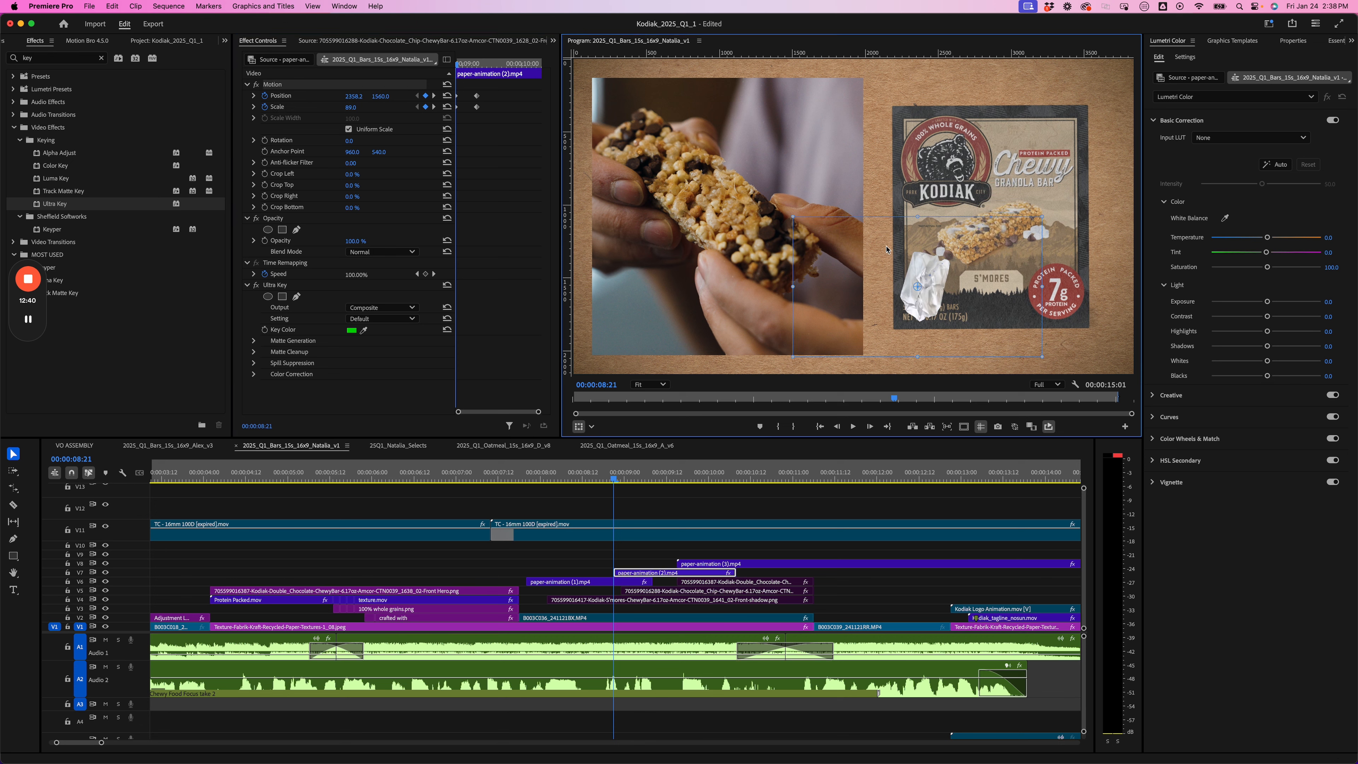
Step frame by frame through the start of paper-animation (2).mp4 to examine how the crumpled paper grows and moves
{"action": "key", "text": "Right"}
{"action": "key", "text": "Right"}
{"action": "key", "text": "Right"}
{"action": "key", "text": "Right"}
{"action": "key", "text": "Right"}
{"action": "key", "text": "Right"}
{"action": "key", "text": "Right"}
{"action": "key", "text": "Right"}
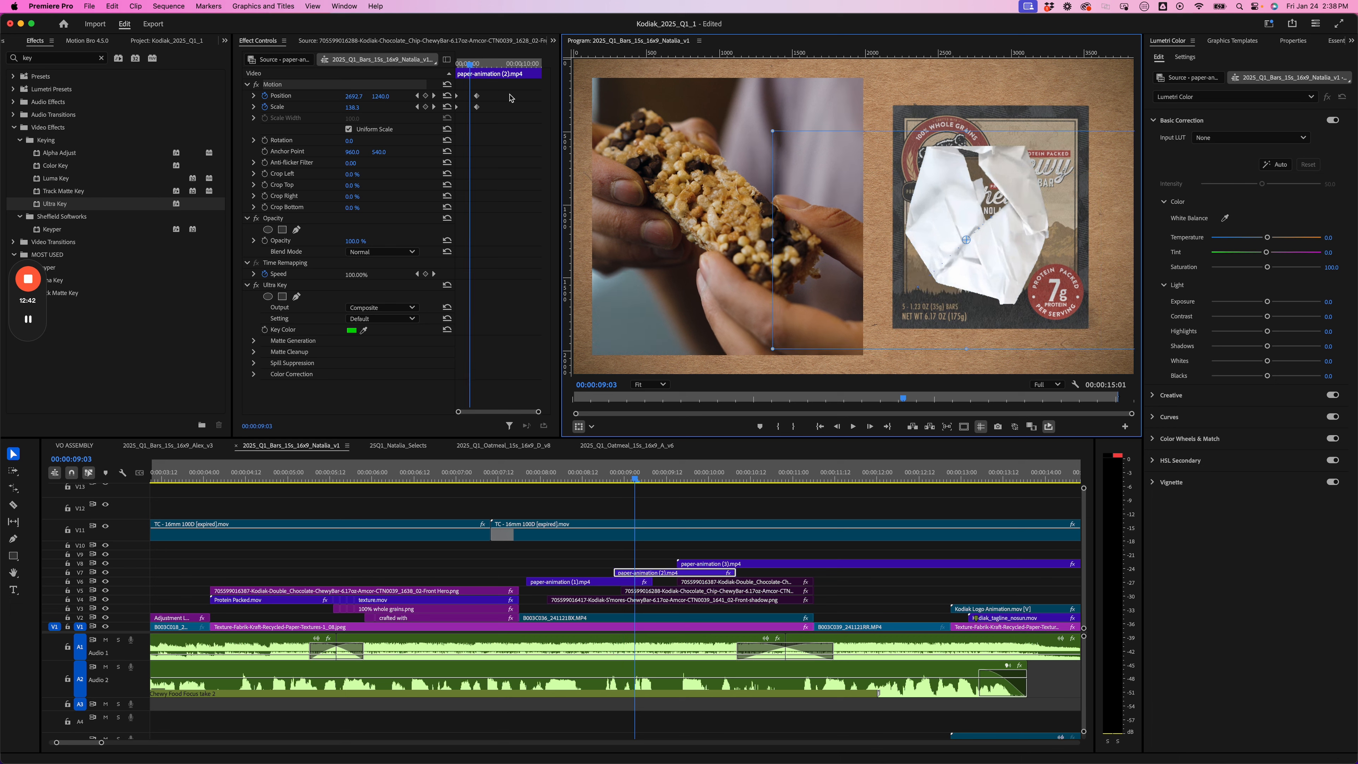
{"action": "key", "text": "Left"}
{"action": "key", "text": "Left"}
{"action": "key", "text": "Left"}
{"action": "key", "text": "Left"}
{"action": "key", "text": "Left"}
{"action": "key", "text": "Left"}
{"action": "key", "text": "Left"}
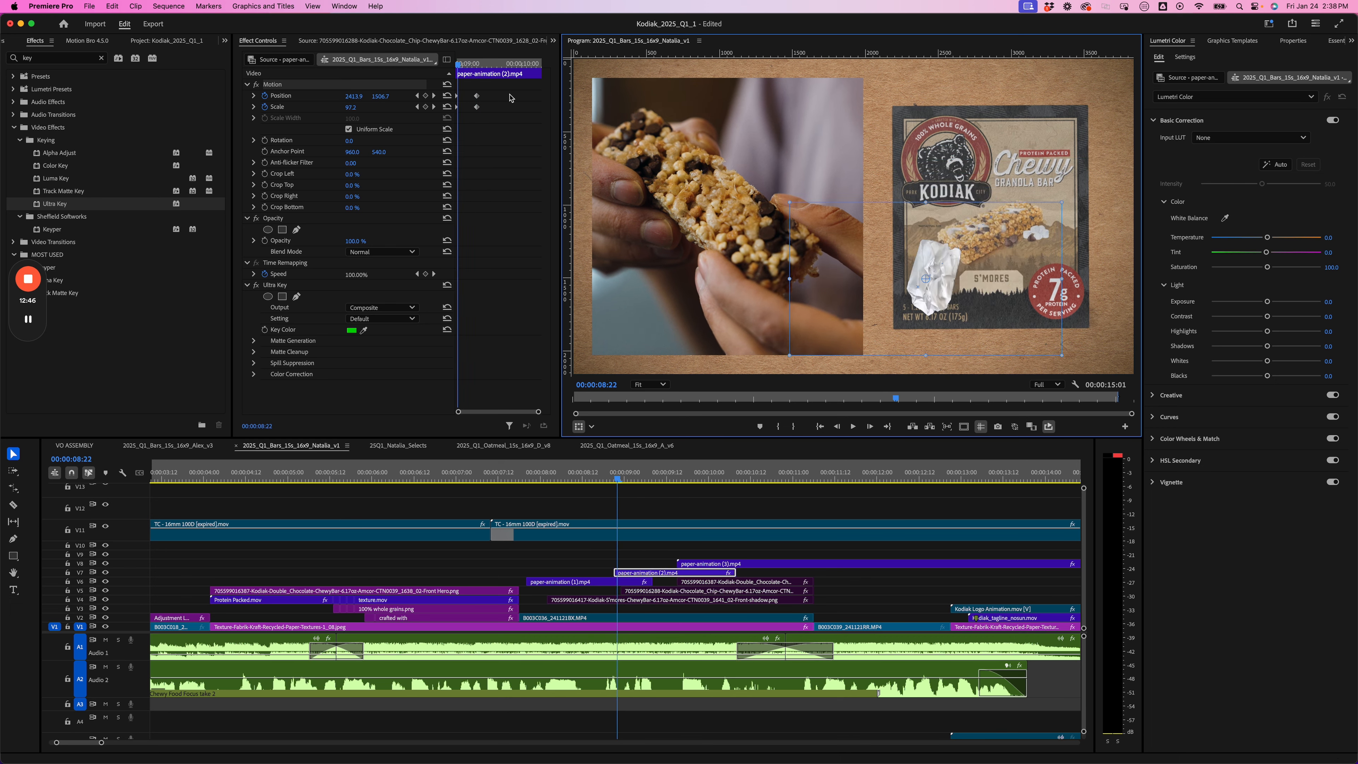
{"action": "key", "text": "Left"}
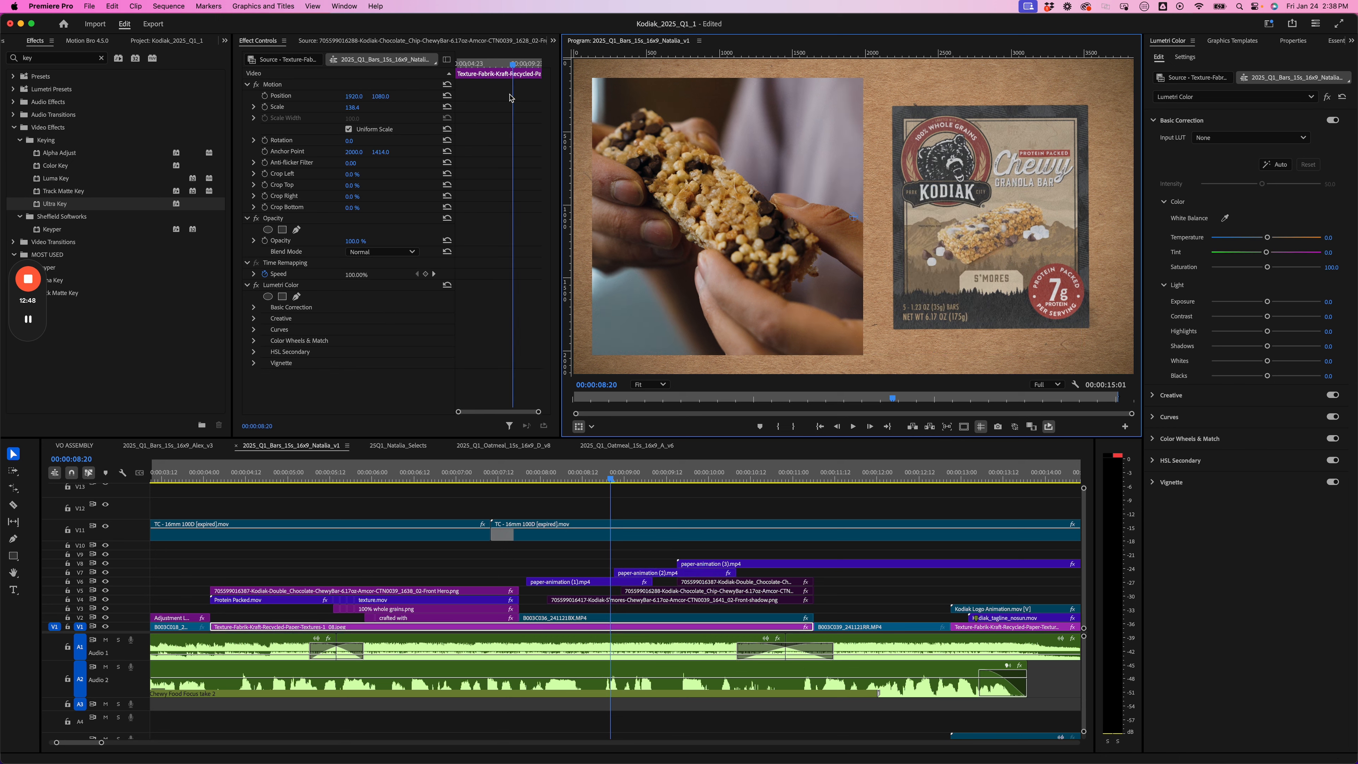
{"action": "key", "text": "Right"}
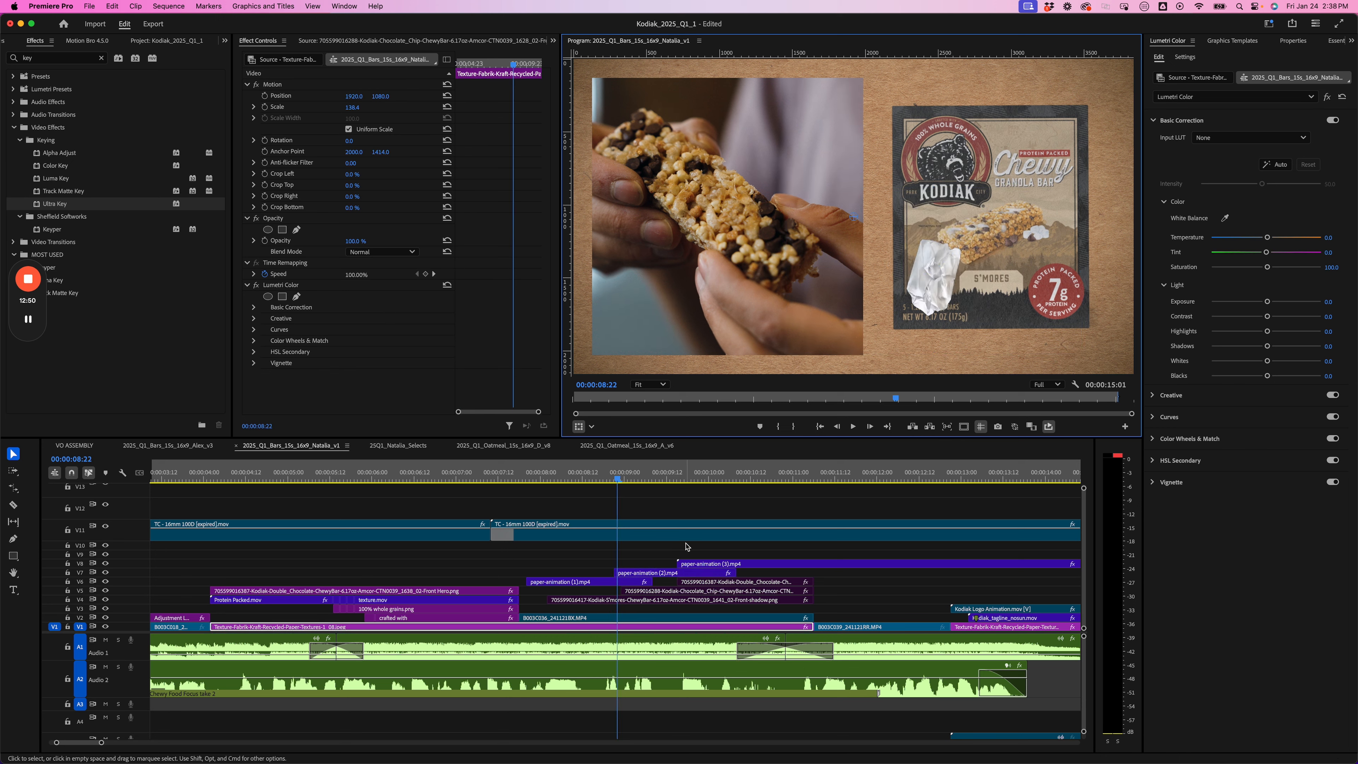
Add Position and Scale keyframes to paper-animation (2).mp4 at 00:00:08:23 and 00:00:09:04, keeping the interpolated values
{"action": "left_click", "coordinate": [690, 575]}
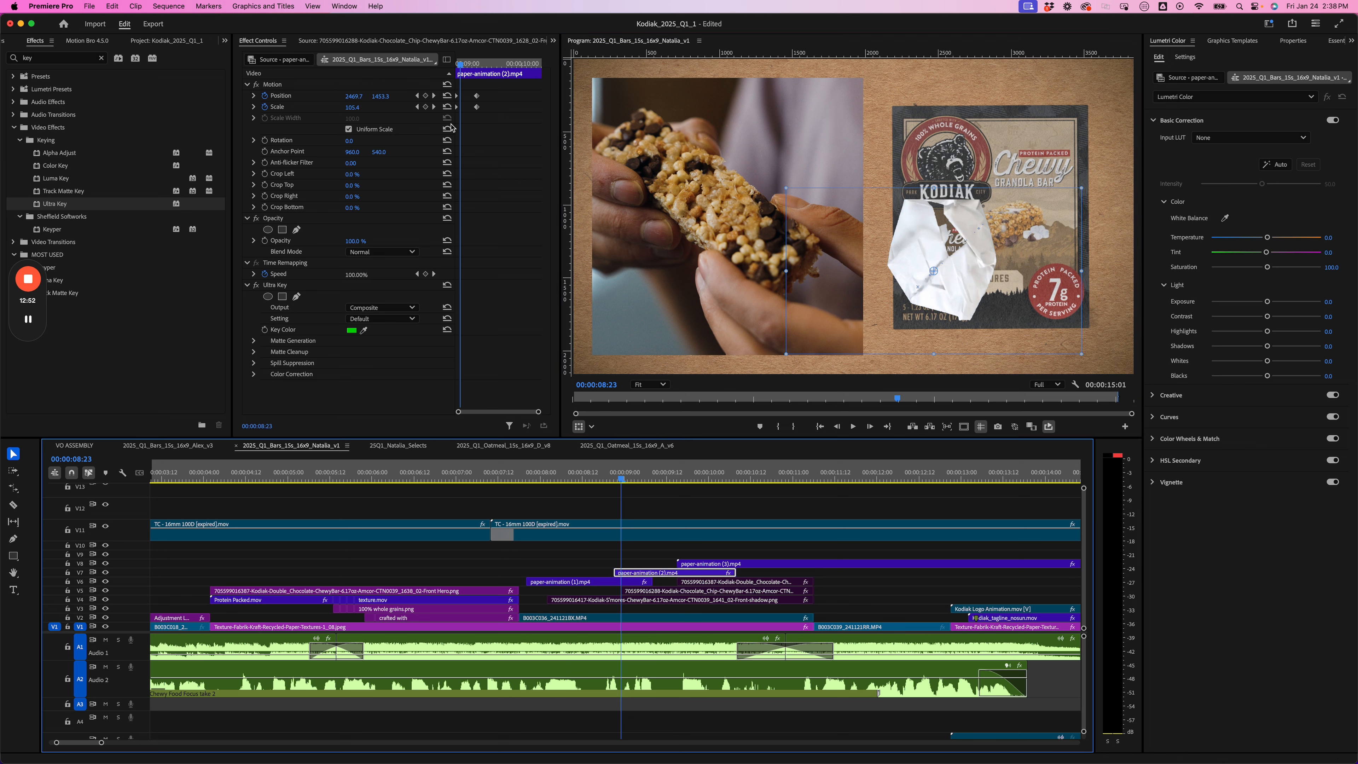
{"action": "key", "text": "Right"}
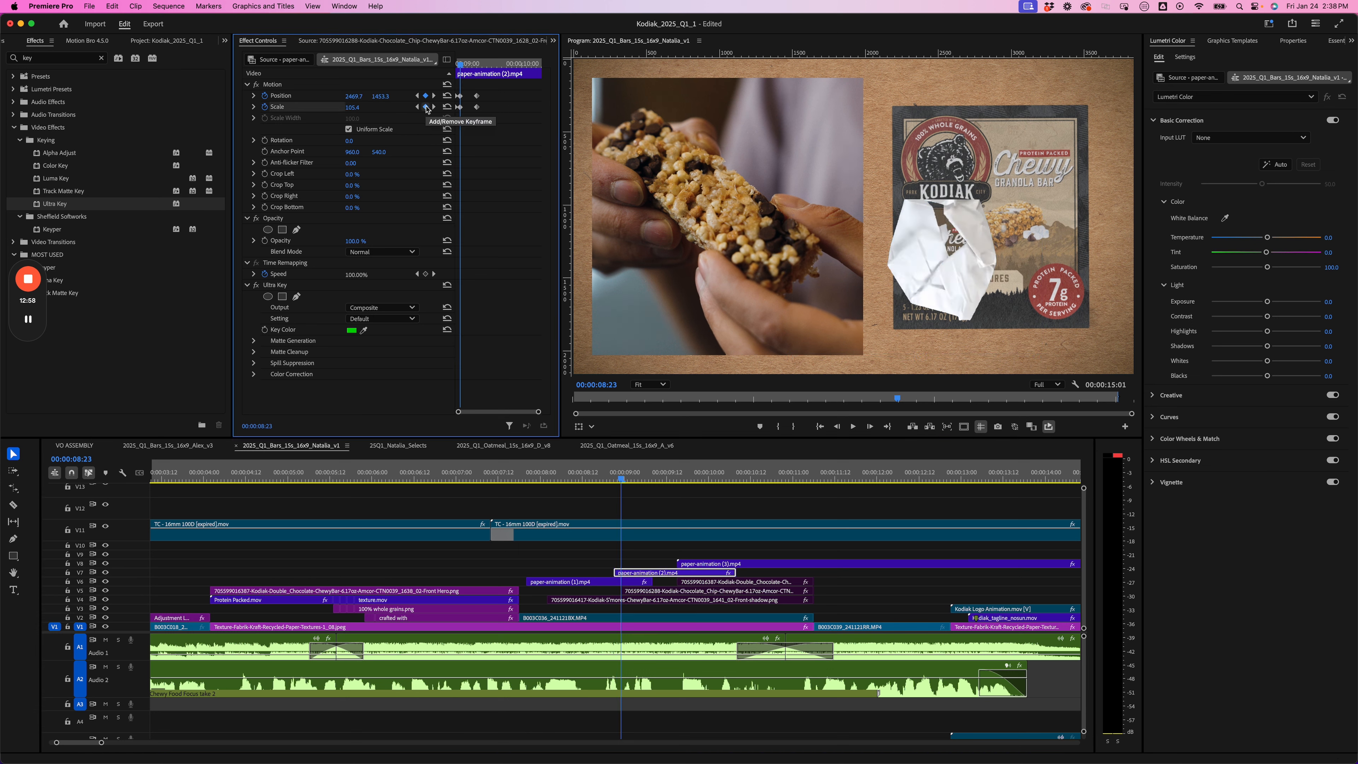
{"action": "key", "text": "Right"}
{"action": "key", "text": "Right"}
{"action": "key", "text": "Right"}
{"action": "key", "text": "Right"}
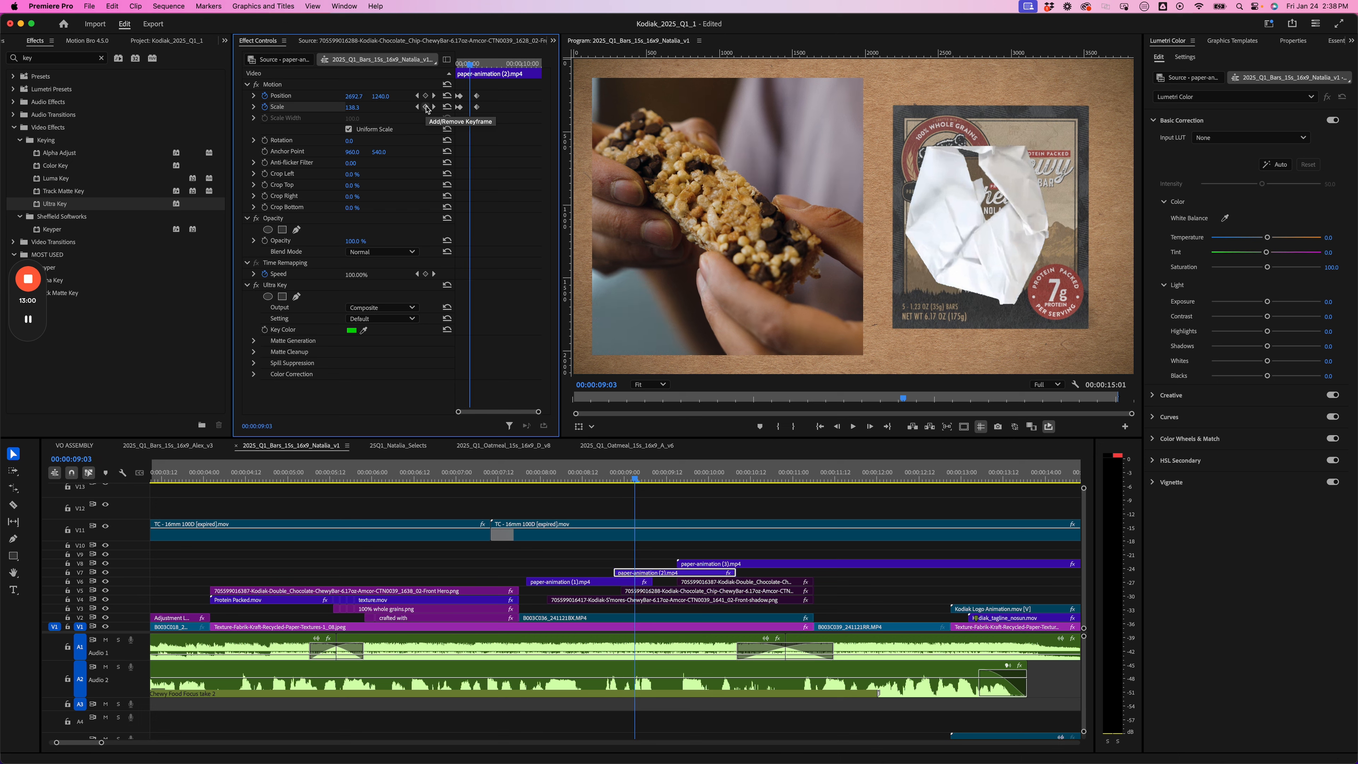
{"action": "key", "text": "Right"}
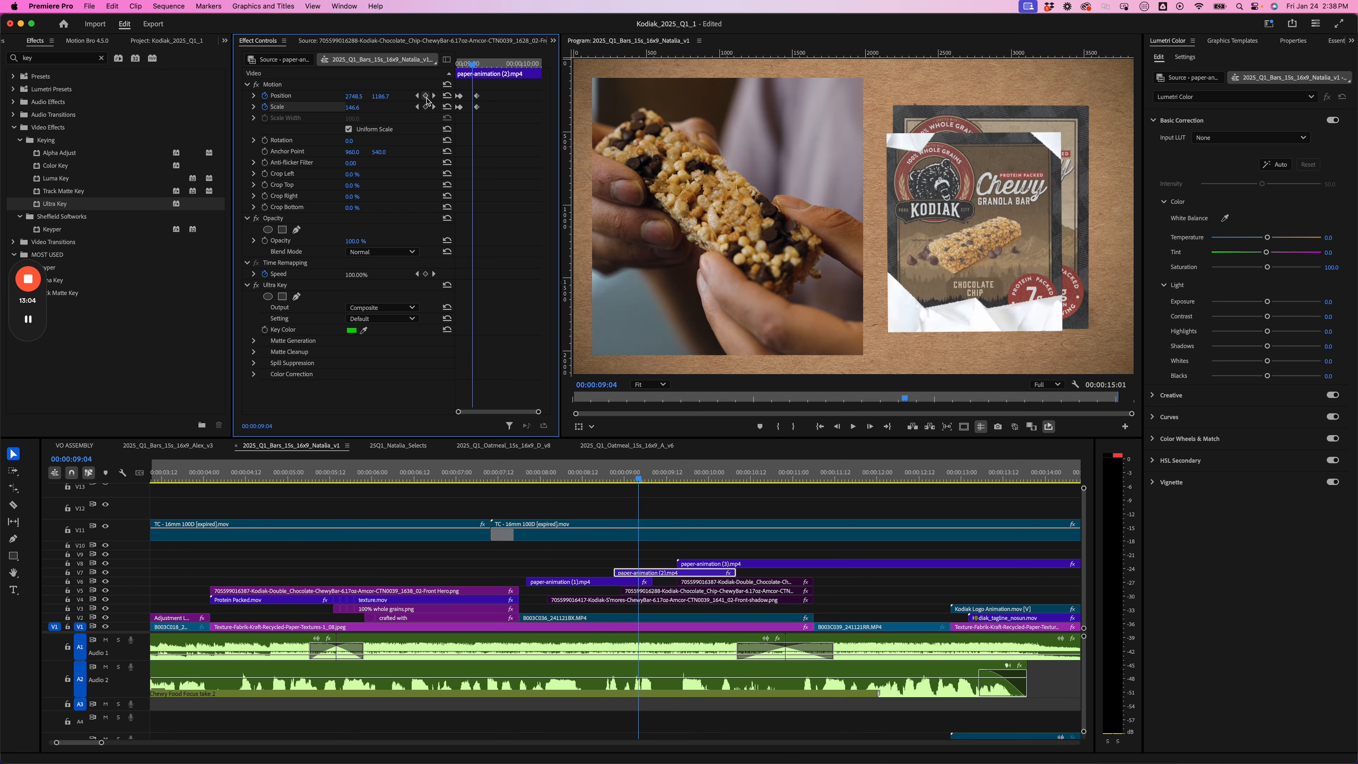
Move the final Position and Scale keyframes of paper-animation (2).mp4 to 00:00:09:08 and check the preceding frames
{"action": "left_click_drag", "start_coordinate": [477, 109], "coordinate": [490, 108]}
{"action": "left_click", "coordinate": [434, 107]}
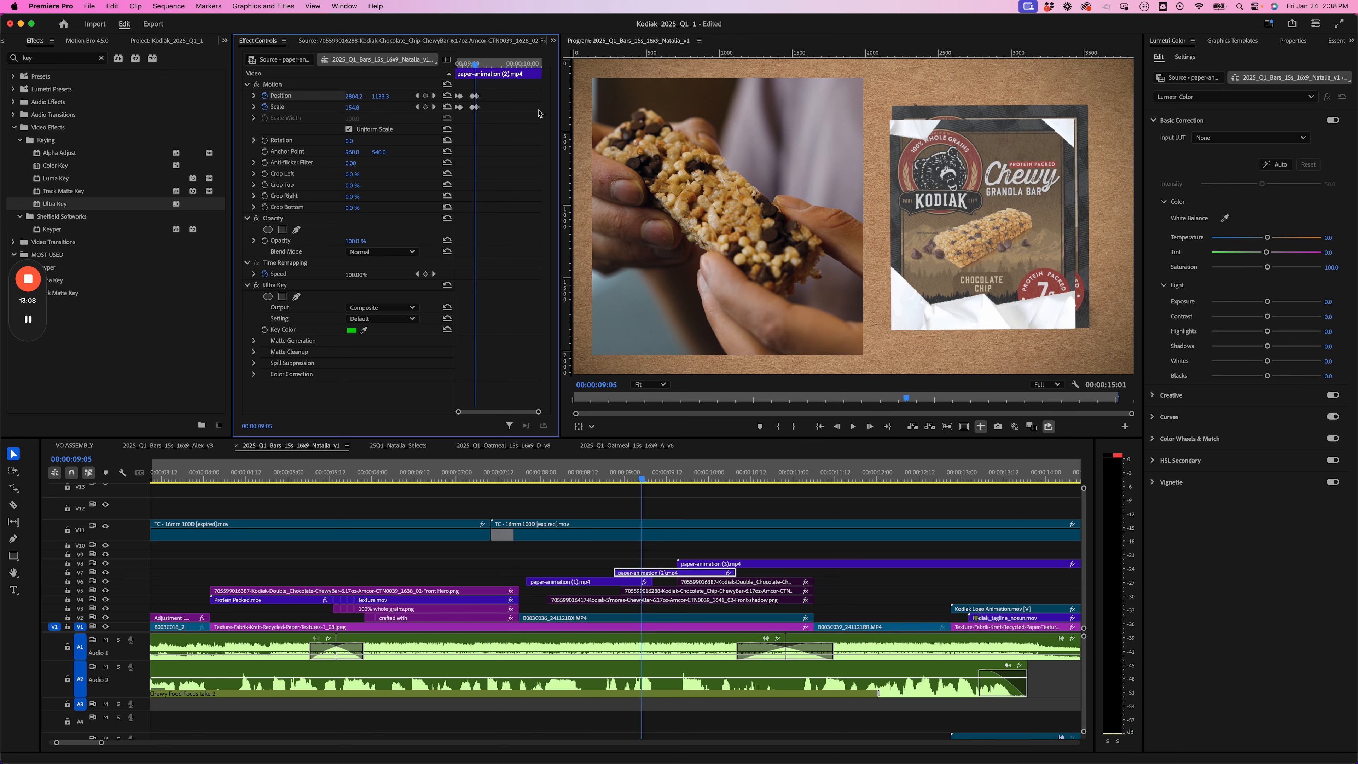
{"action": "key", "text": "Right"}
{"action": "left_click_drag", "start_coordinate": [505, 89], "coordinate": [484, 108]}
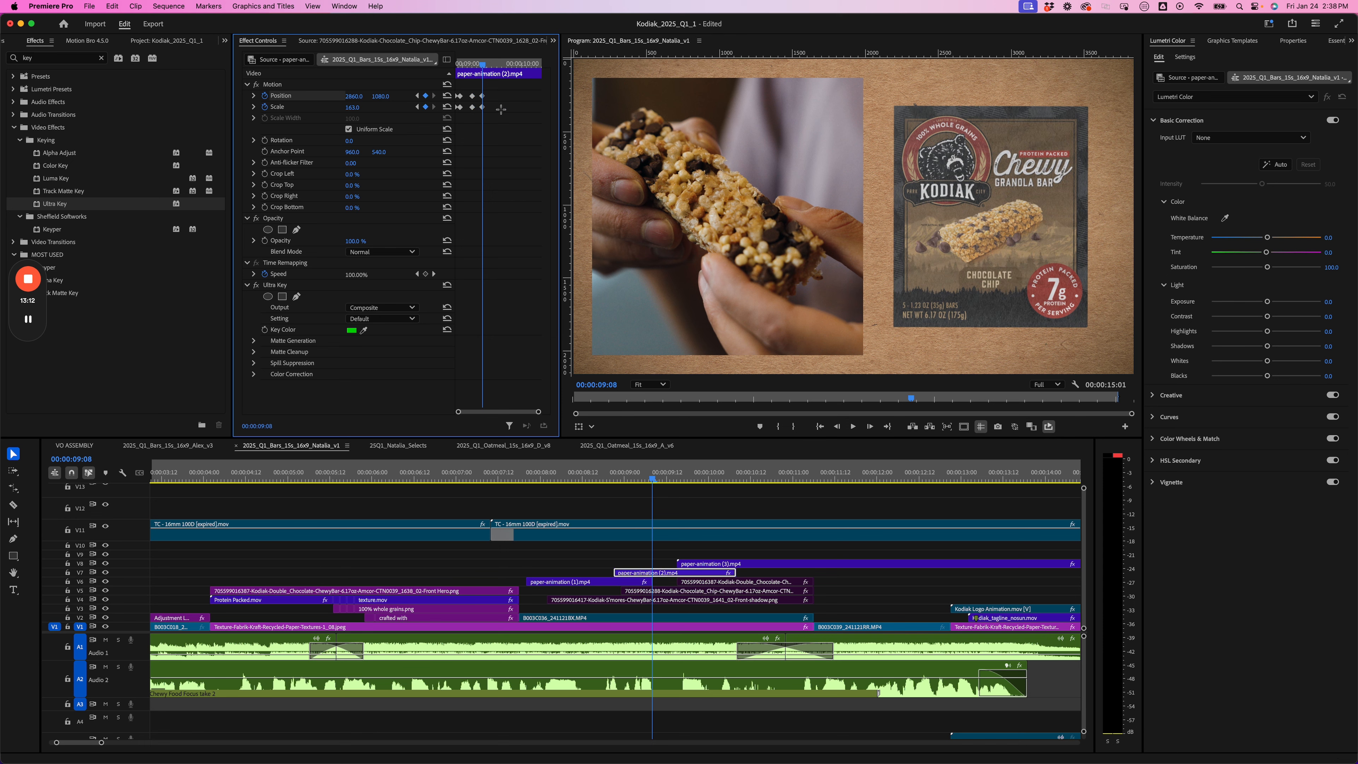
{"action": "key", "text": "Left"}
{"action": "key", "text": "Left"}
{"action": "key", "text": "Left"}
{"action": "key", "text": "Left"}
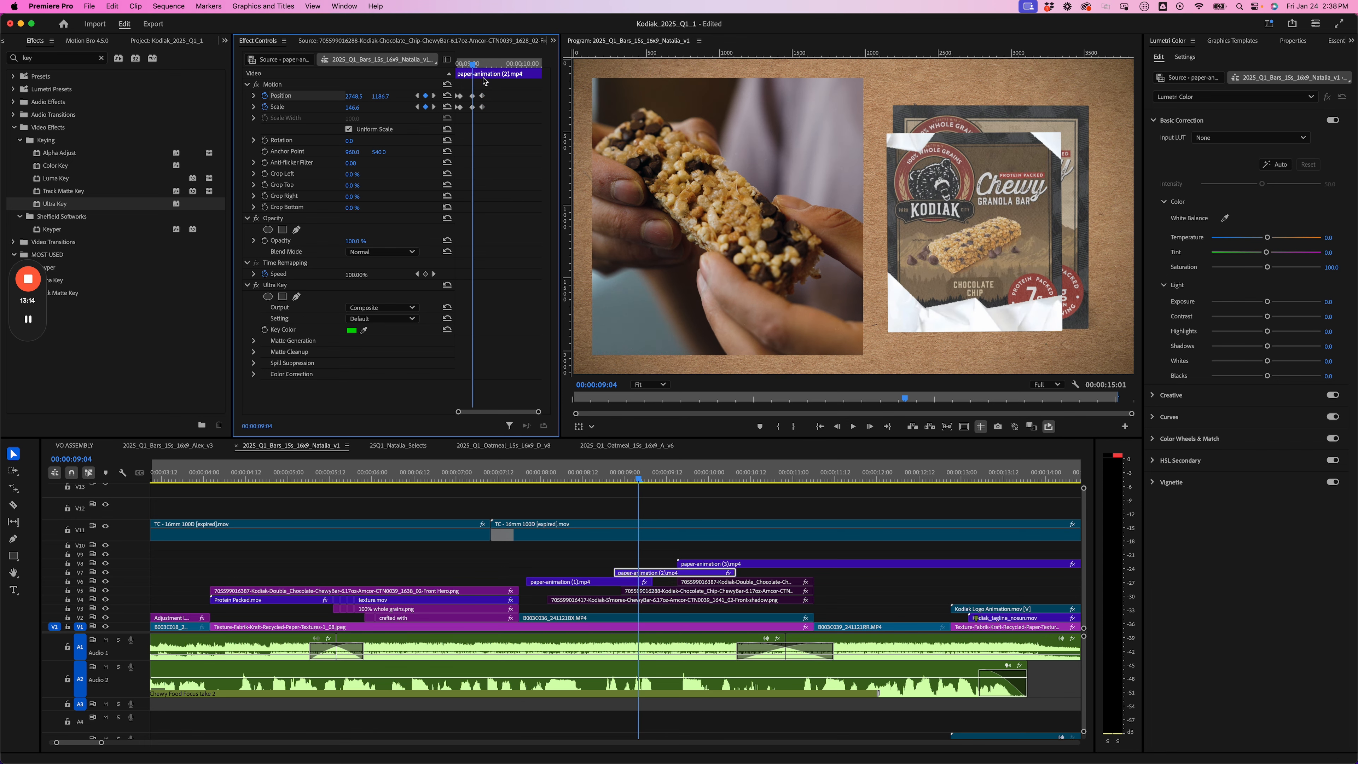
Set the temporal interpolation of all Position and Scale keyframes on paper-animation (2).mp4 to Hold
{"action": "key", "text": "Right"}
{"action": "left_click_drag", "start_coordinate": [498, 86], "coordinate": [456, 111]}
{"action": "right_click", "coordinate": [482, 108]}
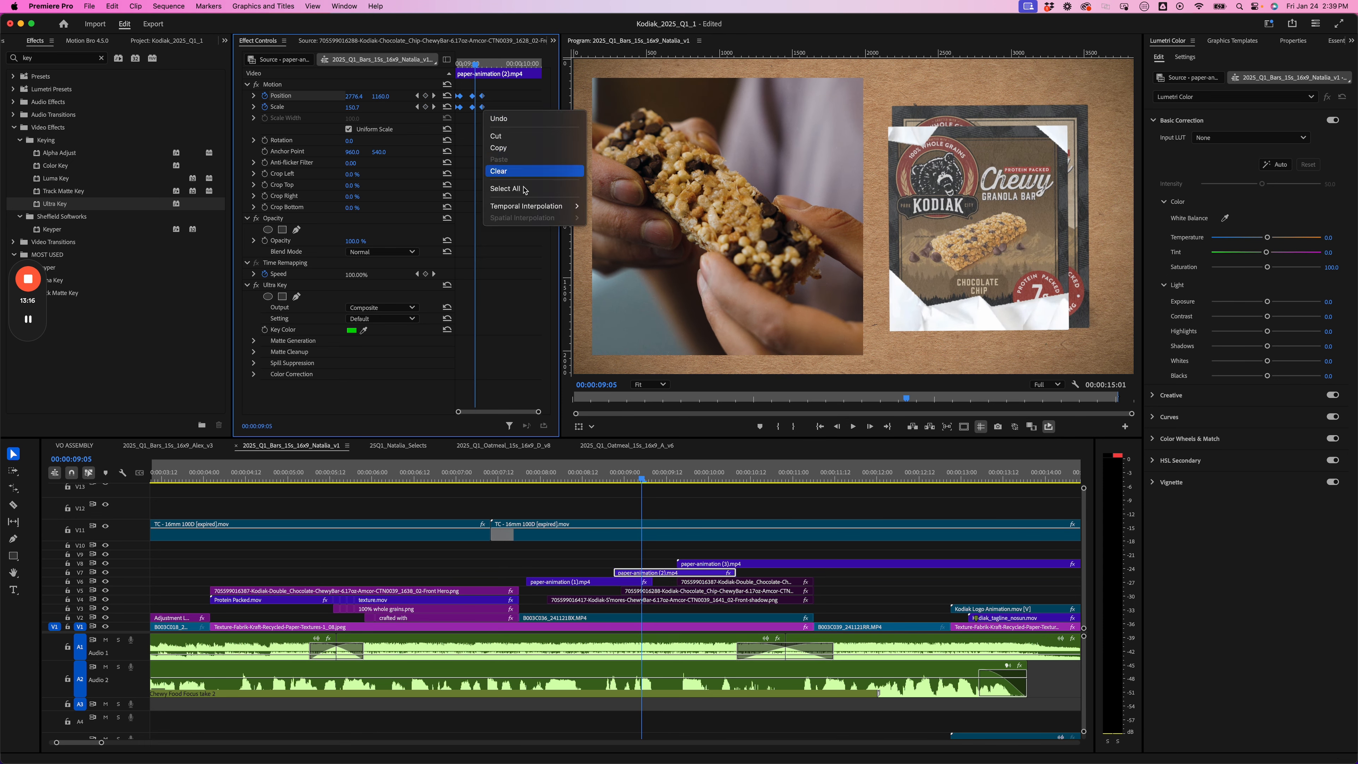
{"action": "mouse_move", "coordinate": [529, 206]}
{"action": "left_click", "coordinate": [650, 253]}
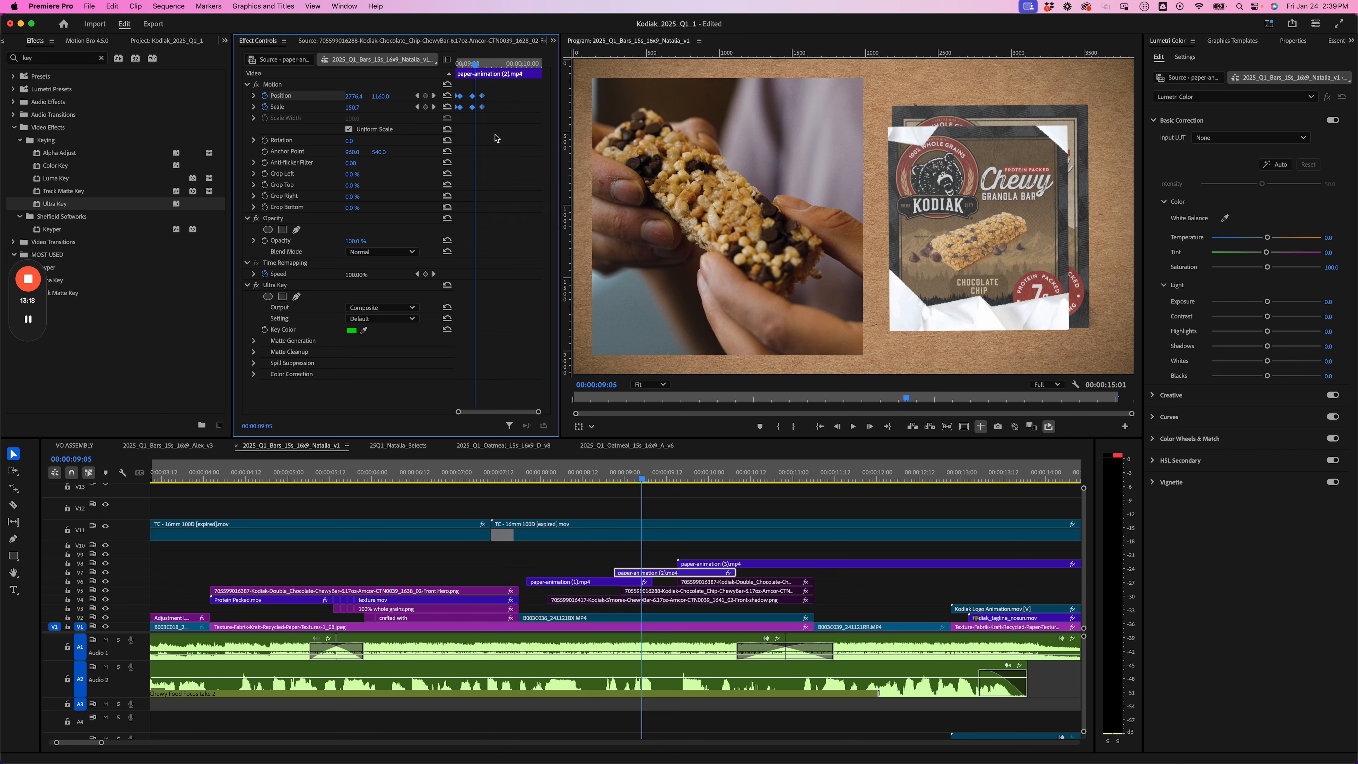
Play the Chocolate Chip unfold from the clip's start and scrub back through its stepped motion
{"action": "left_click_drag", "start_coordinate": [481, 63], "coordinate": [443, 70]}
{"action": "key", "text": "space"}
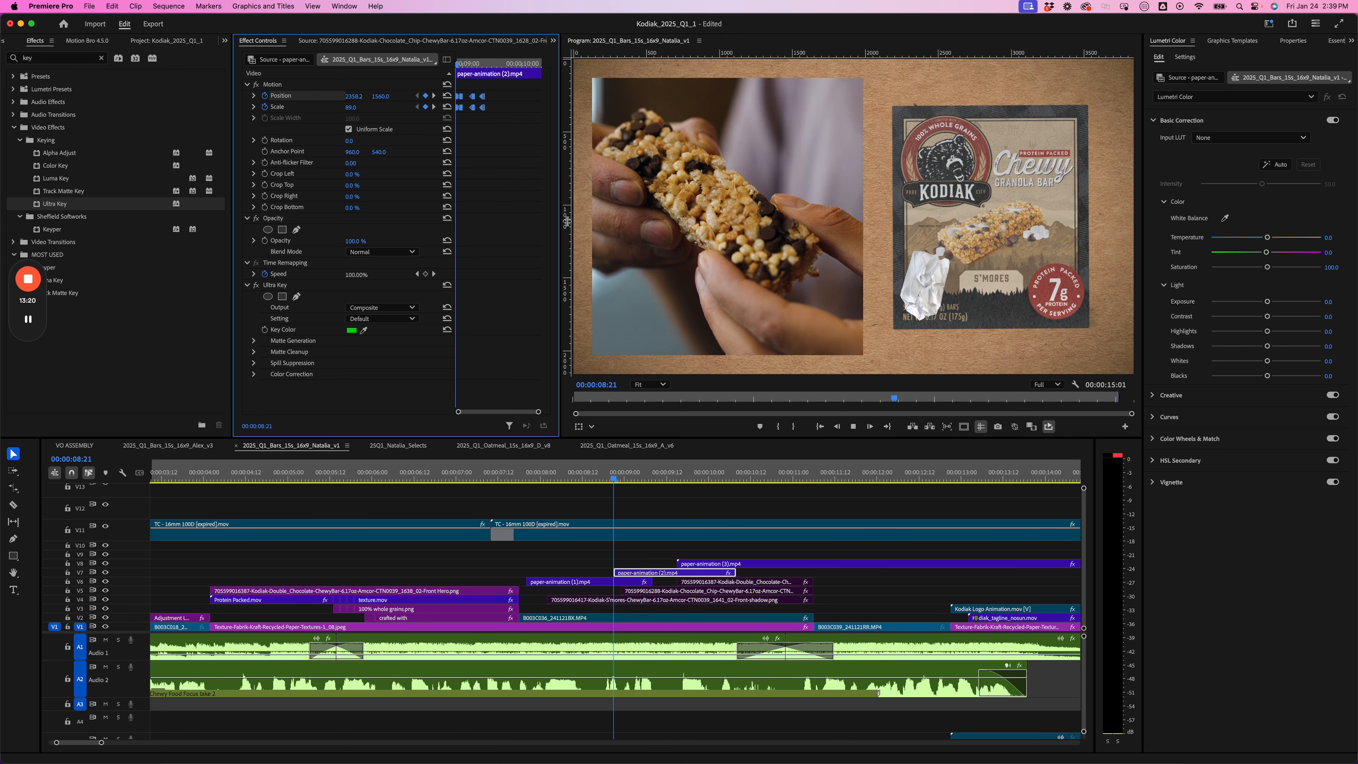
{"action": "key", "text": "space"}
{"action": "left_click", "coordinate": [672, 576]}
{"action": "left_click_drag", "start_coordinate": [676, 476], "coordinate": [627, 476]}
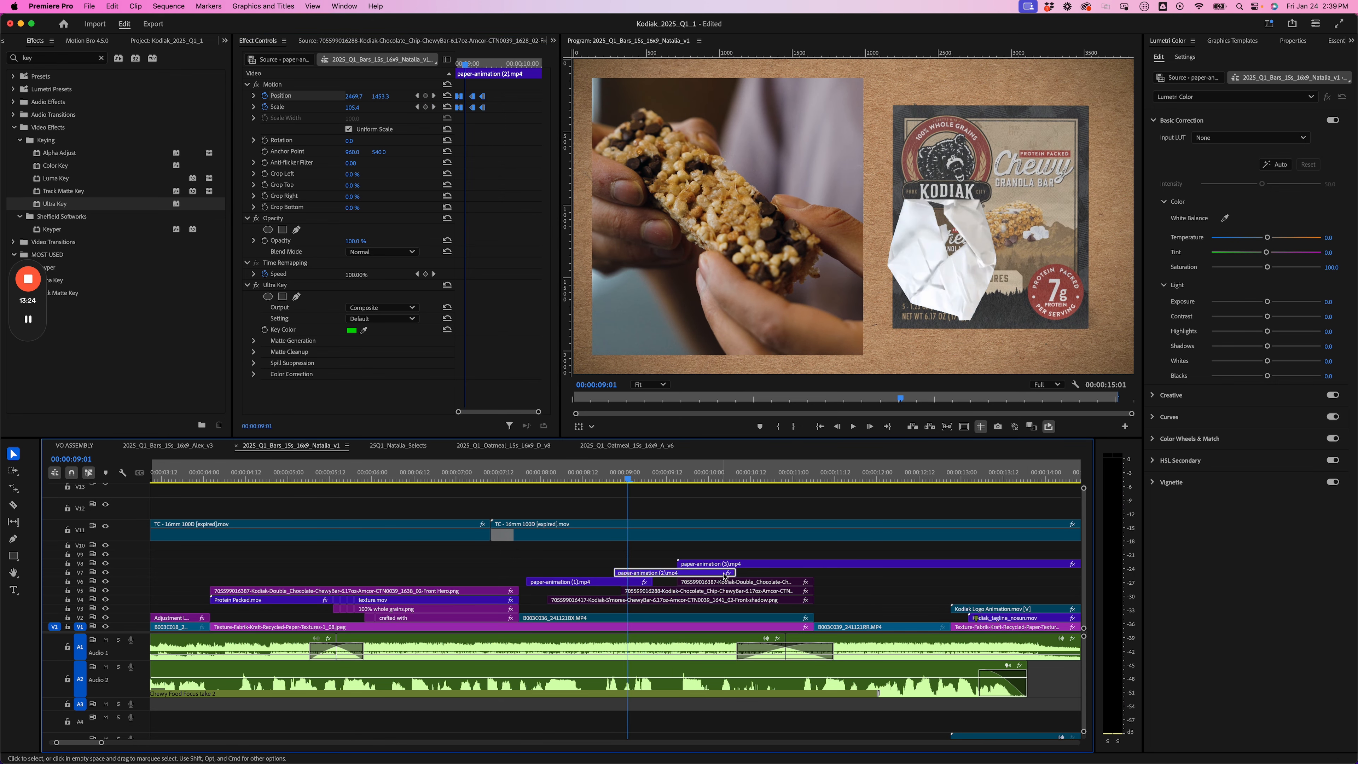
Disable paper-animation (3).mp4 and play the S'mores to Chocolate Chip transition
{"action": "left_click", "coordinate": [736, 565]}
{"action": "key", "text": "shift+super+e"}
{"action": "left_click", "coordinate": [577, 473]}
{"action": "key", "text": "space"}
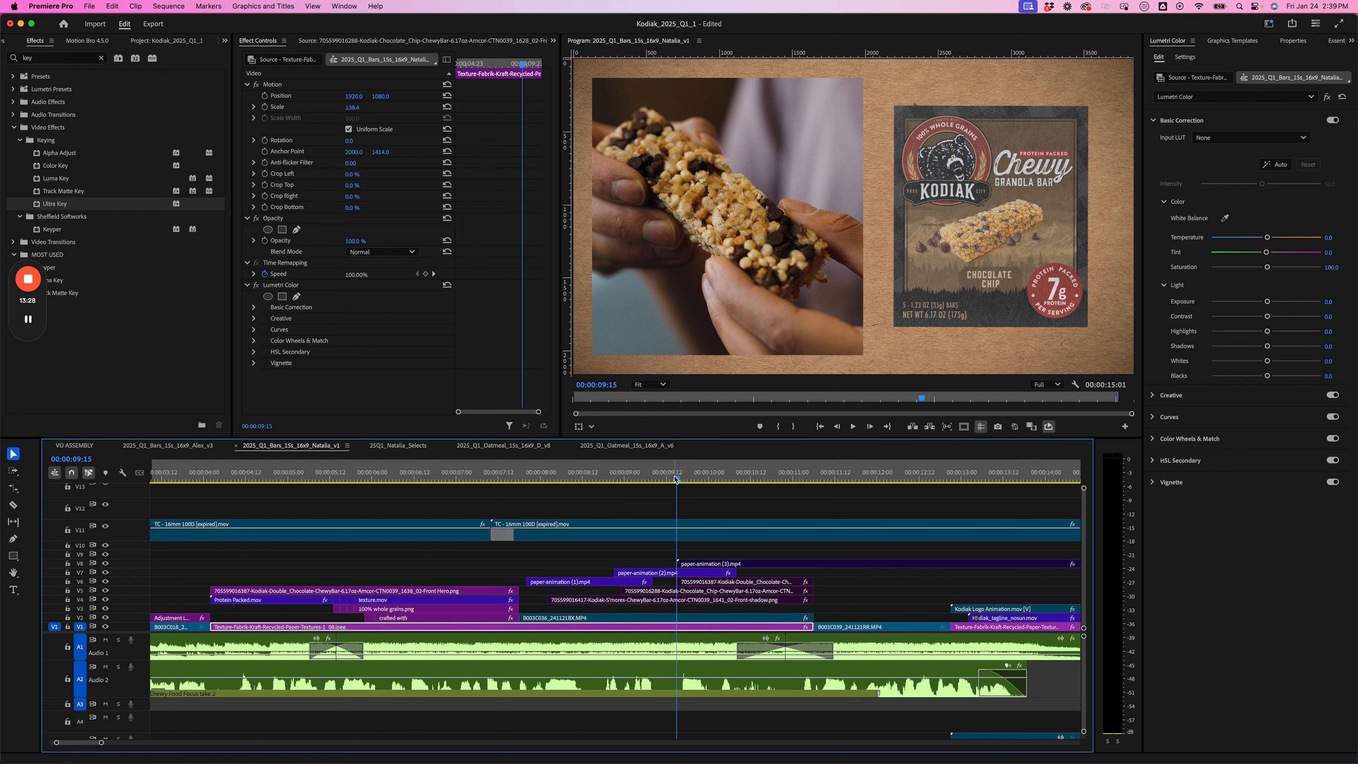
{"action": "key", "text": "j"}
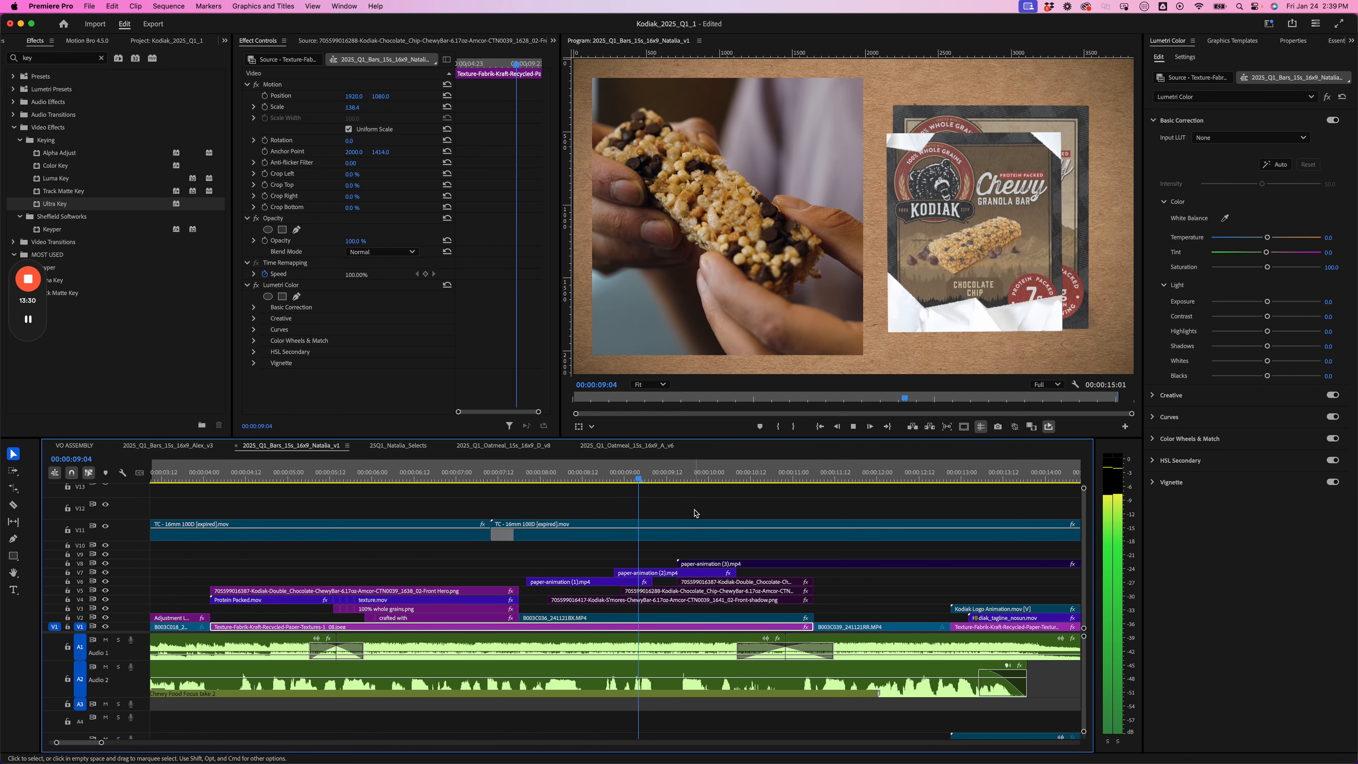
{"action": "left_click", "coordinate": [578, 480]}
{"action": "left_click_drag", "start_coordinate": [578, 480], "coordinate": [624, 477]}
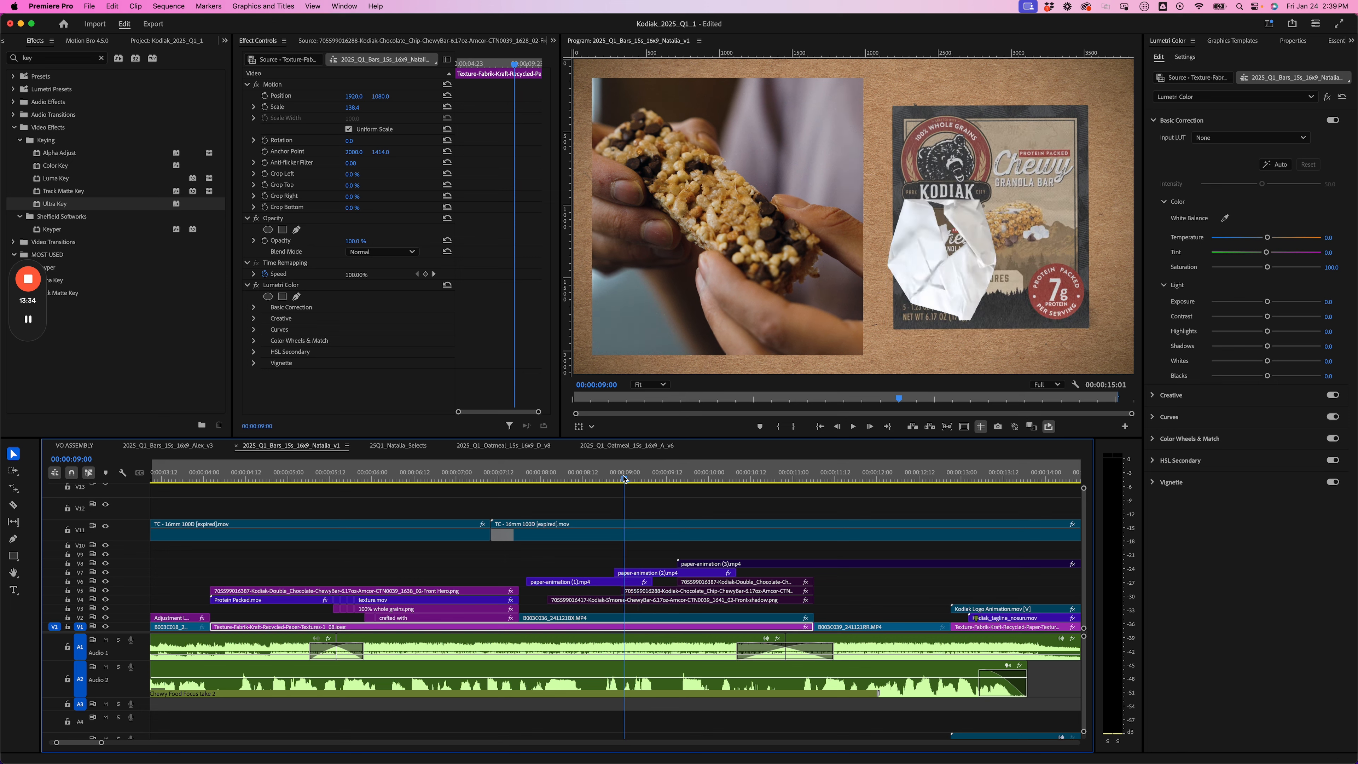
Move the second pair of Position and Scale keyframes on paper-animation (2).mp4 to 00:00:09:00
{"action": "left_click", "coordinate": [648, 572]}
{"action": "left_click", "coordinate": [461, 108]}
{"action": "left_click_drag", "start_coordinate": [467, 88], "coordinate": [458, 114]}
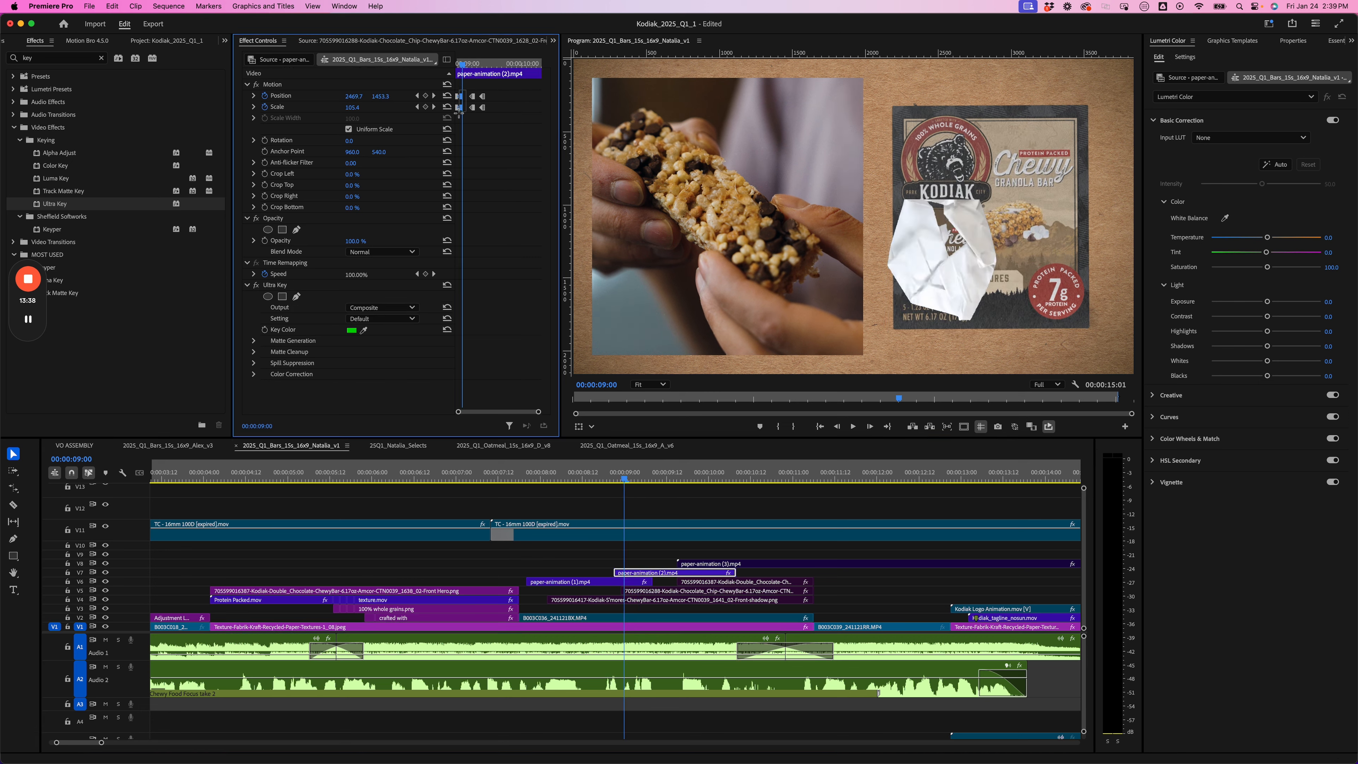
{"action": "key", "text": "="}
{"action": "key", "text": "="}
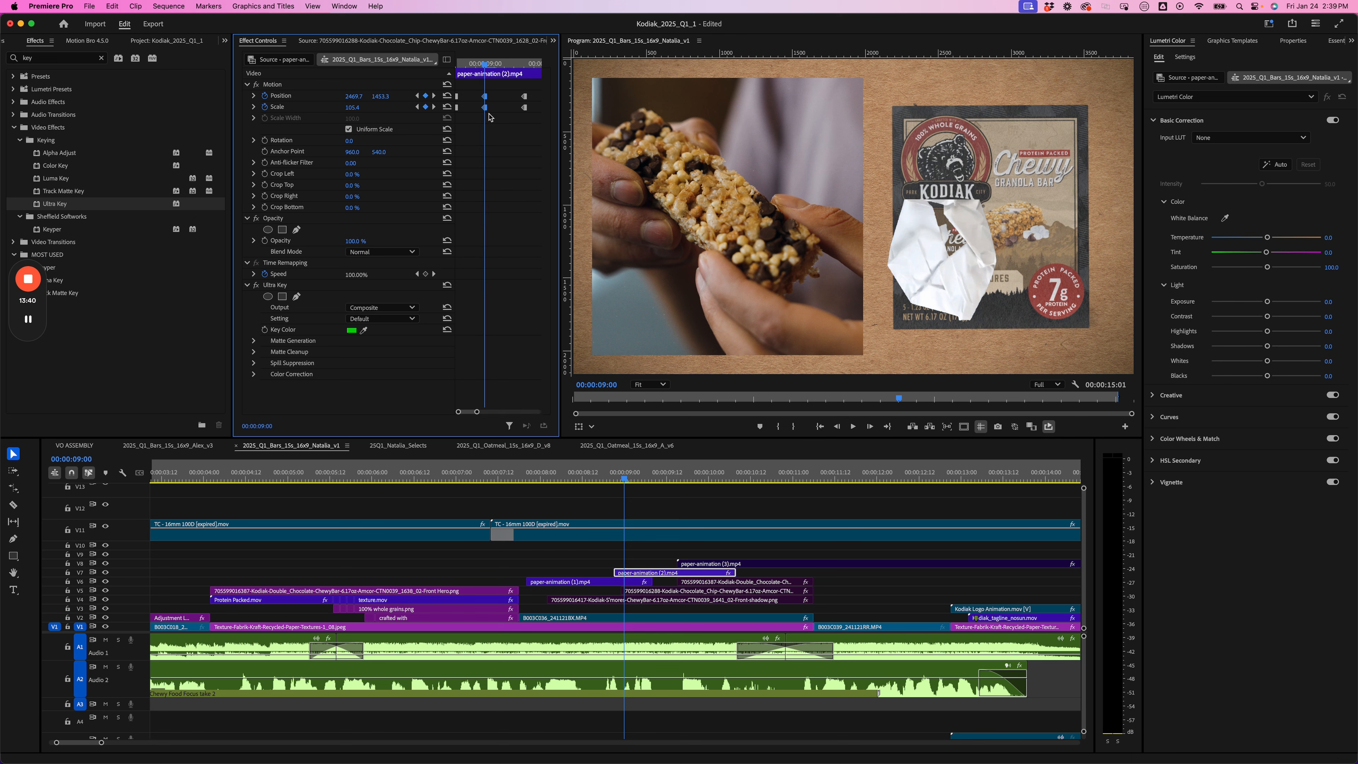
{"action": "key", "text": "minus"}
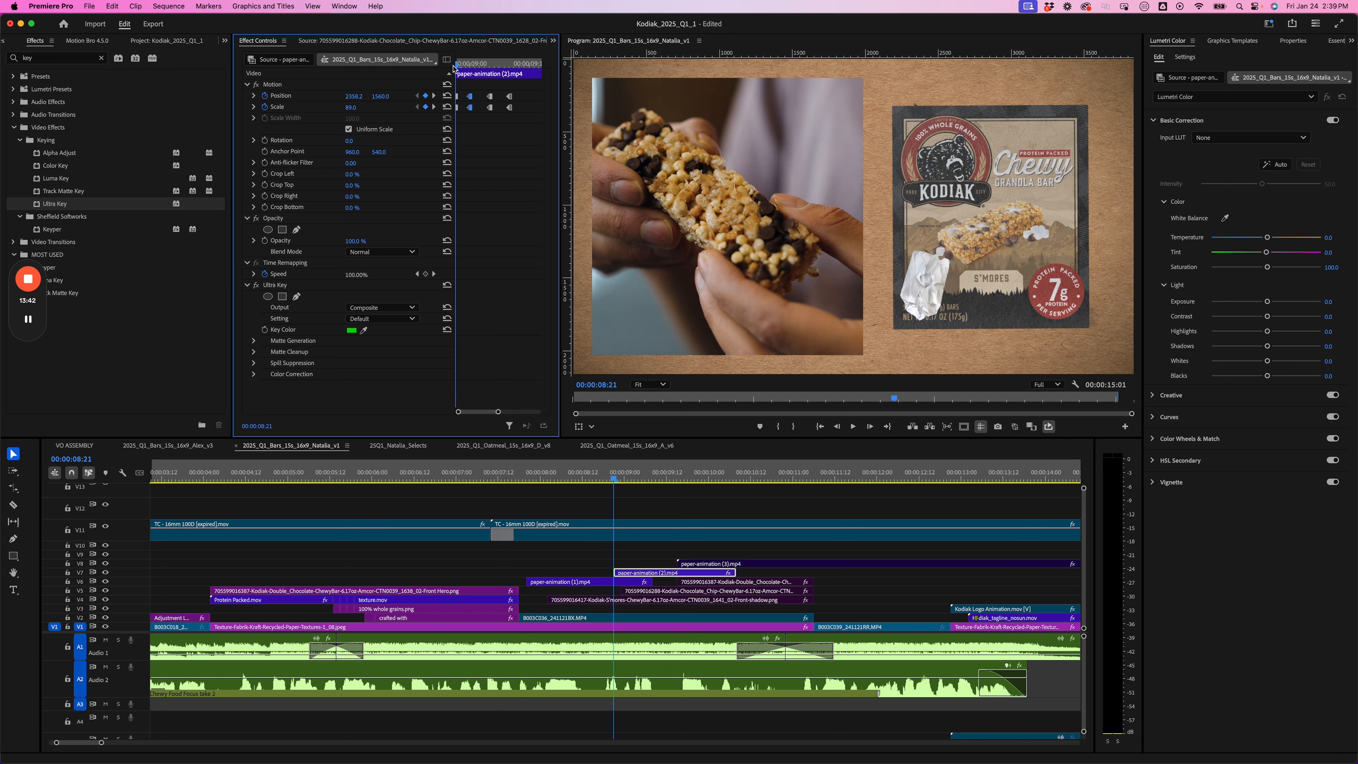
Step through the retimed Chocolate Chip unfold frame by frame from 00:00:09:04 to 00:00:09:09
{"action": "left_click_drag", "start_coordinate": [470, 67], "coordinate": [488, 68]}
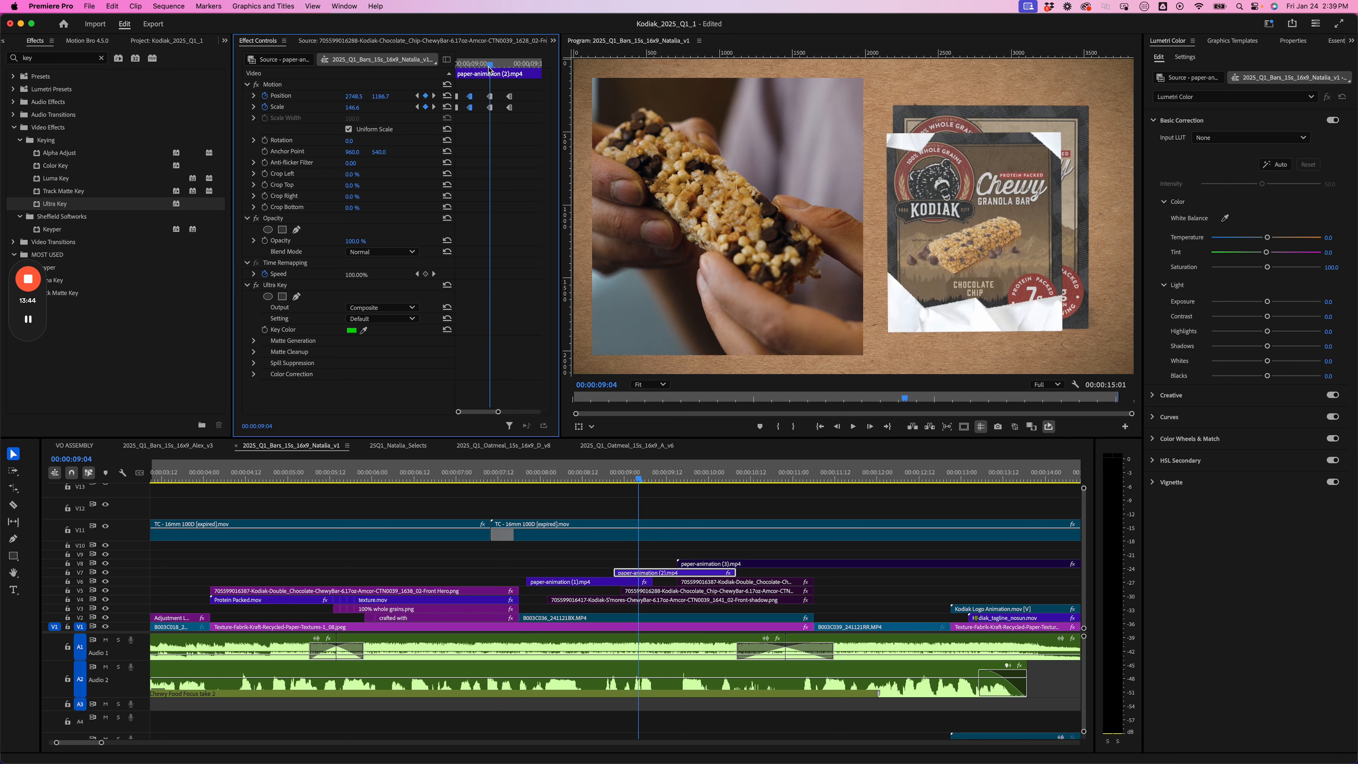
{"action": "key", "text": "Right"}
{"action": "key", "text": "Right"}
{"action": "key", "text": "Right"}
{"action": "key", "text": "Right"}
{"action": "key", "text": "Right"}
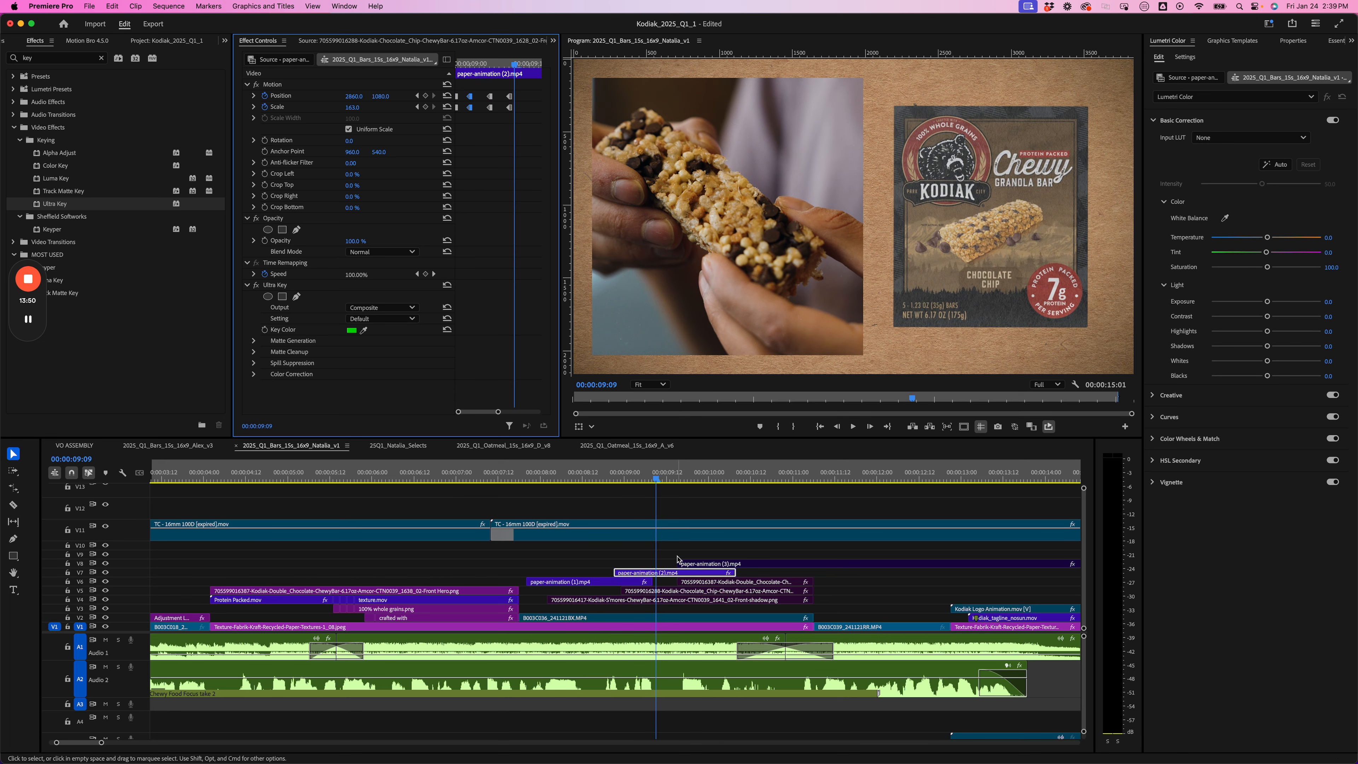
Reduce paper-animation (1).mp4 to a Scale of 152 and move the S'mores box up and left to Position 2780.0, 858.5
{"action": "left_click_drag", "start_coordinate": [514, 69], "coordinate": [511, 70]}
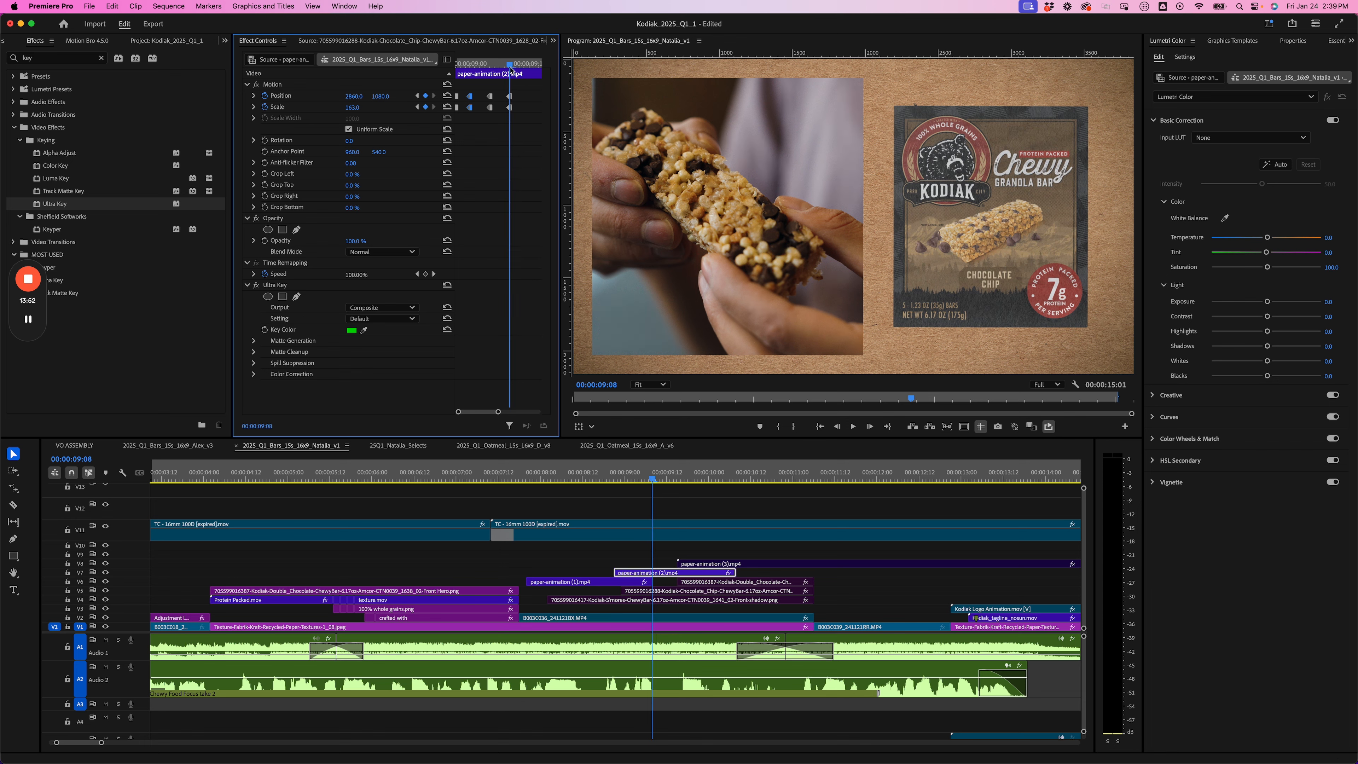
{"action": "left_click_drag", "start_coordinate": [651, 466], "coordinate": [614, 471]}
{"action": "left_click", "coordinate": [609, 581]}
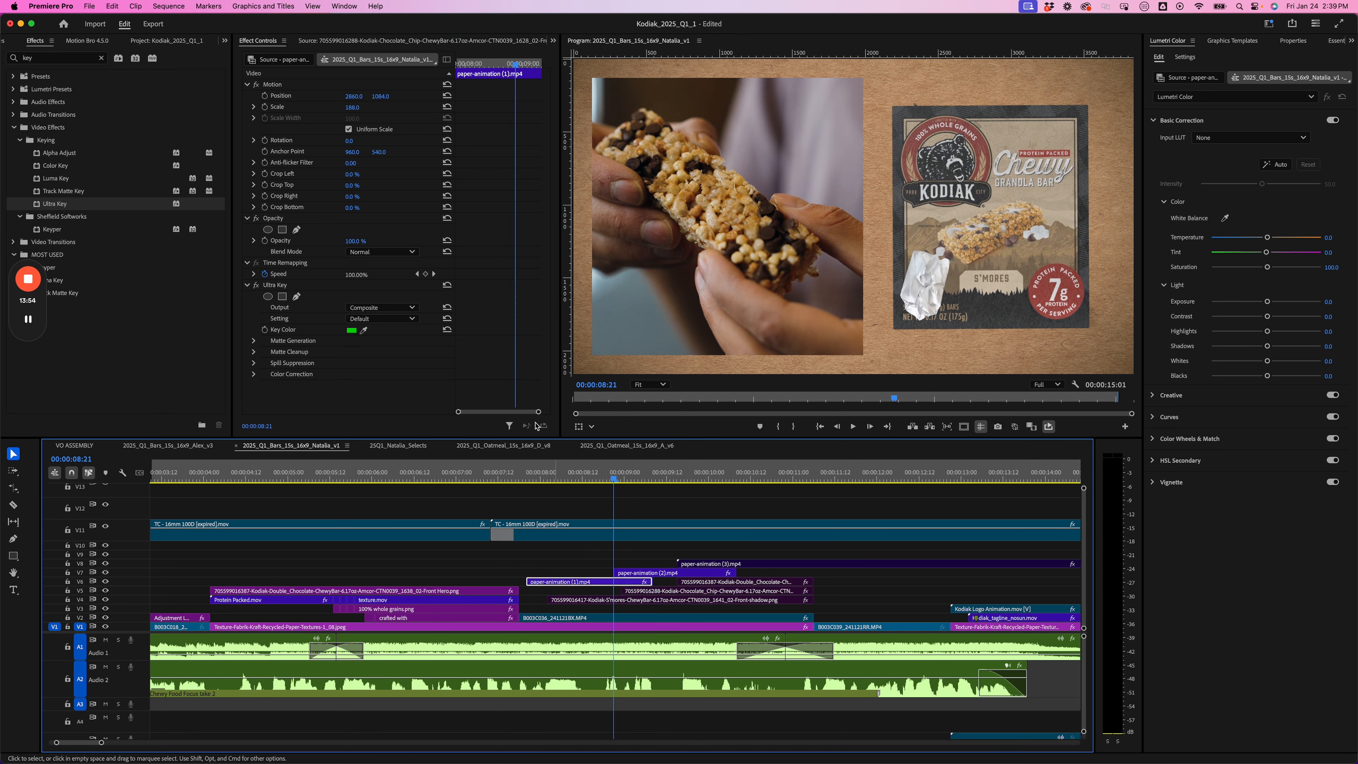
{"action": "mouse_move", "coordinate": [353, 107]}
{"action": "left_mouse_down"}
{"action": "mouse_move", "coordinate": [341, 107]}
{"action": "mouse_move", "coordinate": [359, 102]}
{"action": "left_mouse_up"}
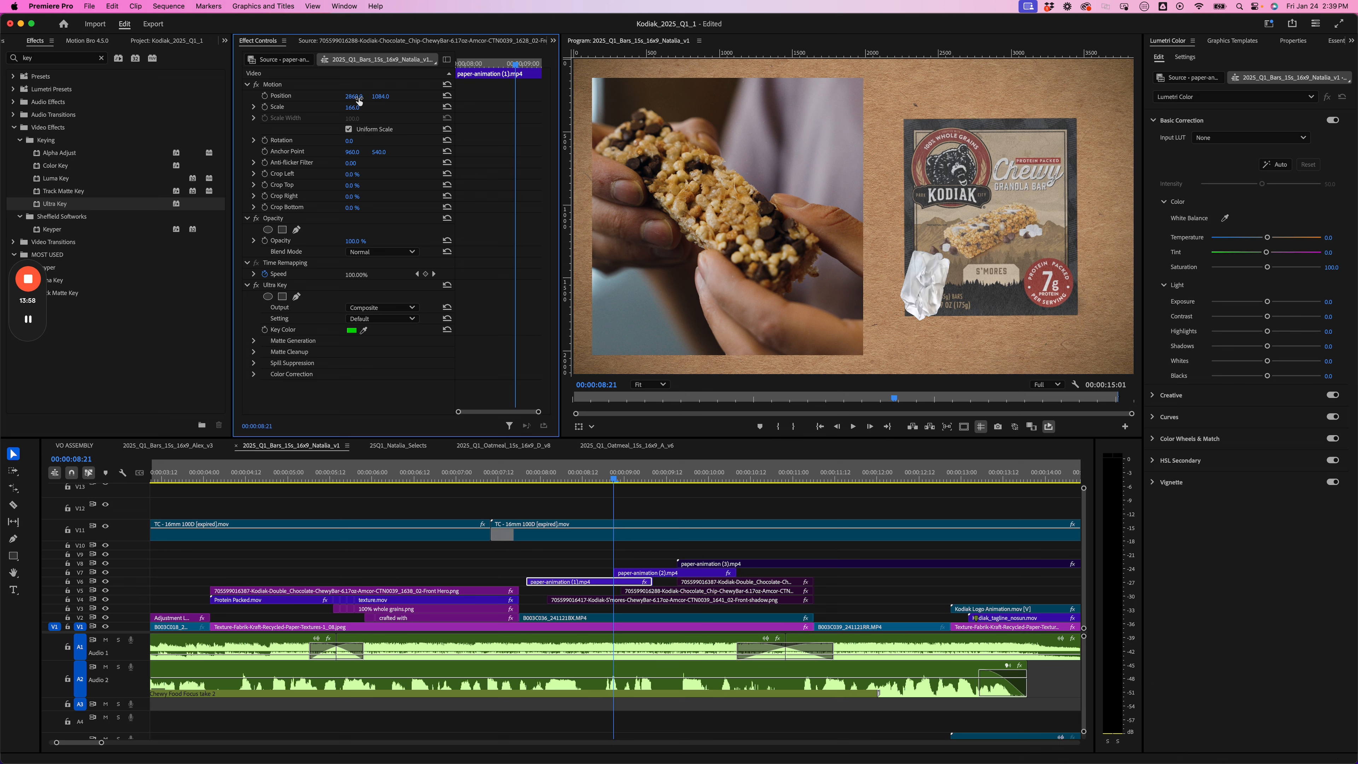
{"action": "left_click_drag", "start_coordinate": [1036, 211], "coordinate": [1022, 176]}
{"action": "left_click_drag", "start_coordinate": [354, 108], "coordinate": [349, 109]}
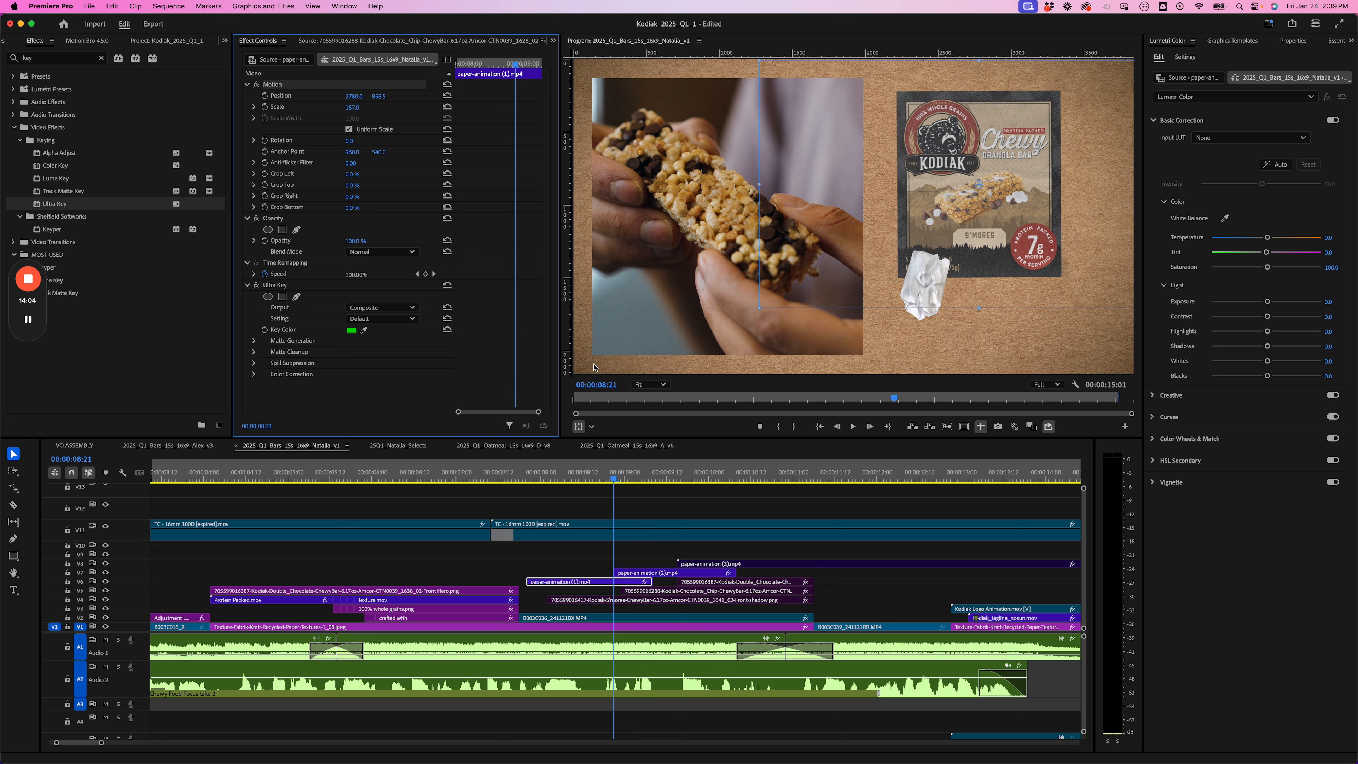
{"action": "left_click_drag", "start_coordinate": [355, 112], "coordinate": [351, 112]}
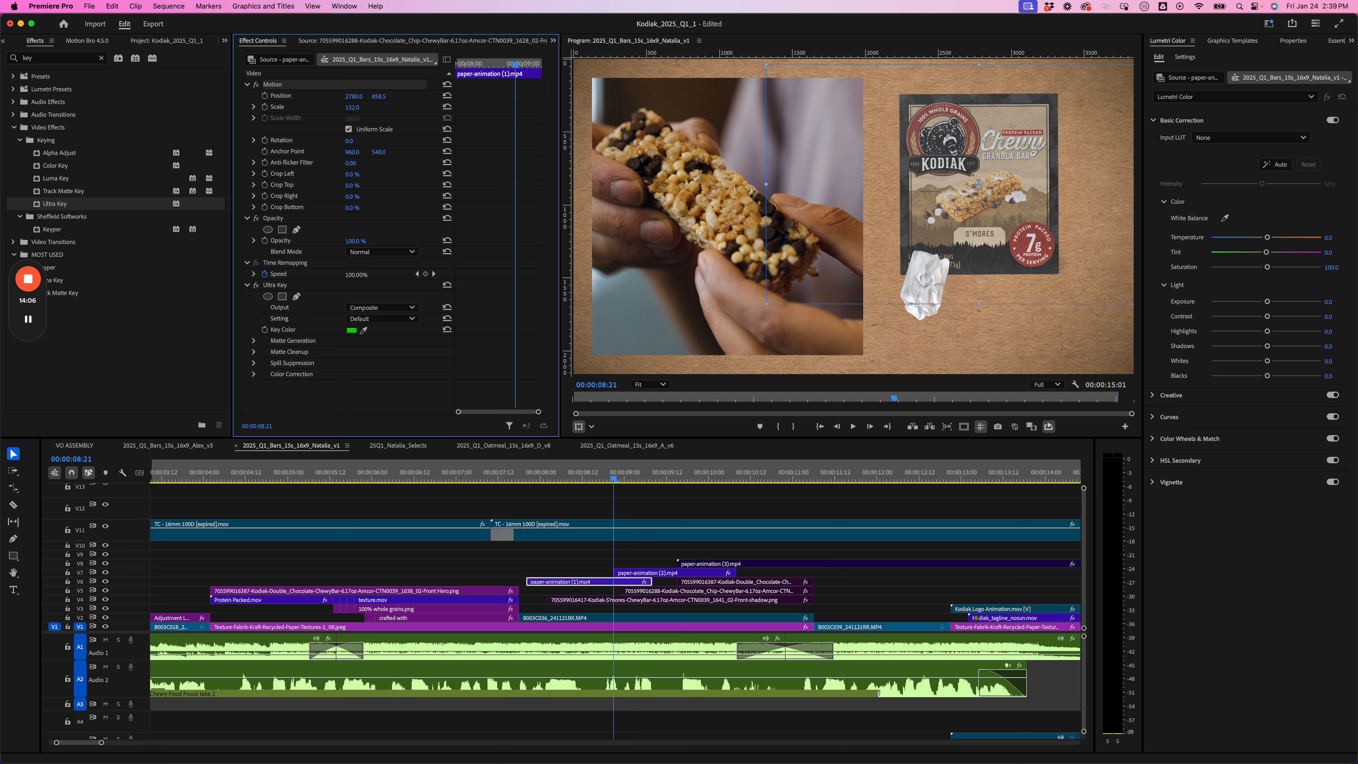
Set the Scale keyframe of paper-animation (2).mp4 at 00:00:09:08 to 162
{"action": "left_click", "coordinate": [659, 574]}
{"action": "left_click_drag", "start_coordinate": [615, 478], "coordinate": [665, 483]}
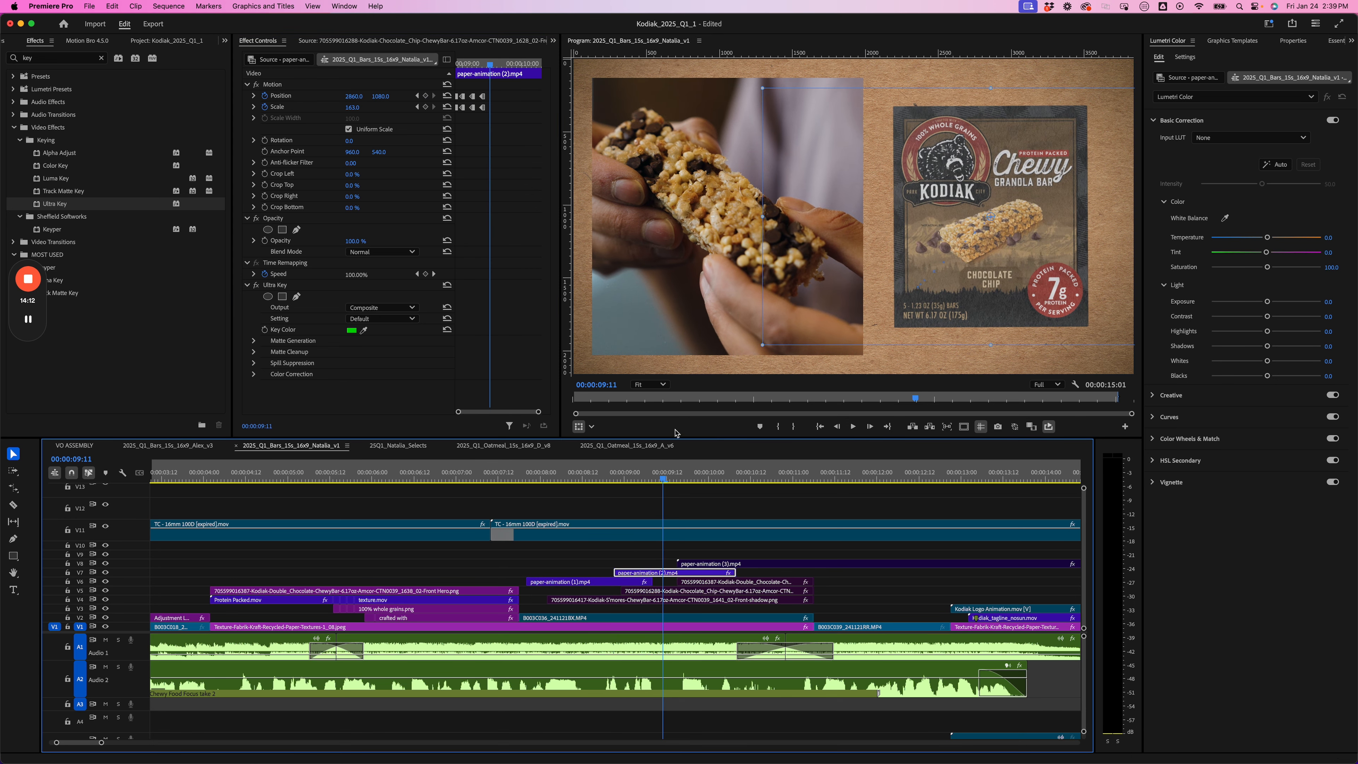
{"action": "key", "text": "Left"}
{"action": "key", "text": "Left"}
{"action": "key", "text": "Left"}
{"action": "left_click_drag", "start_coordinate": [358, 111], "coordinate": [353, 110]}
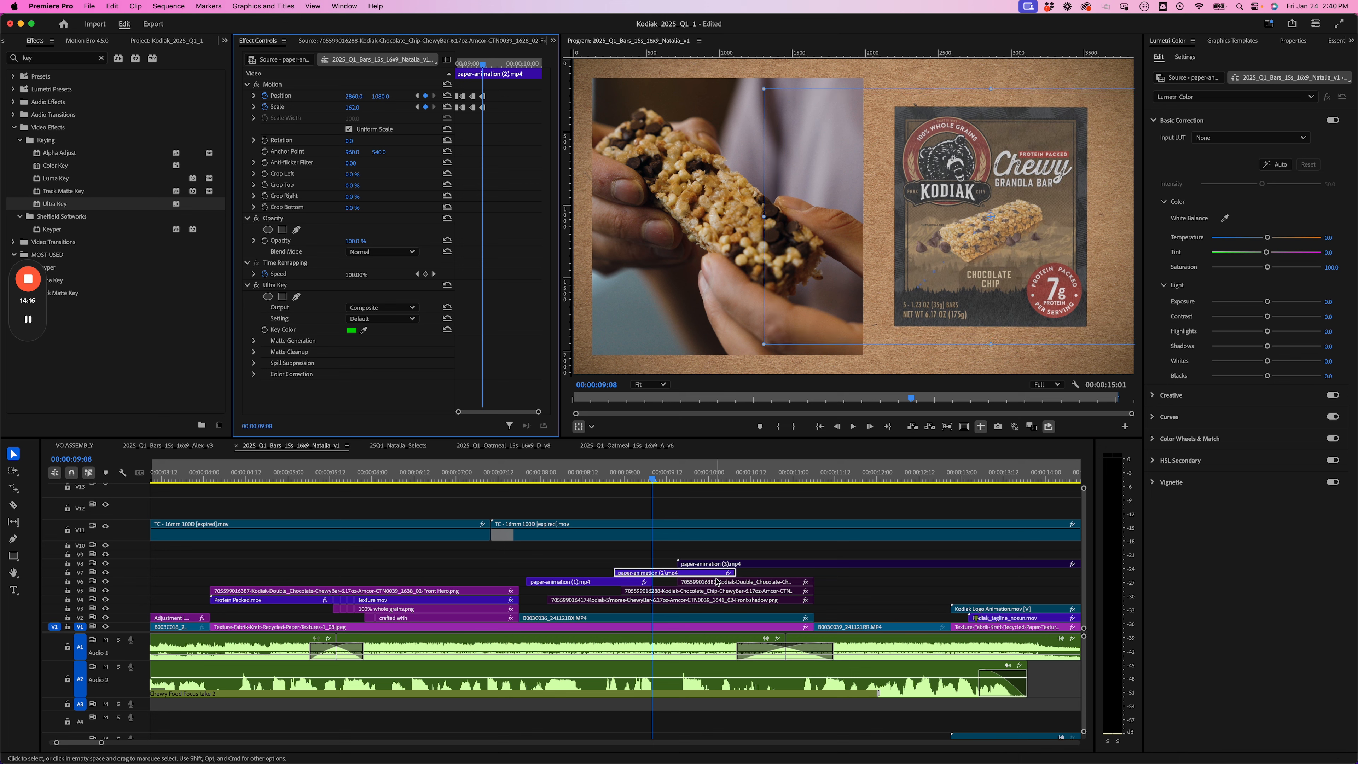
Extend the end of paper-animation (1).mp4 to the end of the Kodiak box image clips
{"action": "left_click_drag", "start_coordinate": [843, 595], "coordinate": [733, 582]}
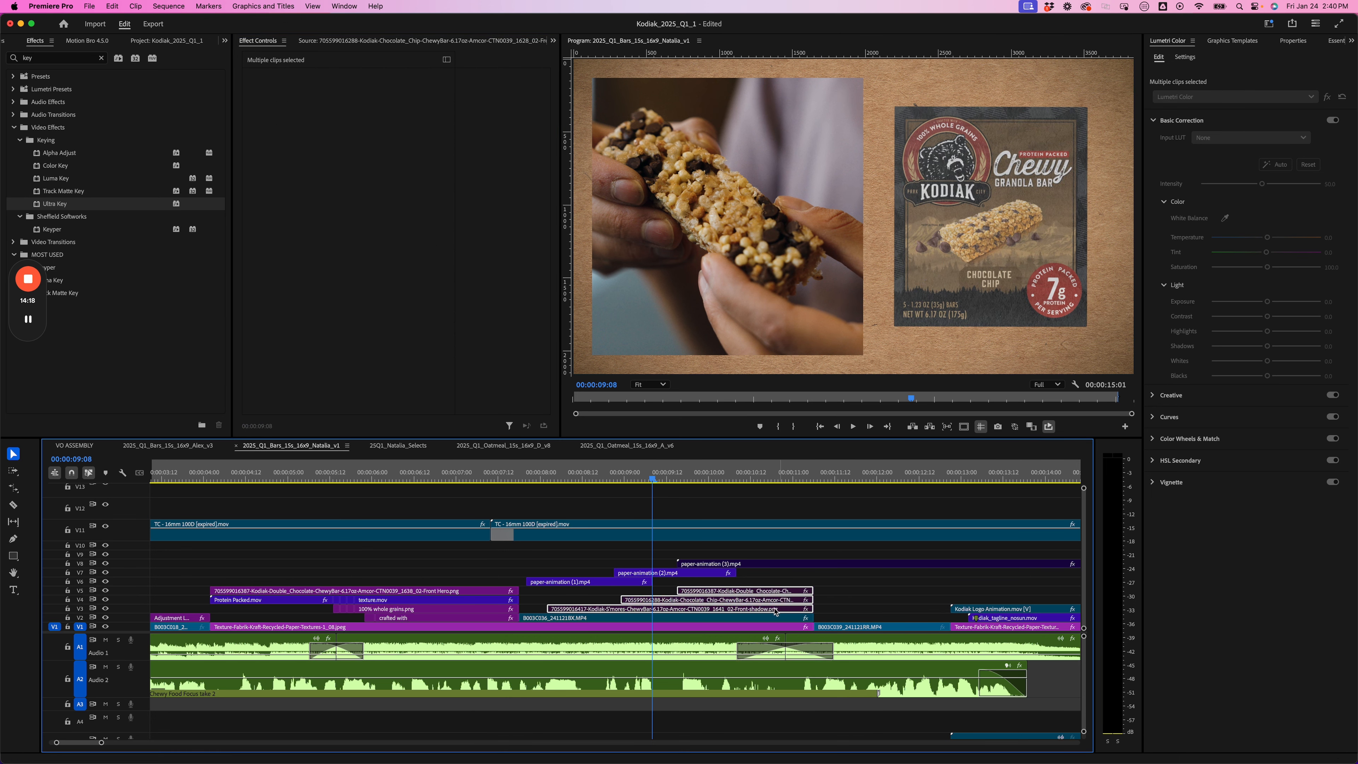
{"action": "left_click", "coordinate": [732, 583]}
{"action": "left_click_drag", "start_coordinate": [651, 582], "coordinate": [808, 578]}
At 00:00:09:08, scale paper-animation (2).mp4 to 129 and offset the Chocolate Chip box to about Position 2947, 1051, overlapping the S'mores box
{"action": "left_click", "coordinate": [709, 575]}
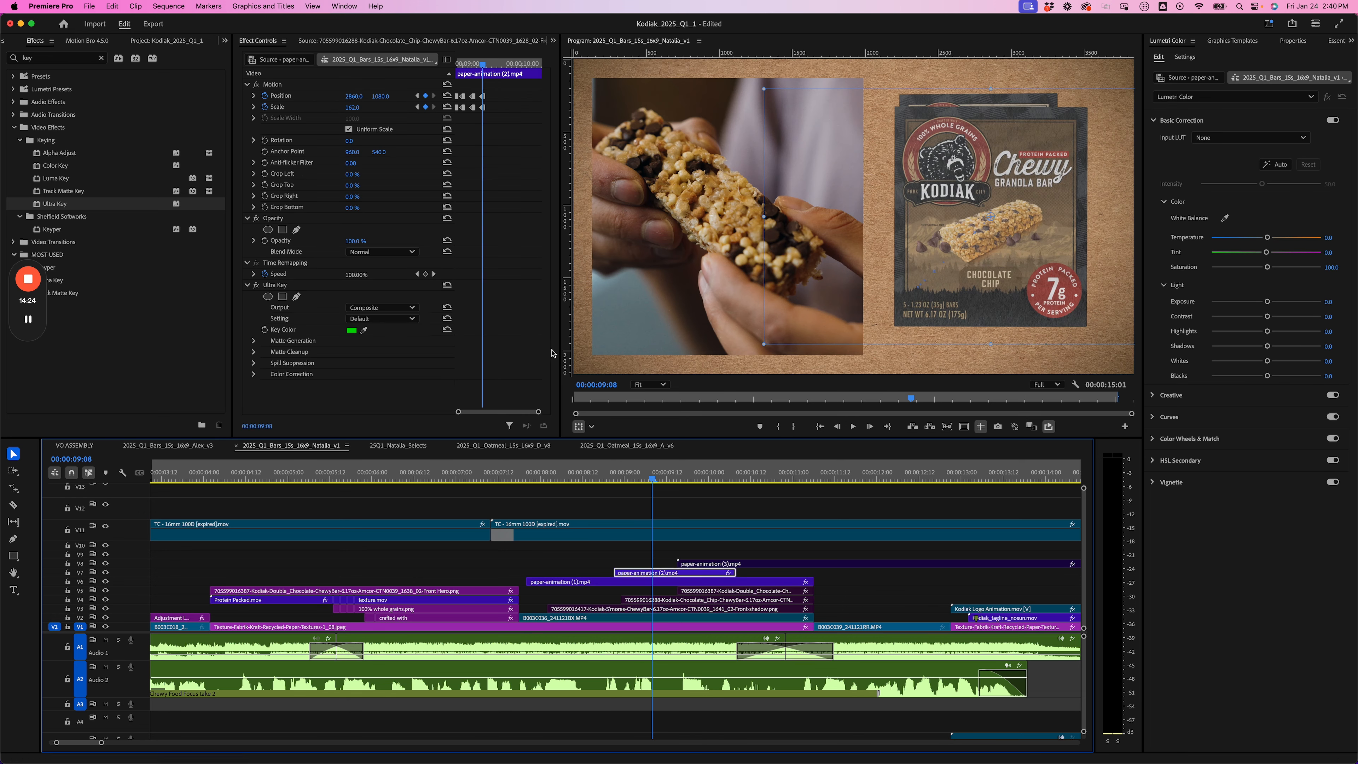
{"action": "left_click_drag", "start_coordinate": [357, 108], "coordinate": [339, 107]}
{"action": "left_click_drag", "start_coordinate": [935, 216], "coordinate": [949, 213]}
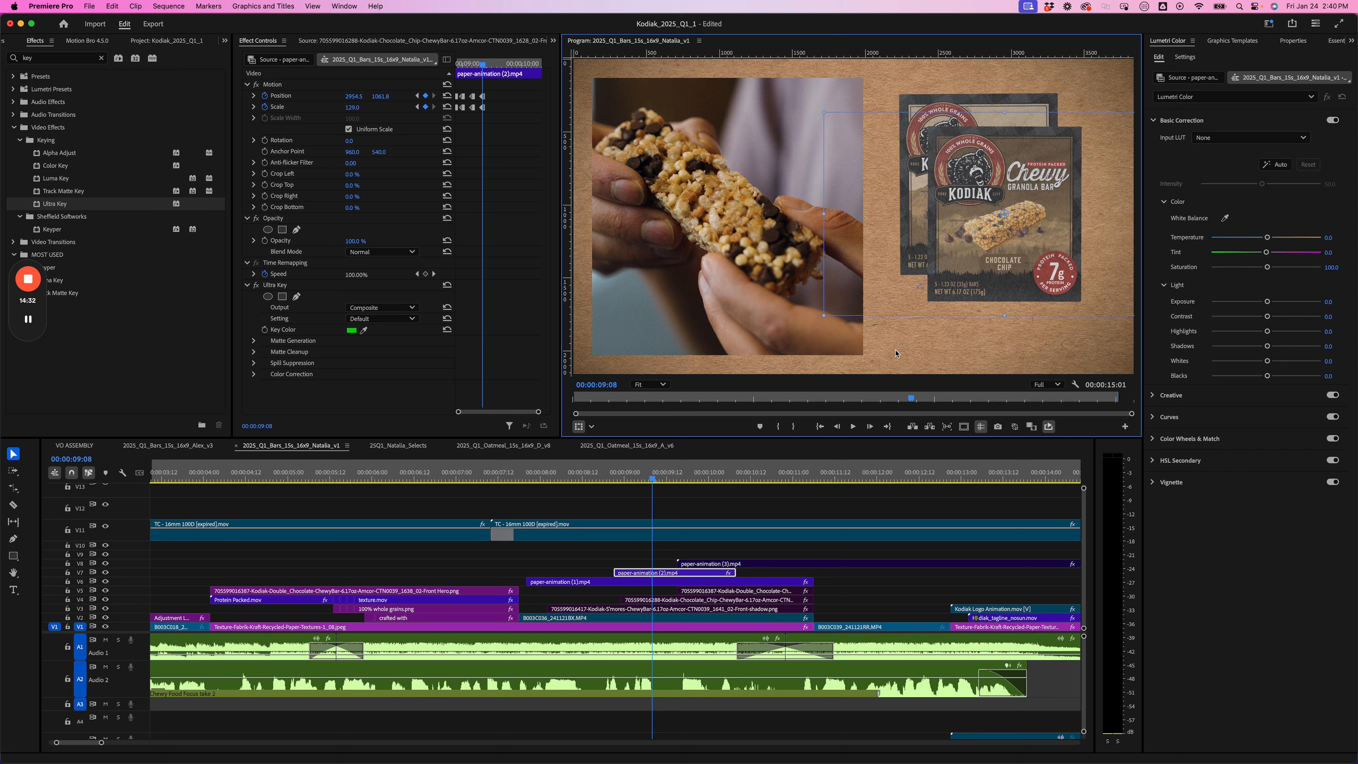
{"action": "mouse_move", "coordinate": [947, 290]}
{"action": "left_mouse_down"}
{"action": "mouse_move", "coordinate": [963, 321]}
{"action": "mouse_move", "coordinate": [960, 277]}
{"action": "left_mouse_up"}
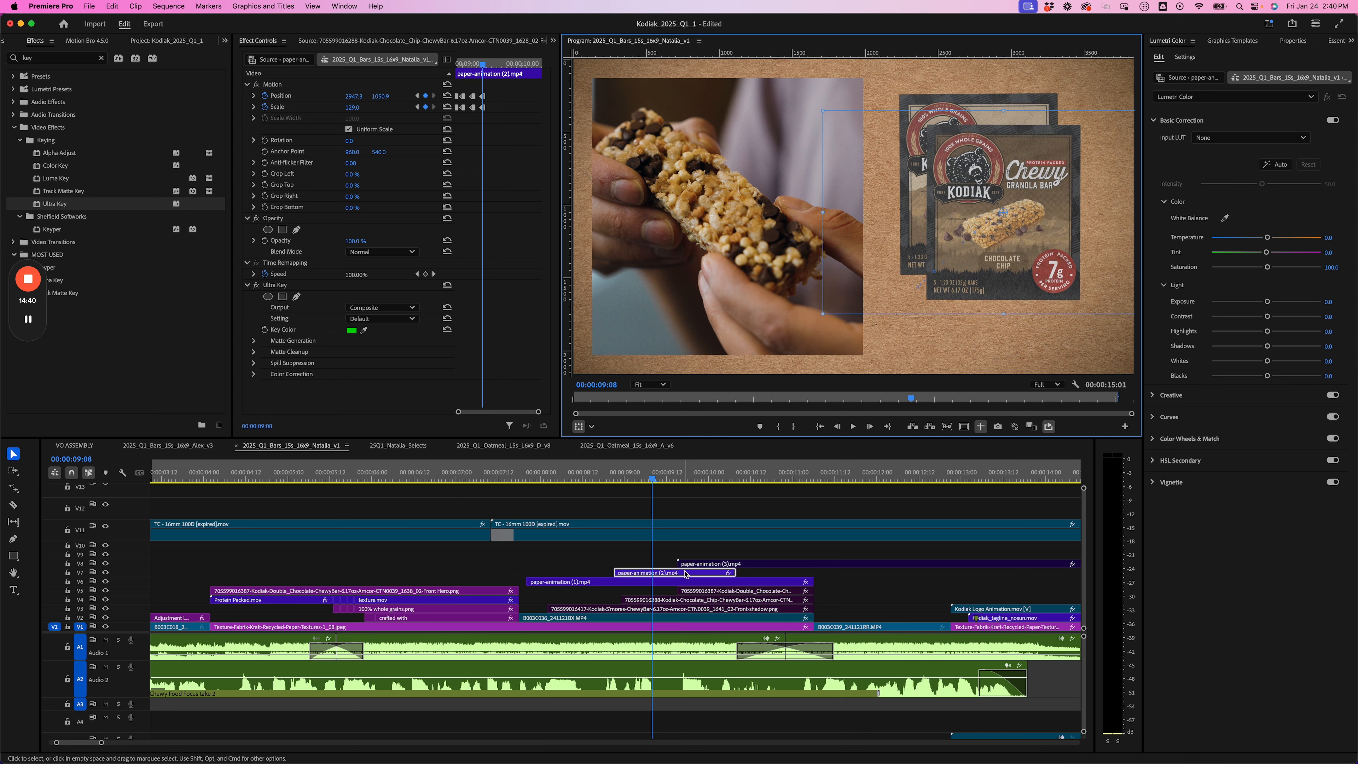
Extend the end of paper-animation (2).mp4 to match paper-animation (1).mp4 and play back the overlapping box transition
{"action": "left_click_drag", "start_coordinate": [736, 572], "coordinate": [813, 572]}
{"action": "left_click_drag", "start_coordinate": [652, 477], "coordinate": [507, 478]}
{"action": "key", "text": "space"}
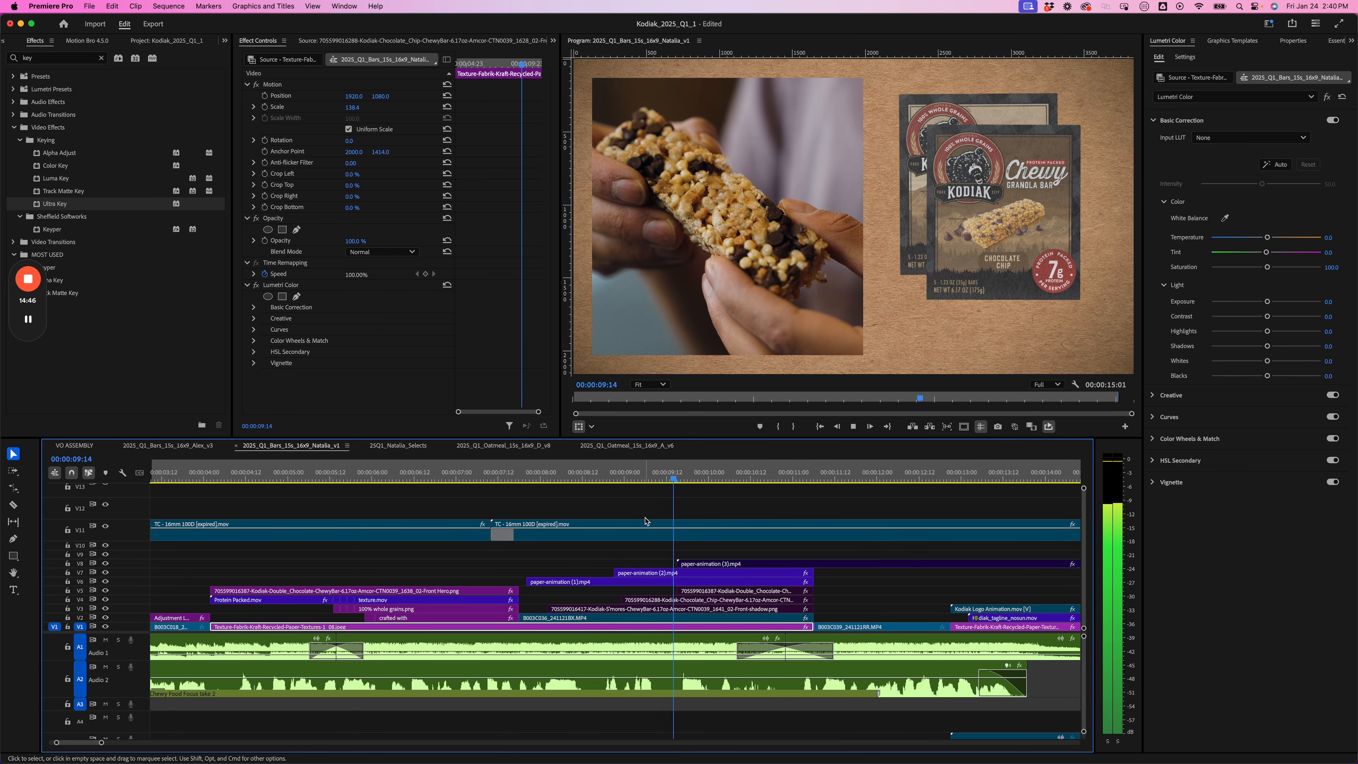
{"action": "key", "text": "space"}
Set the first Position keyframe of paper-animation (2).mp4 at 00:00:08:21 to 3063.2, 1361.0
{"action": "left_click", "coordinate": [690, 574]}
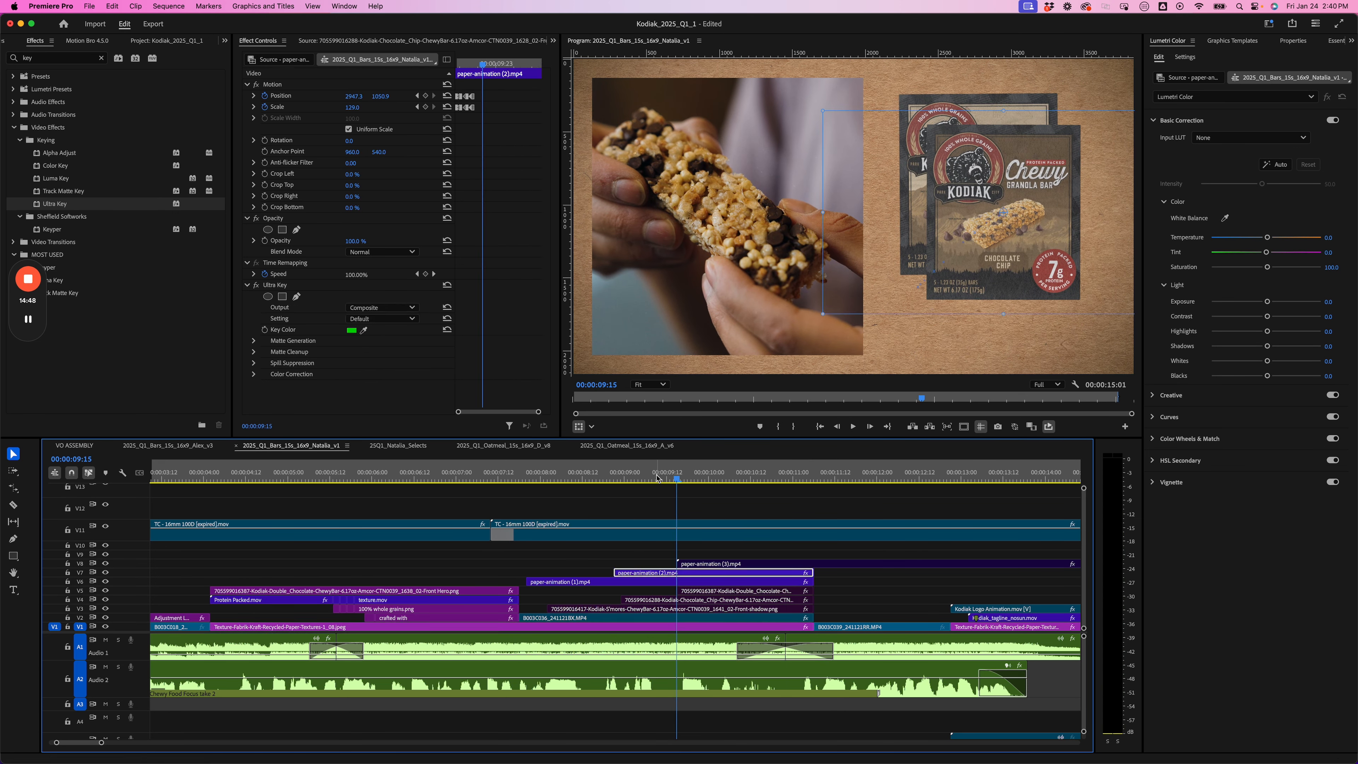
{"action": "left_click_drag", "start_coordinate": [484, 74], "coordinate": [476, 67]}
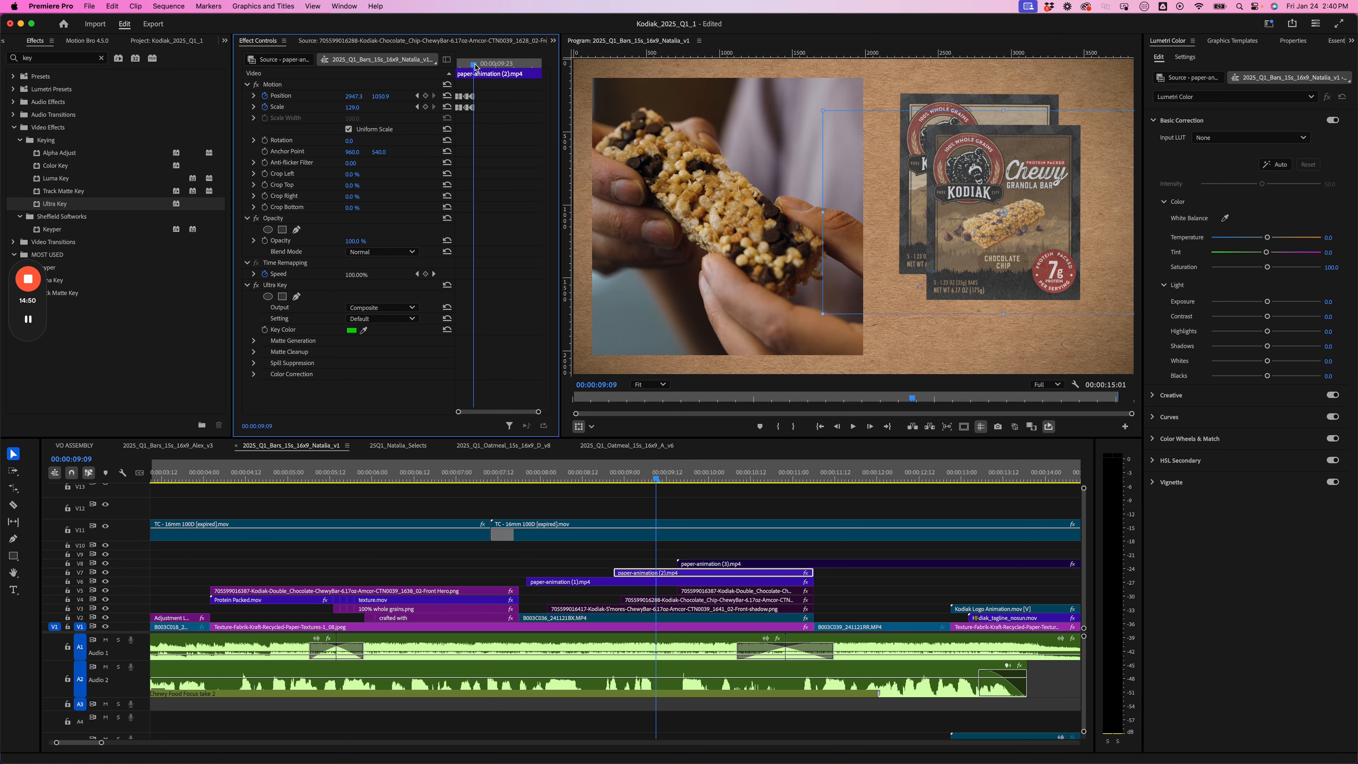
{"action": "key", "text": "Left"}
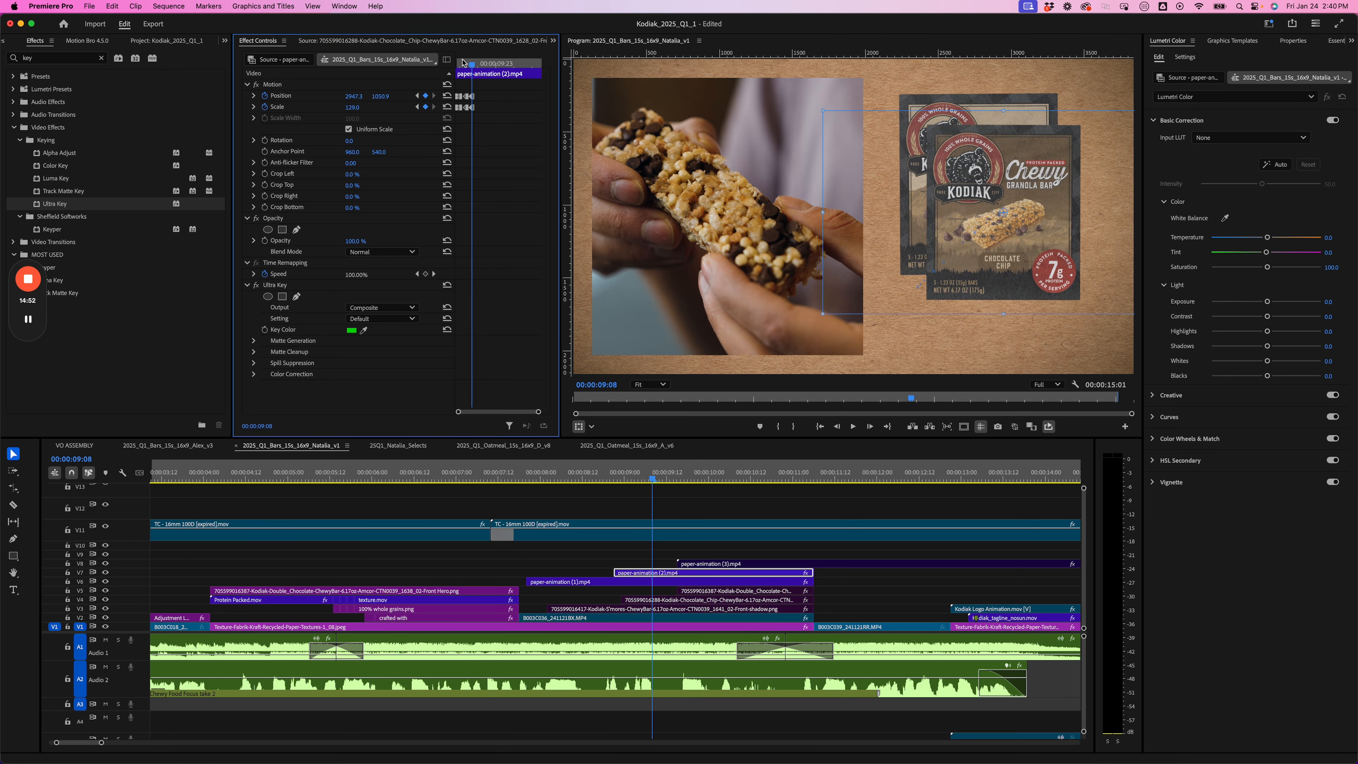
{"action": "left_click_drag", "start_coordinate": [463, 63], "coordinate": [458, 64]}
{"action": "left_click_drag", "start_coordinate": [354, 96], "coordinate": [377, 98]}
Reposition the crumpled paper at the 00:00:09:00 keyframe over the lower-right corner of the S'mores box
{"action": "left_click", "coordinate": [434, 107]}
{"action": "left_click_drag", "start_coordinate": [348, 96], "coordinate": [357, 97]}
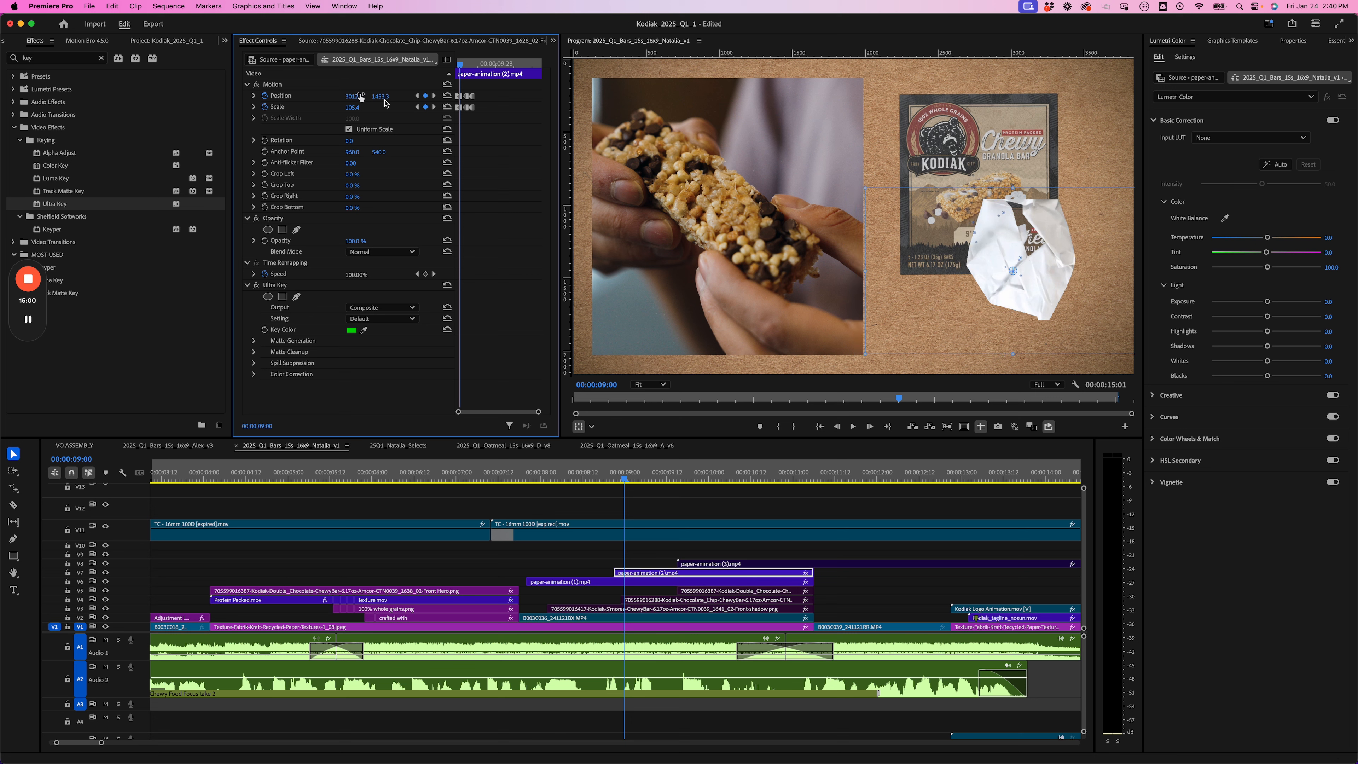
{"action": "left_click_drag", "start_coordinate": [1028, 264], "coordinate": [1019, 235]}
Delete the second pair of Position and Scale keyframes on paper-animation (2).mp4
{"action": "key", "text": "equal"}
{"action": "key", "text": "equal"}
{"action": "key", "text": "minus"}
{"action": "key", "text": "minus"}
{"action": "left_click", "coordinate": [477, 89]}
{"action": "key", "text": "equal"}
{"action": "key", "text": "Delete"}
Move the remaining middle pair of Position and Scale keyframes on paper-animation (2).mp4 to 00:00:09:03 and check the adjacent frames
{"action": "mouse_move", "coordinate": [472, 111]}
{"action": "left_mouse_down"}
{"action": "mouse_move", "coordinate": [484, 87]}
{"action": "mouse_move", "coordinate": [492, 113]}
{"action": "left_mouse_up"}
{"action": "key", "text": "Left"}
{"action": "key", "text": "Right"}
{"action": "key", "text": "Right"}
{"action": "key", "text": "Right"}
{"action": "key", "text": "Right"}
{"action": "key", "text": "Right"}
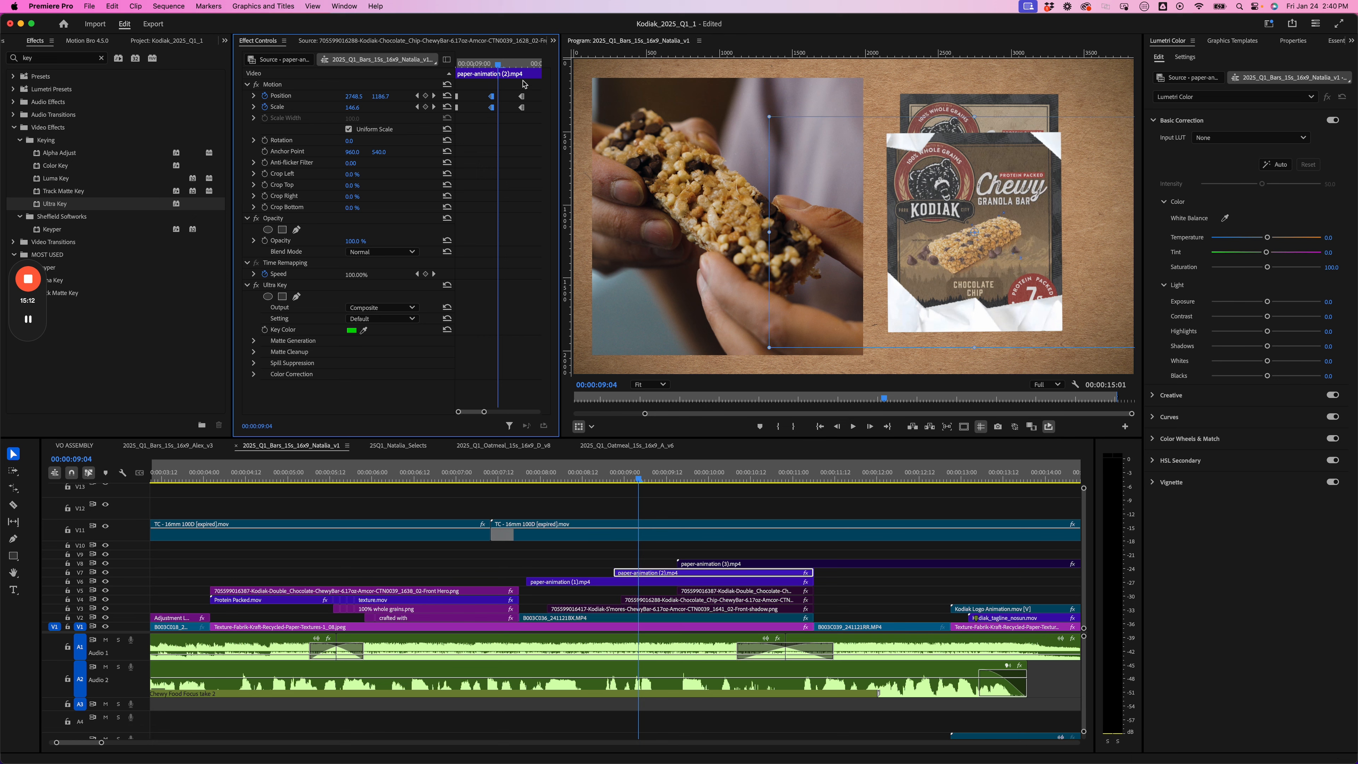
At the 00:00:09:03 keyframe, set the Chocolate Chip paper's Scale to 117.6 and its Position to 2912.1, 1190.3
{"action": "key", "text": "Left"}
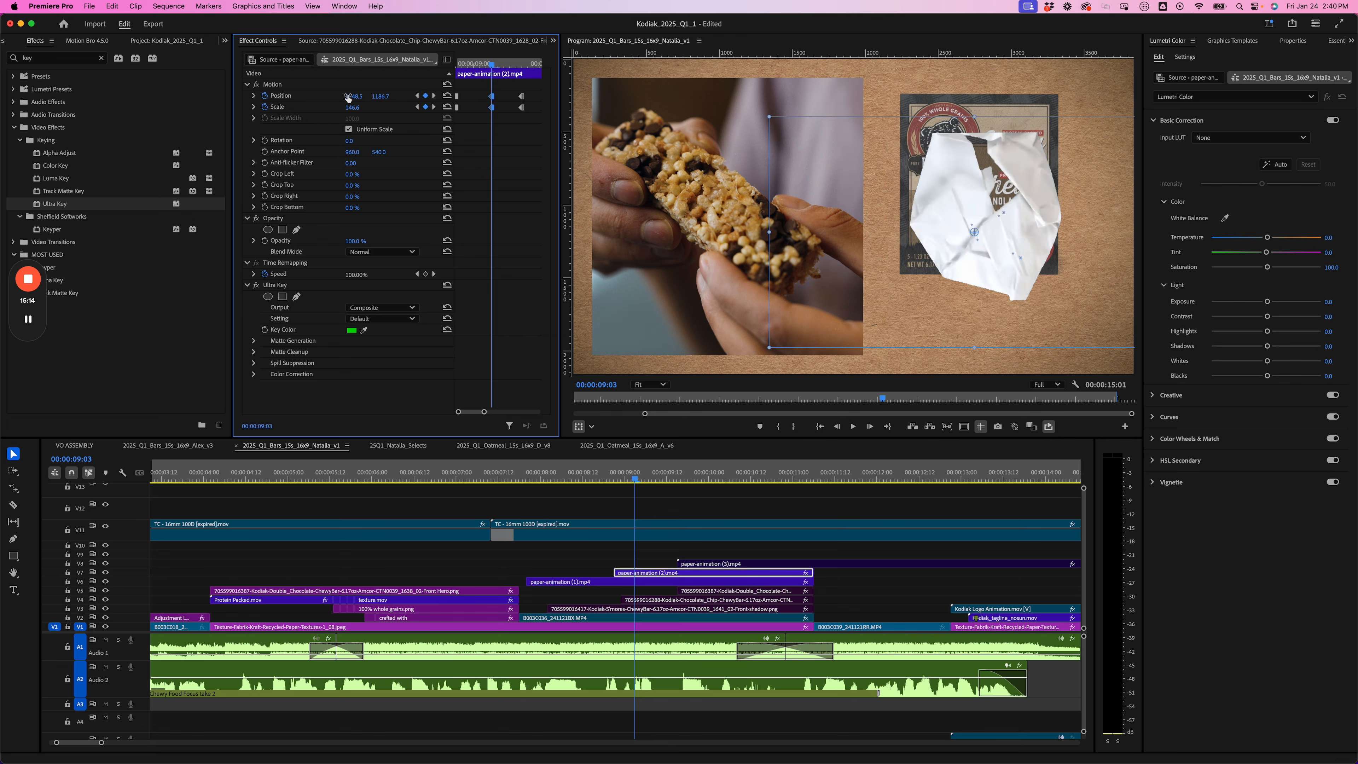
{"action": "left_click_drag", "start_coordinate": [351, 110], "coordinate": [361, 110]}
{"action": "mouse_move", "coordinate": [906, 209]}
{"action": "left_mouse_down"}
{"action": "mouse_move", "coordinate": [953, 208]}
{"action": "mouse_move", "coordinate": [933, 210]}
{"action": "left_mouse_up"}
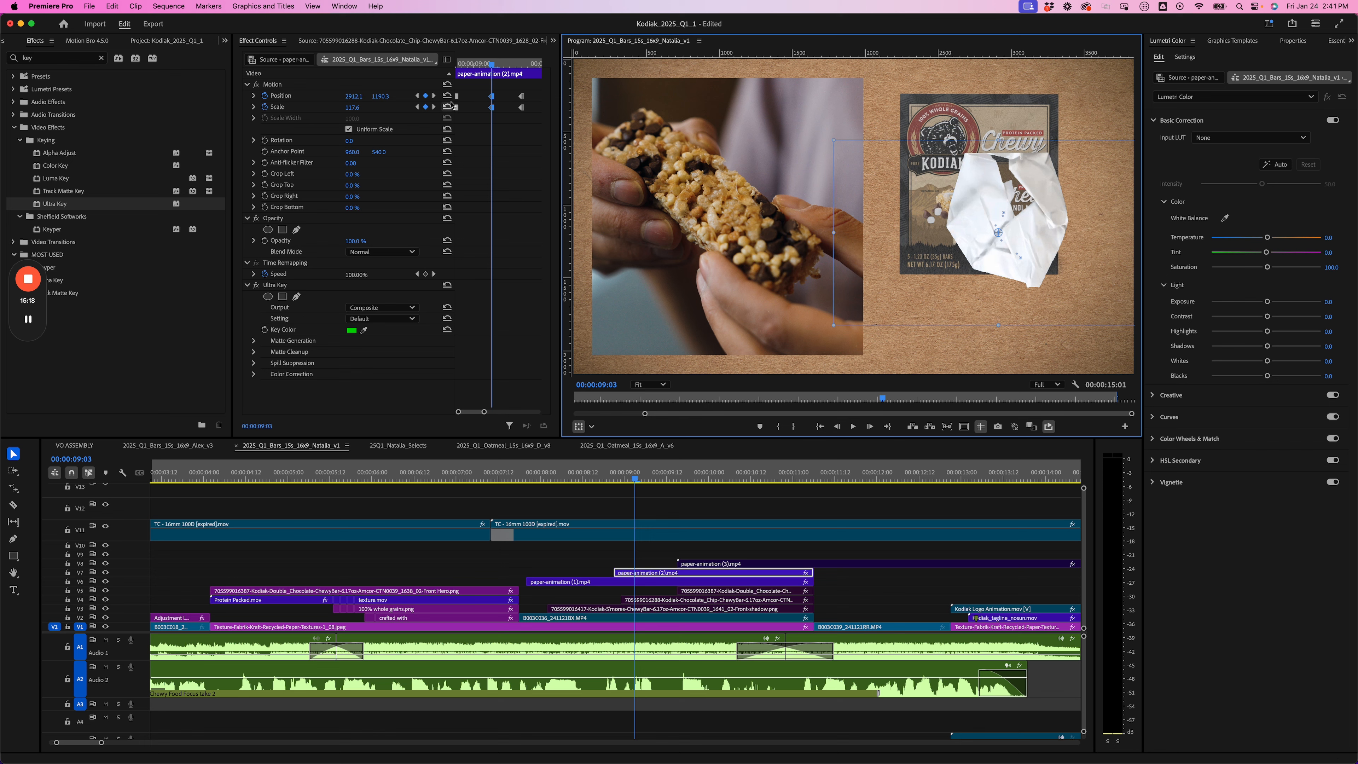
Compare the Scale keyframes of paper-animation (2).mp4 at 00:00:08:21, 00:00:09:03 and 00:00:09:08
{"action": "left_click", "coordinate": [417, 107]}
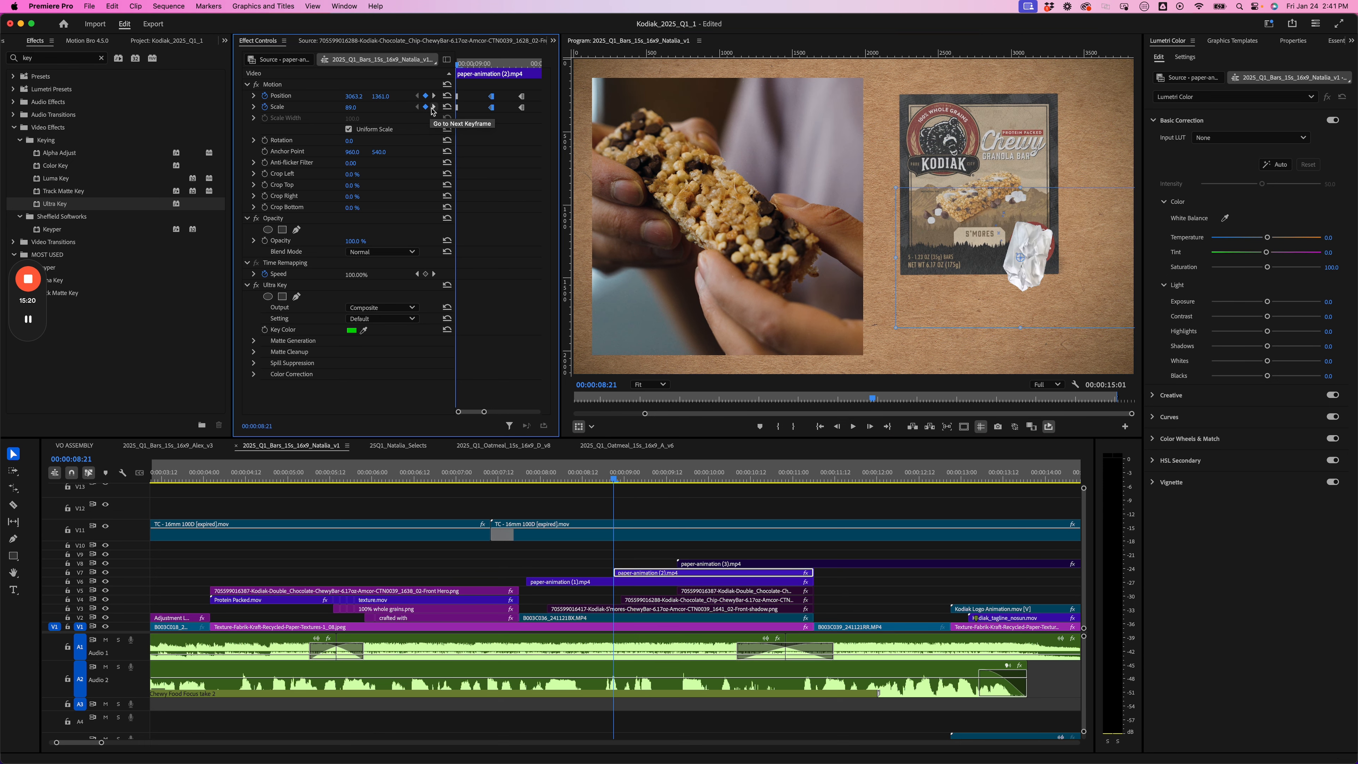
{"action": "left_click", "coordinate": [434, 106]}
{"action": "left_click", "coordinate": [358, 108]}
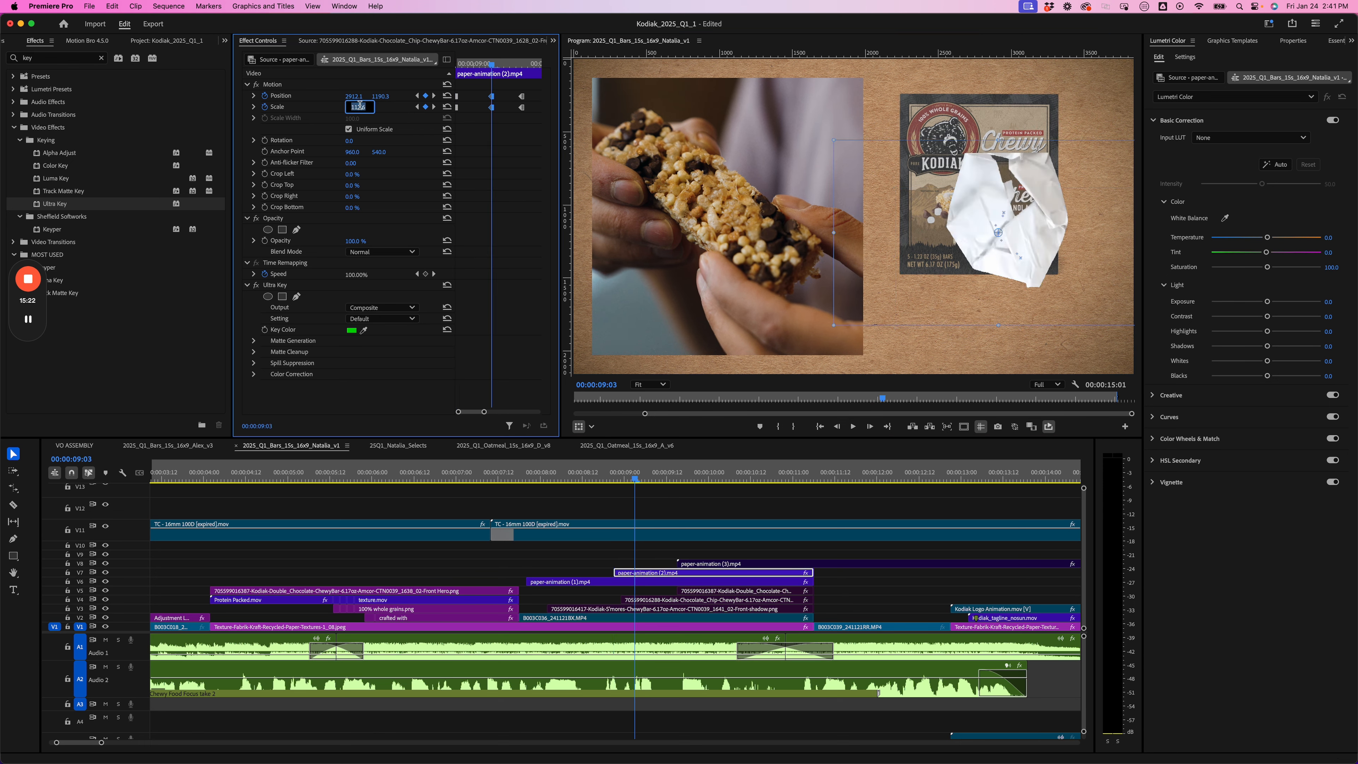
{"action": "left_click", "coordinate": [417, 106]}
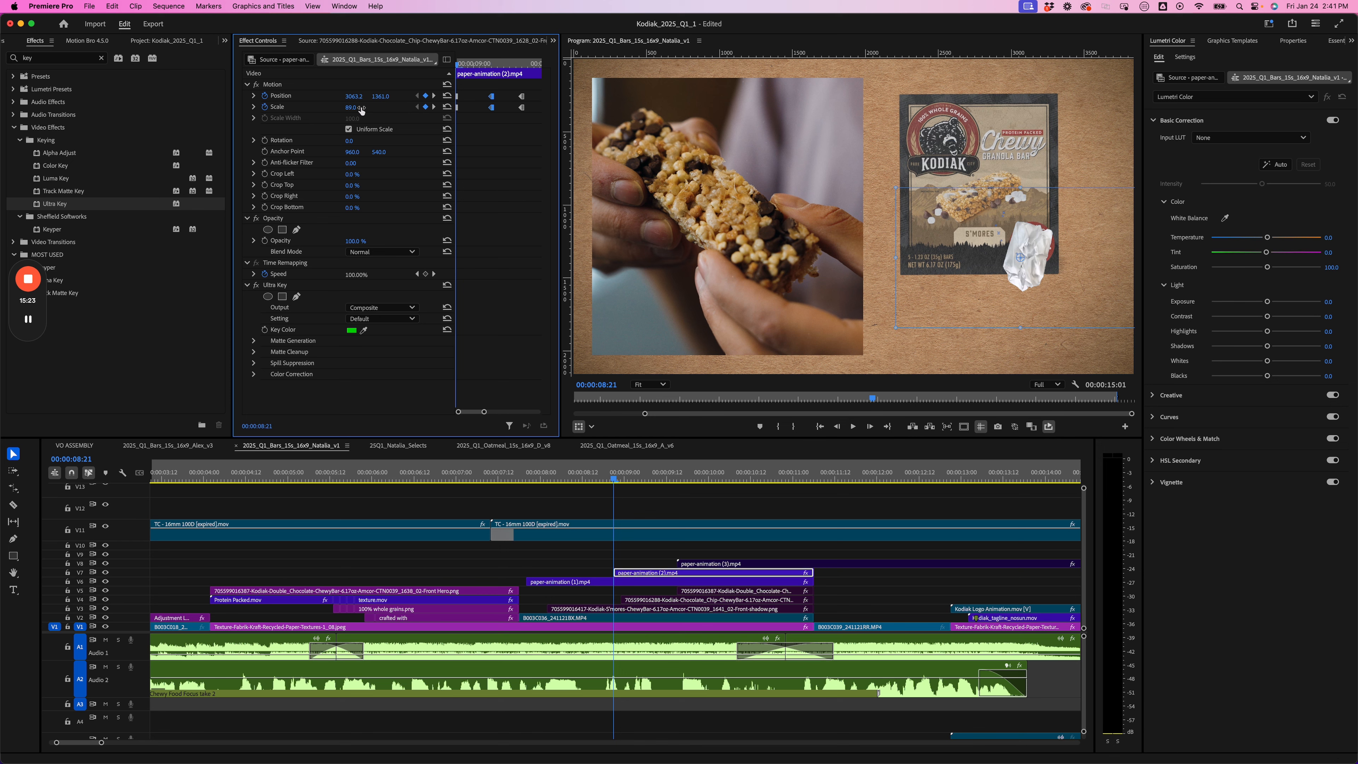
{"action": "left_click", "coordinate": [526, 64]}
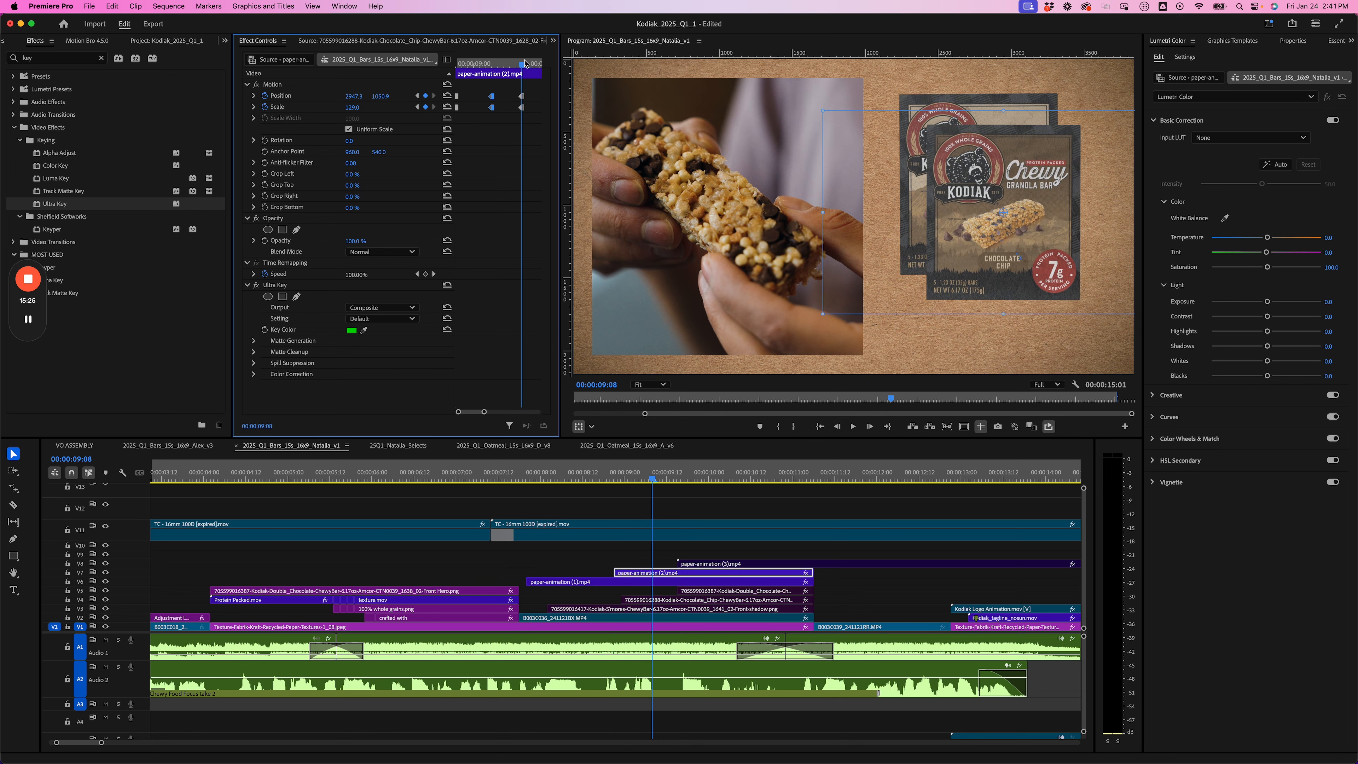
Try a Scale of 152 on the 00:00:09:08 keyframe of paper-animation (2).mp4 and settle on 135
{"action": "left_click", "coordinate": [726, 583]}
{"action": "left_click", "coordinate": [726, 574]}
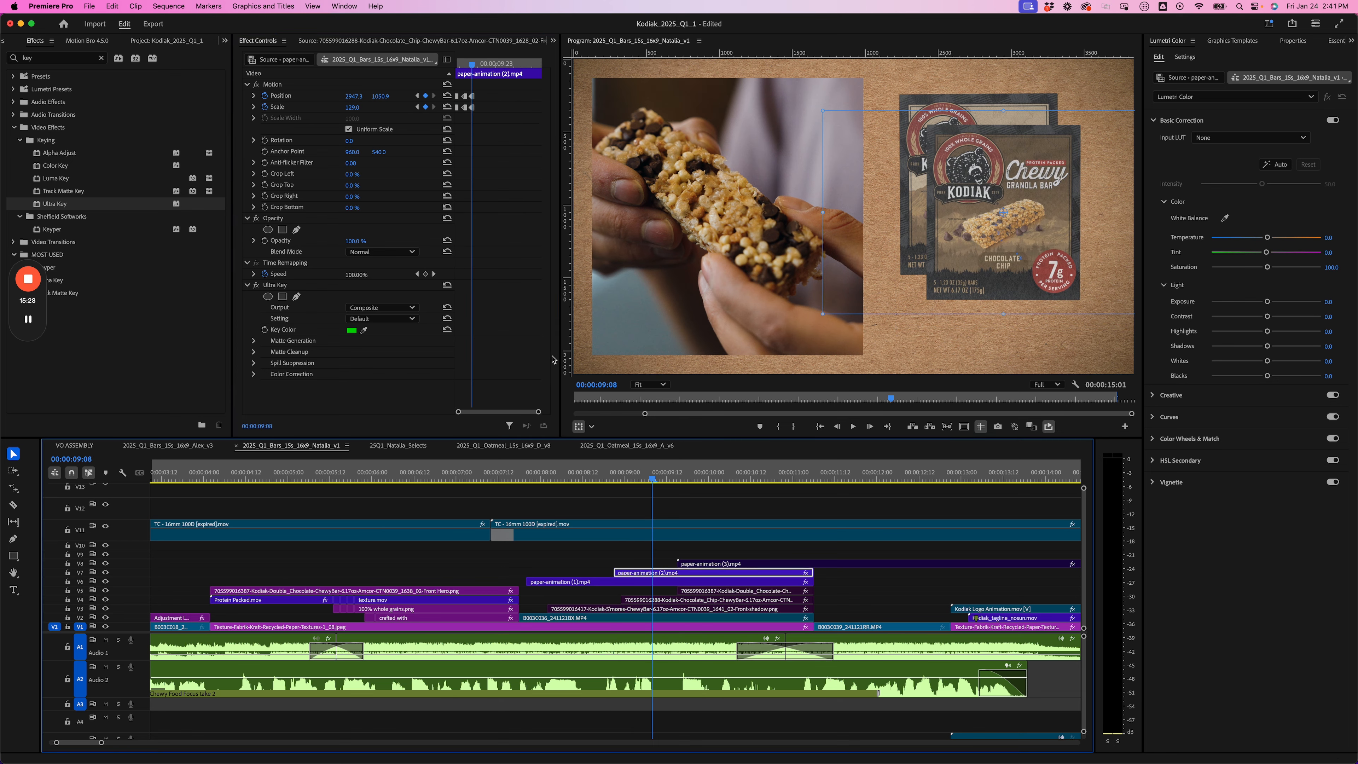
{"action": "left_click", "coordinate": [352, 107]}
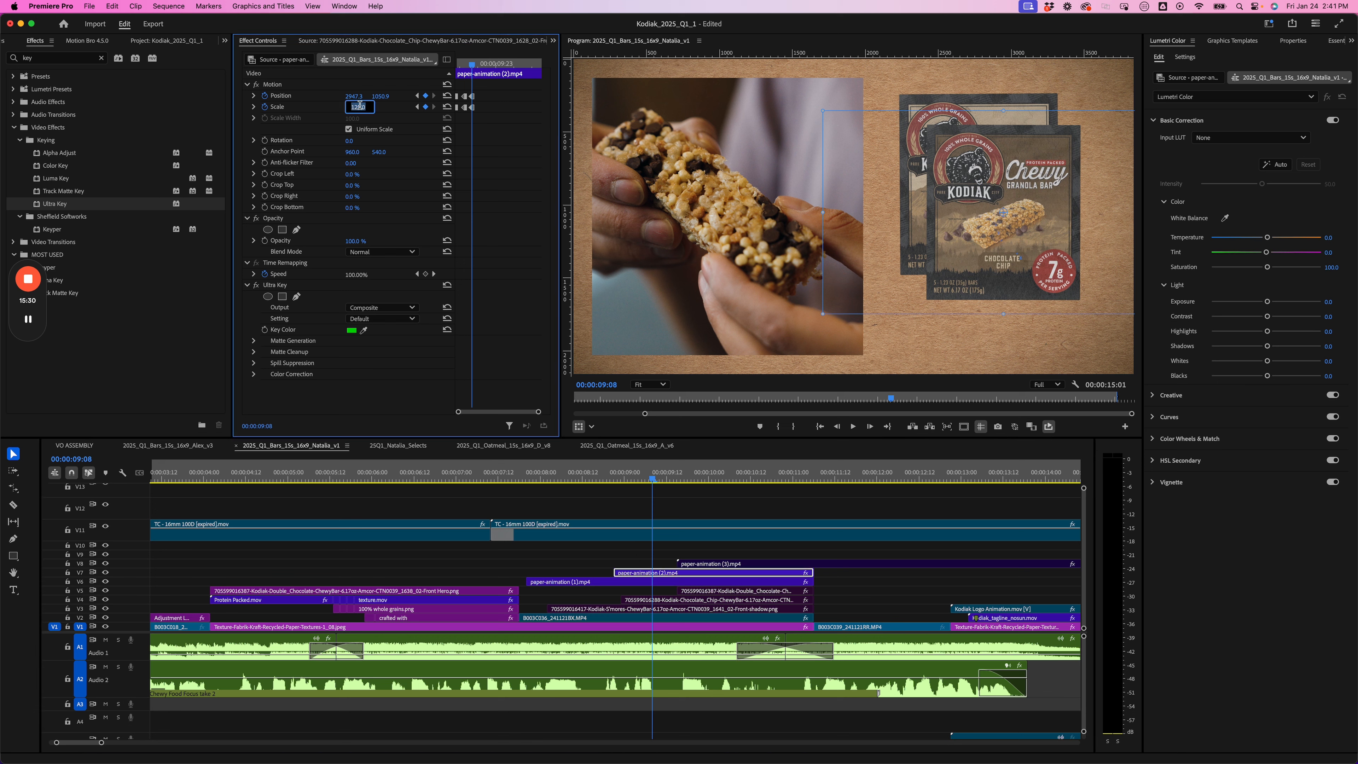
{"action": "type", "text": "152"}
{"action": "key", "text": "Return"}
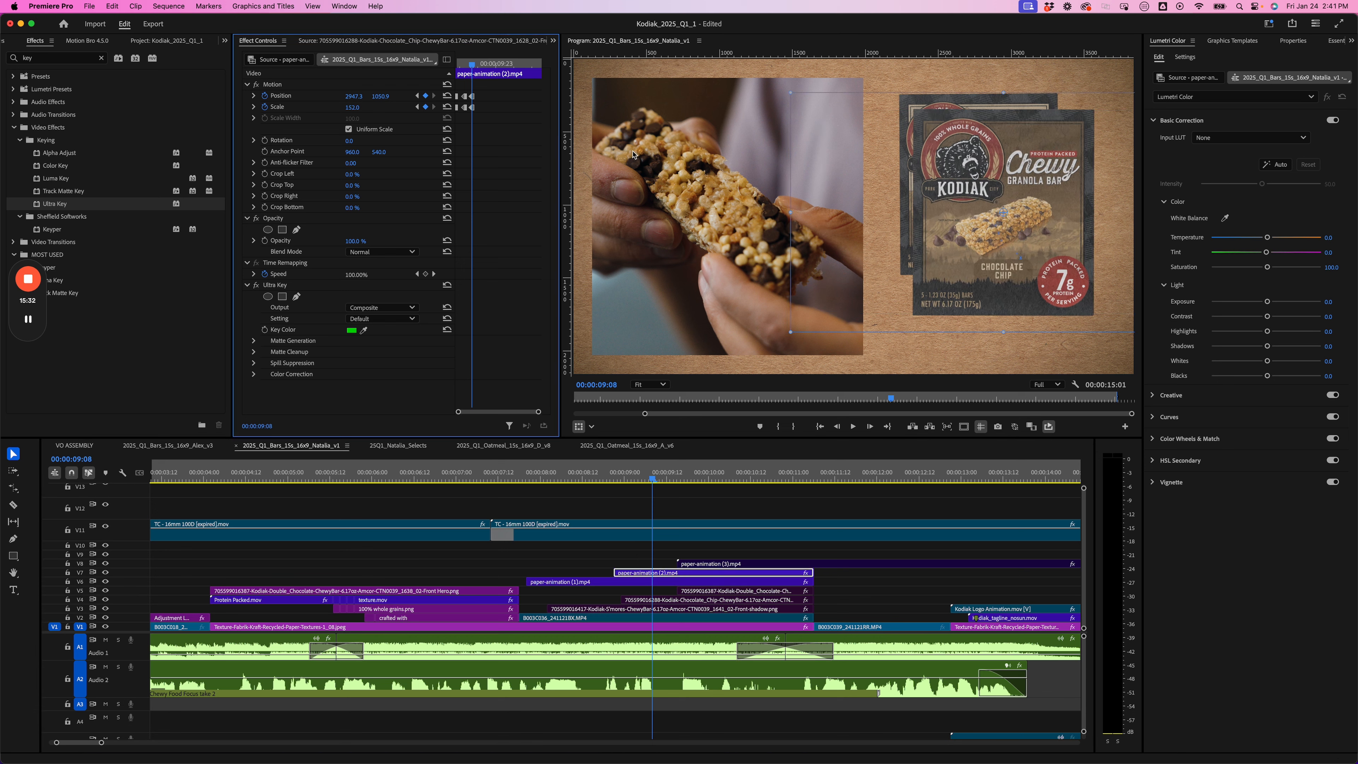
{"action": "left_click_drag", "start_coordinate": [352, 108], "coordinate": [348, 107]}
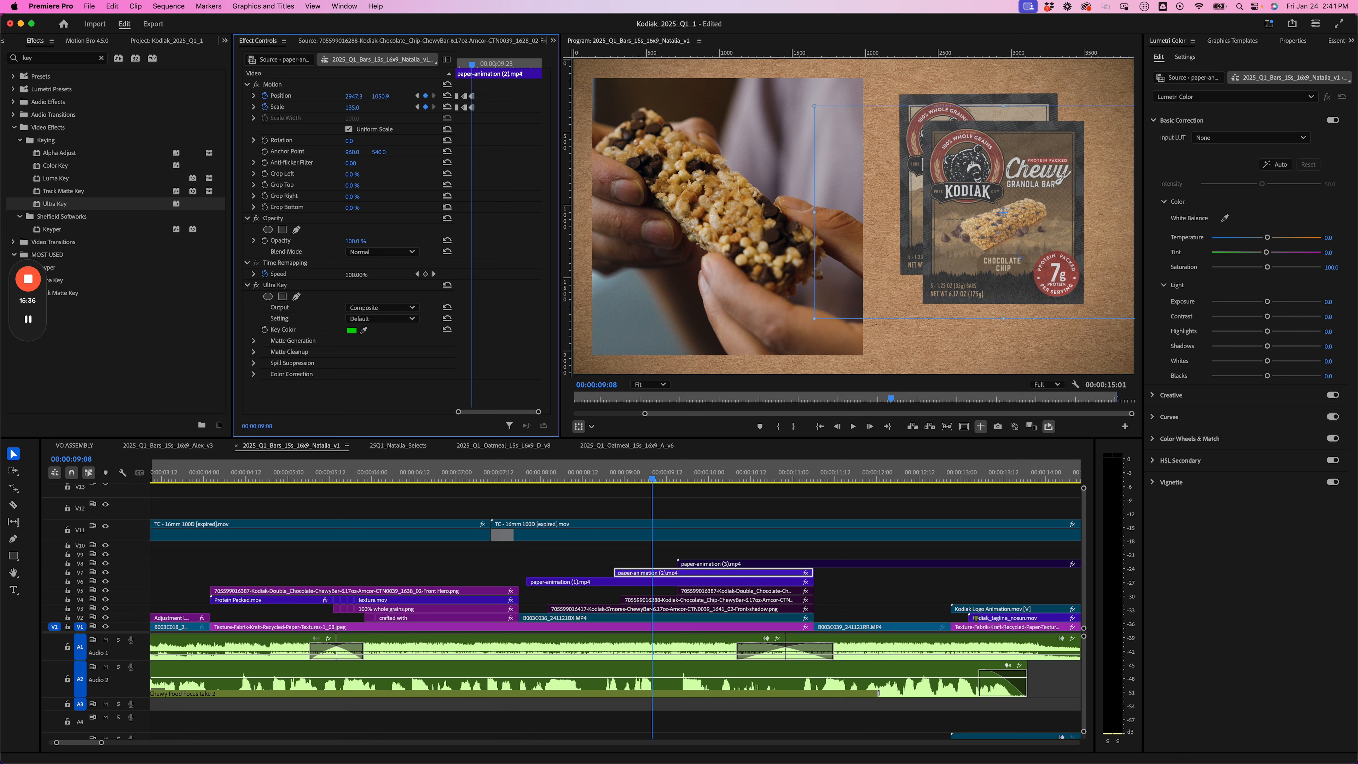
Set the Scale keyframe of paper-animation (2).mp4 at 00:00:09:03 to 152
{"action": "left_click_drag", "start_coordinate": [478, 71], "coordinate": [465, 68]}
{"action": "left_click", "coordinate": [360, 105]}
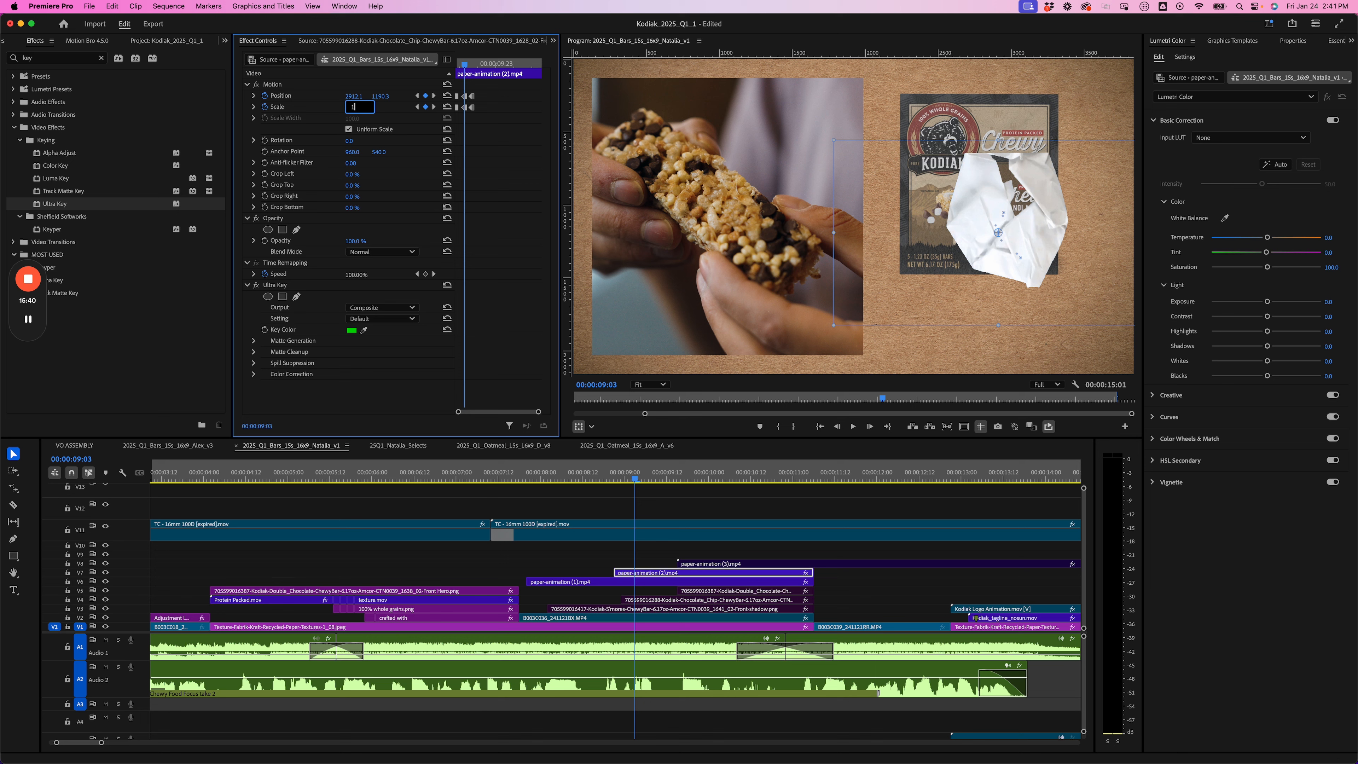
{"action": "type", "text": "152"}
{"action": "key", "text": "Return"}
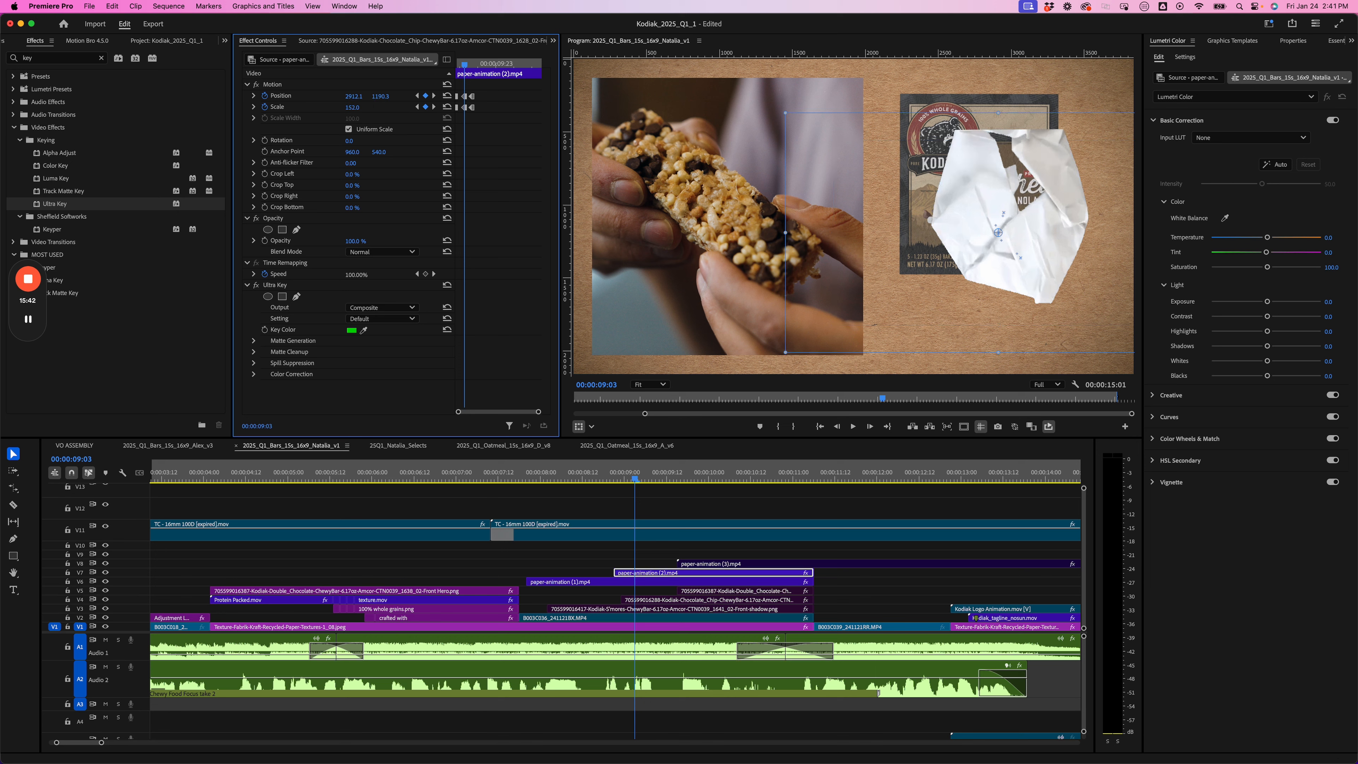
Step through the rescaled Chocolate Chip unfold frame by frame from 00:00:08:21 past 00:00:09:07
{"action": "key", "text": "Left"}
{"action": "key", "text": "Left"}
{"action": "key", "text": "Left"}
{"action": "key", "text": "Left"}
{"action": "key", "text": "Left"}
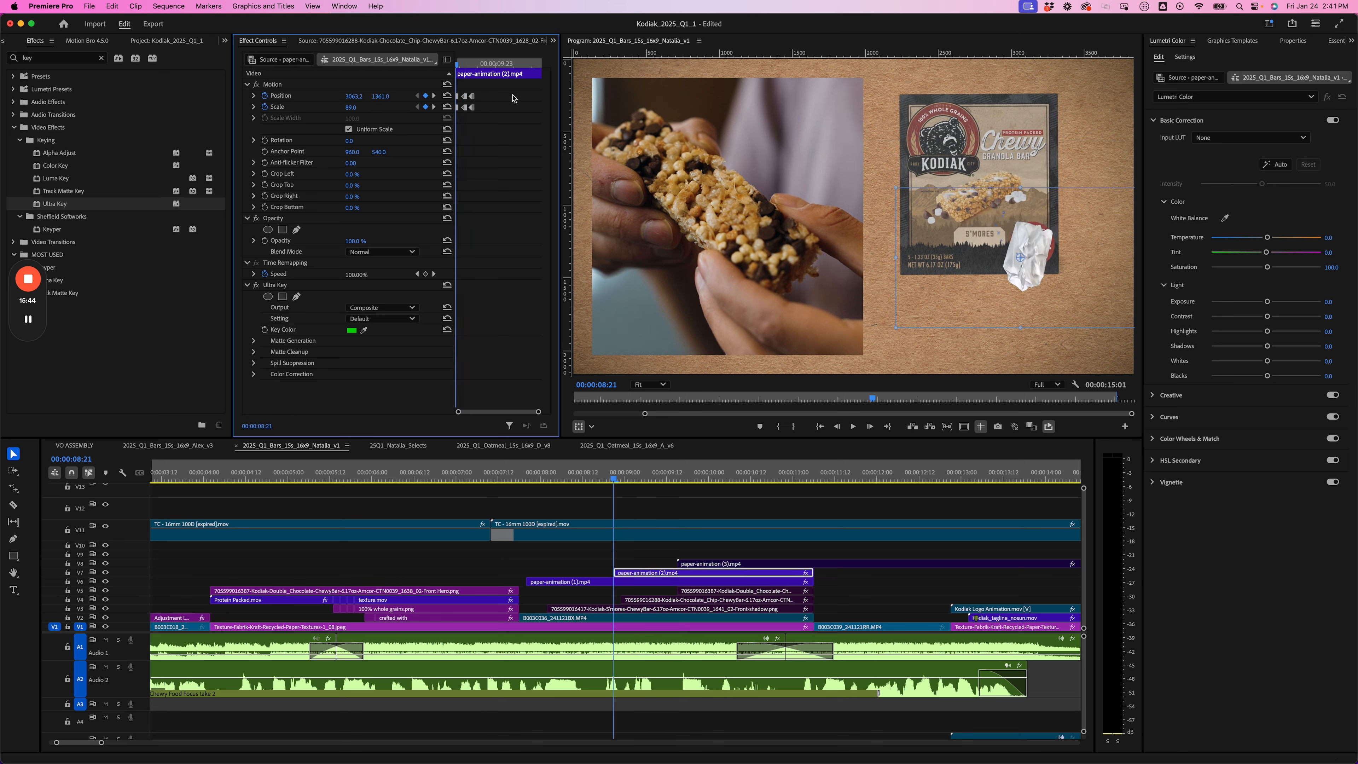
{"action": "key", "text": "Right"}
{"action": "key", "text": "Right"}
{"action": "key", "text": "Right"}
{"action": "key", "text": "Right"}
{"action": "key", "text": "Right"}
{"action": "key", "text": "Right"}
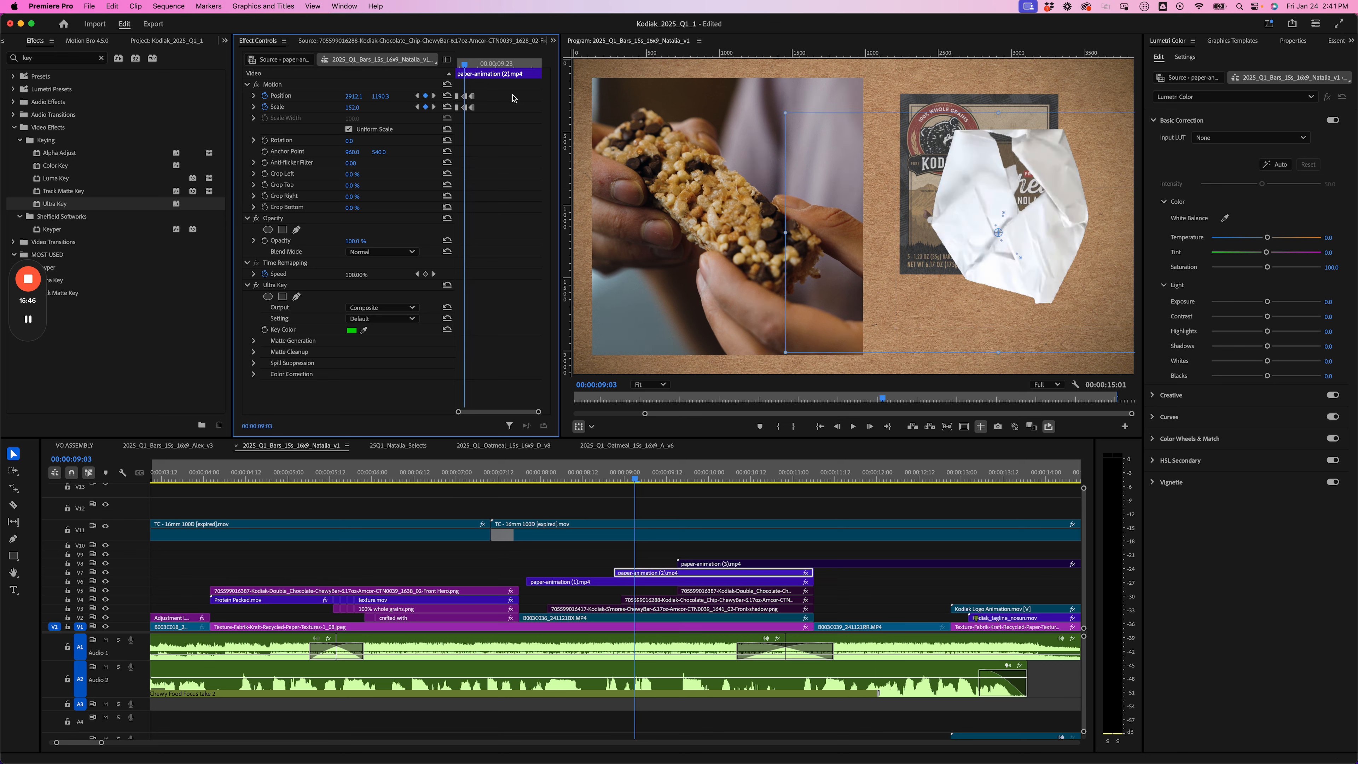
{"action": "key", "text": "Right"}
{"action": "key", "text": "Right"}
{"action": "key", "text": "Right"}
{"action": "key", "text": "Right"}
{"action": "key", "text": "Right"}
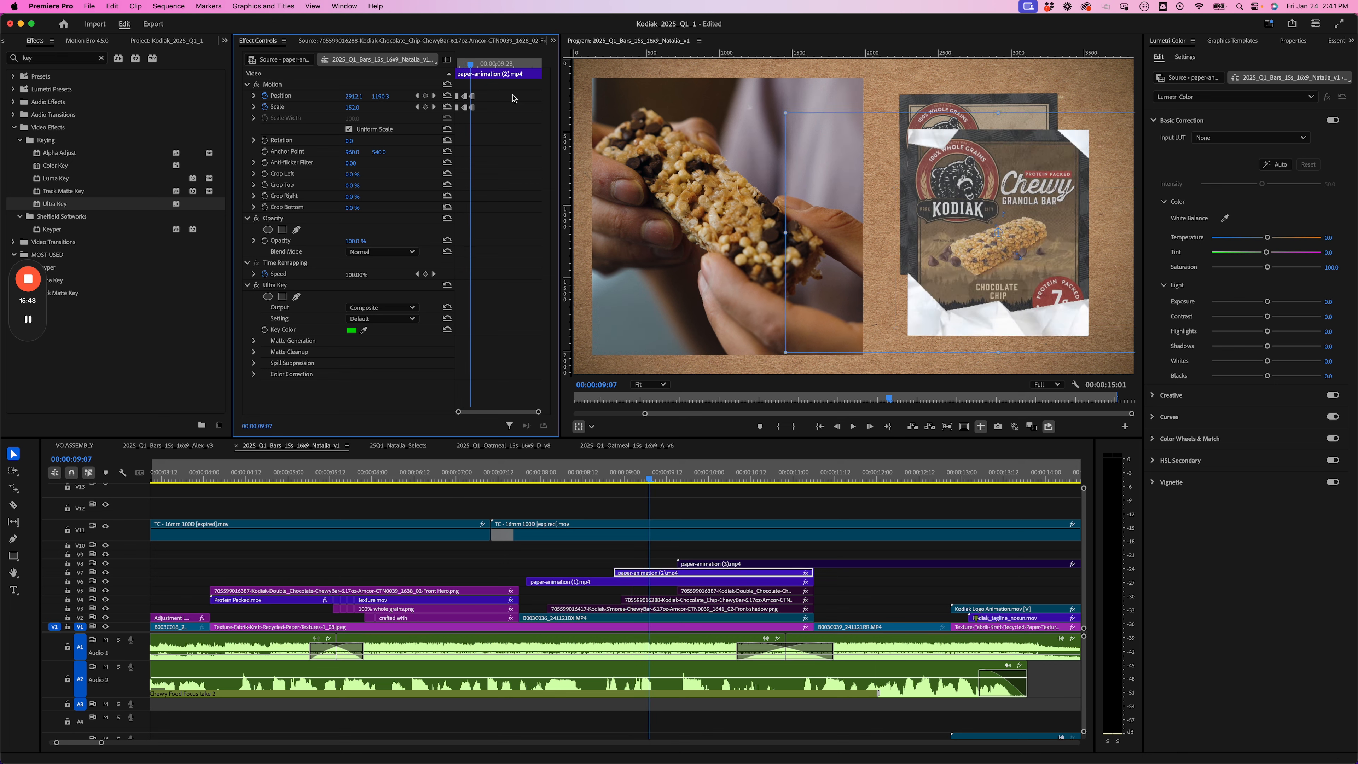
{"action": "key", "text": "Right"}
{"action": "key", "text": "Right"}
{"action": "key", "text": "Right"}
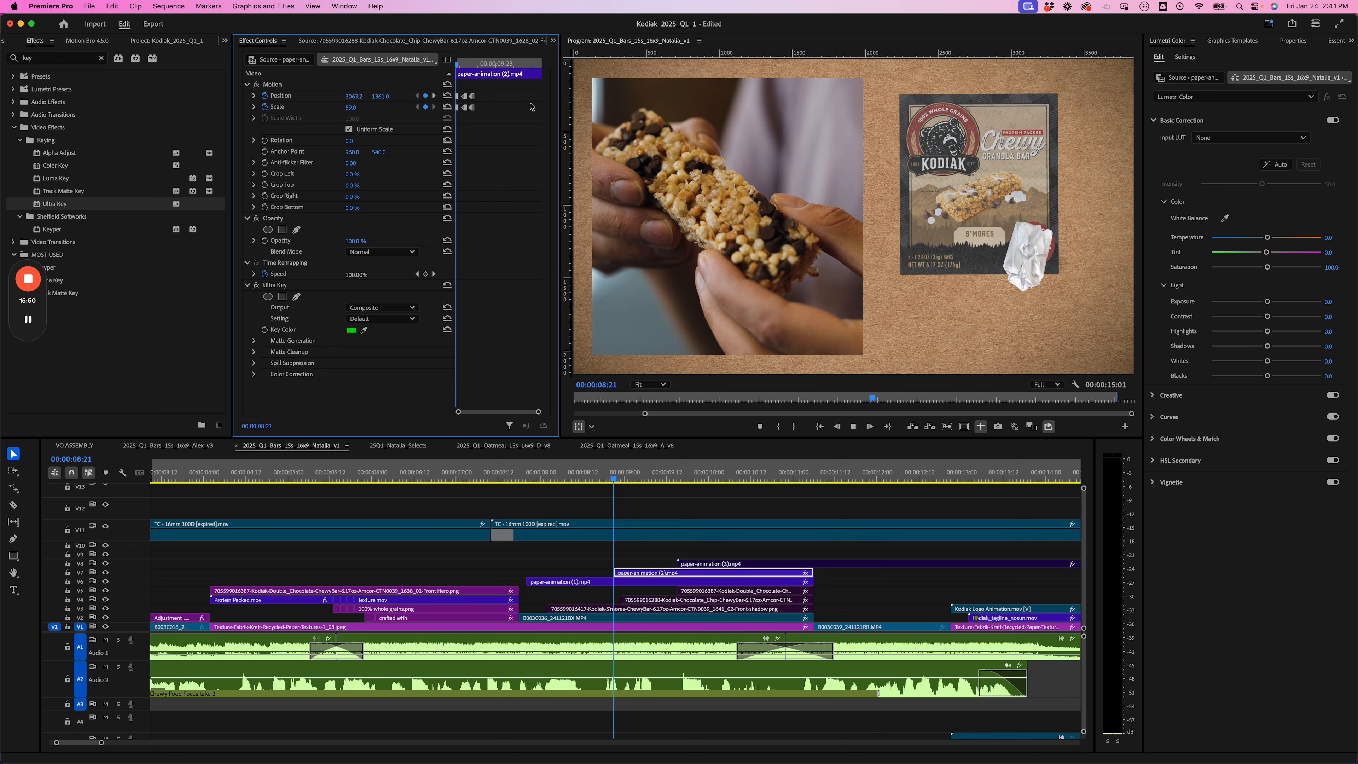
Play the Chocolate Chip unfold from the start of paper-animation (2).mp4 at 00:00:08:21
{"action": "left_click_drag", "start_coordinate": [466, 63], "coordinate": [457, 63]}
{"action": "key", "text": "space"}
{"action": "key", "text": "space"}
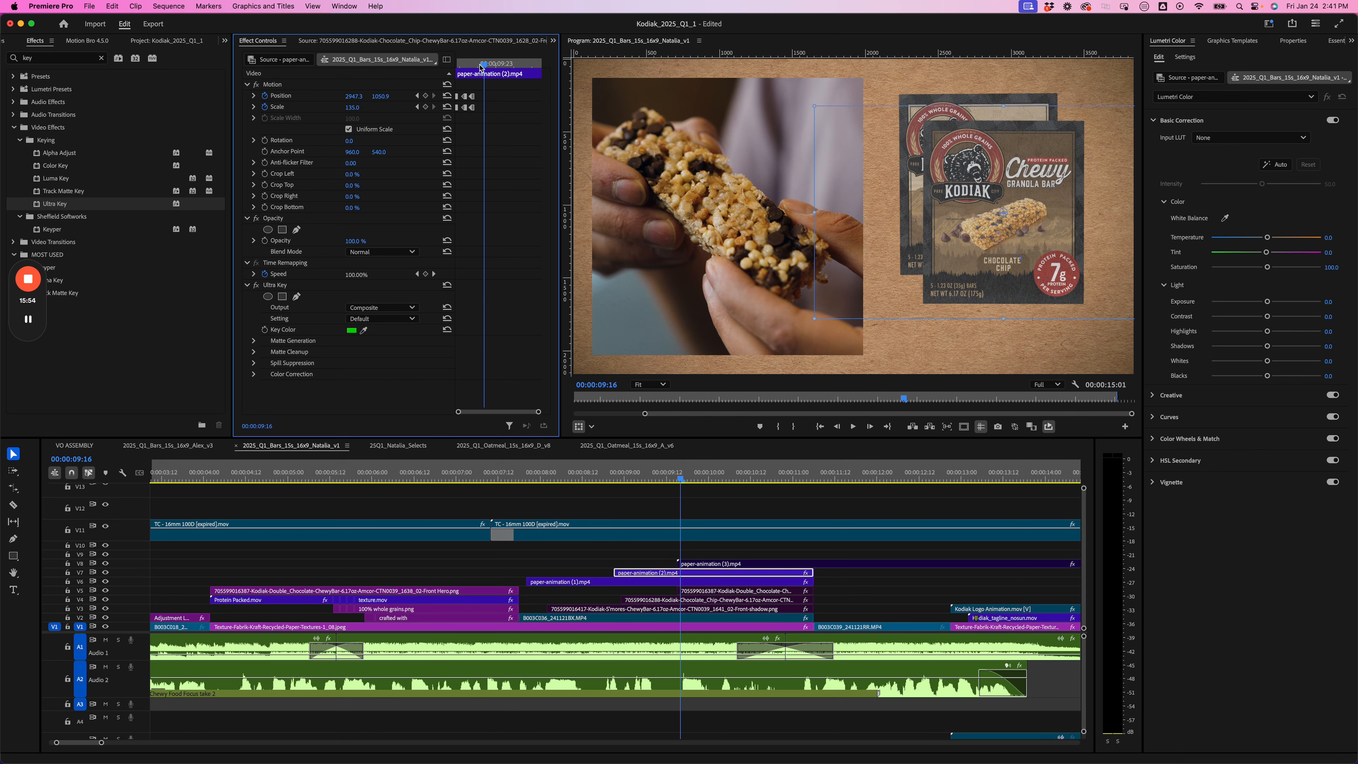
Return to the start of paper-animation (2).mp4 and examine the crumpled paper's growth frame by frame up to 00:00:09:01
{"action": "left_click_drag", "start_coordinate": [653, 477], "coordinate": [614, 478]}
{"action": "key", "text": "Right"}
{"action": "key", "text": "Right"}
{"action": "key", "text": "Right"}
{"action": "key", "text": "Right"}
{"action": "key", "text": "Right"}
{"action": "key", "text": "Right"}
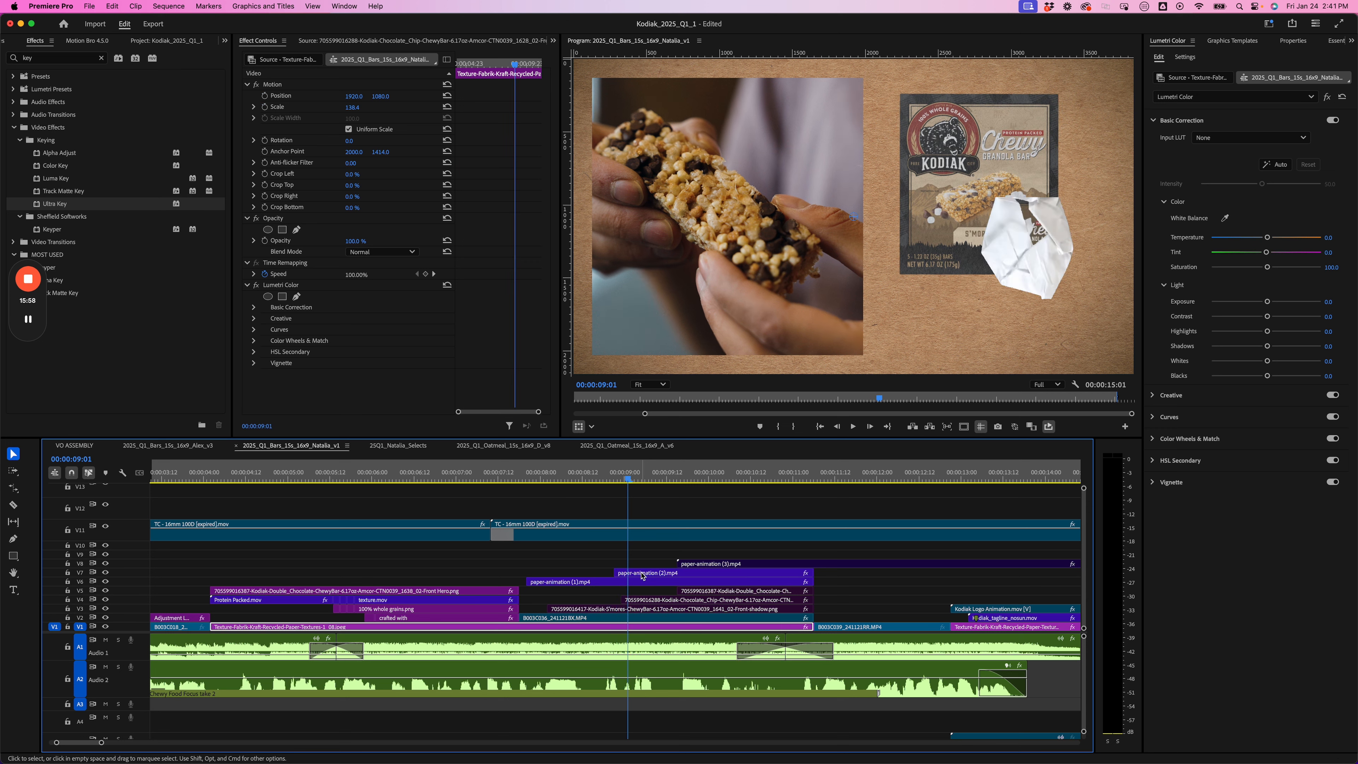
Split paper-animation (2).mp4 at 00:00:09:01, drop two frames of the small crumpled paper, and close the gap
{"action": "key", "text": "Left"}
{"action": "key", "text": "Left"}
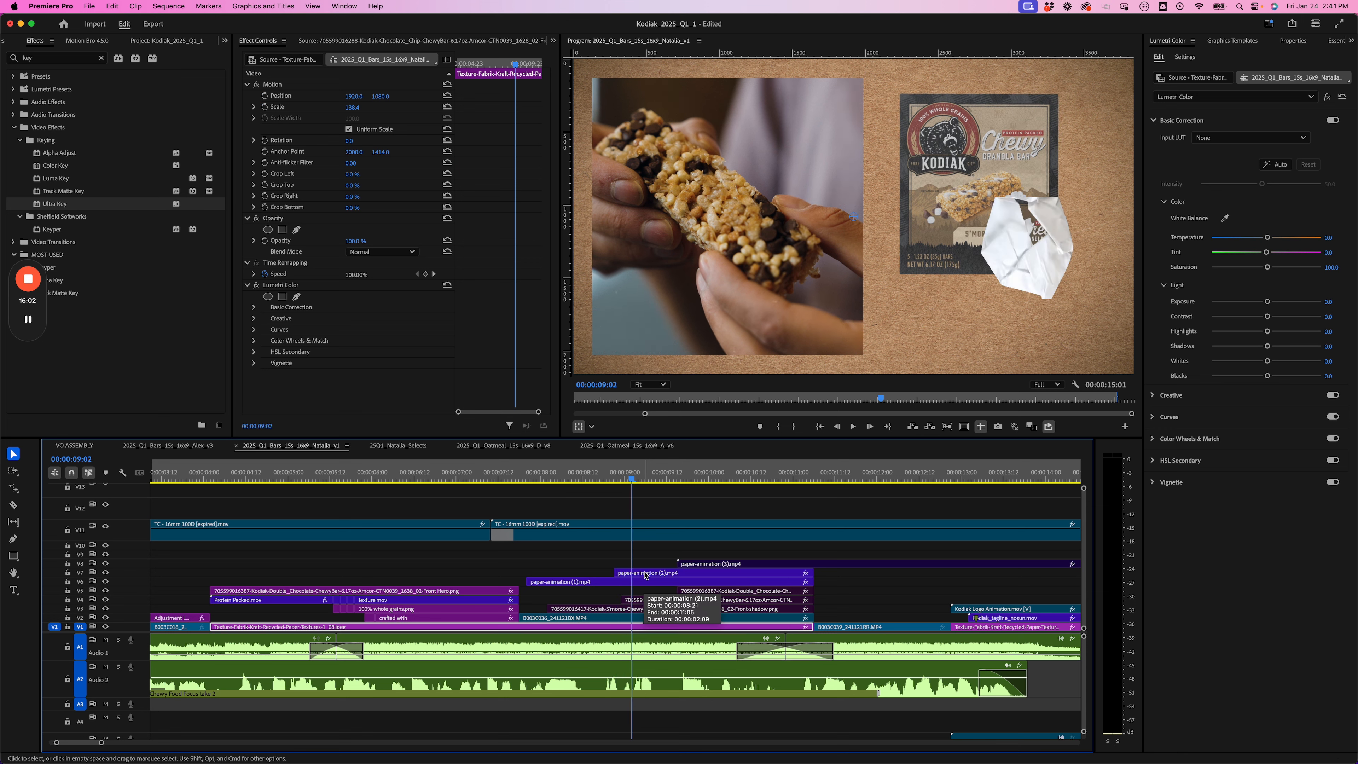
{"action": "key", "text": "Left"}
{"action": "key", "text": "Left"}
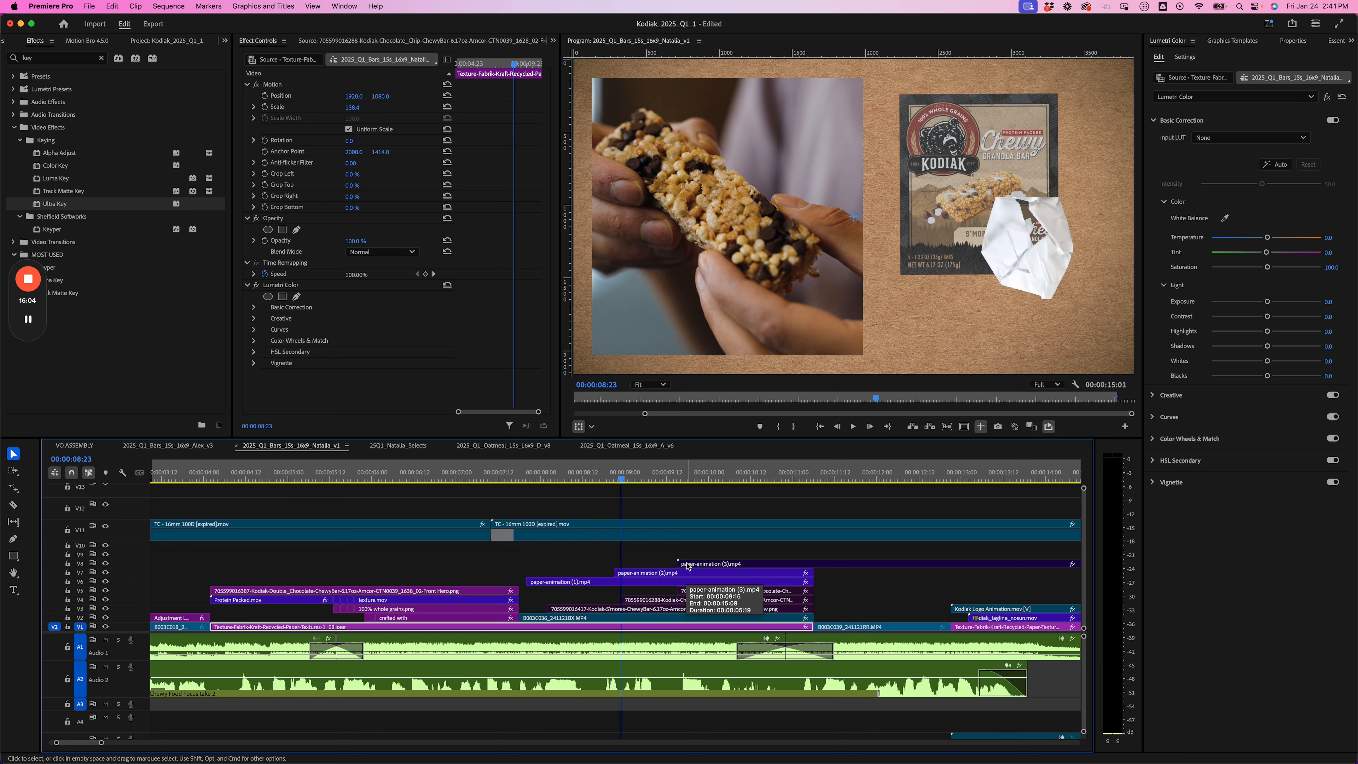
{"action": "key", "text": "Right"}
{"action": "key", "text": "Right"}
{"action": "key", "text": "Right"}
{"action": "key", "text": "c"}
{"action": "left_click", "coordinate": [631, 573]}
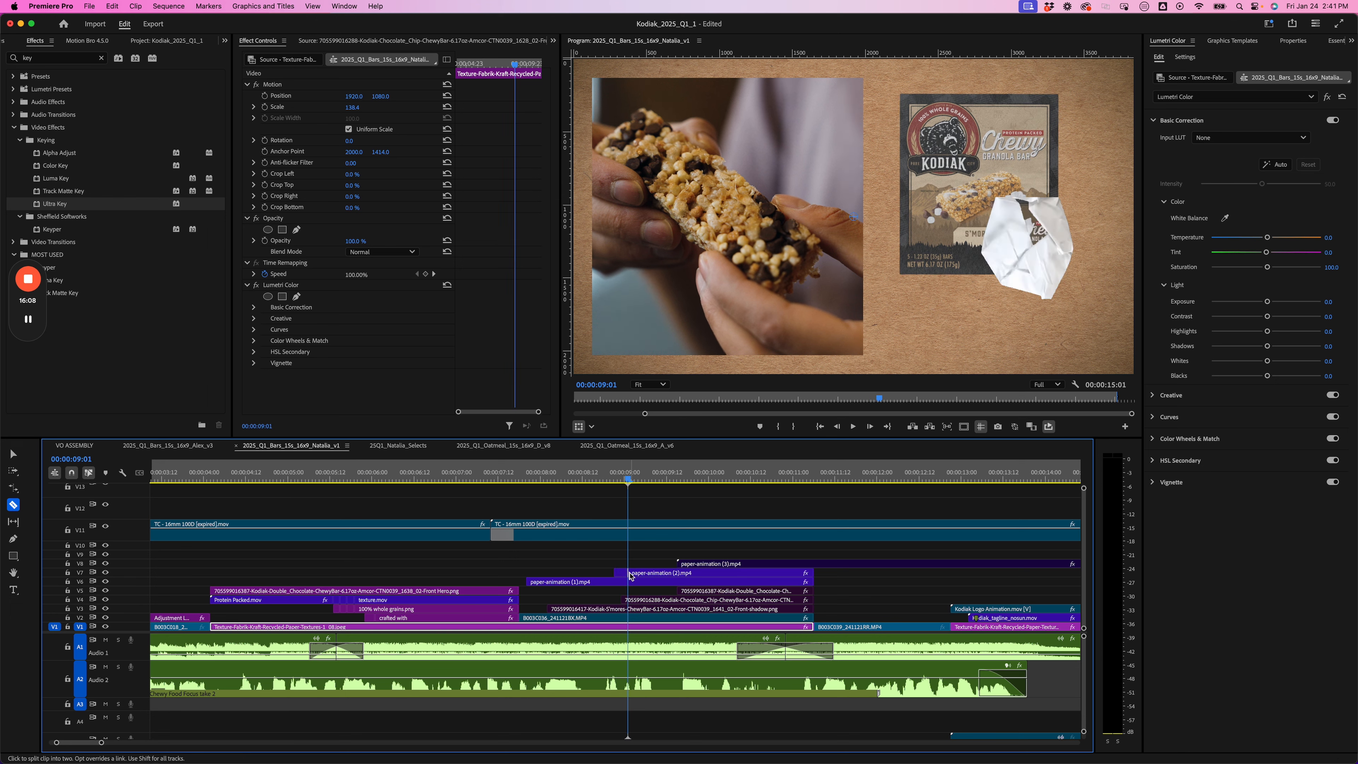
{"action": "key", "text": "Right"}
{"action": "key", "text": "Right"}
{"action": "key", "text": "v"}
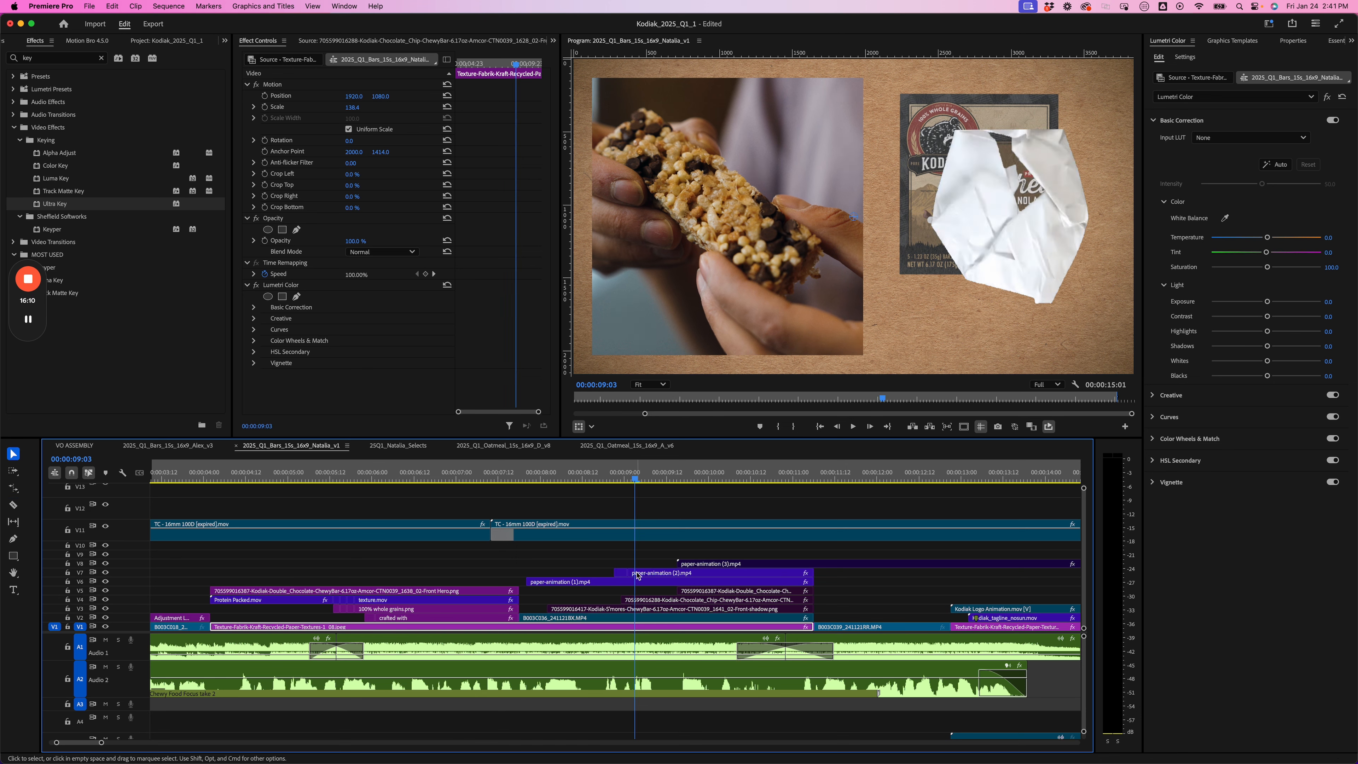
{"action": "left_click_drag", "start_coordinate": [635, 573], "coordinate": [628, 572]}
Step through the shortened Chocolate Chip unfold frame by frame from 00:00:09:01, and play the unfold sequence from the S'mores box
{"action": "mouse_move", "coordinate": [641, 485]}
{"action": "left_mouse_down"}
{"action": "mouse_move", "coordinate": [615, 483]}
{"action": "mouse_move", "coordinate": [628, 483]}
{"action": "left_mouse_up"}
{"action": "key", "text": "Right"}
{"action": "key", "text": "Right"}
{"action": "key", "text": "Right"}
{"action": "key", "text": "Right"}
{"action": "key", "text": "Right"}
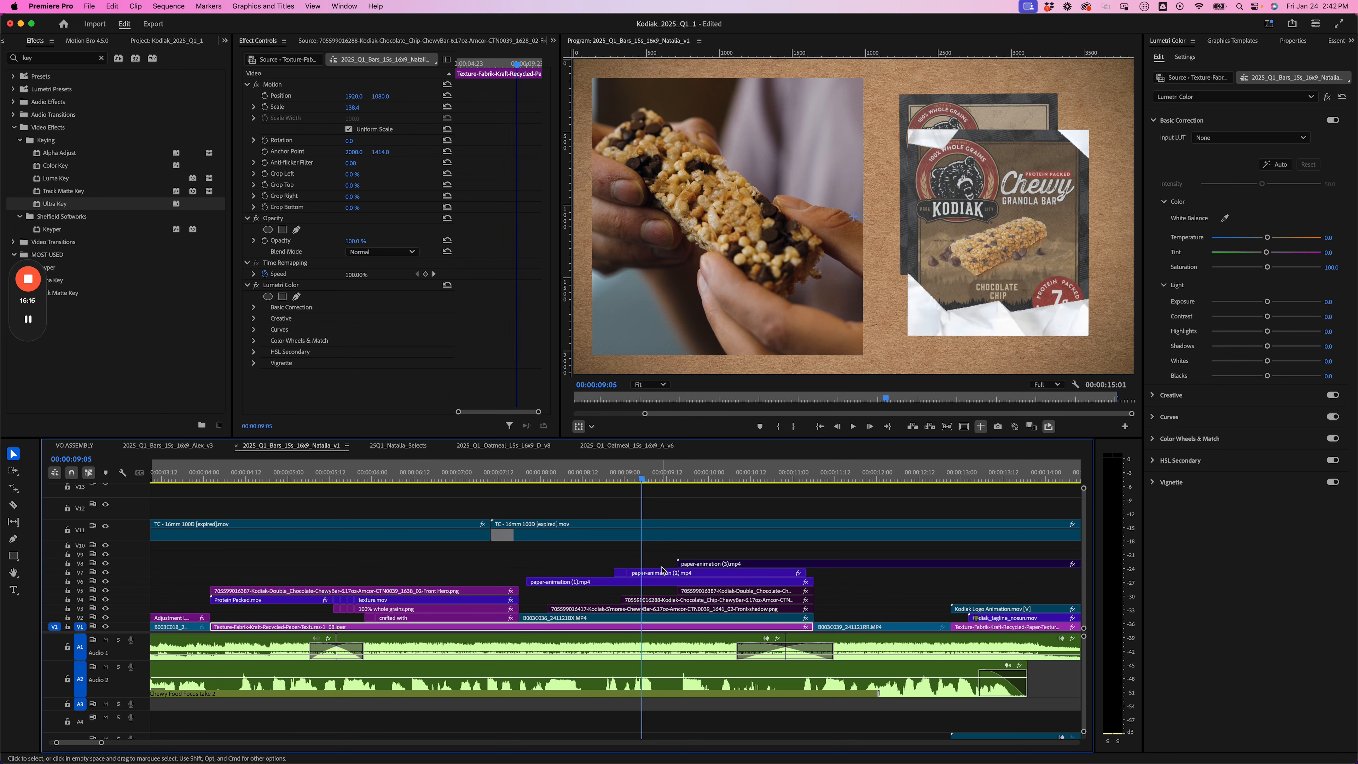
{"action": "key", "text": "Right"}
{"action": "key", "text": "Right"}
{"action": "key", "text": "Right"}
{"action": "key", "text": "Right"}
{"action": "key", "text": "Right"}
{"action": "key", "text": "Right"}
{"action": "key", "text": "Right"}
{"action": "key", "text": "Right"}
{"action": "key", "text": "Right"}
{"action": "key", "text": "Right"}
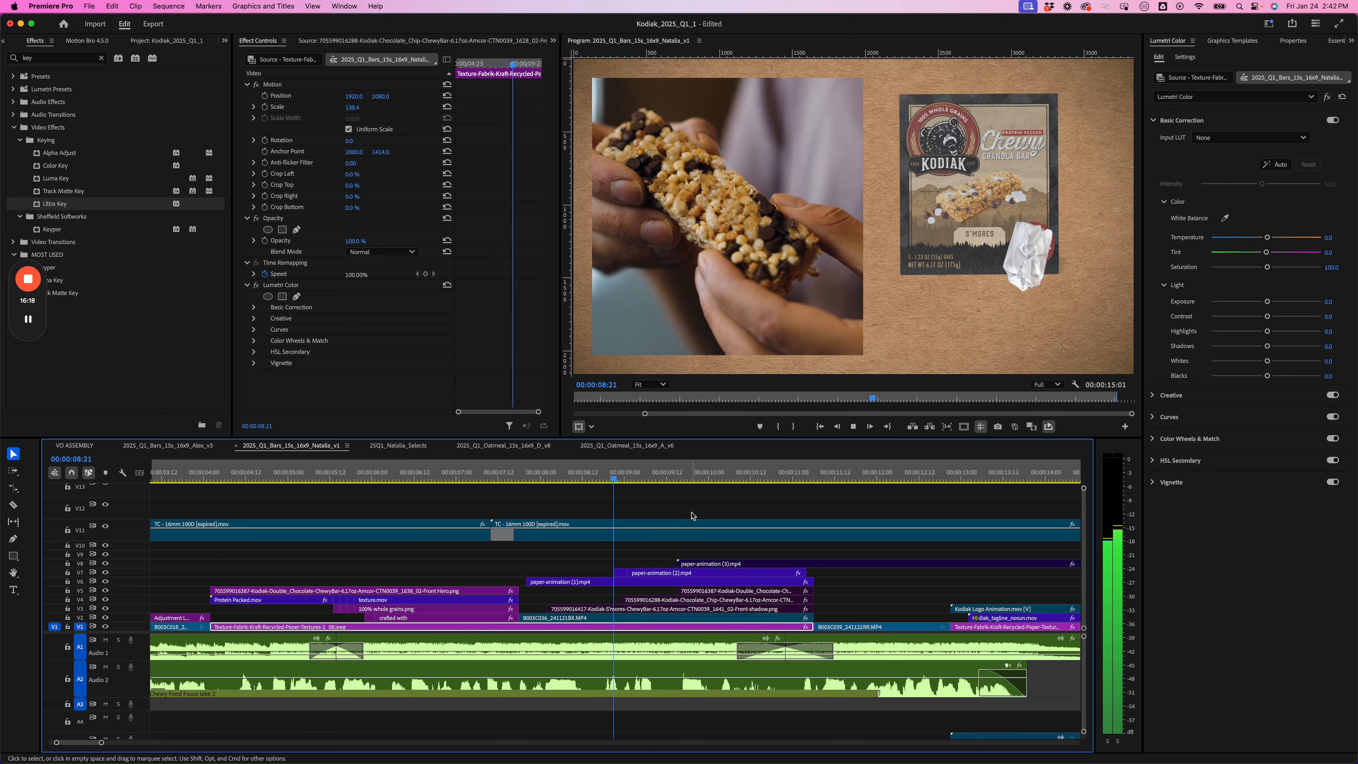
{"action": "left_click_drag", "start_coordinate": [672, 479], "coordinate": [517, 479]}
{"action": "key", "text": "space"}
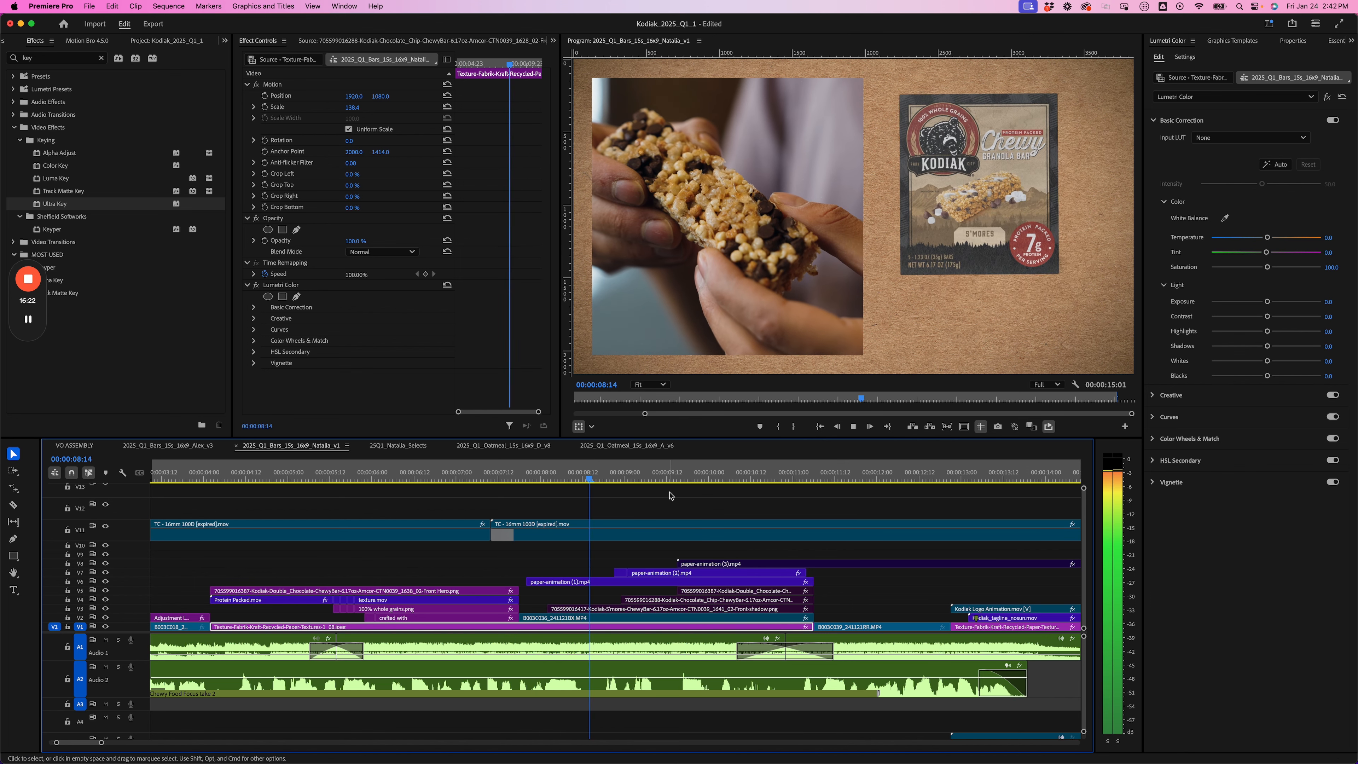
Scale paper-animation (3).mp4 to 133 and offset the Double Chocolate box to Position 3110.9, 1254.5
{"action": "left_click", "coordinate": [721, 564]}
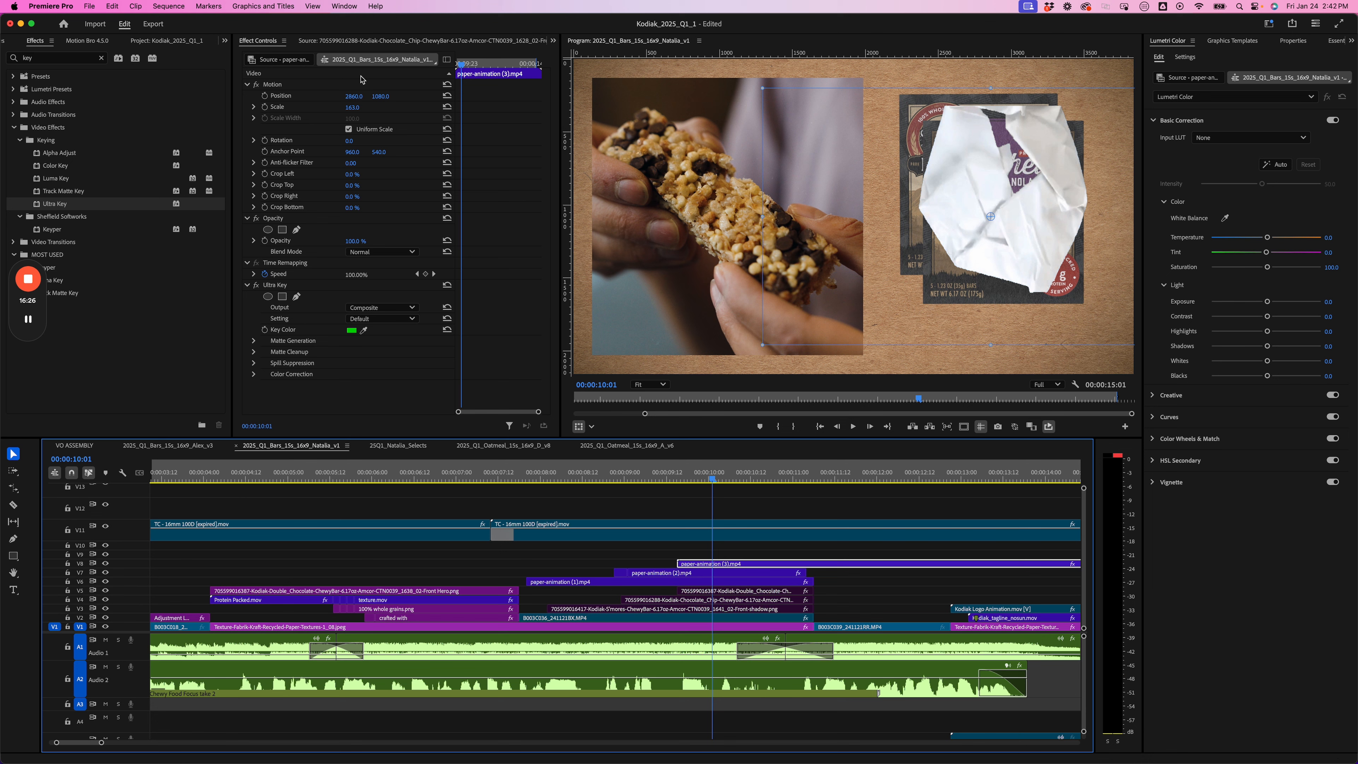
{"action": "left_click", "coordinate": [352, 107]}
{"action": "type", "text": "152"}
{"action": "key", "text": "Return"}
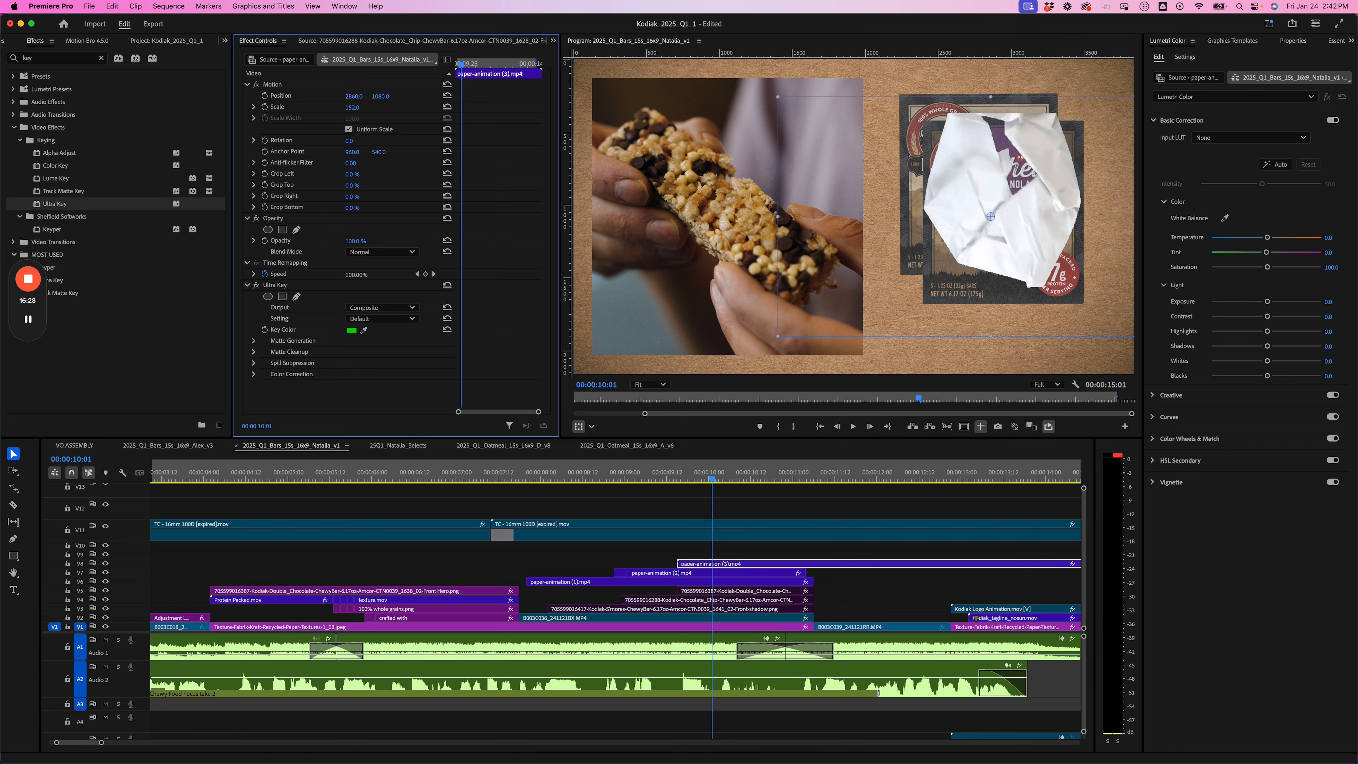
{"action": "left_click_drag", "start_coordinate": [358, 107], "coordinate": [352, 108]}
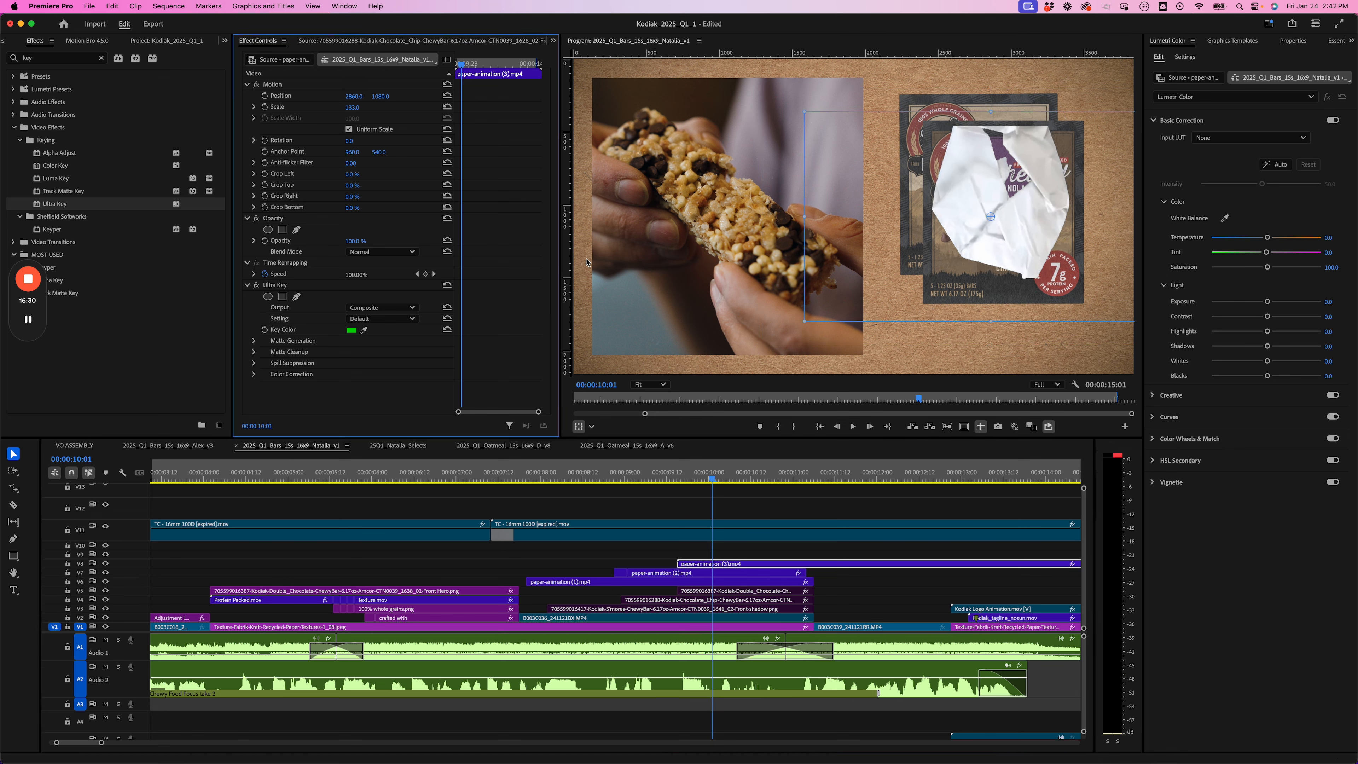
{"action": "key", "text": "space"}
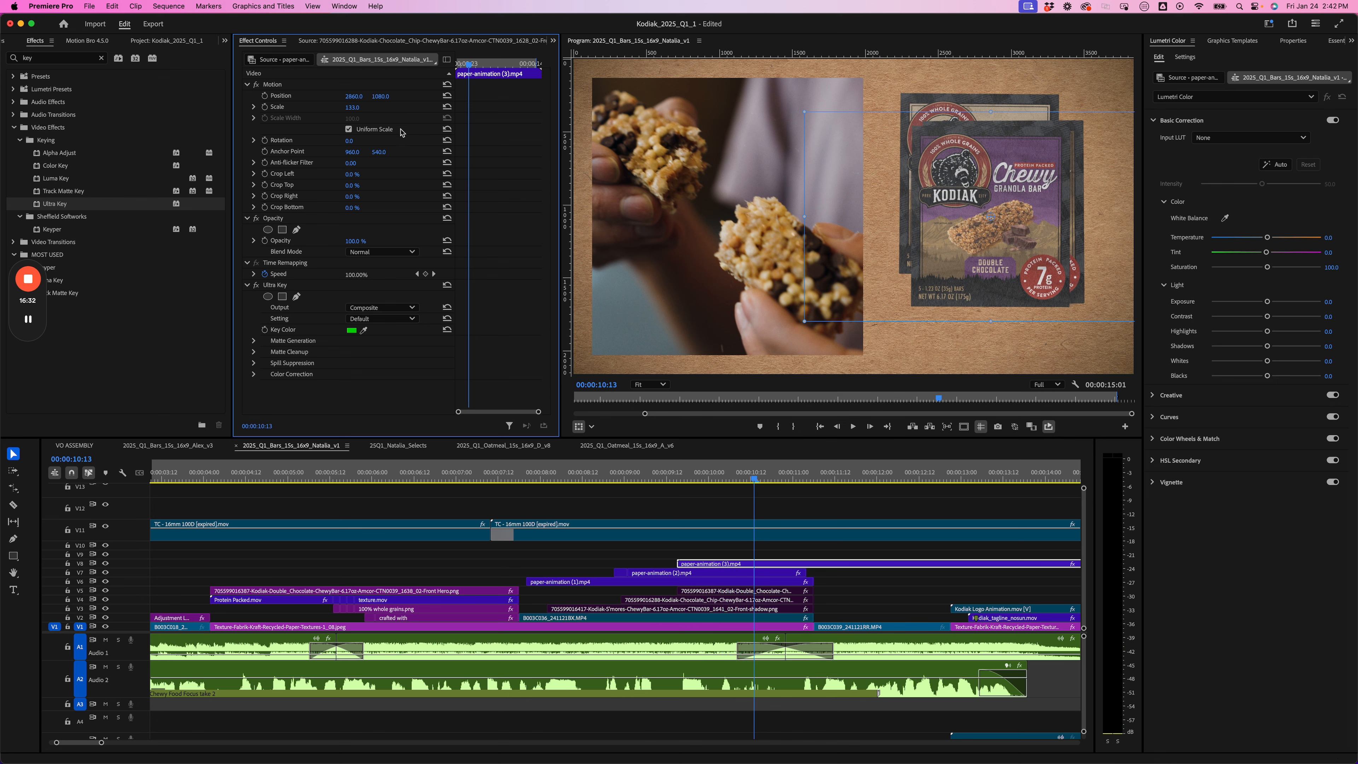
{"action": "left_click_drag", "start_coordinate": [942, 197], "coordinate": [980, 226]}
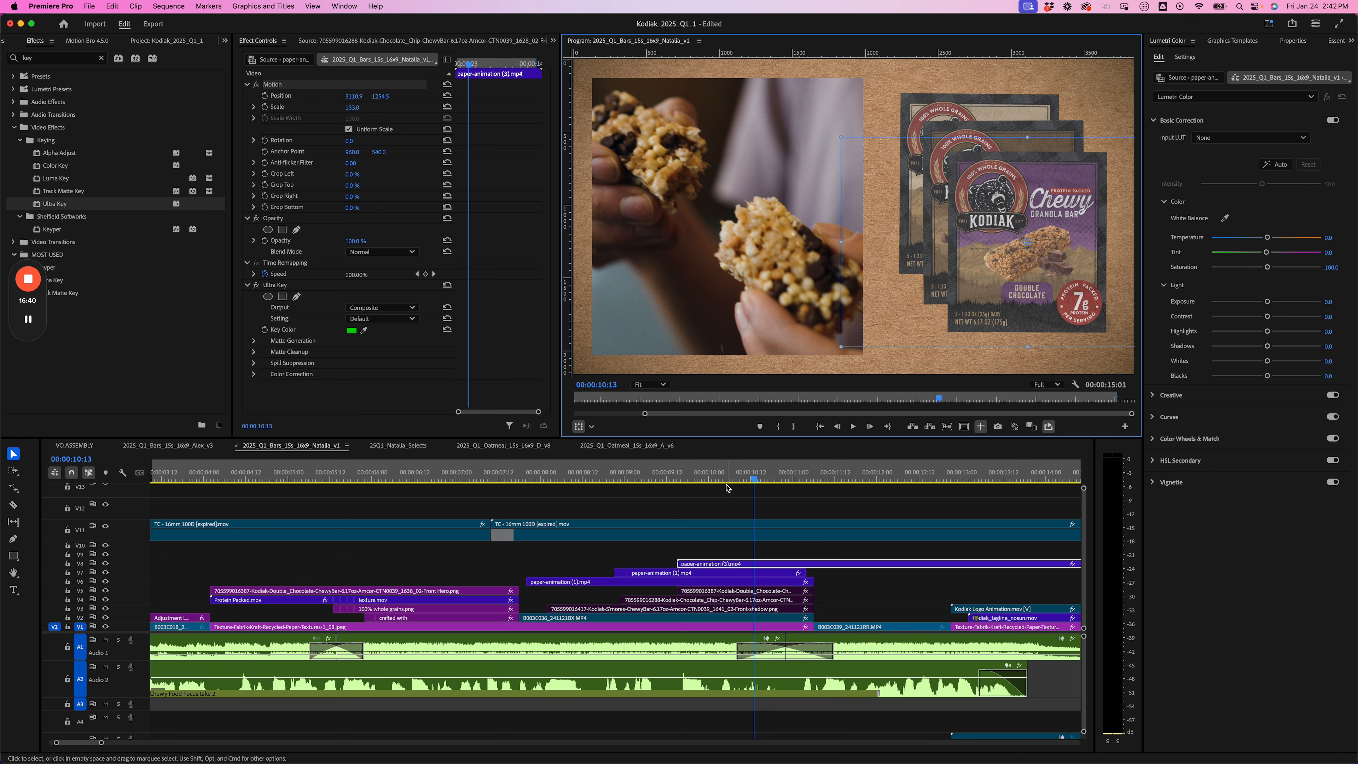
Split paper-animation (3).mp4 at 00:00:09:20 and move the later part back to 00:00:09:15 over the short leading piece
{"action": "left_click", "coordinate": [681, 476]}
{"action": "left_click", "coordinate": [678, 476]}
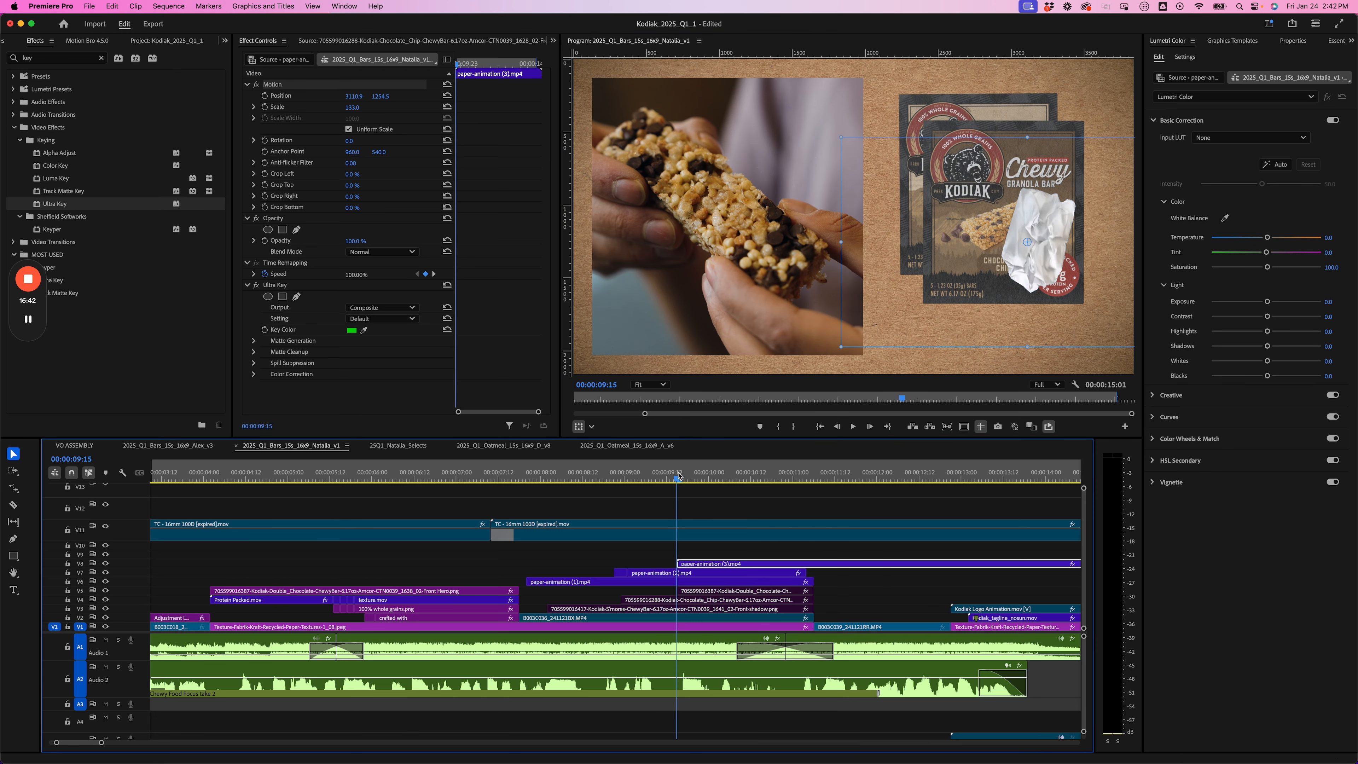
{"action": "mouse_move", "coordinate": [678, 475]}
{"action": "left_mouse_down"}
{"action": "mouse_move", "coordinate": [717, 474]}
{"action": "mouse_move", "coordinate": [695, 476]}
{"action": "left_mouse_up"}
{"action": "key", "text": "c"}
{"action": "left_click", "coordinate": [698, 564]}
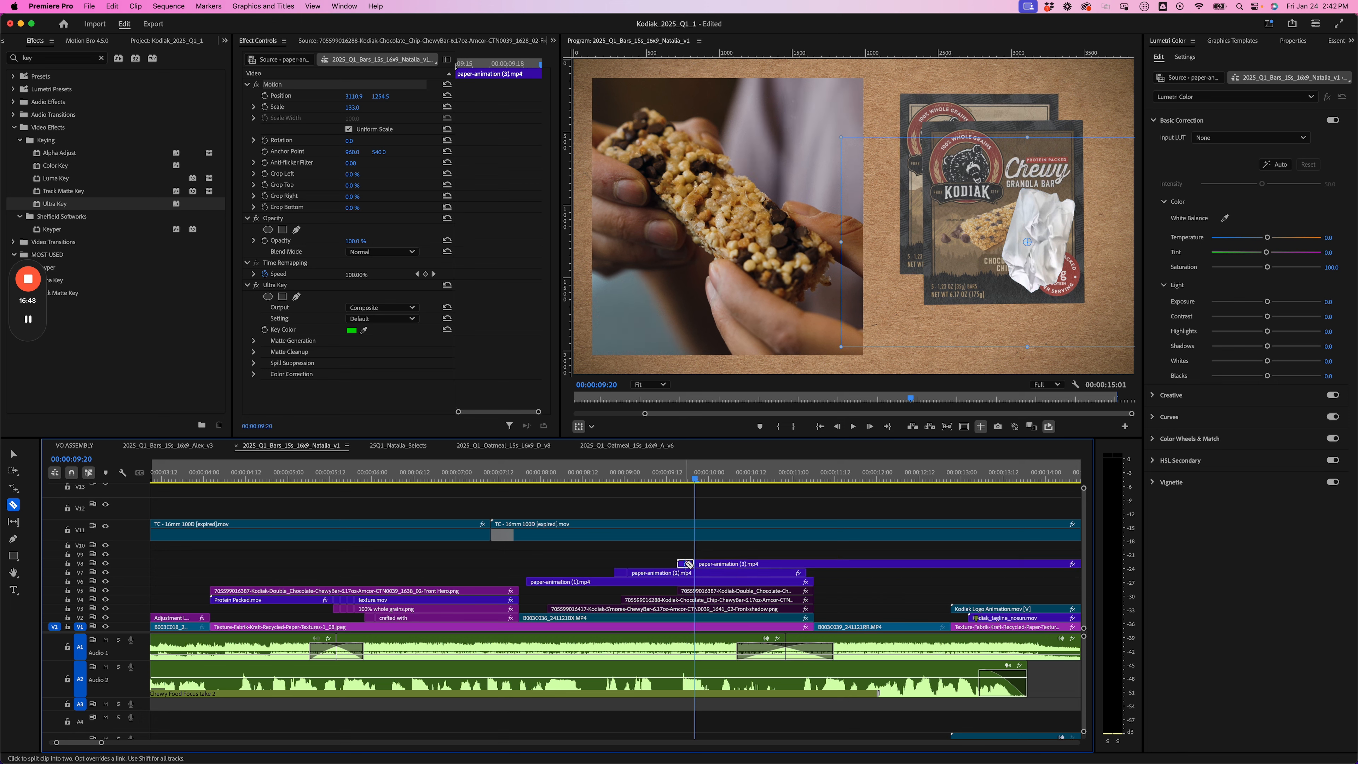
{"action": "key", "text": "v"}
{"action": "left_click_drag", "start_coordinate": [726, 565], "coordinate": [709, 565]}
Play the box unfolds from the start of the S'mores animation through the tightened Double Chocolate unfold
{"action": "left_click_drag", "start_coordinate": [694, 479], "coordinate": [530, 479]}
{"action": "key", "text": "space"}
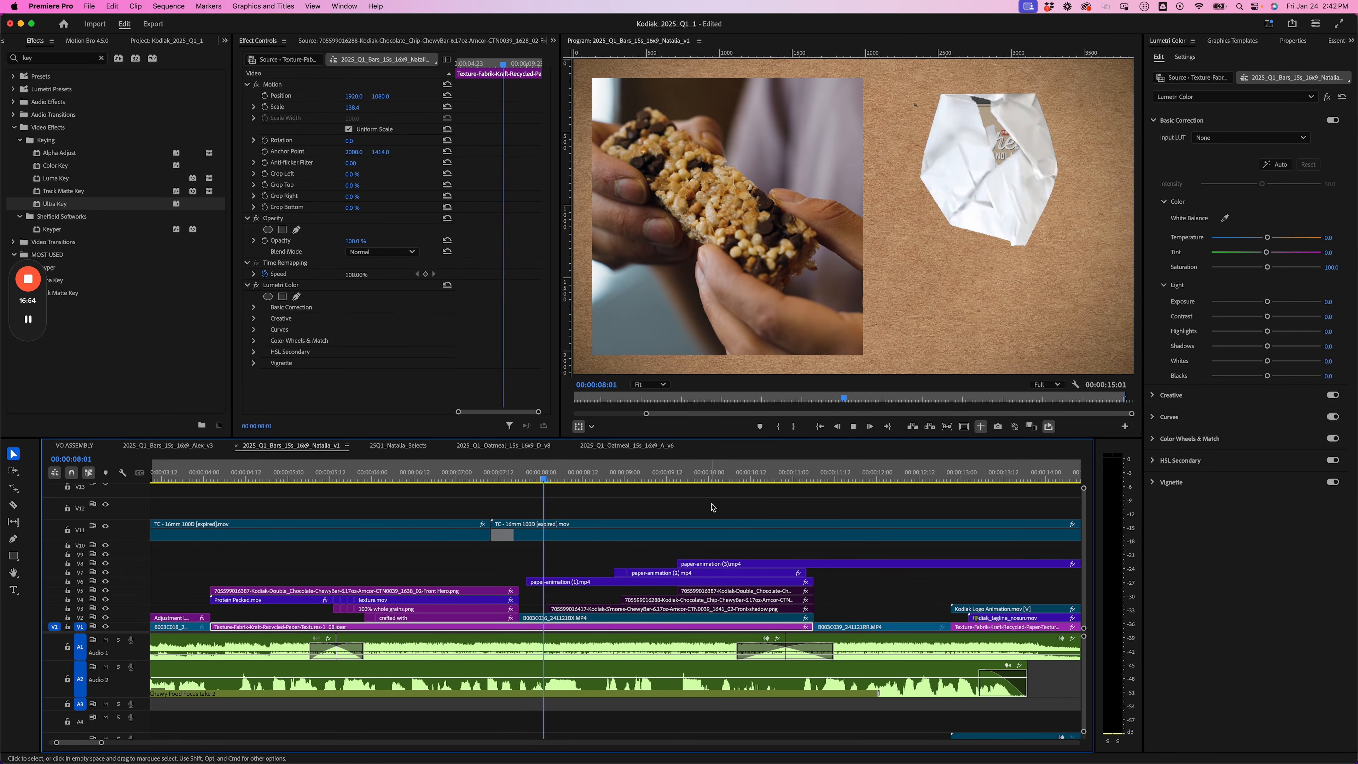
{"action": "key", "text": "space"}
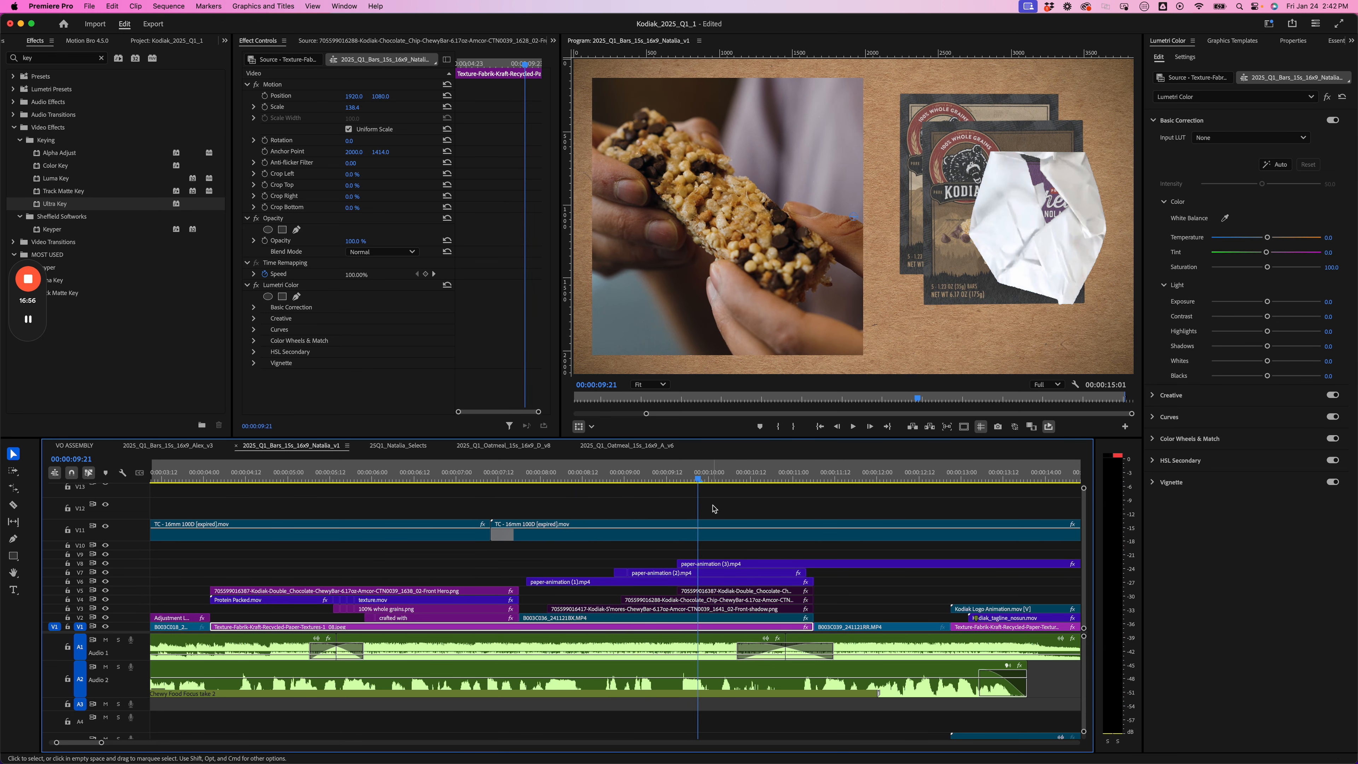
Delete the Position keyframe at the start of the second part of paper-animation (2).mp4 at 00:00:09:01
{"action": "left_click", "coordinate": [669, 573]}
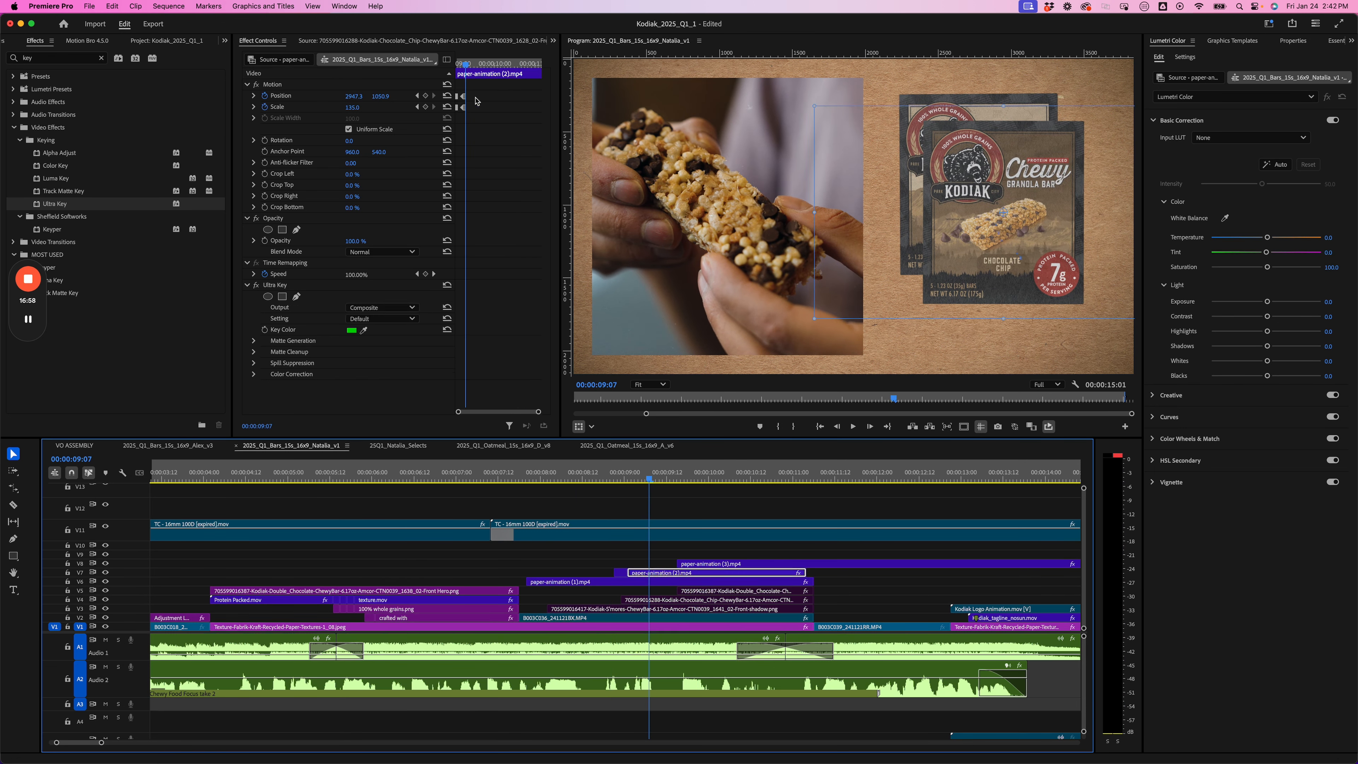
{"action": "left_click_drag", "start_coordinate": [469, 64], "coordinate": [446, 68]}
{"action": "key", "text": "="}
{"action": "key", "text": "="}
{"action": "key", "text": "="}
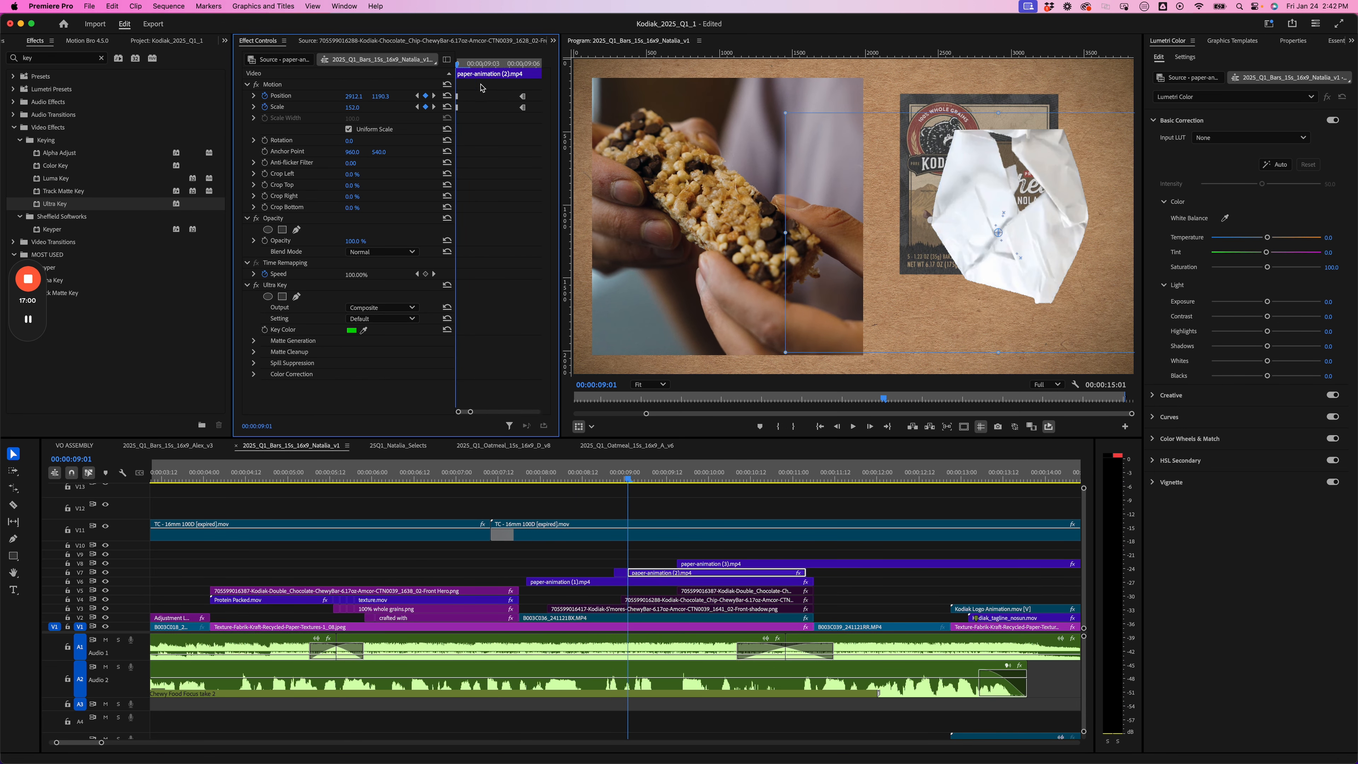
{"action": "left_click", "coordinate": [264, 96]}
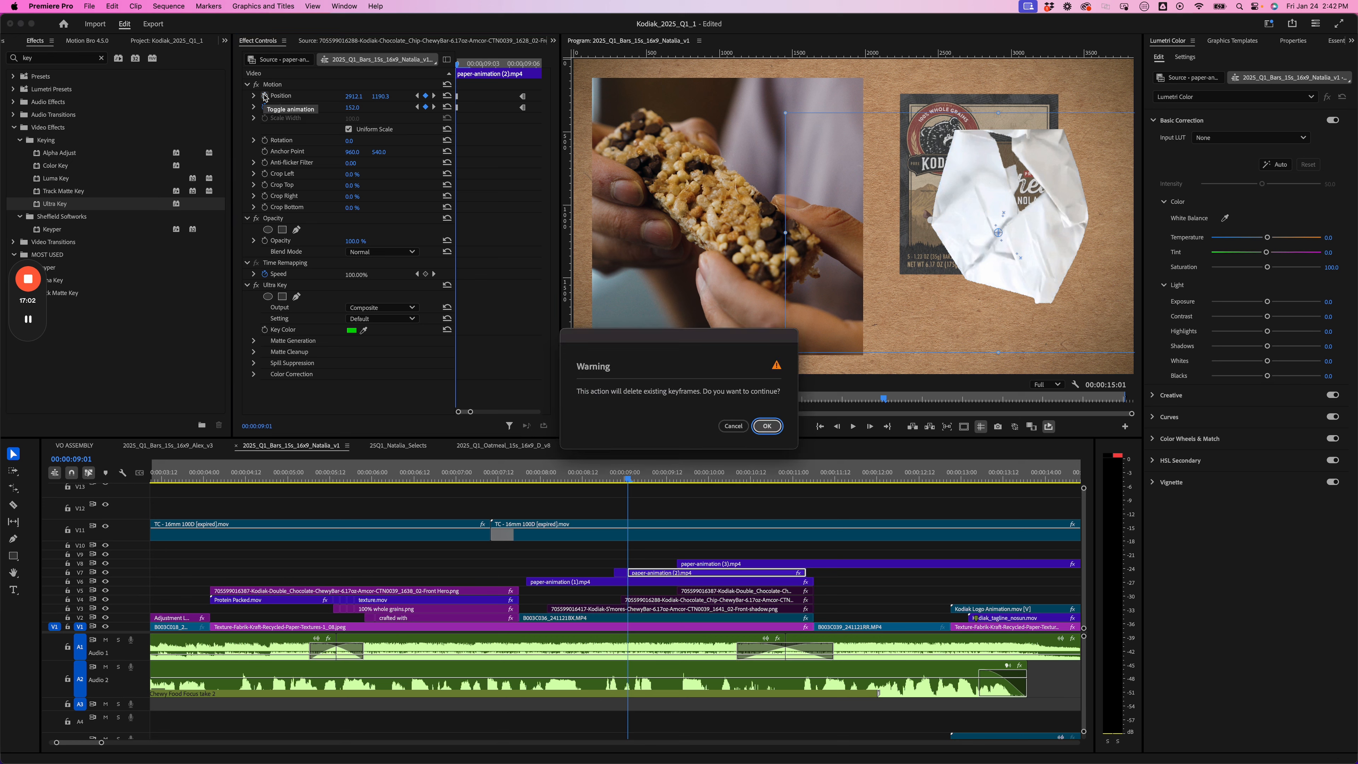
{"action": "key", "text": "Return"}
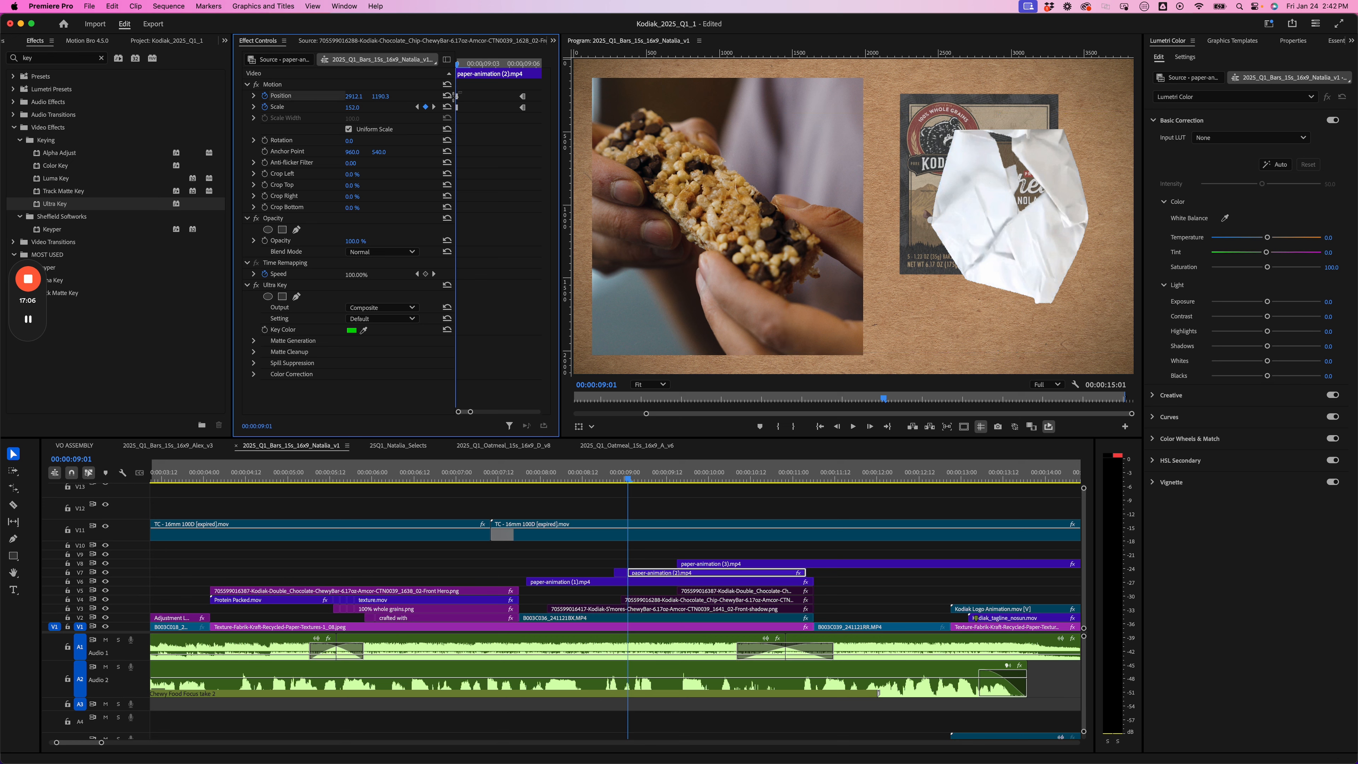
{"action": "key", "text": "Delete"}
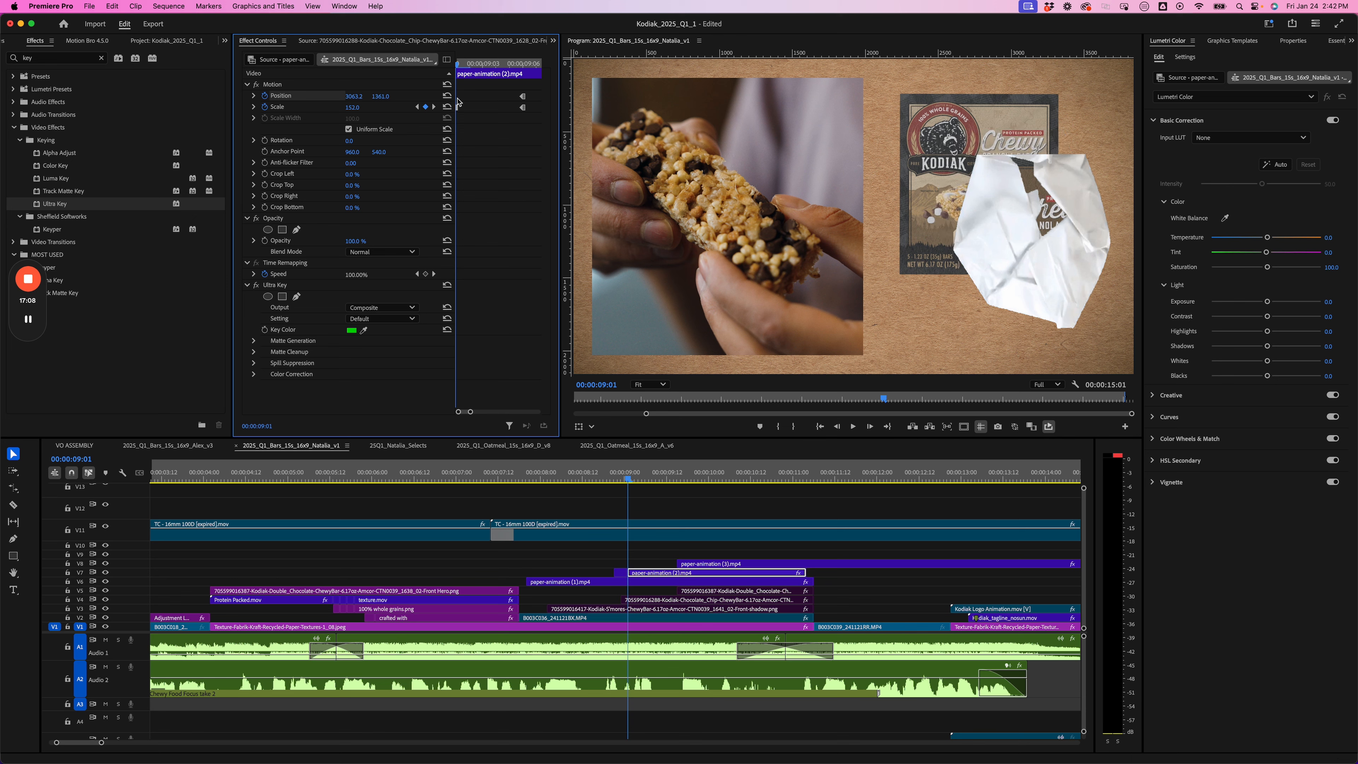
Set the Scale keyframe of paper-animation (2).mp4 at 00:00:09:01 to 139 and play the unfold
{"action": "key", "text": "space"}
{"action": "left_click_drag", "start_coordinate": [508, 65], "coordinate": [442, 68]}
{"action": "left_click_drag", "start_coordinate": [357, 109], "coordinate": [351, 109]}
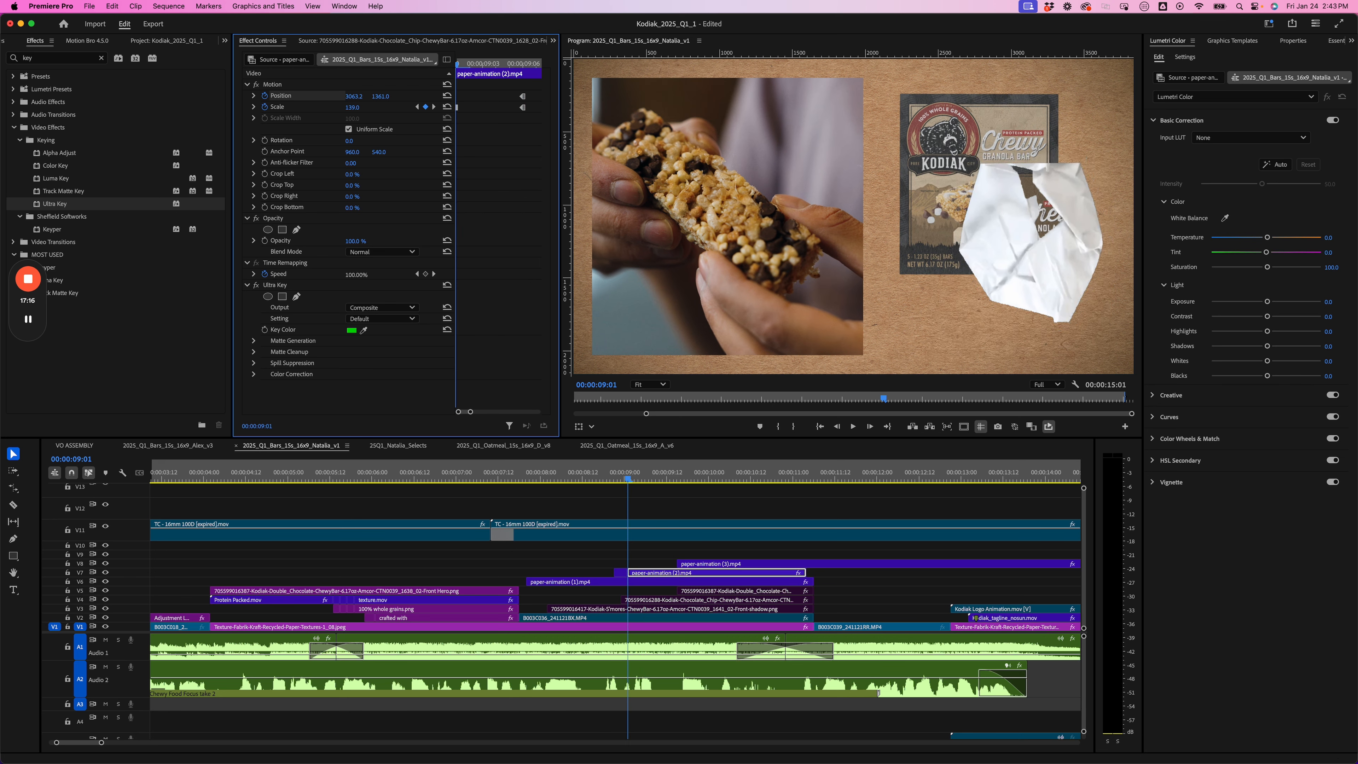
{"action": "mouse_move", "coordinate": [456, 72]}
{"action": "left_mouse_down"}
{"action": "mouse_move", "coordinate": [521, 68]}
{"action": "mouse_move", "coordinate": [456, 74]}
{"action": "left_mouse_up"}
{"action": "key", "text": "space"}
{"action": "key", "text": "space"}
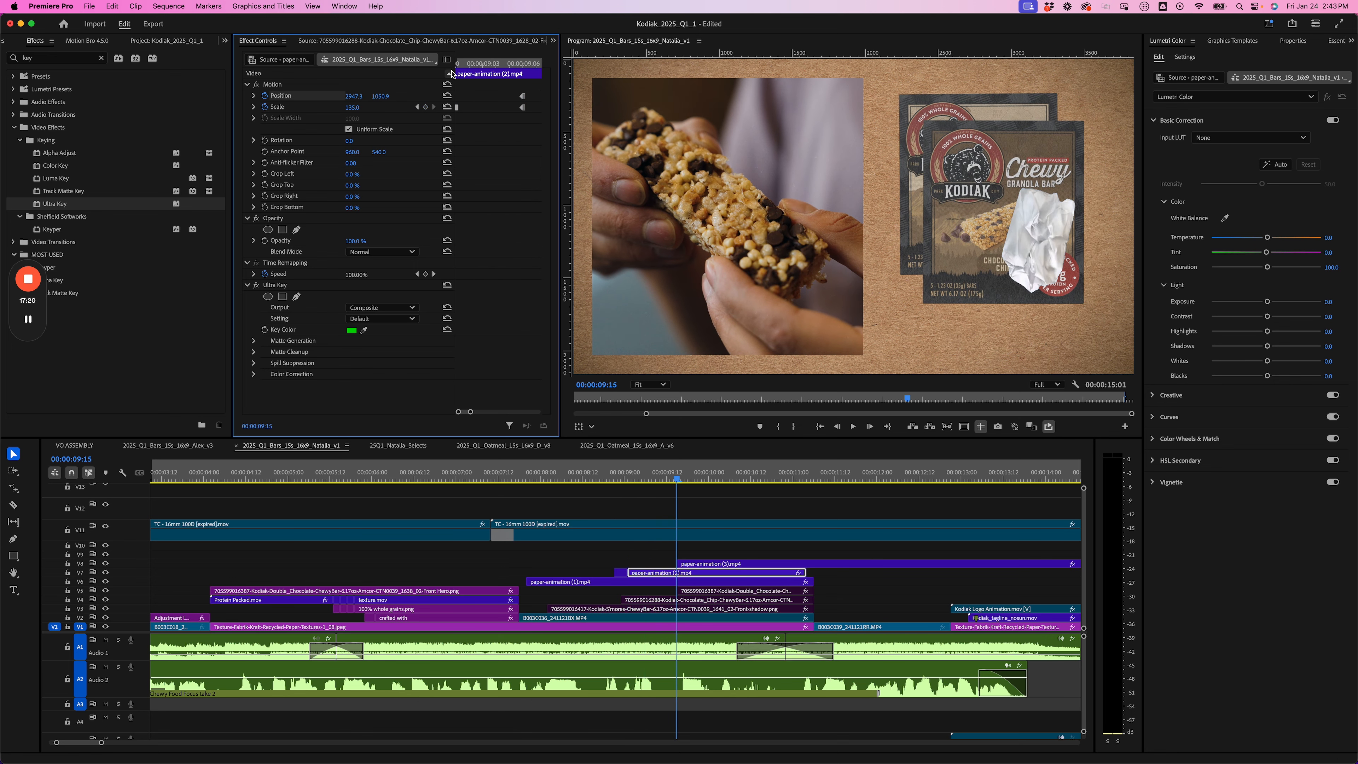
Keyframe the Position of paper-animation (3).mp4 from 2881.9, 1254.5 at 00:00:09:18 to 3110.9, 1254.5 once the box is unfolded
{"action": "left_click_drag", "start_coordinate": [632, 477], "coordinate": [710, 477]}
{"action": "left_click", "coordinate": [786, 562]}
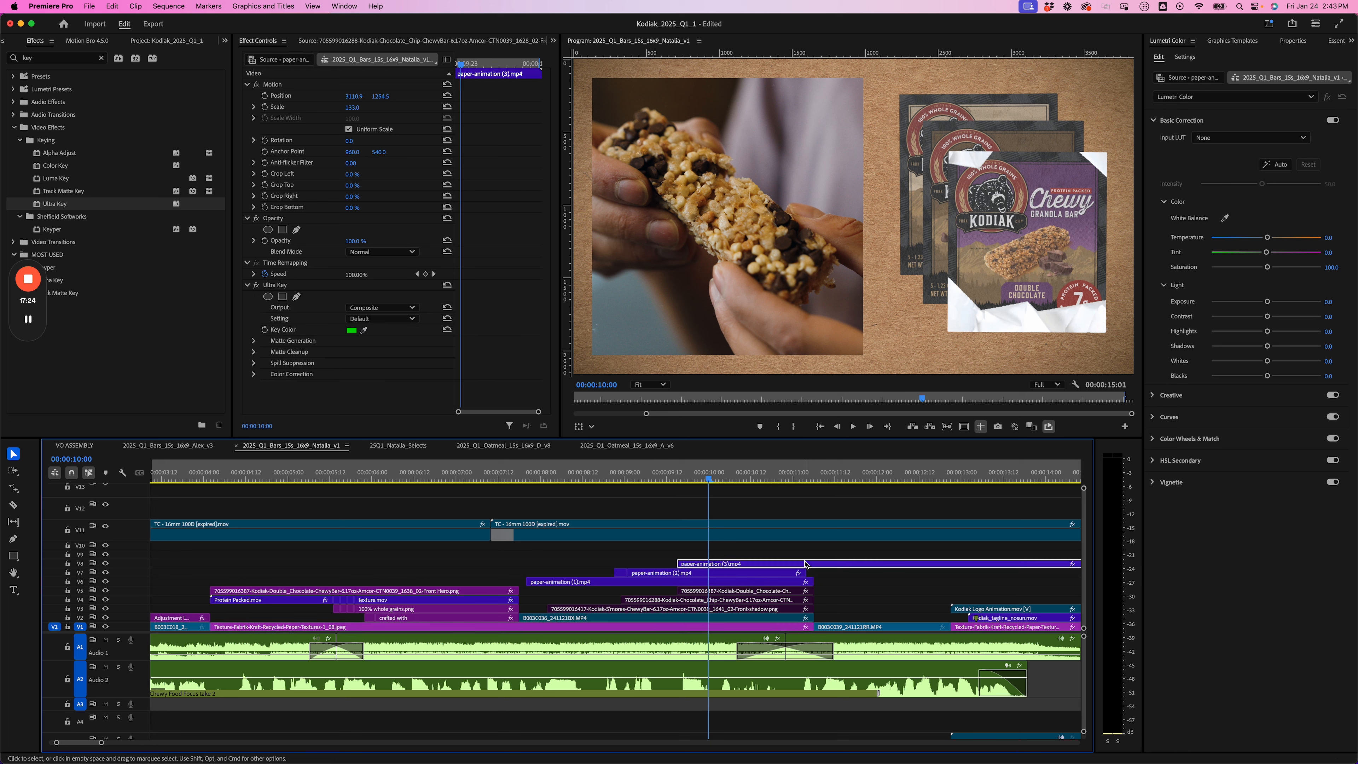
{"action": "left_click_drag", "start_coordinate": [458, 62], "coordinate": [454, 70]}
{"action": "left_click", "coordinate": [461, 65]}
{"action": "left_click_drag", "start_coordinate": [353, 100], "coordinate": [296, 100]}
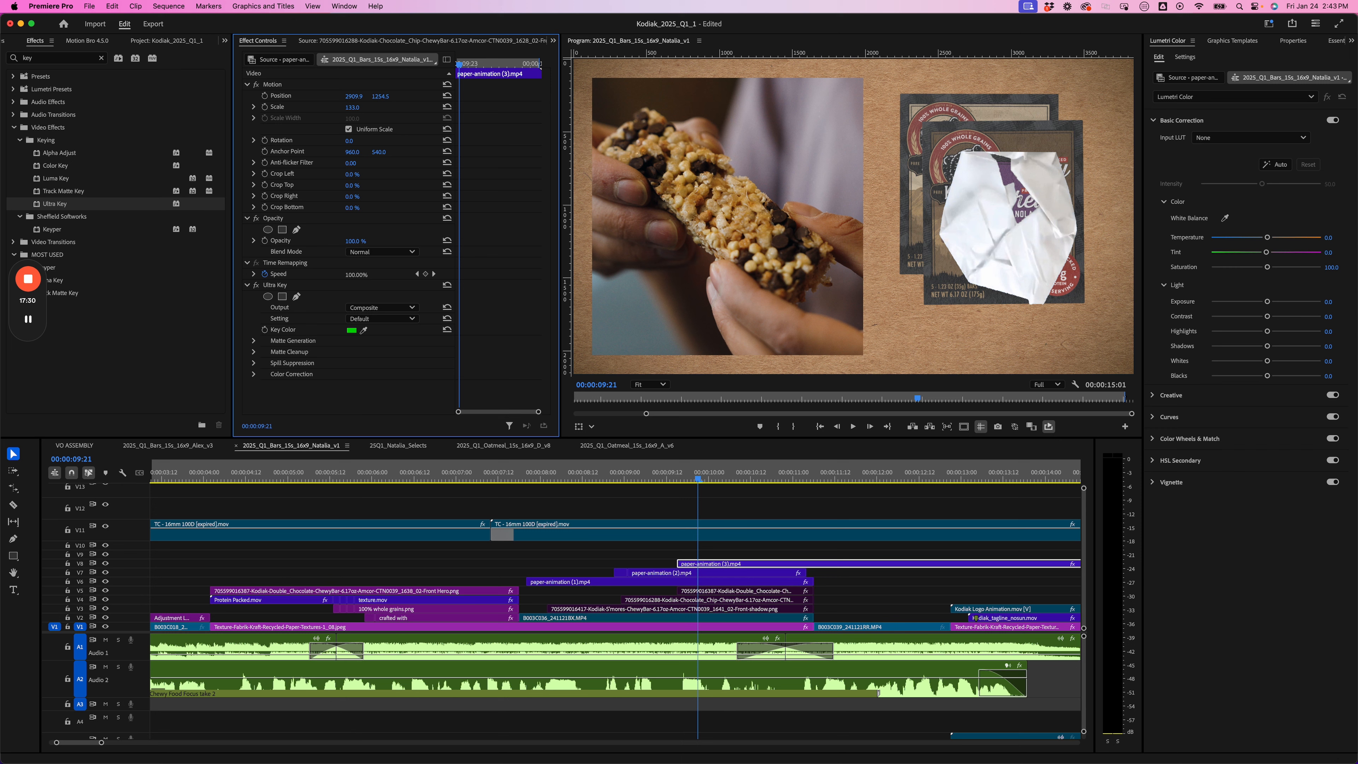
{"action": "left_click_drag", "start_coordinate": [417, 96], "coordinate": [422, 97]}
{"action": "left_click", "coordinate": [467, 65]}
{"action": "left_click", "coordinate": [265, 96]}
{"action": "left_click_drag", "start_coordinate": [469, 64], "coordinate": [459, 68]}
{"action": "key", "text": "Right"}
{"action": "left_click_drag", "start_coordinate": [354, 97], "coordinate": [232, 96]}
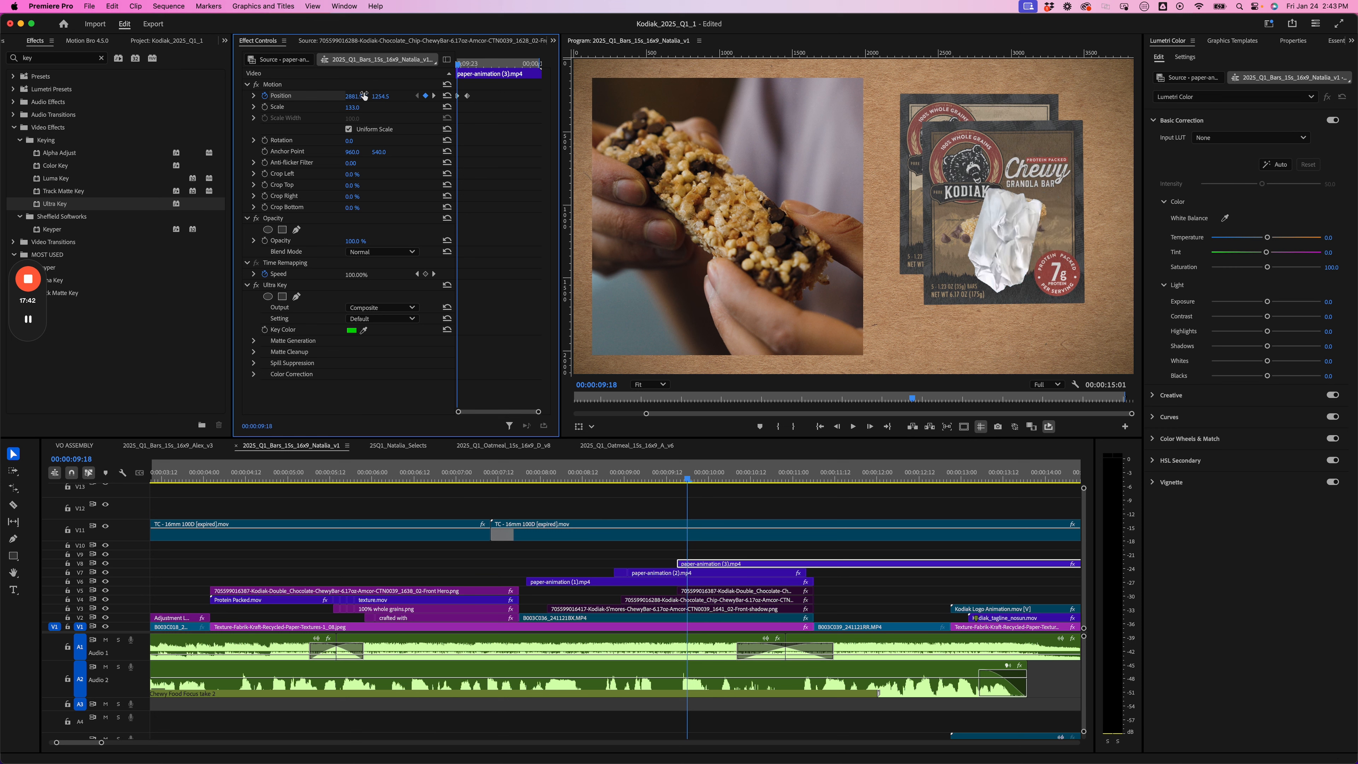
Change the temporal interpolation of the Position keyframes in paper-animation (3).mp4 to a stepped jump and play the result
{"action": "key", "text": "Right"}
{"action": "key", "text": "Right"}
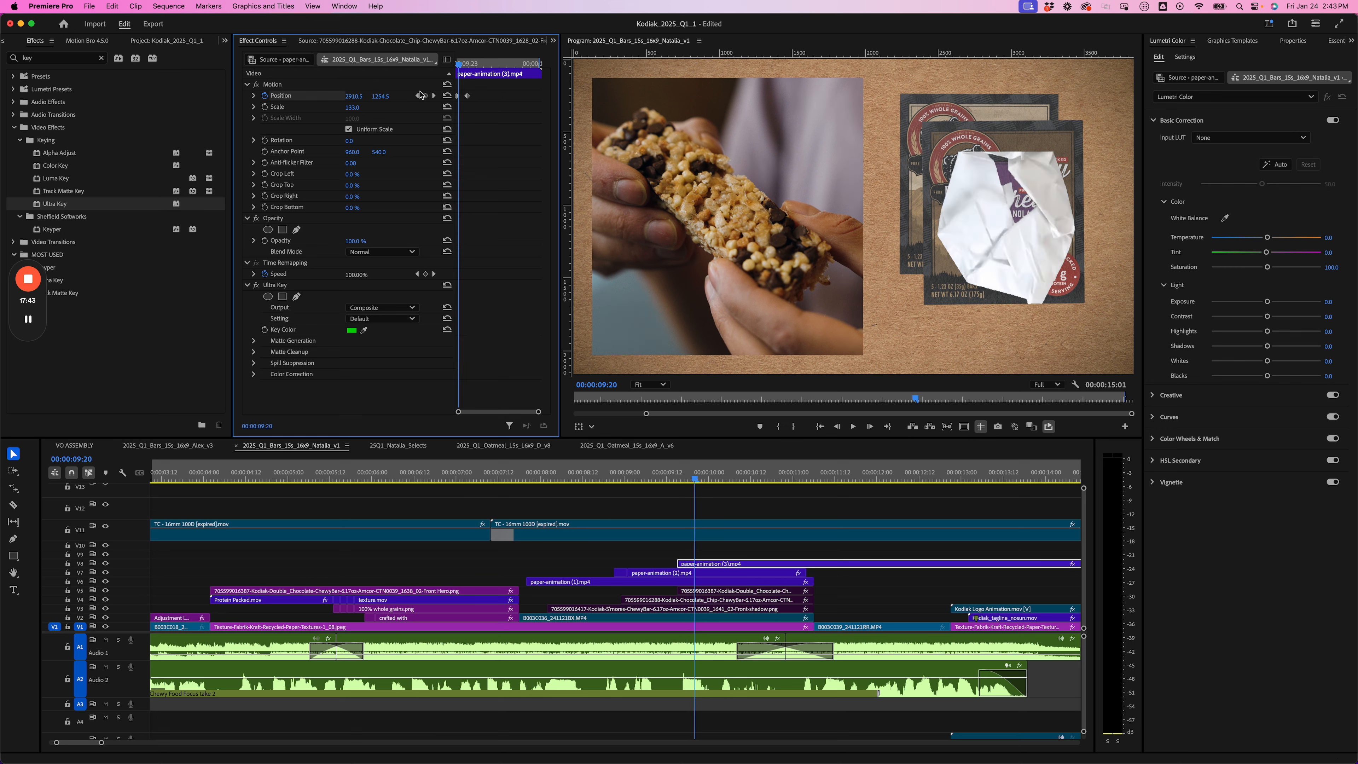
{"action": "right_click", "coordinate": [468, 97]}
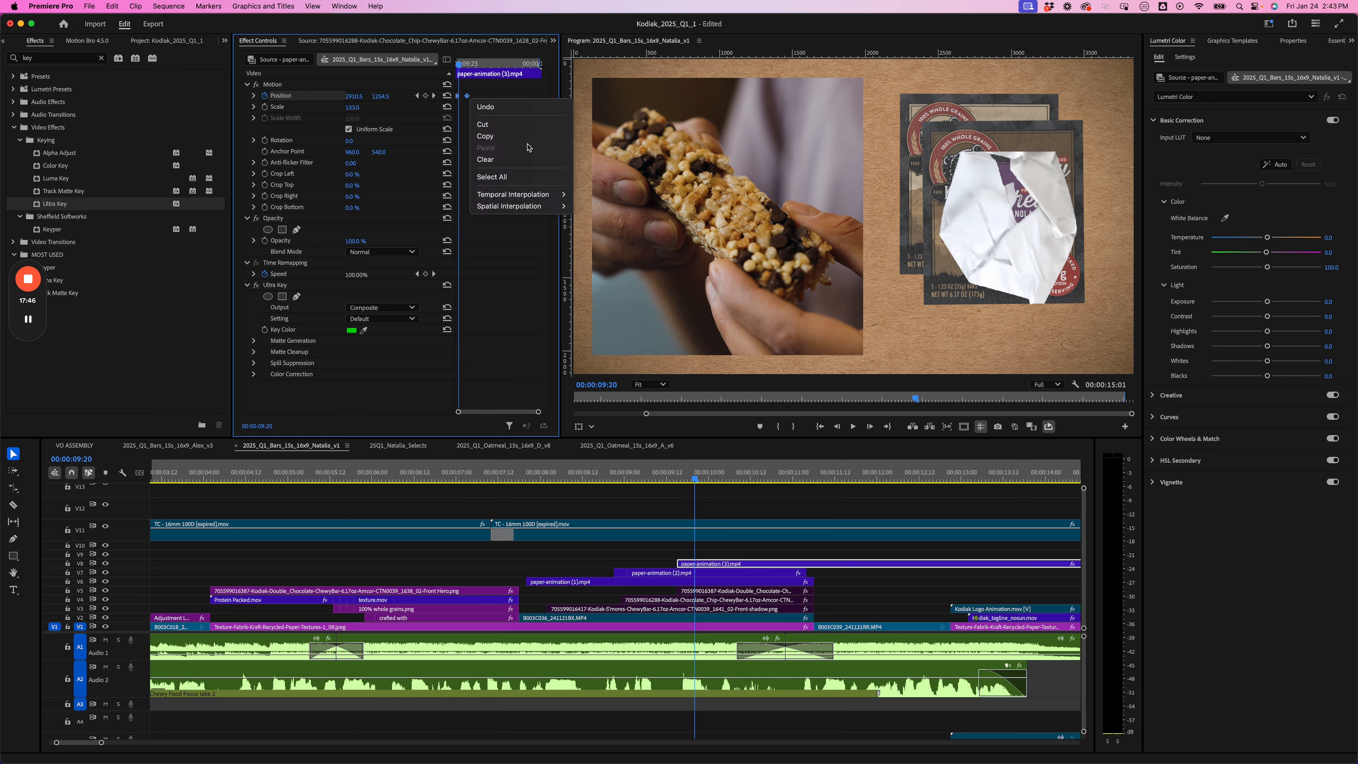
{"action": "left_click_drag", "start_coordinate": [459, 65], "coordinate": [434, 62]}
{"action": "key", "text": "space"}
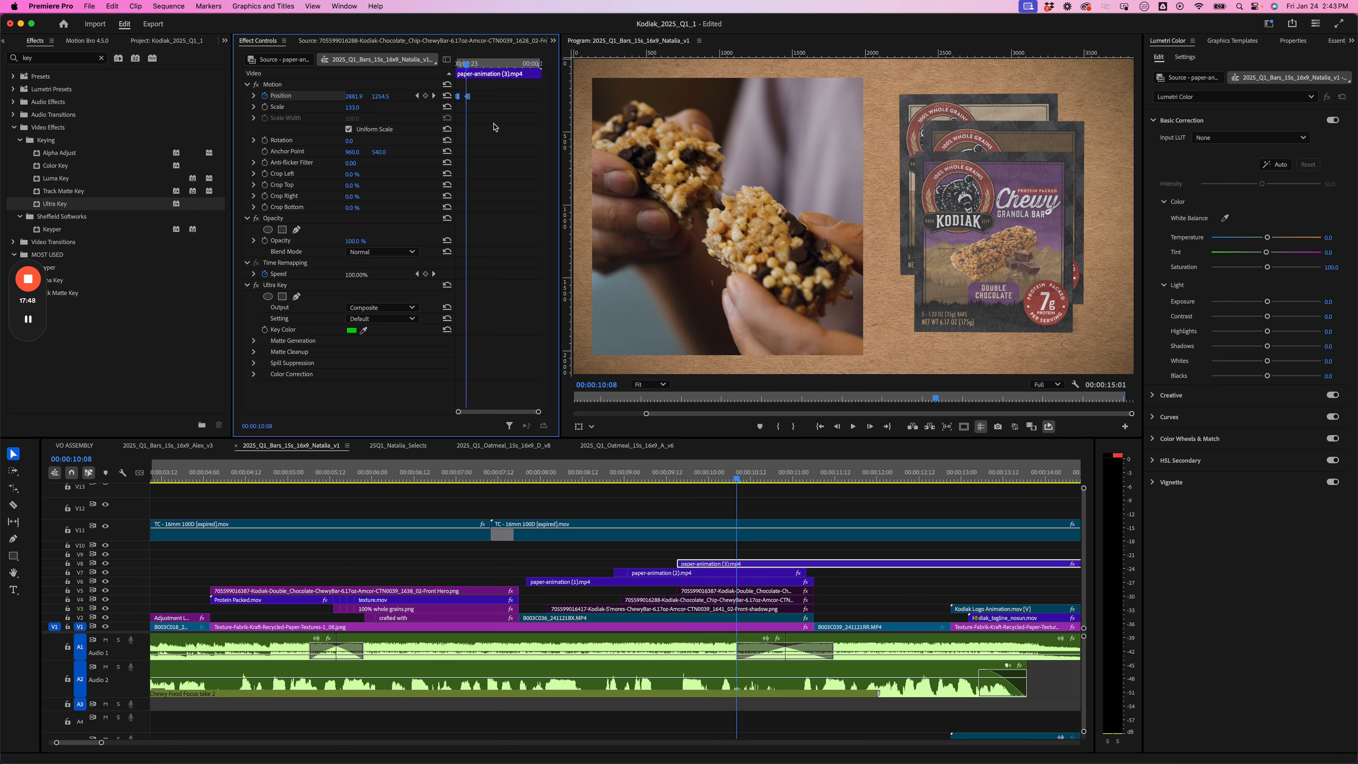
Move the second Position keyframe of paper-animation (3).mp4 slightly earlier and play the Double Chocolate unfold
{"action": "key", "text": "="}
{"action": "key", "text": "="}
{"action": "key", "text": "="}
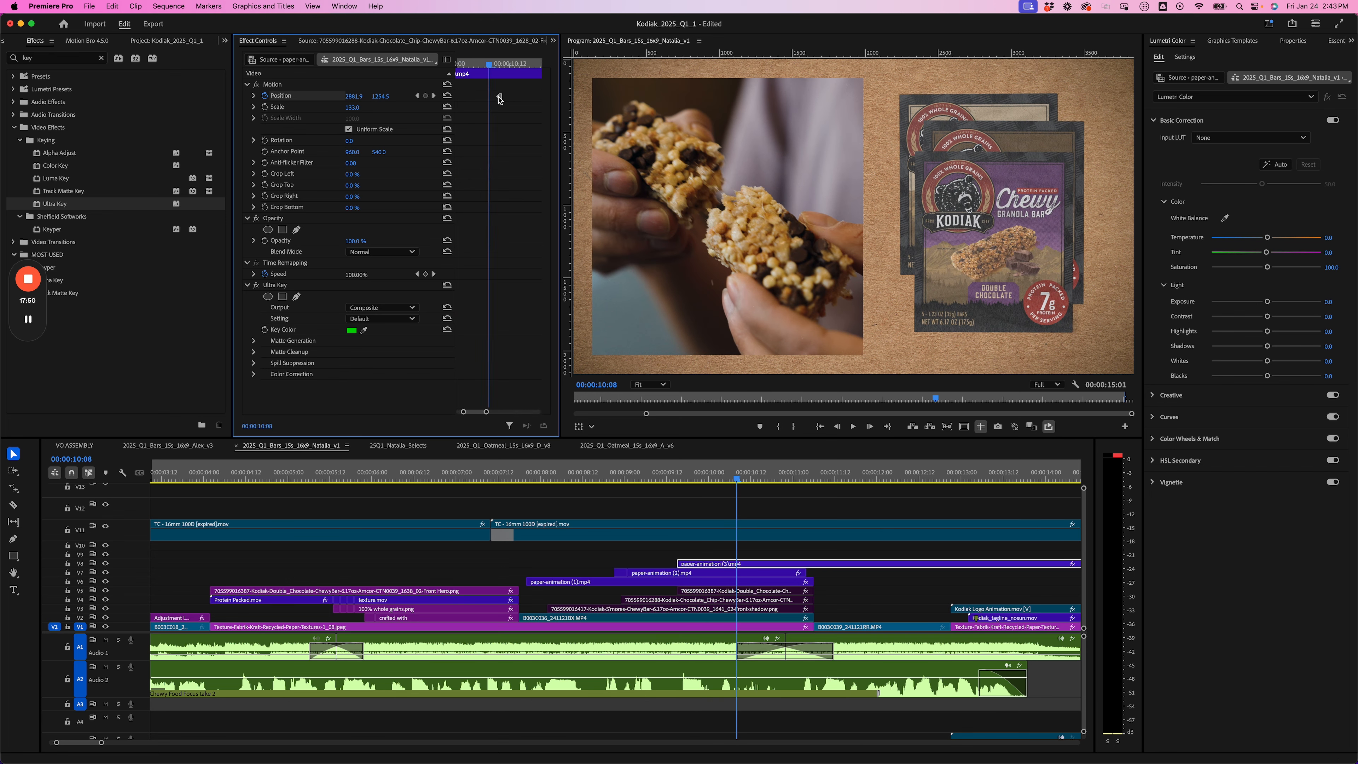
{"action": "left_click_drag", "start_coordinate": [499, 97], "coordinate": [492, 99]}
{"action": "key", "text": "space"}
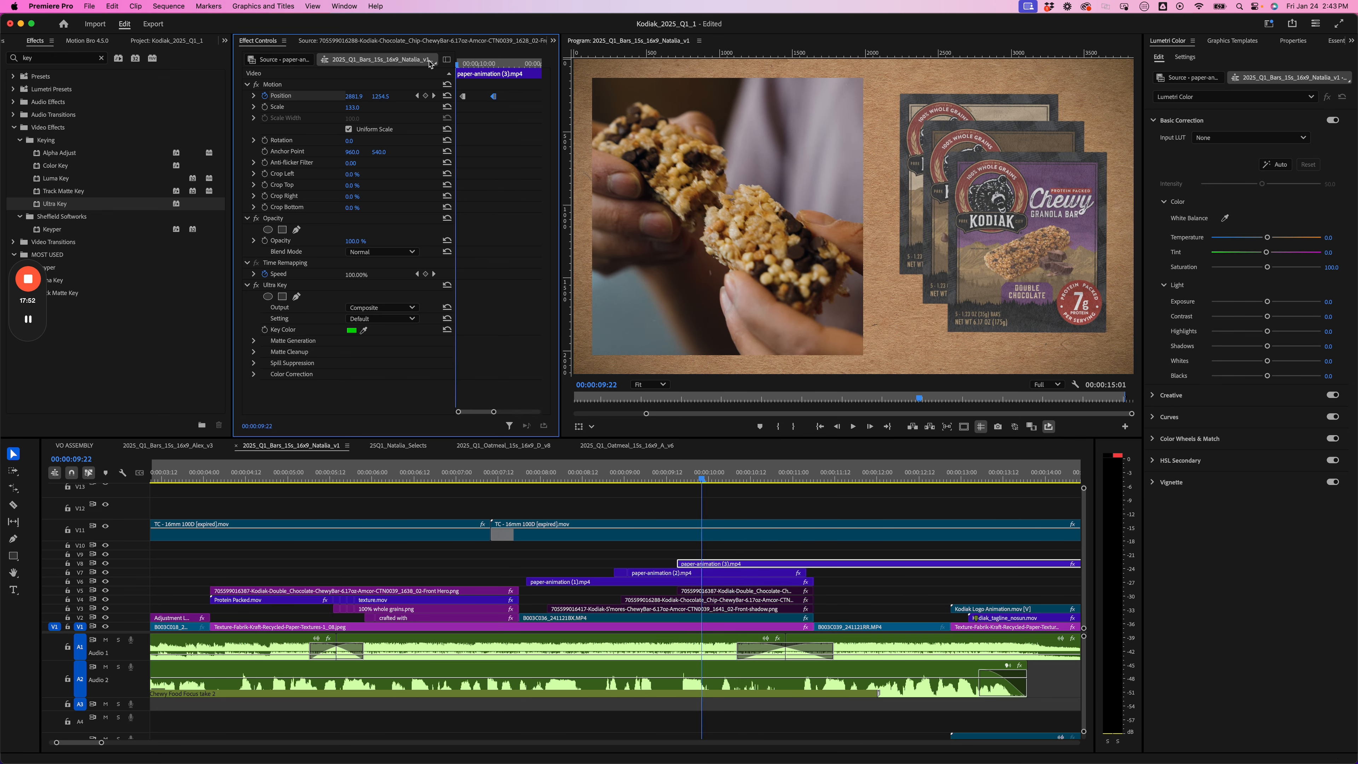
{"action": "key", "text": "space"}
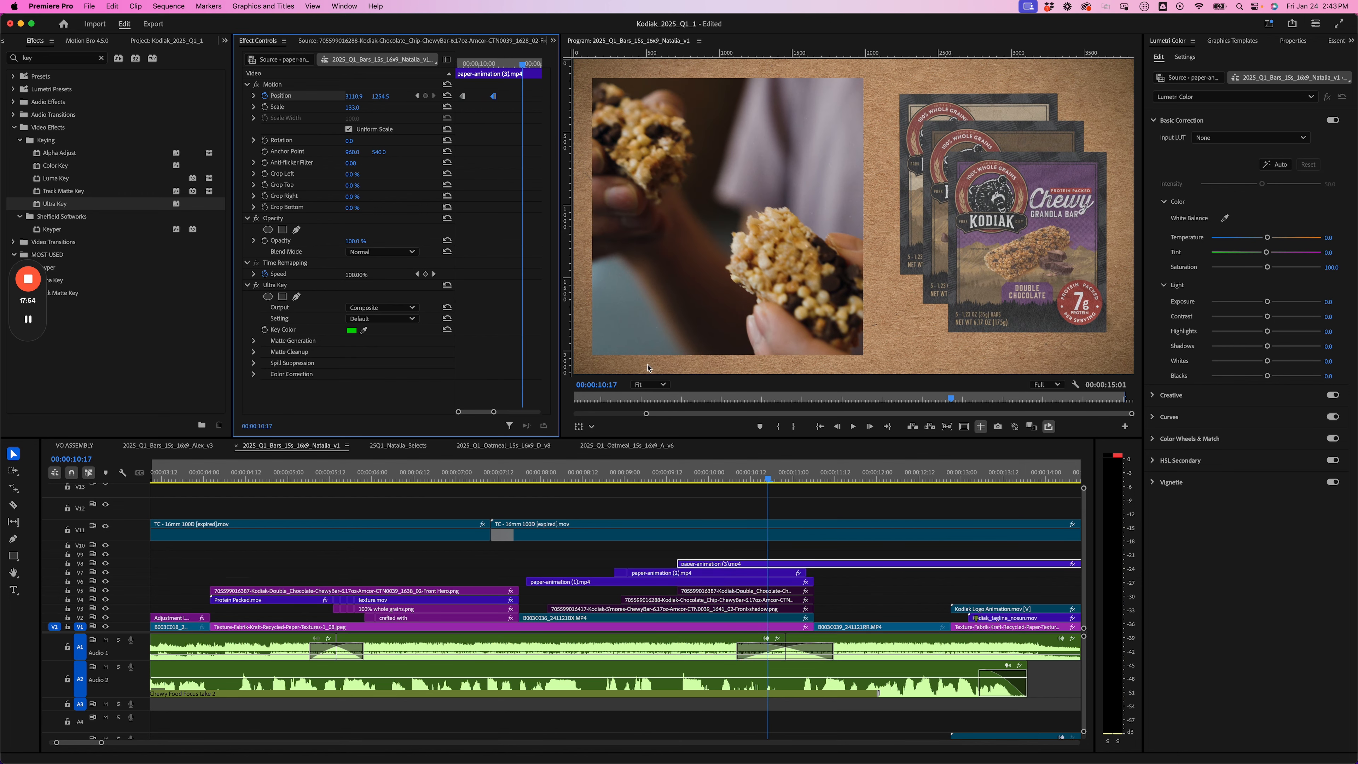
Play the overlapping box unfolds again from just before the S'mores animation
{"action": "left_click_drag", "start_coordinate": [696, 475], "coordinate": [519, 477]}
{"action": "key", "text": "-"}
{"action": "key", "text": "space"}
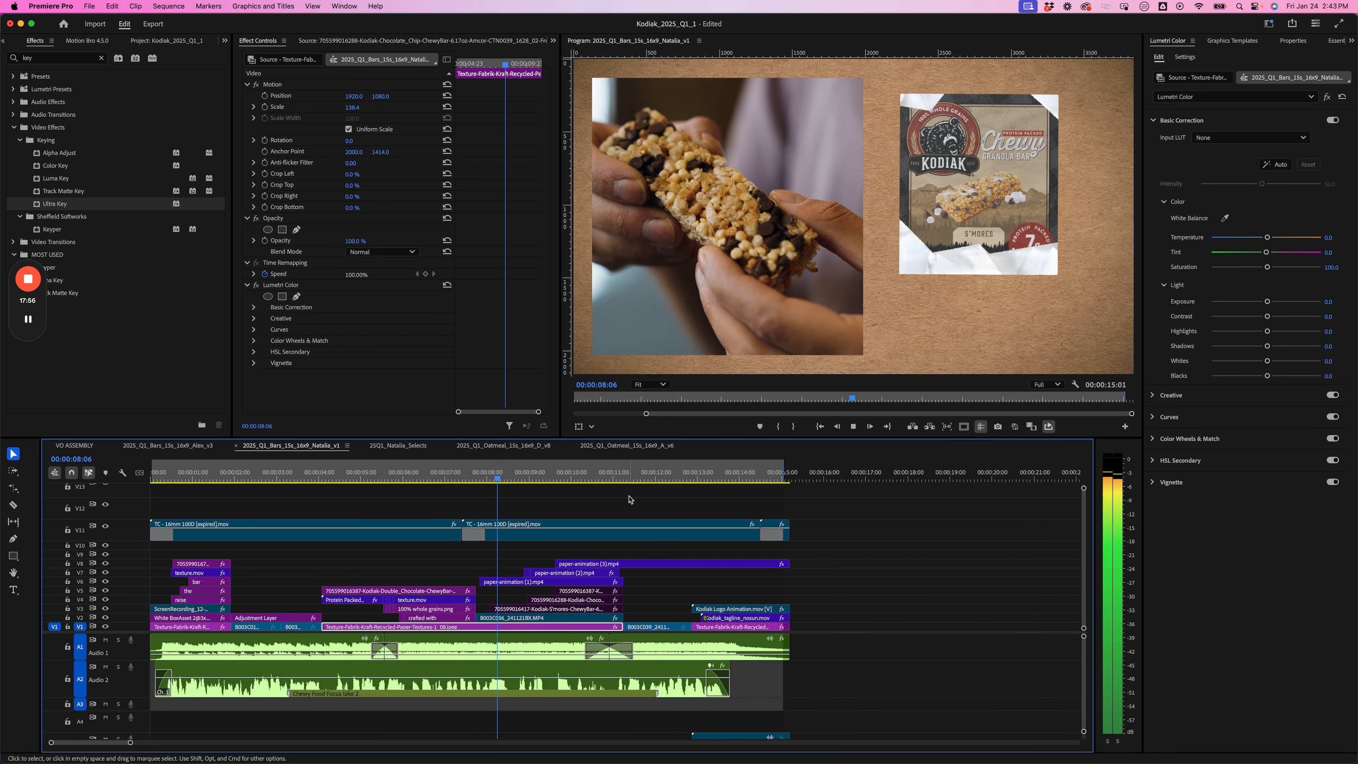
{"action": "key", "text": "space"}
Set the starting Scale keyframe of the later paper-animation (2).mp4 segment to 134
{"action": "left_click", "coordinate": [553, 474]}
{"action": "left_click", "coordinate": [572, 573]}
{"action": "key", "text": "="}
{"action": "key", "text": "="}
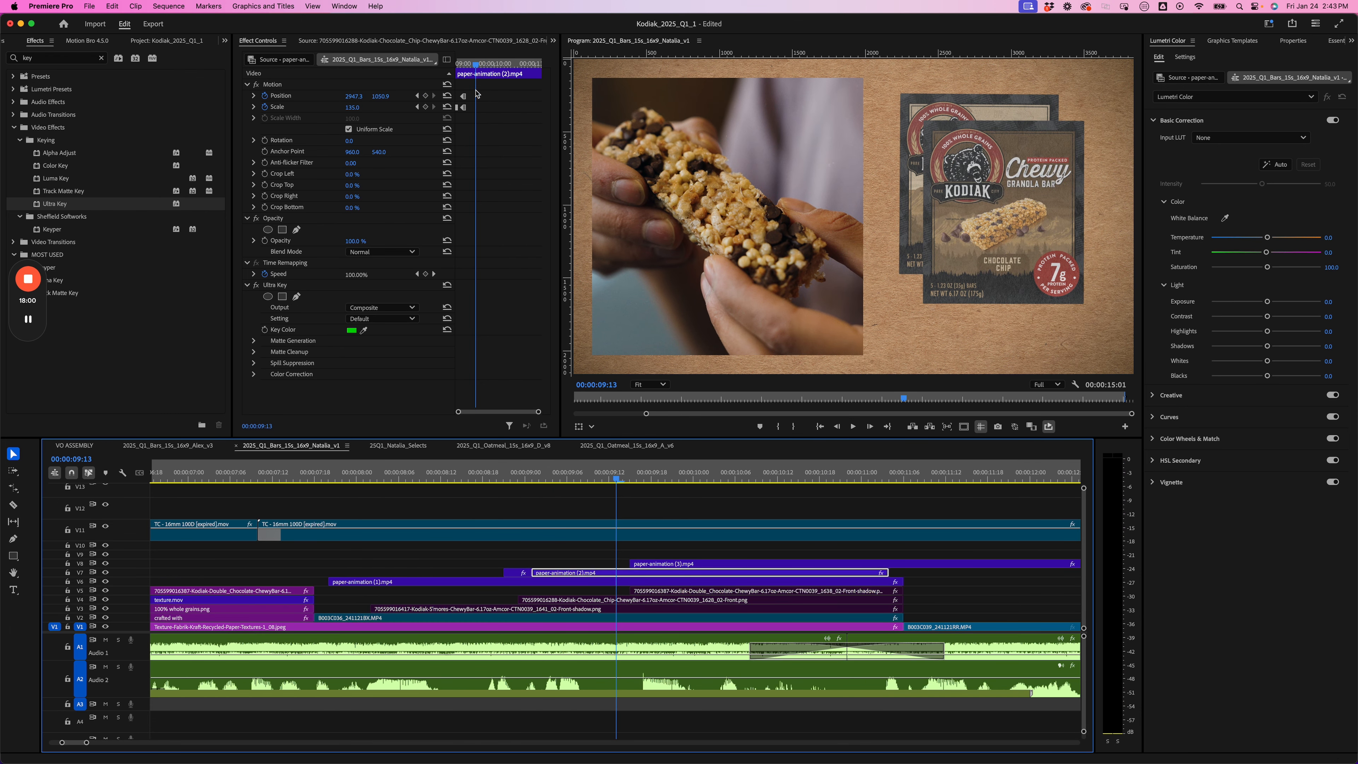
{"action": "left_click_drag", "start_coordinate": [471, 63], "coordinate": [455, 63]}
{"action": "key", "text": "="}
{"action": "key", "text": "="}
{"action": "key", "text": "="}
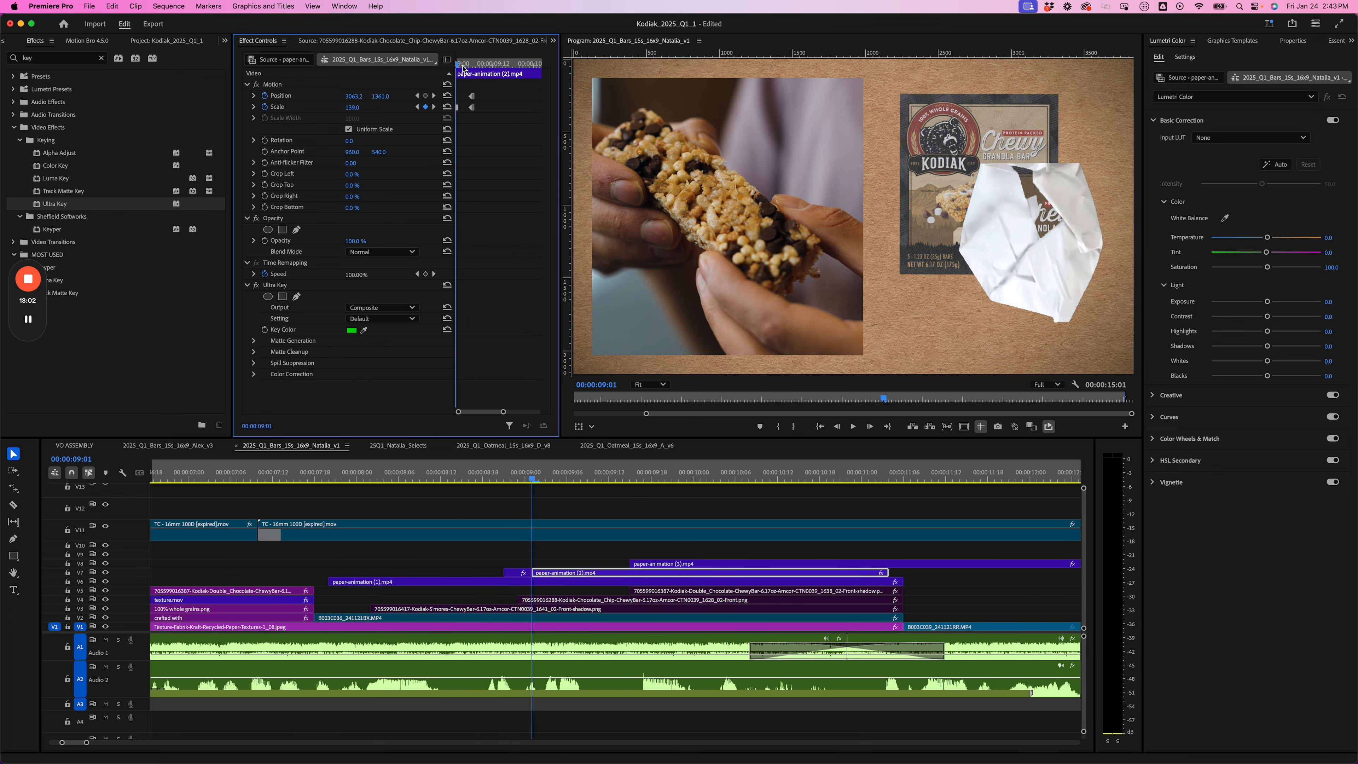
{"action": "left_click_drag", "start_coordinate": [352, 107], "coordinate": [348, 108]}
Keyframe the same segment's Position at 2942.2, 1137.0, place that keyframe at the segment's start, and play the unfold
{"action": "left_click_drag", "start_coordinate": [468, 65], "coordinate": [501, 77]}
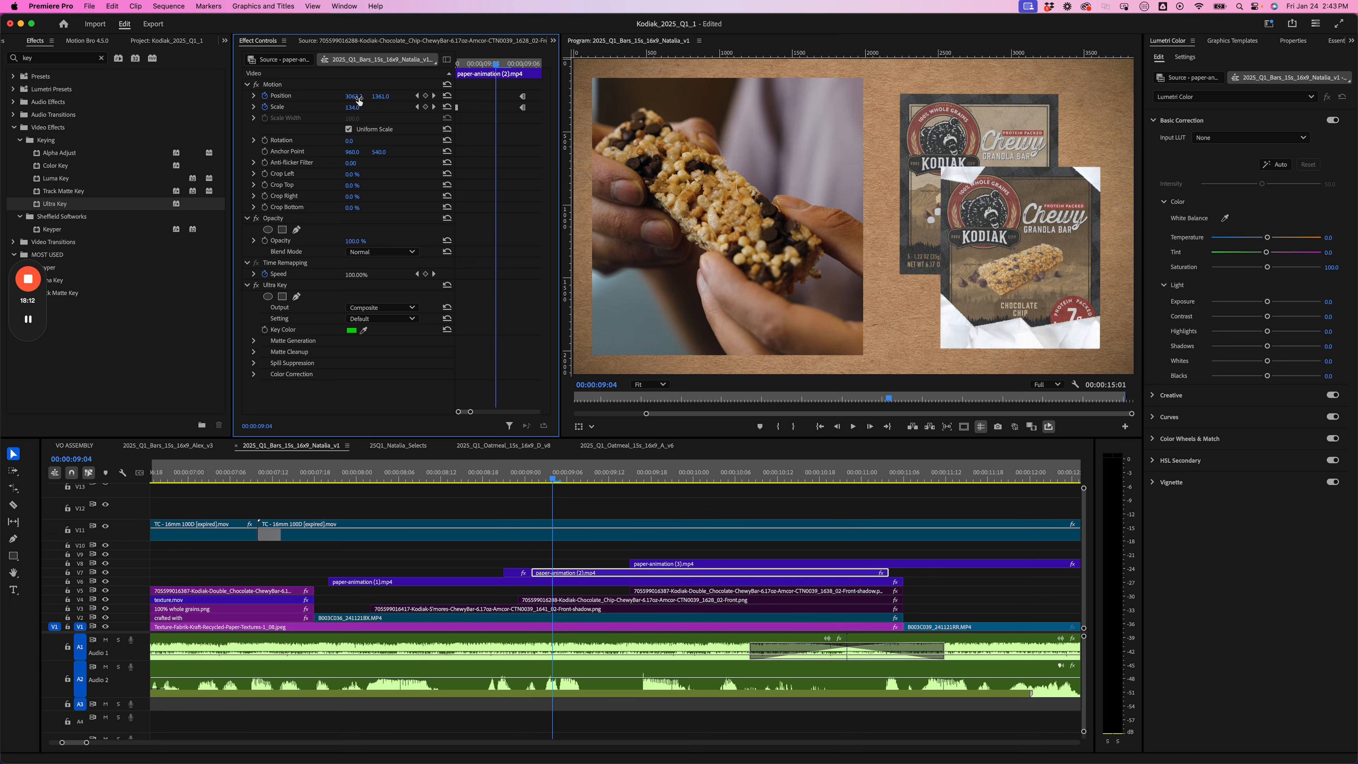
{"action": "mouse_move", "coordinate": [354, 97]}
{"action": "left_mouse_down"}
{"action": "mouse_move", "coordinate": [304, 97]}
{"action": "mouse_move", "coordinate": [348, 96]}
{"action": "left_mouse_up"}
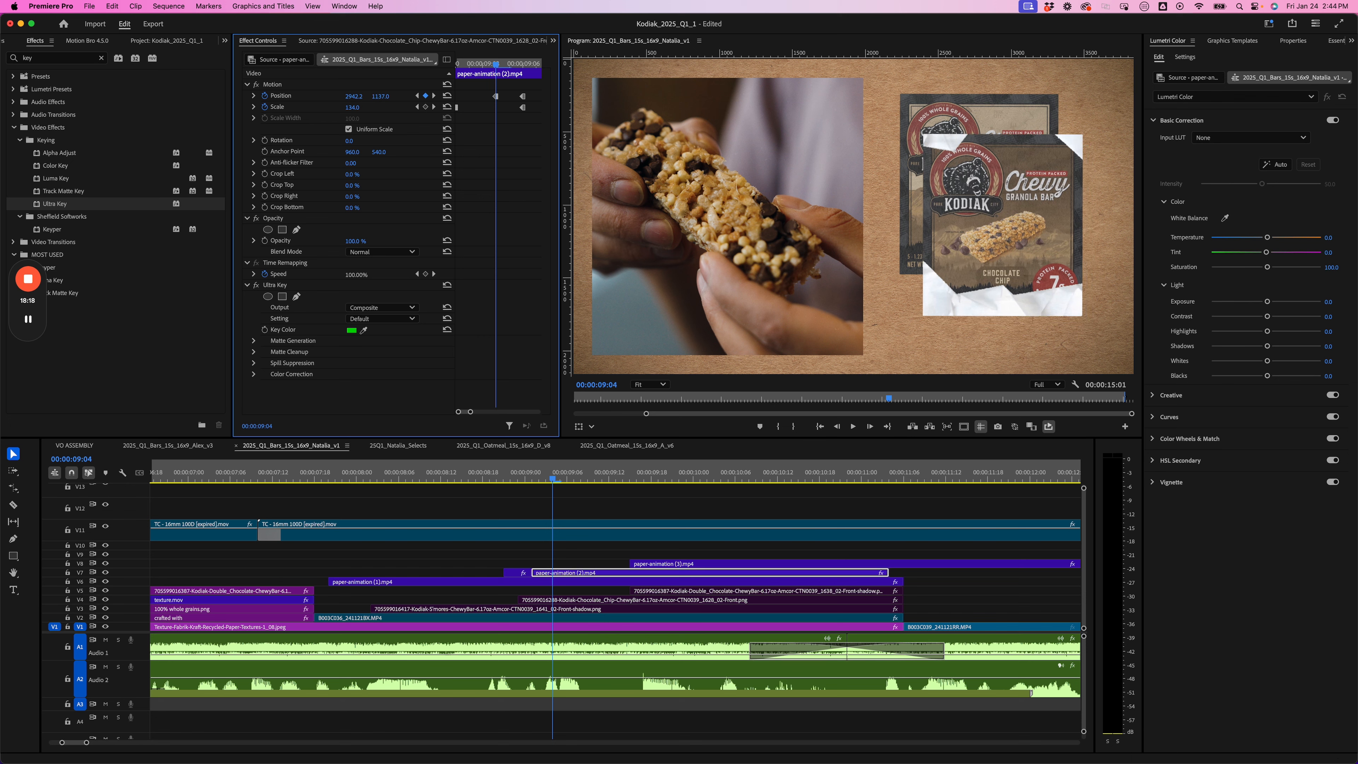
{"action": "left_click_drag", "start_coordinate": [495, 65], "coordinate": [437, 65]}
{"action": "key", "text": "space"}
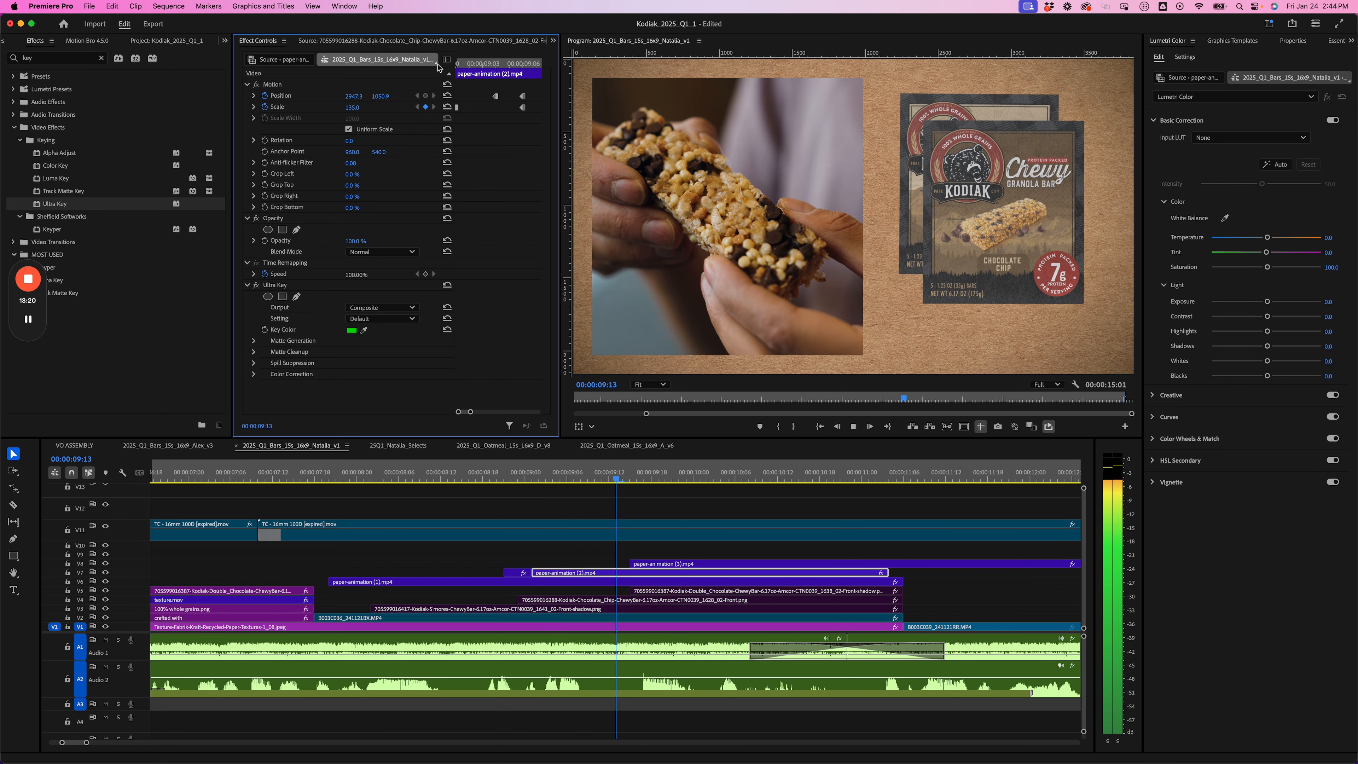
{"action": "key", "text": "space"}
{"action": "left_click", "coordinate": [458, 61]}
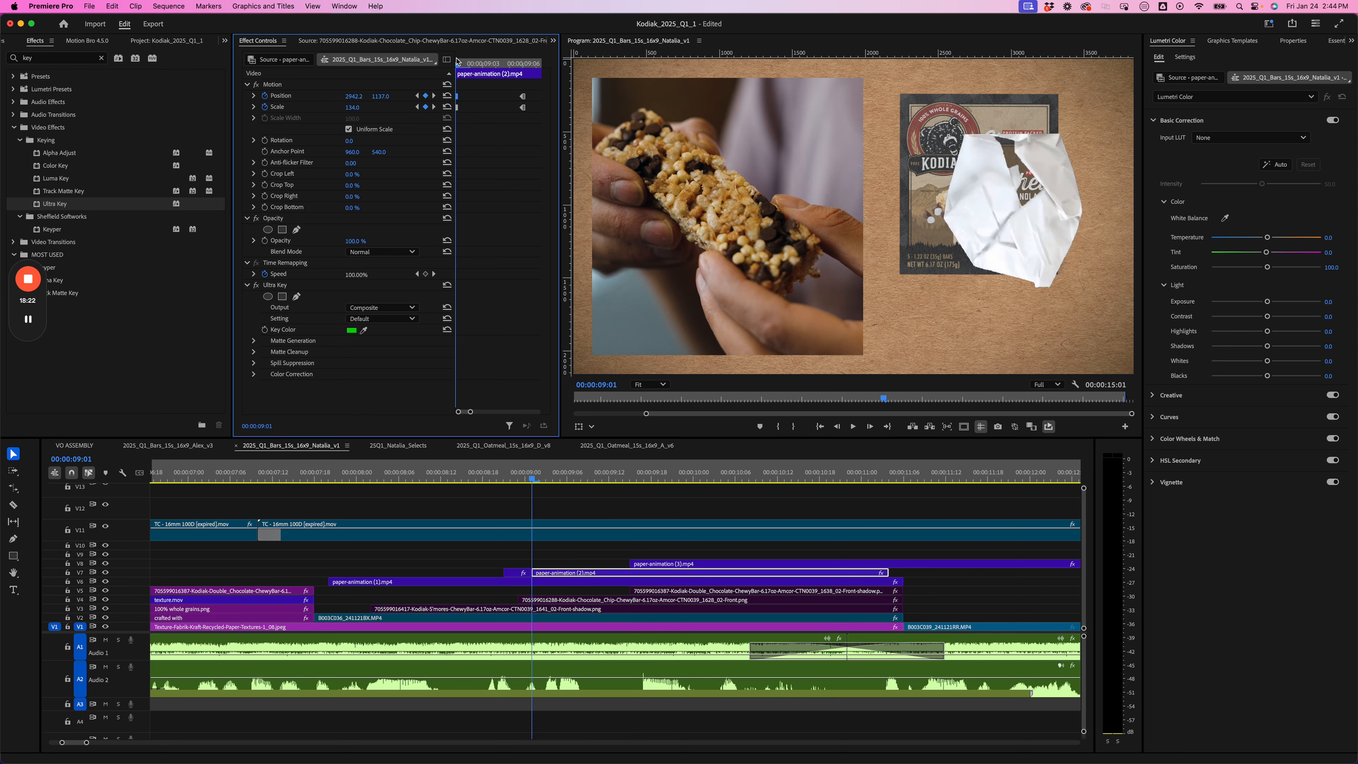
{"action": "key", "text": "space"}
Play all three box unfolds from before the S'mores animation with a wider timeline view
{"action": "left_click_drag", "start_coordinate": [636, 478], "coordinate": [354, 478]}
{"action": "key", "text": "minus"}
{"action": "key", "text": "space"}
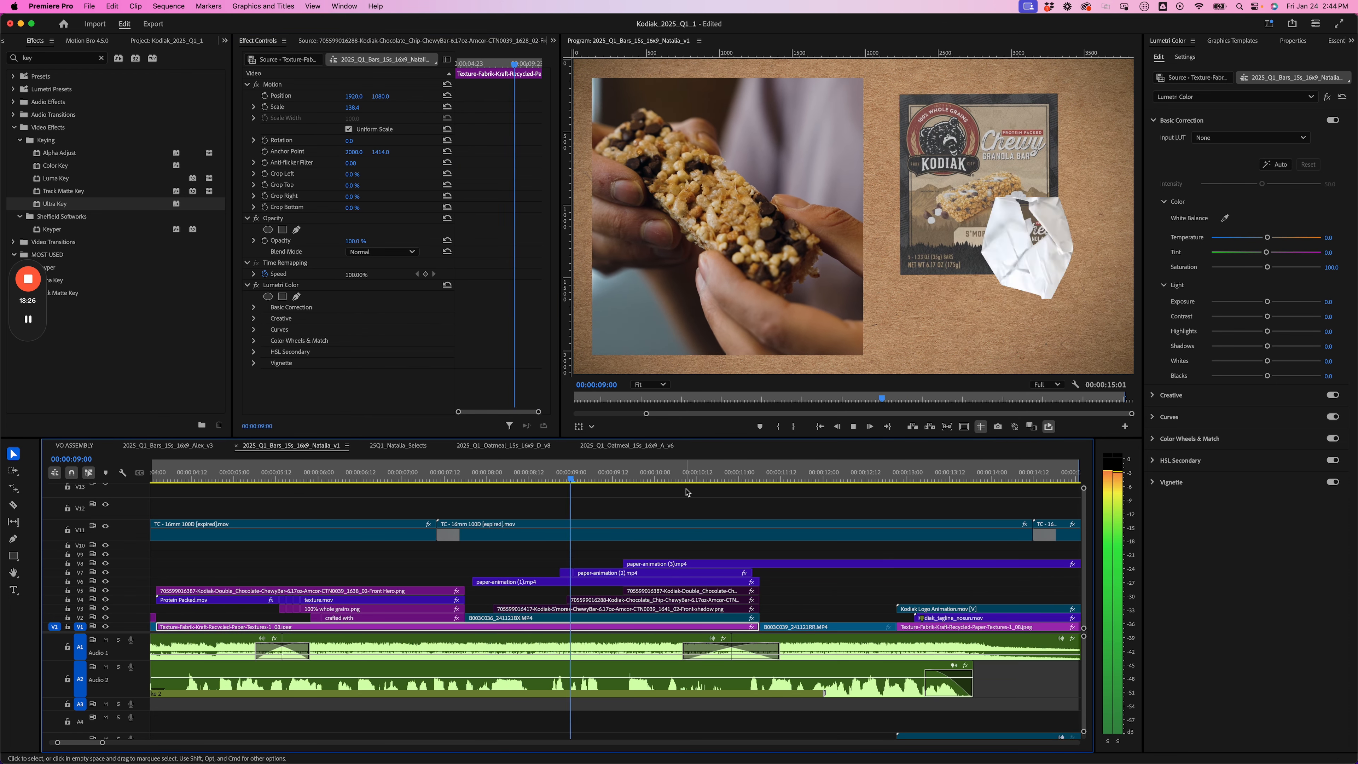
{"action": "key", "text": "space"}
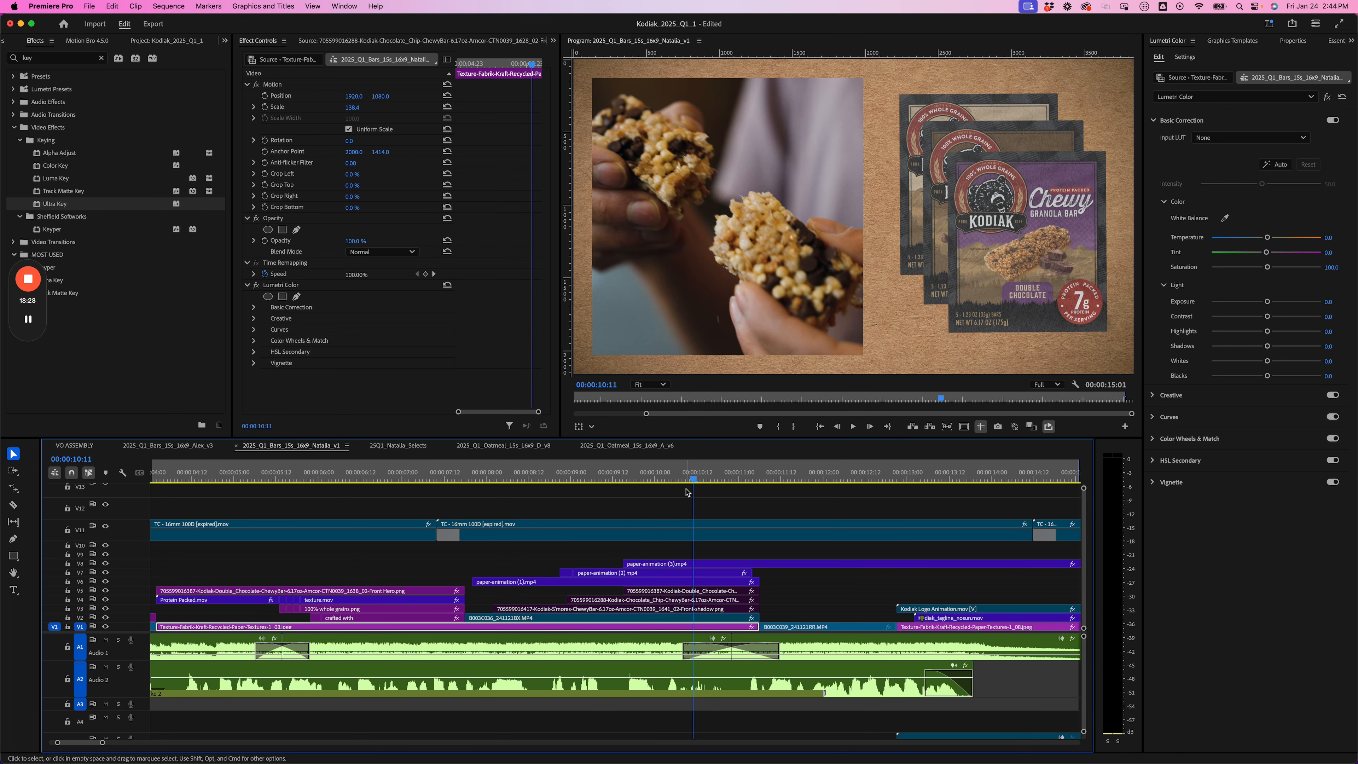
Cut paper-animation (3).mp4 level with the end of the other box animations, delete the excess, and save the project
{"action": "left_click_drag", "start_coordinate": [694, 479], "coordinate": [721, 479]}
{"action": "left_click_drag", "start_coordinate": [754, 572], "coordinate": [761, 572]}
{"action": "key", "text": "c"}
{"action": "left_click", "coordinate": [759, 564]}
{"action": "key", "text": "v"}
{"action": "left_click", "coordinate": [771, 565]}
{"action": "key", "text": "Delete"}
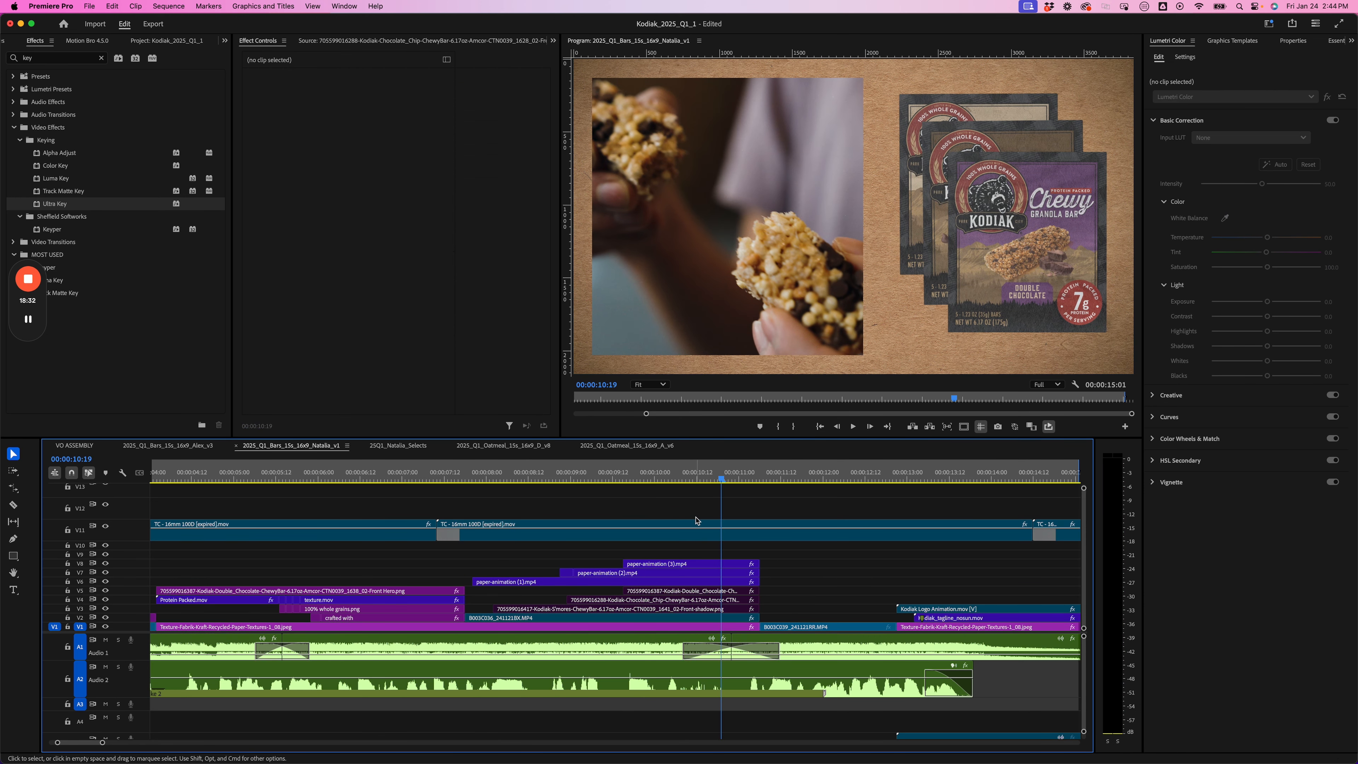
{"action": "left_click_drag", "start_coordinate": [715, 481], "coordinate": [602, 480]}
{"action": "left_click", "coordinate": [700, 508]}
{"action": "key", "text": "super+s"}
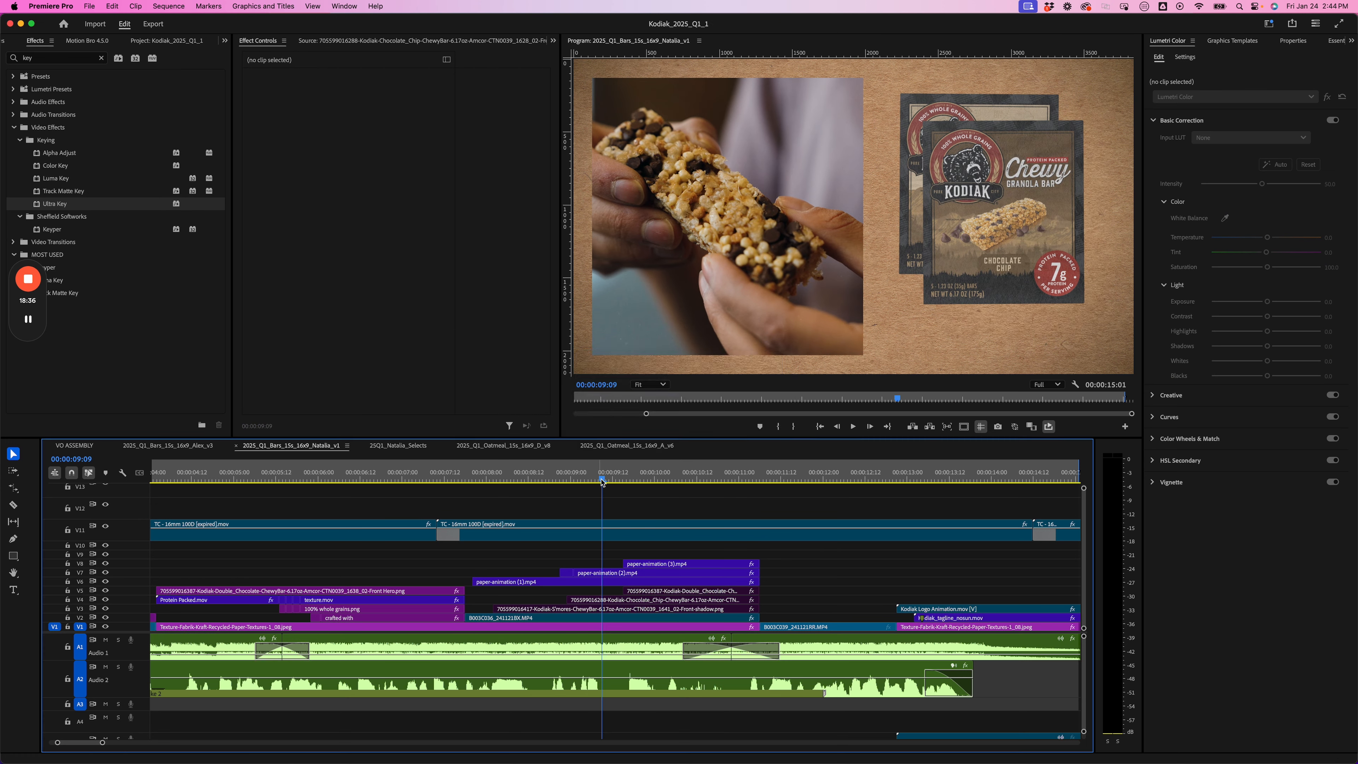
Find the Drop Shadow effect and apply it to paper-animation (1).mp4
{"action": "left_click", "coordinate": [652, 581]}
{"action": "double_click", "coordinate": [64, 53]}
{"action": "type", "text": "drop"}
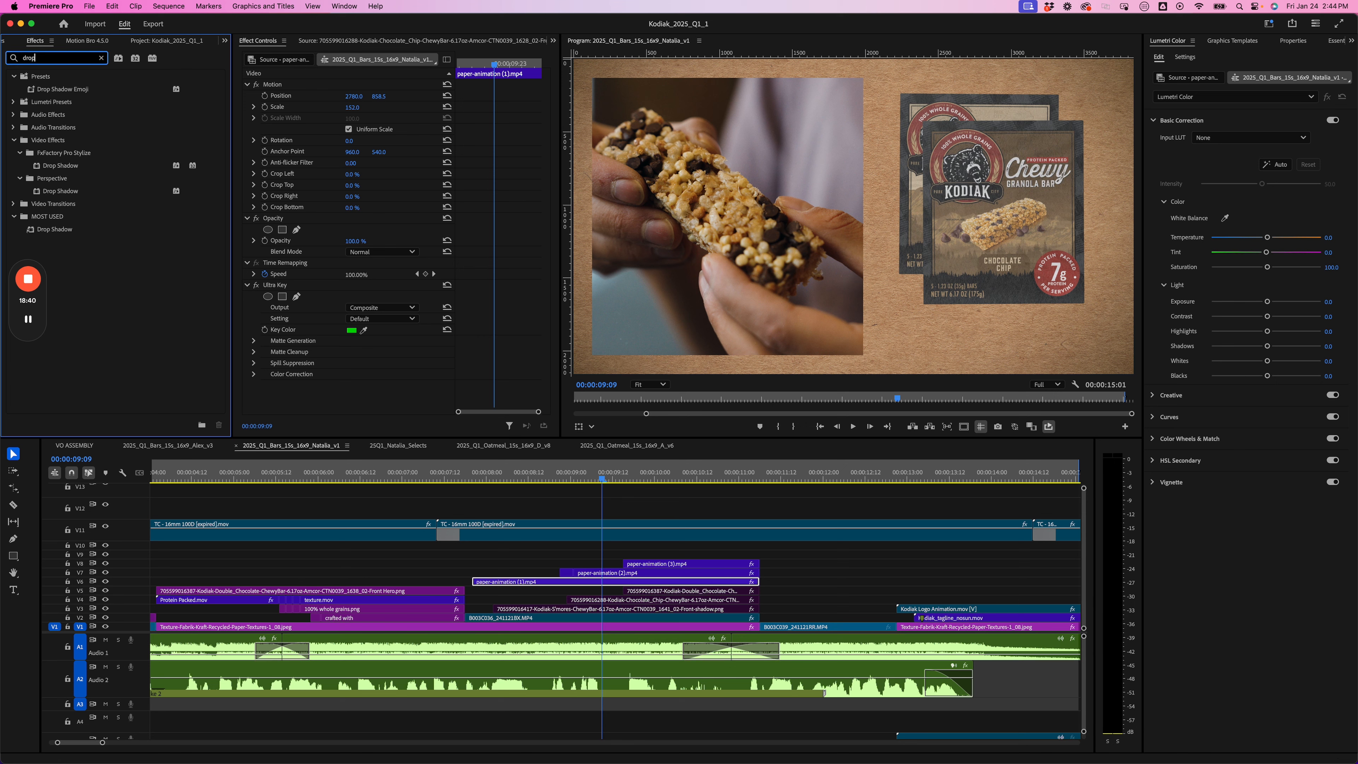
{"action": "left_click_drag", "start_coordinate": [62, 228], "coordinate": [276, 288]}
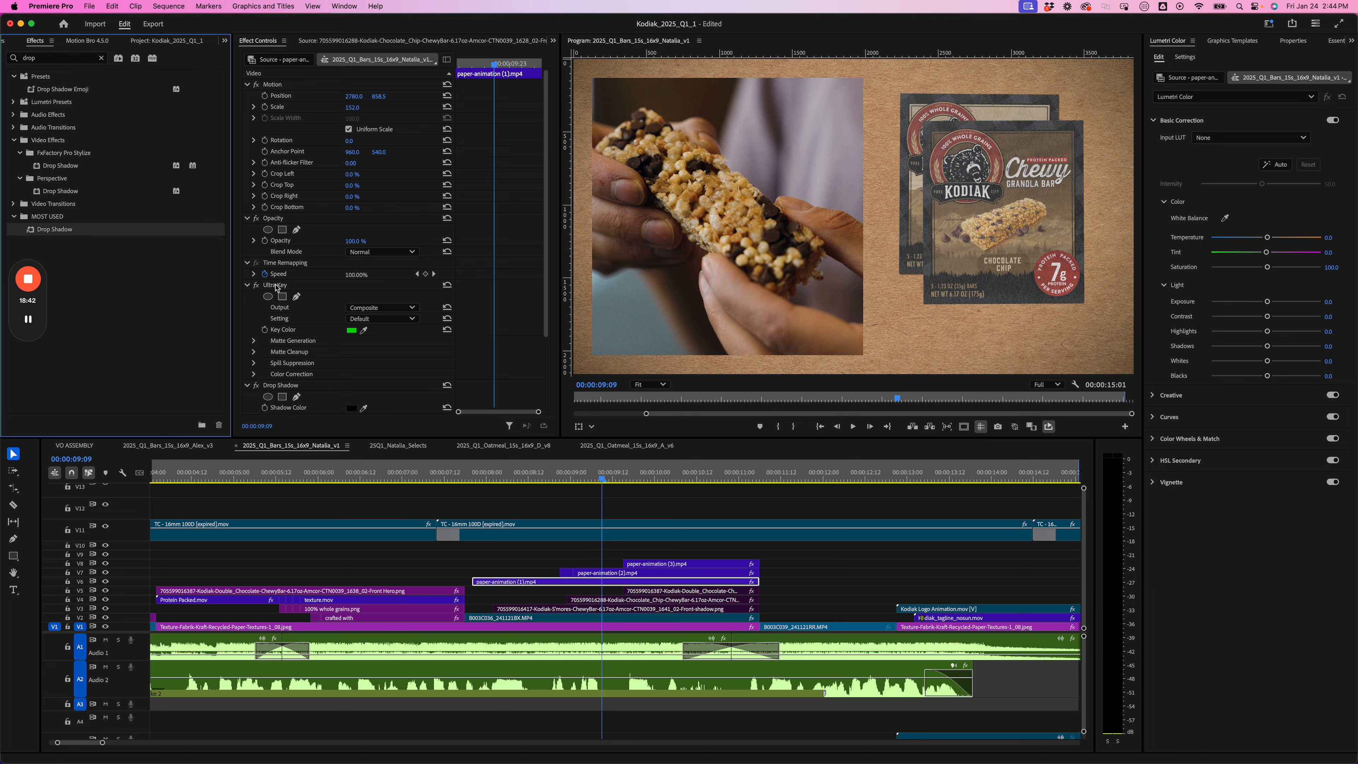
{"action": "scroll", "coordinate": [506, 302], "scroll_direction": "down", "scroll_amount": 3}
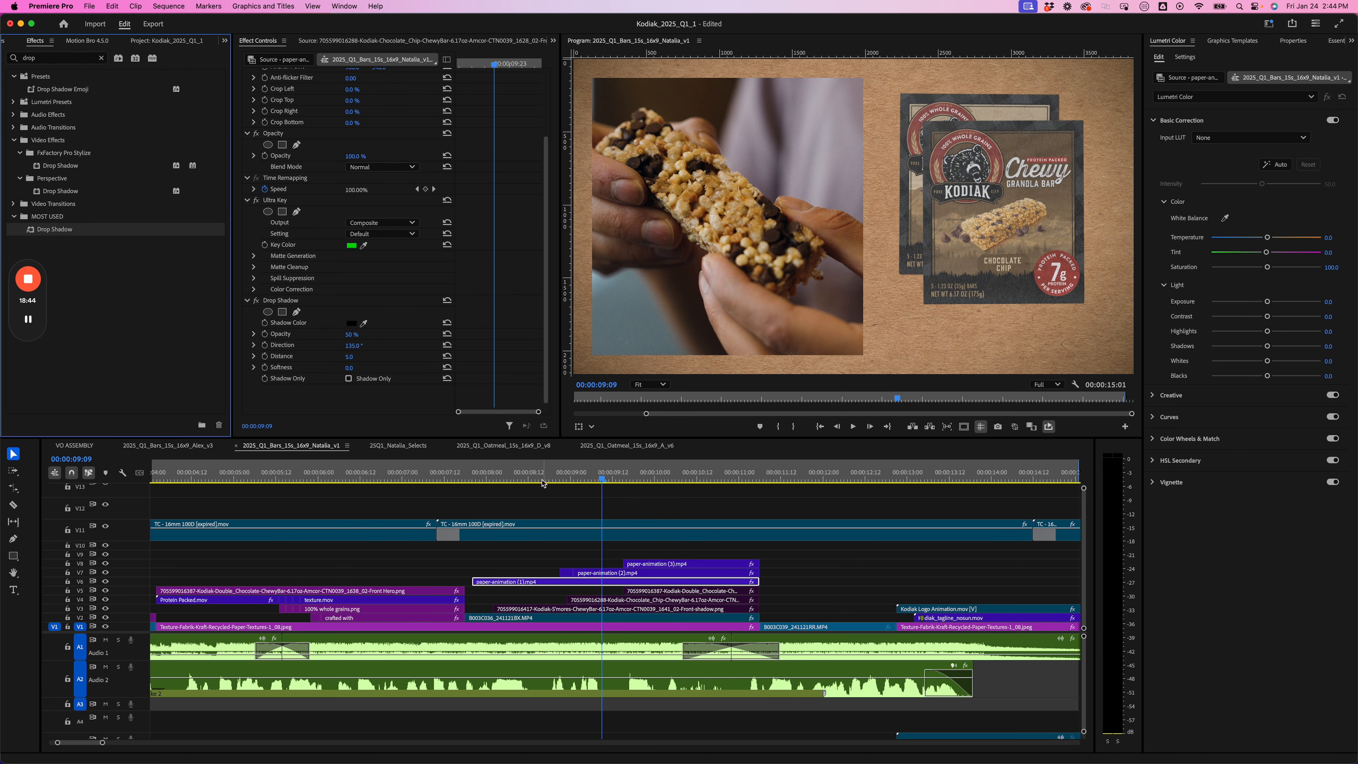
Set the S'mores box's Drop Shadow to 85% opacity, -81.0° direction, 14.0 distance and 31.0 softness
{"action": "left_click", "coordinate": [542, 480]}
{"action": "left_click_drag", "start_coordinate": [348, 339], "coordinate": [350, 339]}
{"action": "left_click", "coordinate": [360, 335]}
{"action": "type", "text": "80"}
{"action": "key", "text": "Return"}
{"action": "left_click", "coordinate": [360, 333]}
{"action": "key", "text": "Return"}
{"action": "left_click", "coordinate": [349, 357]}
{"action": "type", "text": "10"}
{"action": "key", "text": "Return"}
{"action": "mouse_move", "coordinate": [353, 360]}
{"action": "left_mouse_down"}
{"action": "mouse_move", "coordinate": [338, 361]}
{"action": "mouse_move", "coordinate": [371, 363]}
{"action": "mouse_move", "coordinate": [322, 346]}
{"action": "mouse_move", "coordinate": [361, 368]}
{"action": "left_mouse_up"}
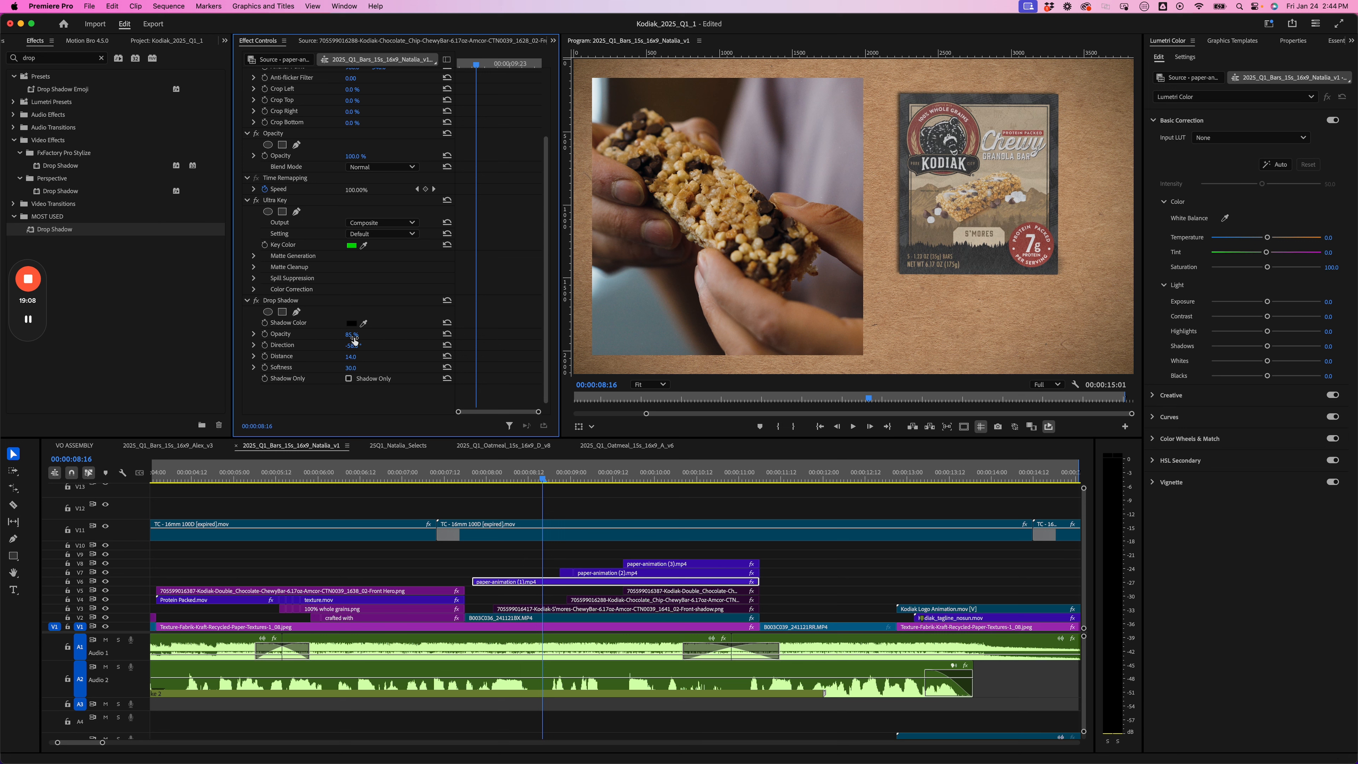
{"action": "left_click_drag", "start_coordinate": [353, 345], "coordinate": [348, 346]}
Copy the Drop Shadow effect onto the paper-animation (2).mp4 and paper-animation (3).mp4 clips and check the stacked boxes
{"action": "left_click", "coordinate": [293, 305]}
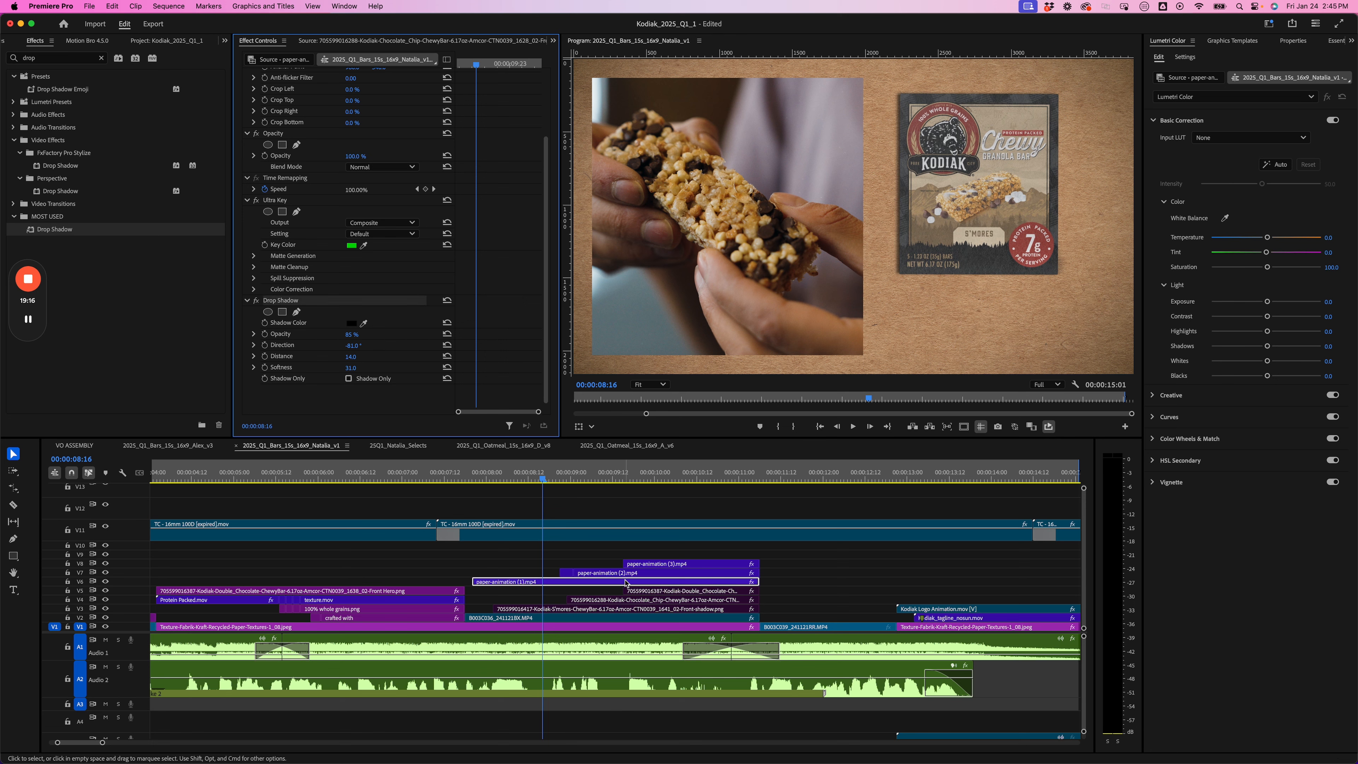
{"action": "left_click", "coordinate": [630, 474]}
{"action": "left_click_drag", "start_coordinate": [679, 547], "coordinate": [553, 576]}
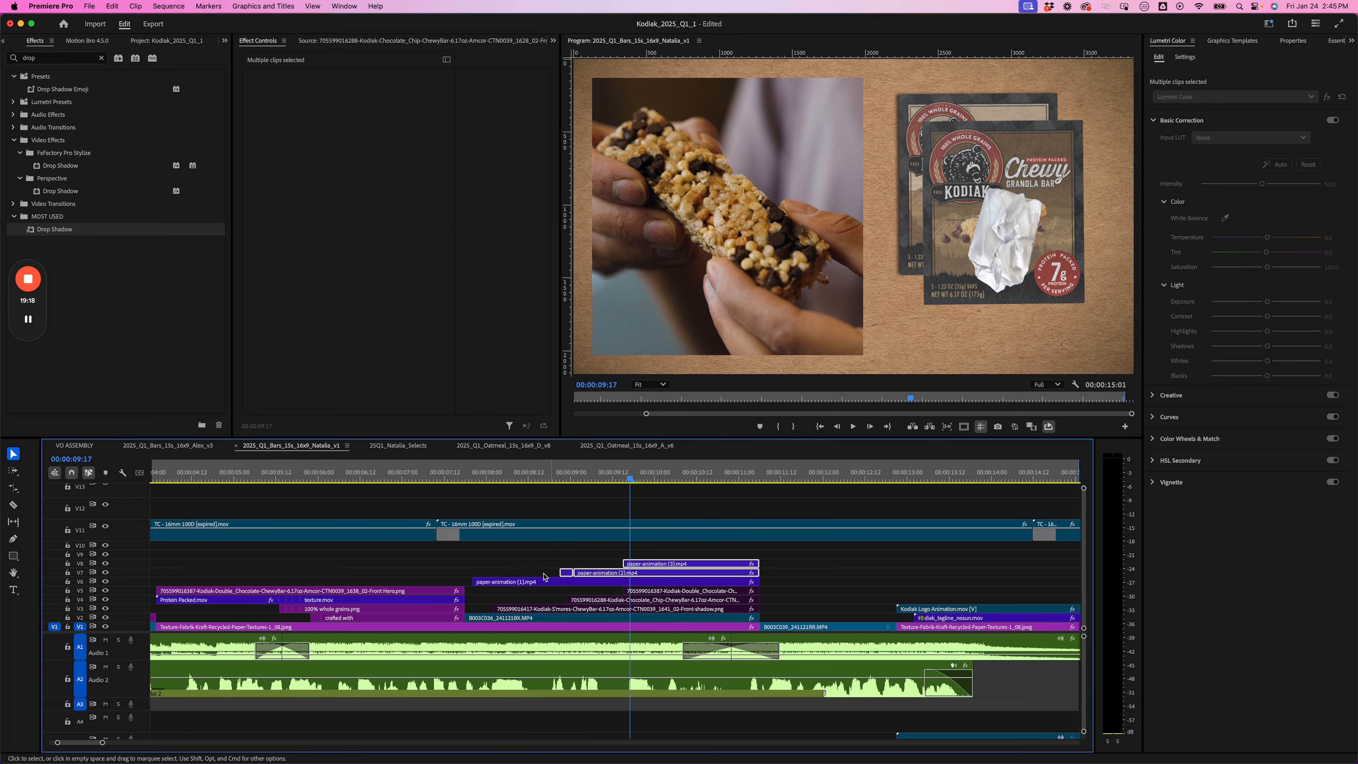
{"action": "left_click", "coordinate": [693, 548]}
{"action": "left_click_drag", "start_coordinate": [631, 477], "coordinate": [709, 482]}
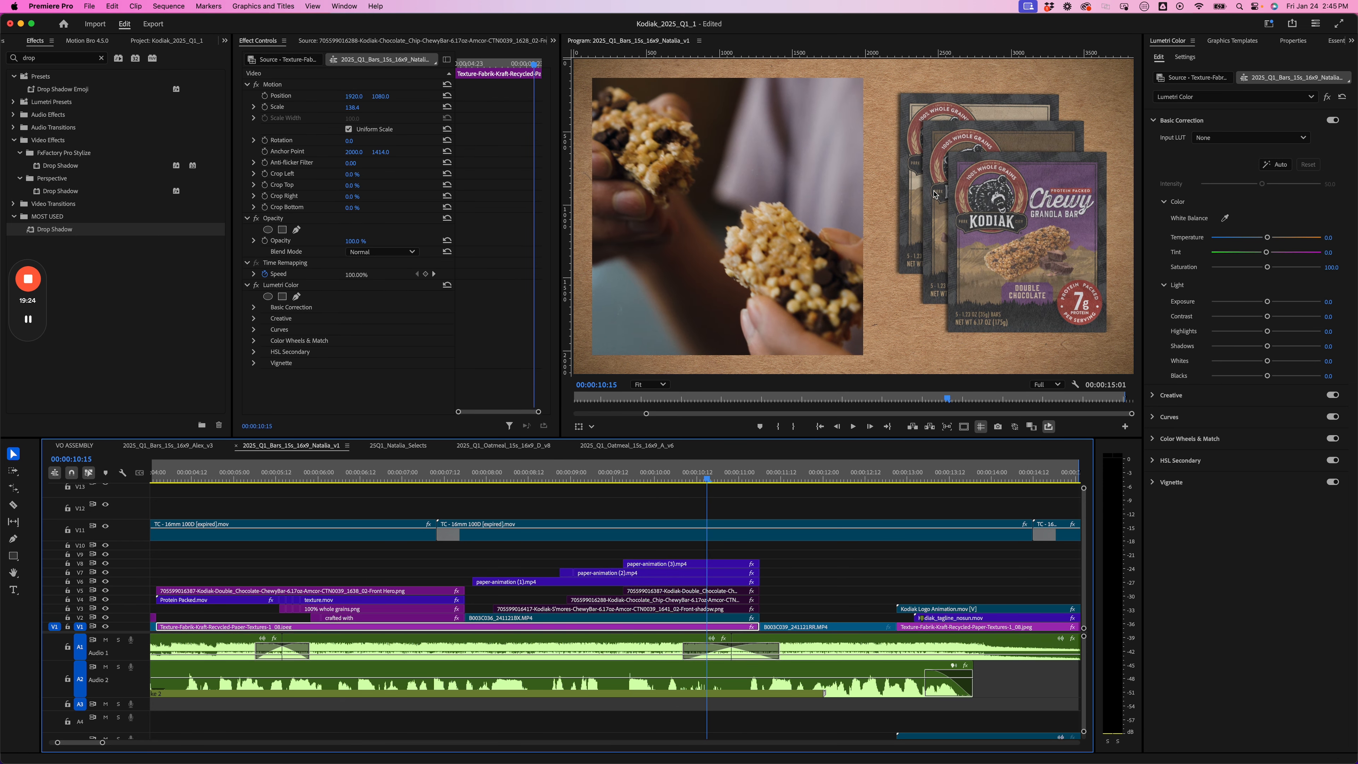
Play the three box unfolds with their drop shadows from before the S'mores box
{"action": "left_click_drag", "start_coordinate": [615, 479], "coordinate": [468, 480]}
{"action": "key", "text": "space"}
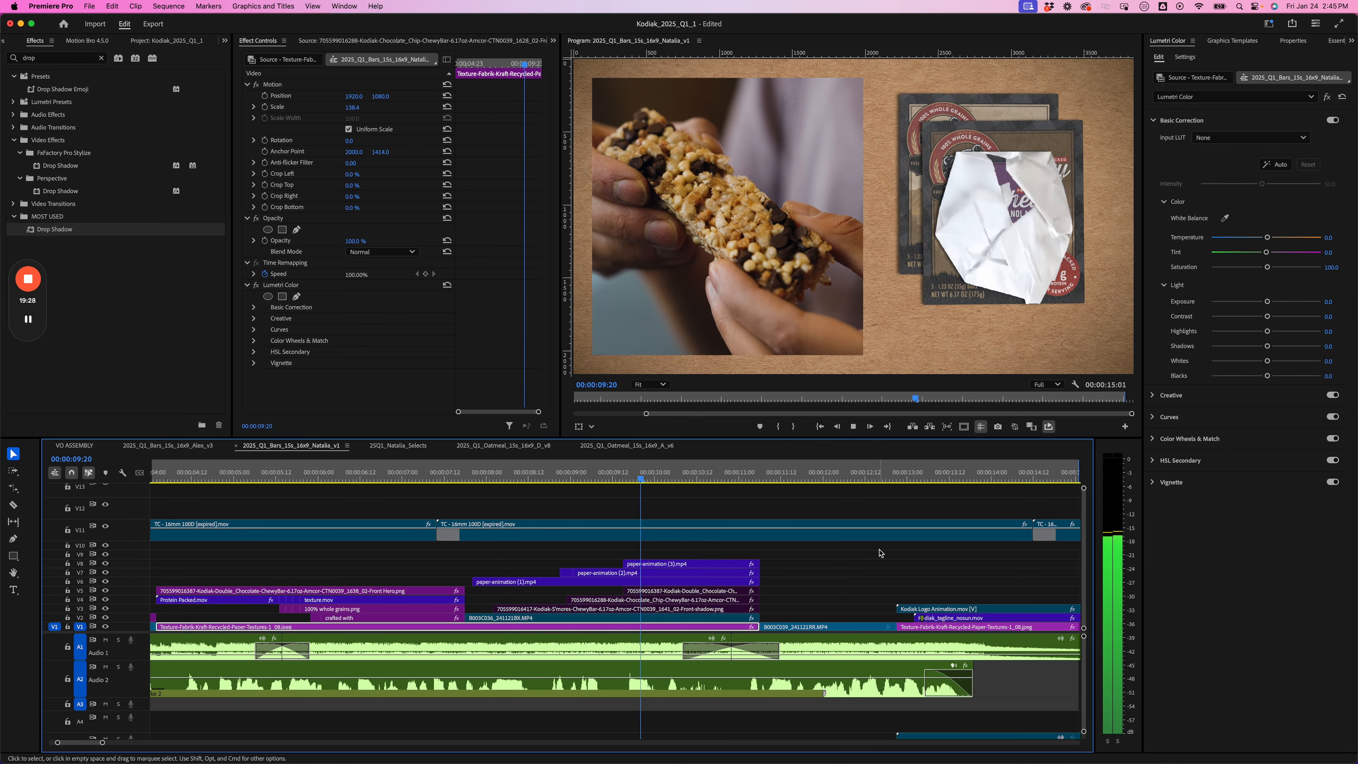
{"action": "key", "text": "space"}
Disable the paper-animation clips, enable the original static box images, and play that version for comparison
{"action": "left_click_drag", "start_coordinate": [661, 474], "coordinate": [500, 474]}
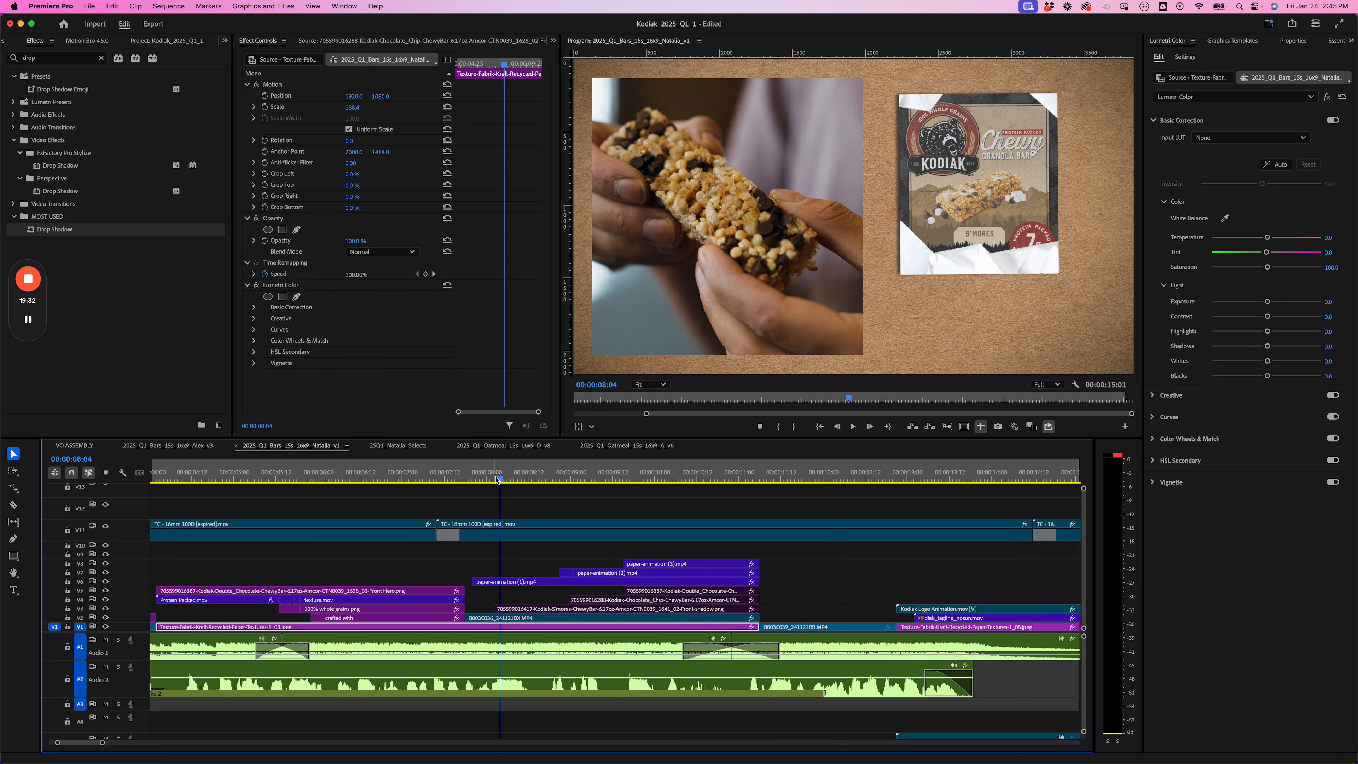
{"action": "left_click_drag", "start_coordinate": [532, 547], "coordinate": [707, 609]}
{"action": "key", "text": "shift+super+e"}
{"action": "key", "text": "shift+super+e"}
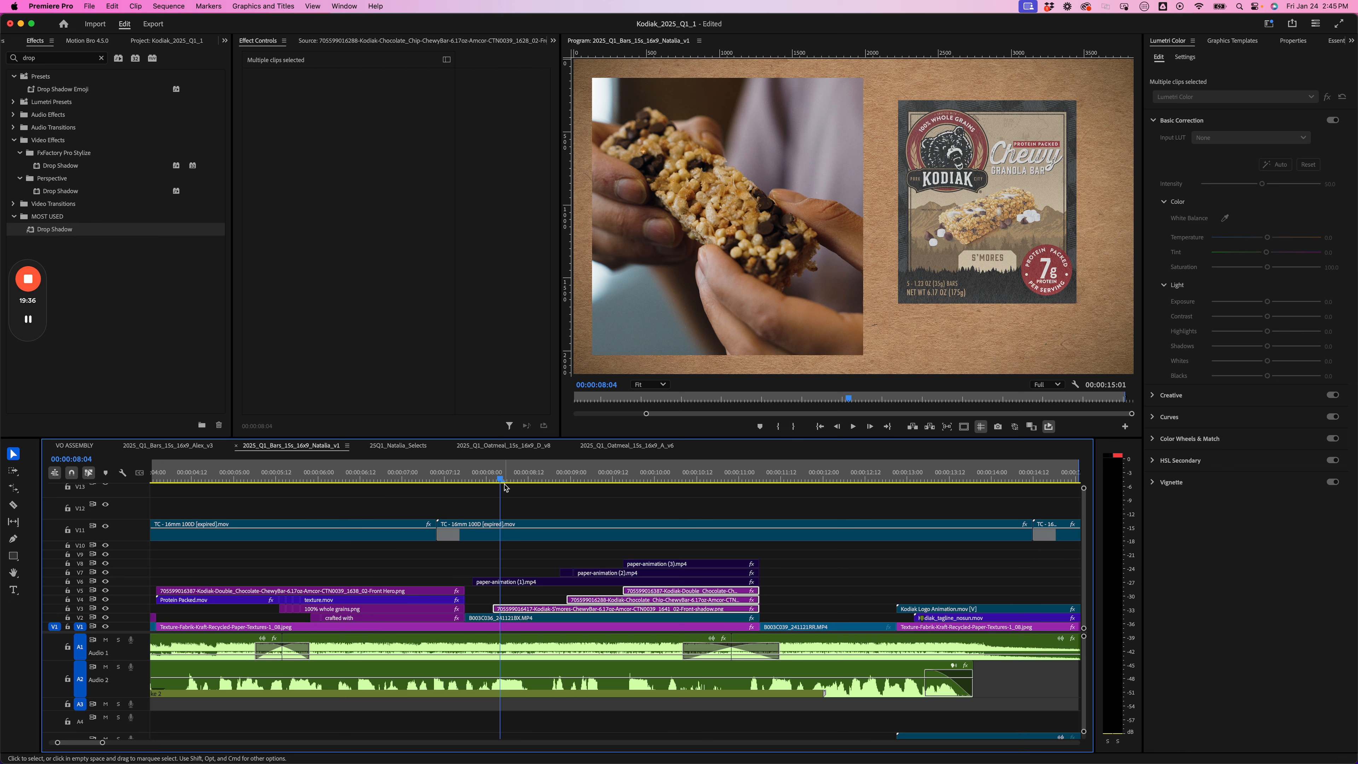
{"action": "left_click_drag", "start_coordinate": [502, 478], "coordinate": [465, 478]}
{"action": "key", "text": "space"}
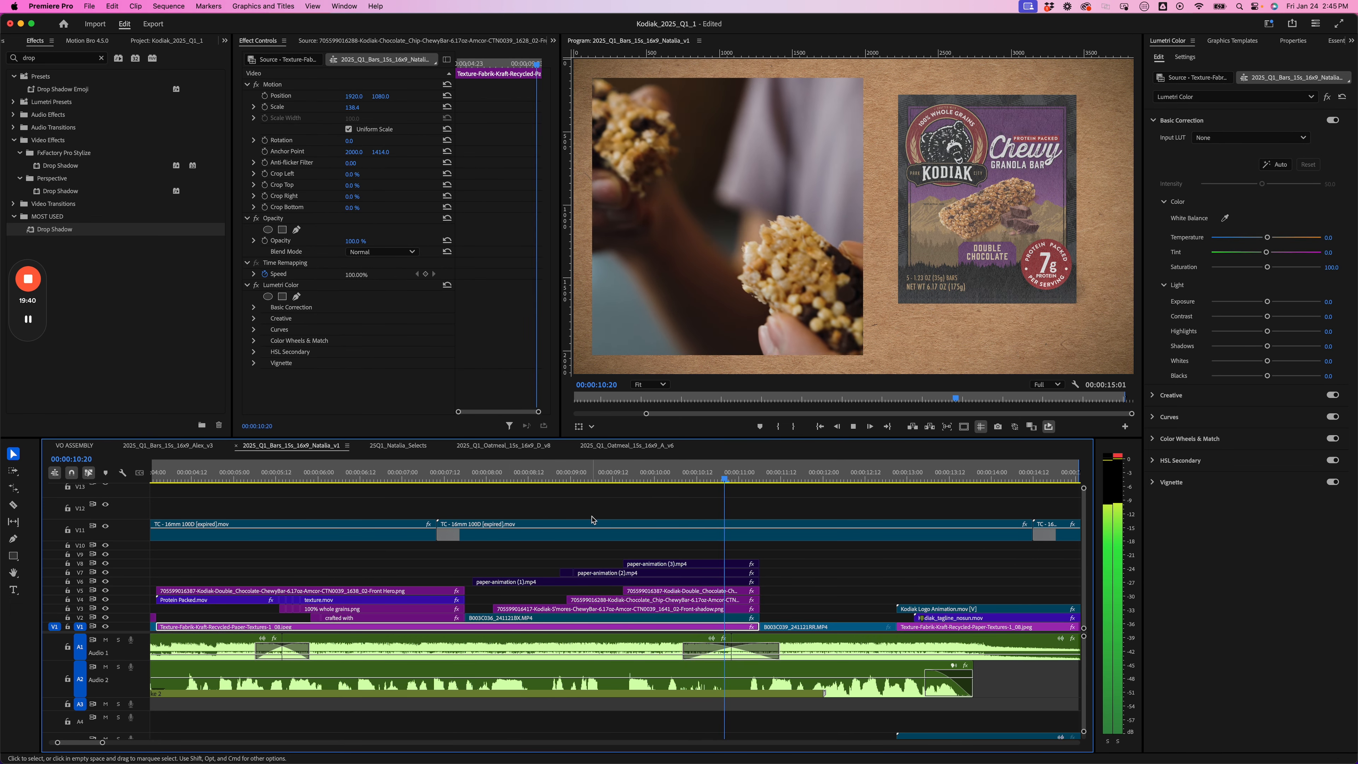
{"action": "key", "text": "space"}
Re-enable the paper-animation clips, disable the static box images, and play the animated version
{"action": "left_click_drag", "start_coordinate": [478, 547], "coordinate": [719, 610]}
{"action": "key", "text": "shift+super+e"}
{"action": "key", "text": "shift+super+e"}
{"action": "left_click", "coordinate": [475, 476]}
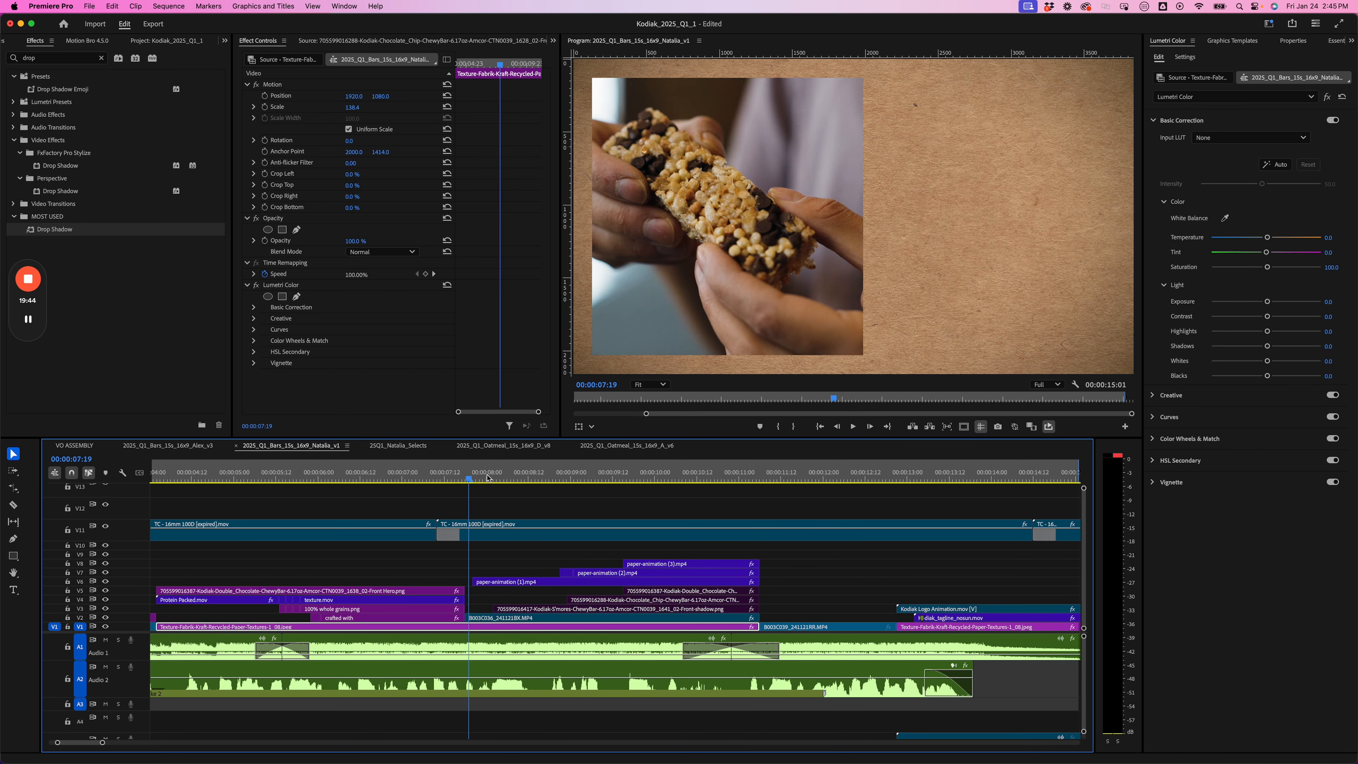
{"action": "key", "text": "space"}
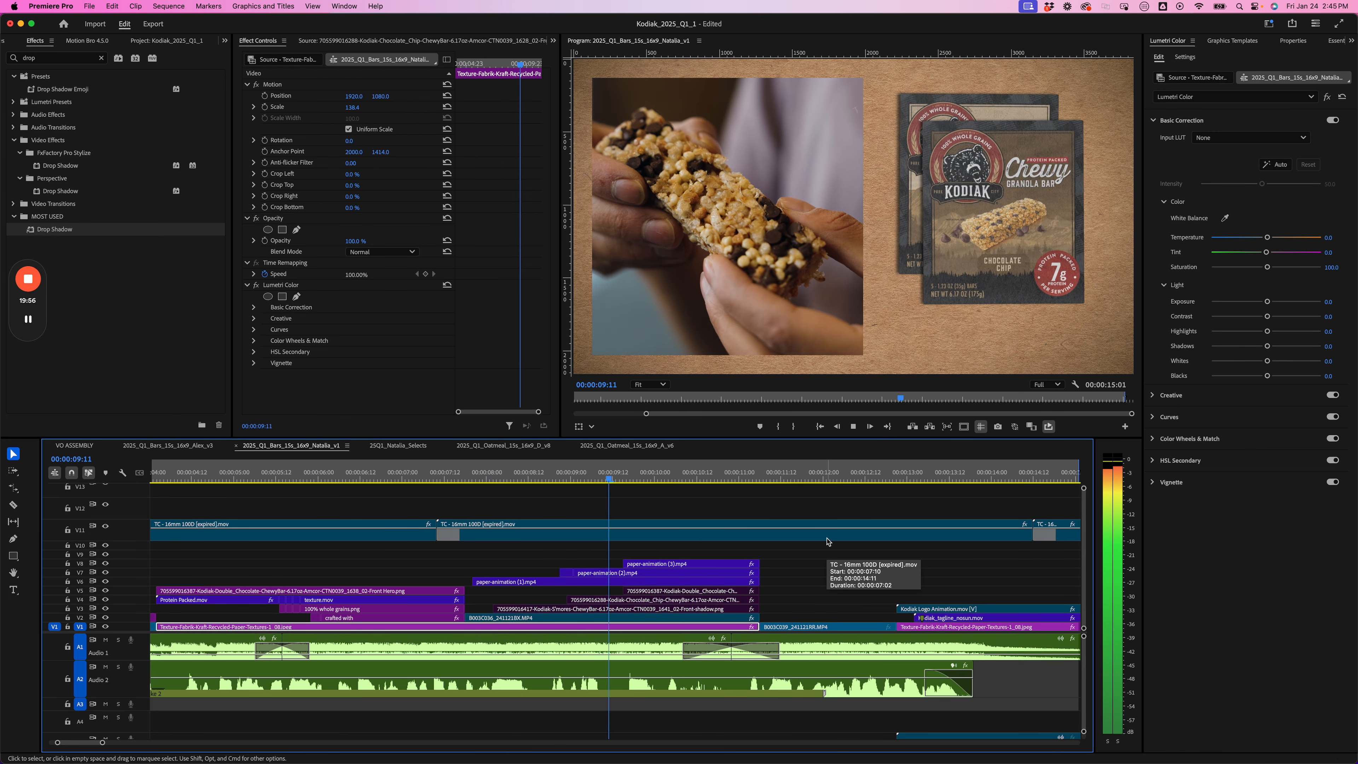